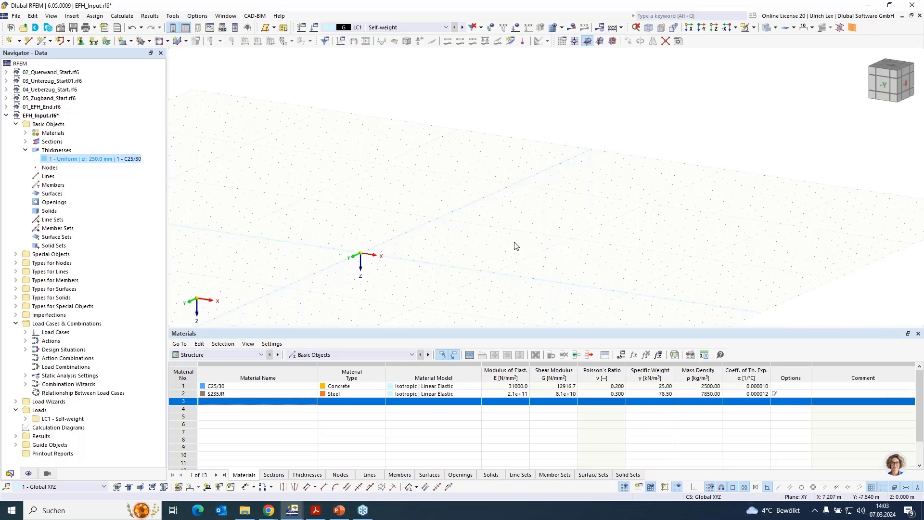
Step: Reduce the height of the Materials table so the model's work area gets more room
{"action": "scroll", "coordinate": [515, 245], "scroll_direction": "down", "scroll_amount": 1}
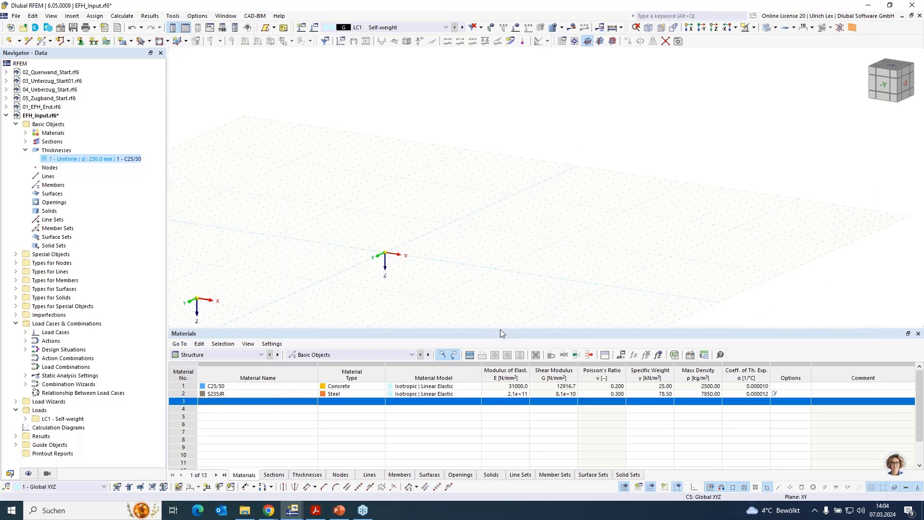
{"action": "left_click_drag", "start_coordinate": [502, 328], "coordinate": [501, 384]}
{"action": "scroll", "coordinate": [421, 197], "scroll_direction": "down", "scroll_amount": 1}
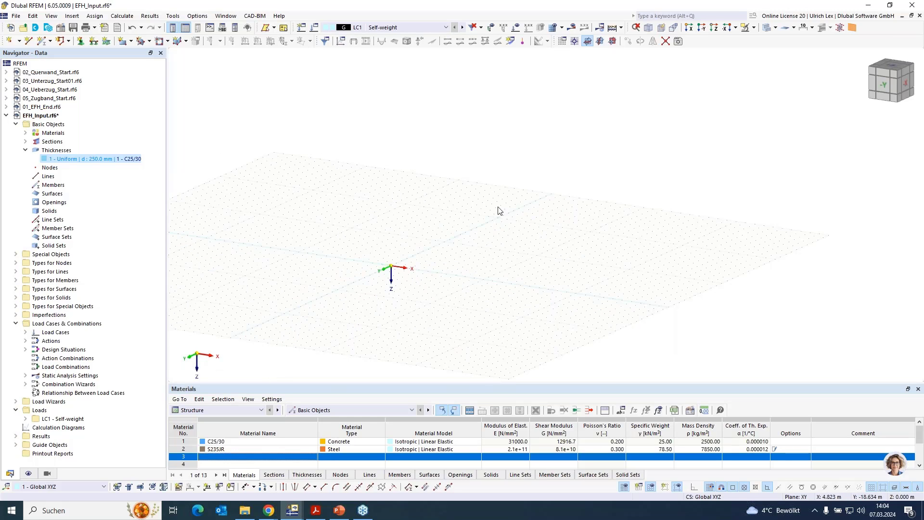
{"action": "left_click", "coordinate": [138, 157]}
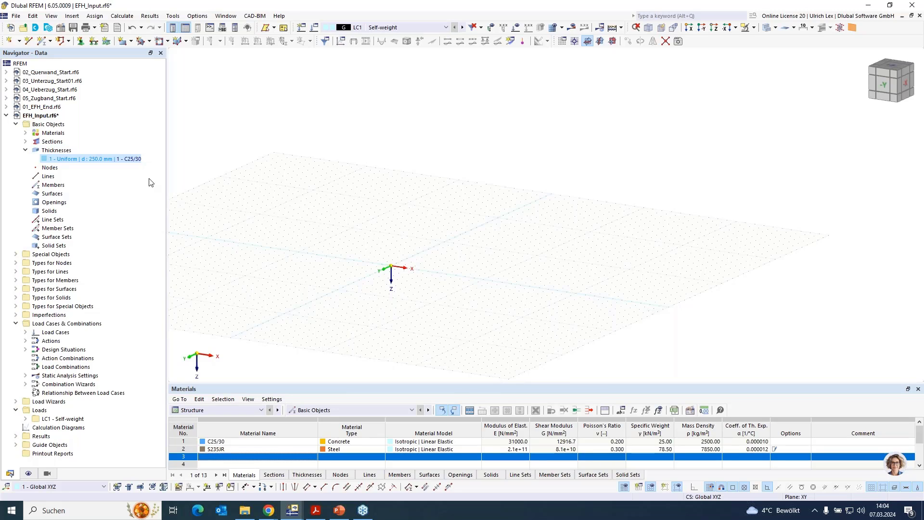
Step: Check which add-ons are activated in the base data of the EFH_Input model, leaving the settings as they are
{"action": "right_click", "coordinate": [44, 118]}
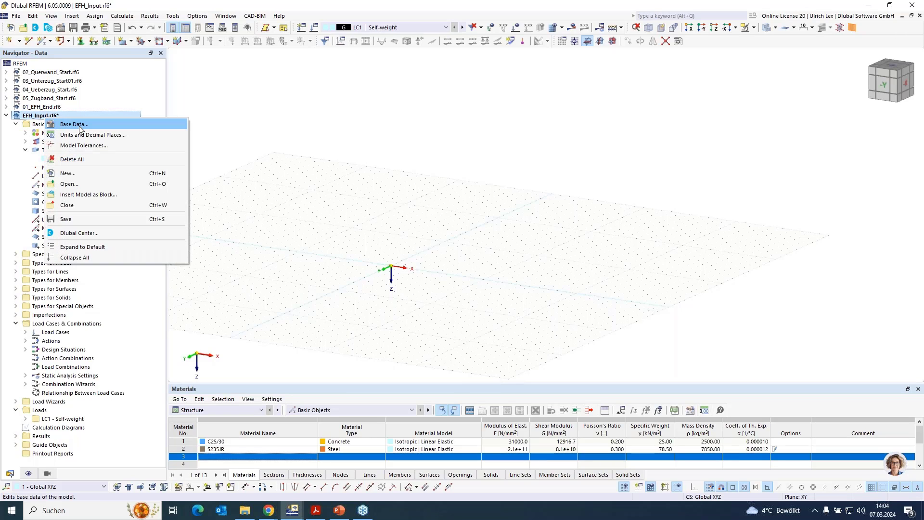
{"action": "left_click", "coordinate": [80, 126]}
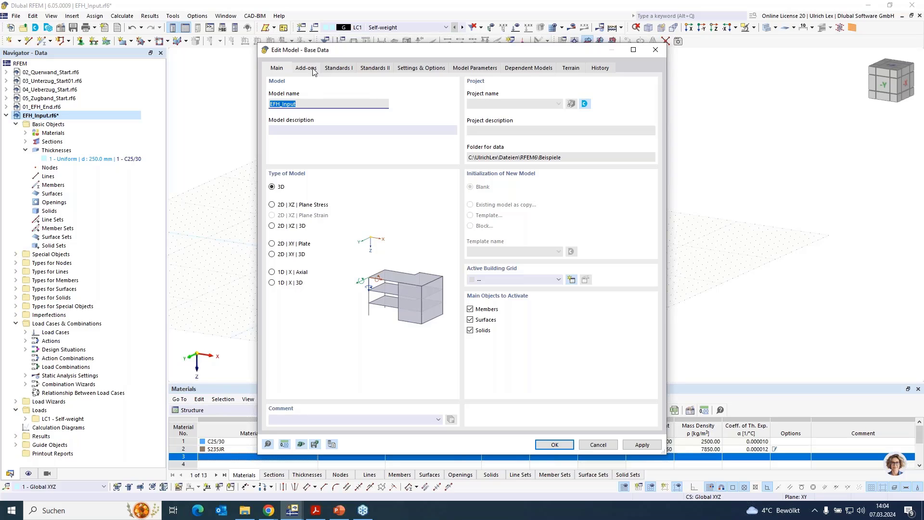
{"action": "left_click", "coordinate": [304, 72]}
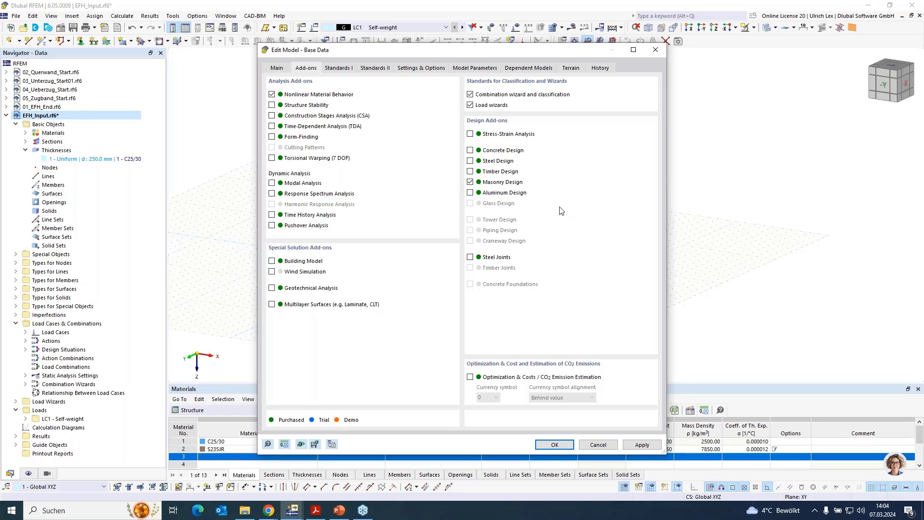
{"action": "left_click", "coordinate": [598, 444]}
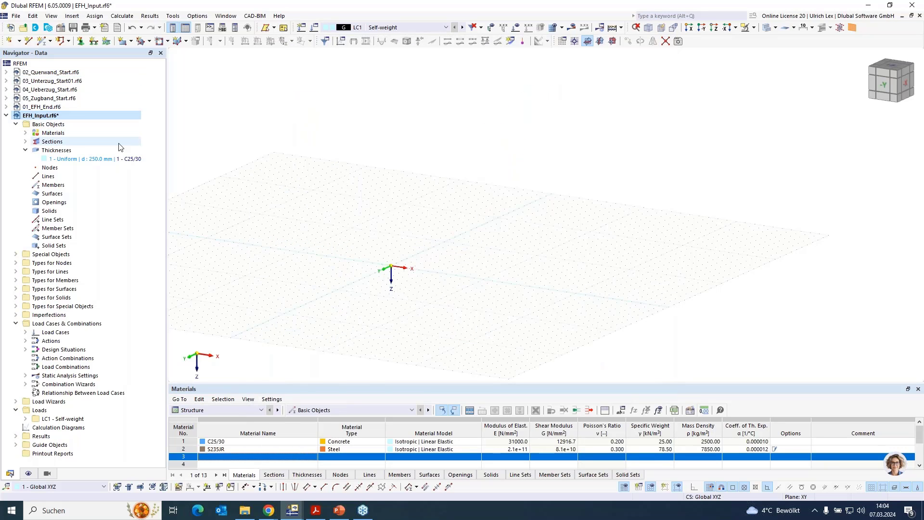
Step: Add Wienerberger mortared masonry Porotherm 38 Plan, Thin Layer Mortar 1-3 mm from the library, with material model Orthotropic | Masonry | Plastic (Surfaces)
{"action": "right_click", "coordinate": [48, 135]}
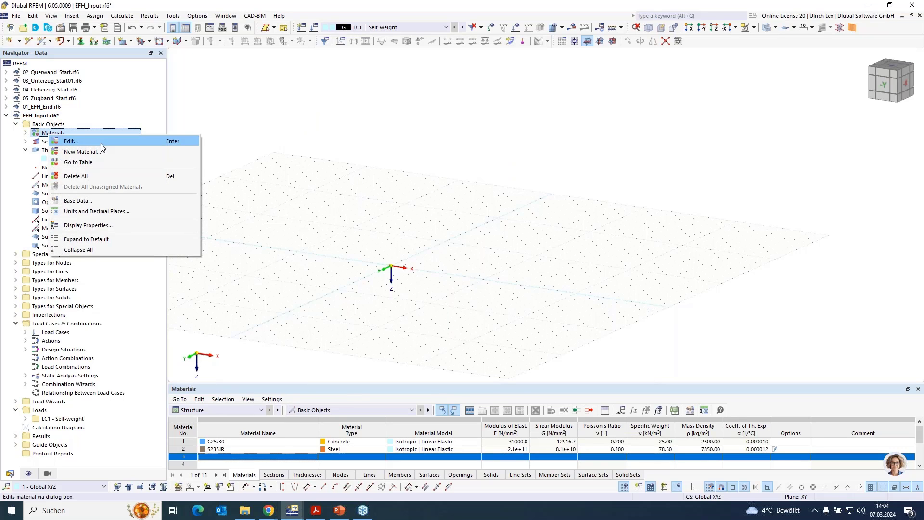
{"action": "left_click", "coordinate": [102, 151]}
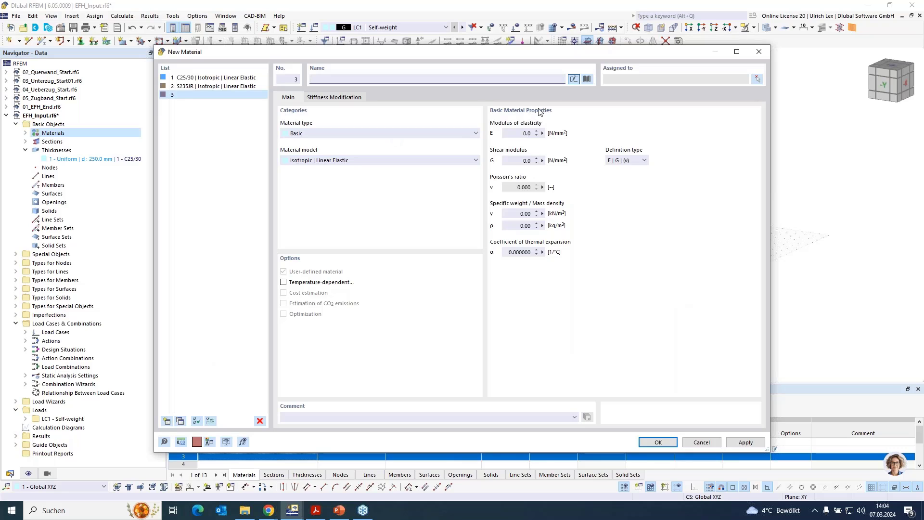
{"action": "left_click", "coordinate": [587, 80]}
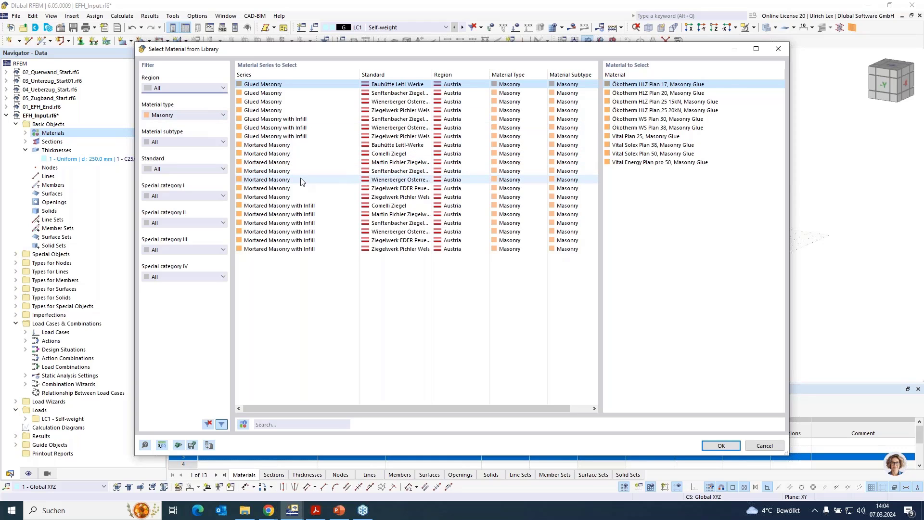
{"action": "left_click", "coordinate": [508, 180]}
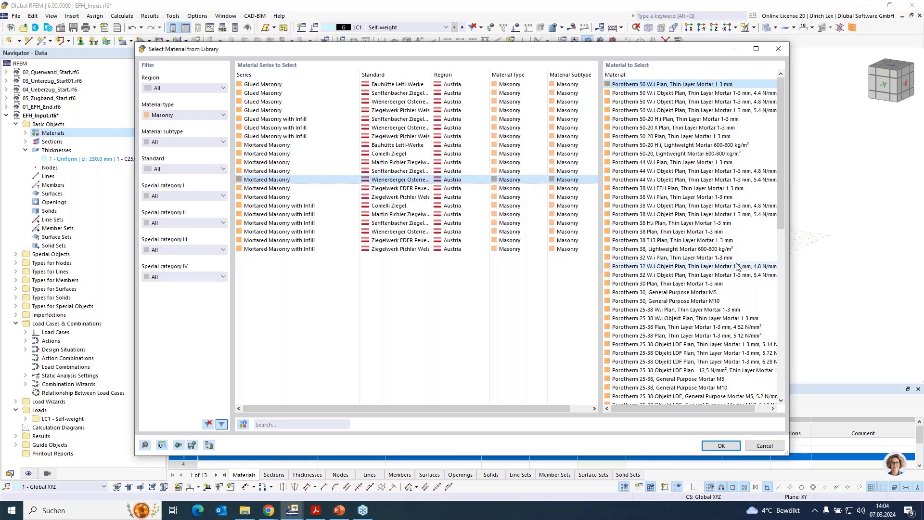
{"action": "left_click", "coordinate": [641, 232]}
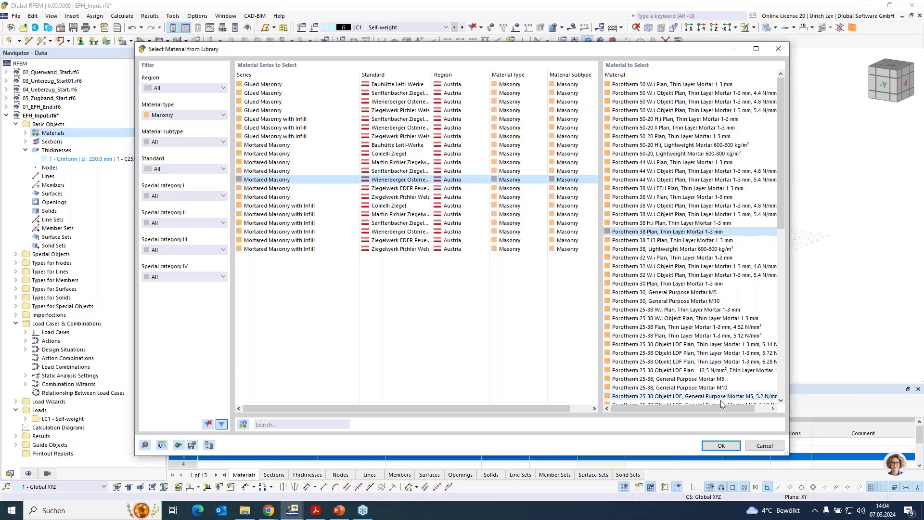
{"action": "left_click", "coordinate": [721, 445]}
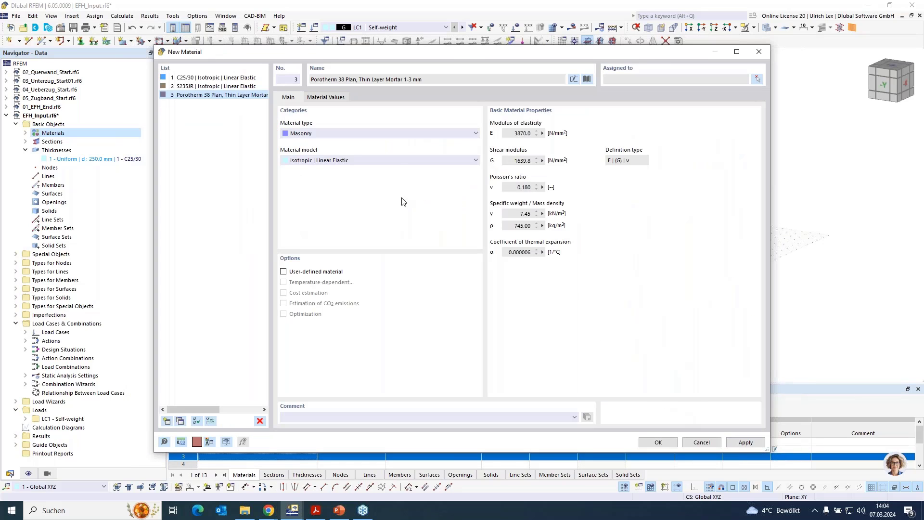
{"action": "left_click", "coordinate": [388, 159]}
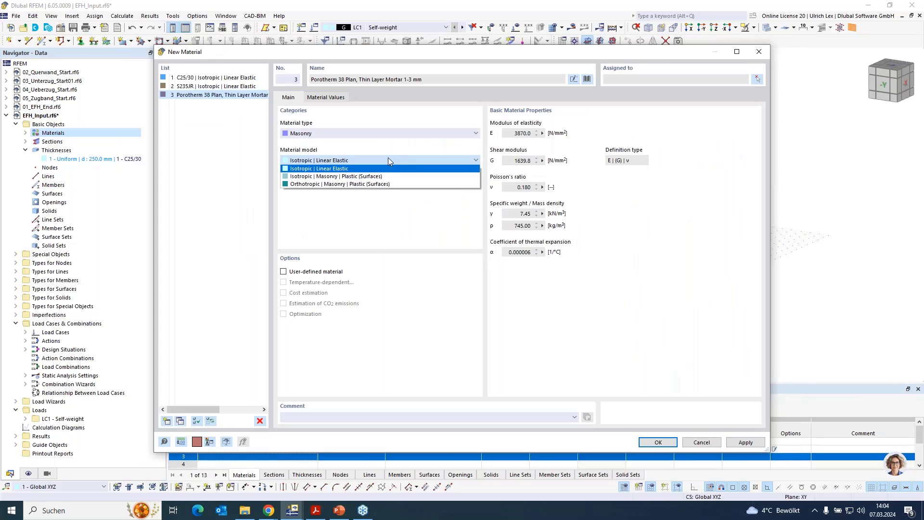
{"action": "left_click", "coordinate": [296, 185]}
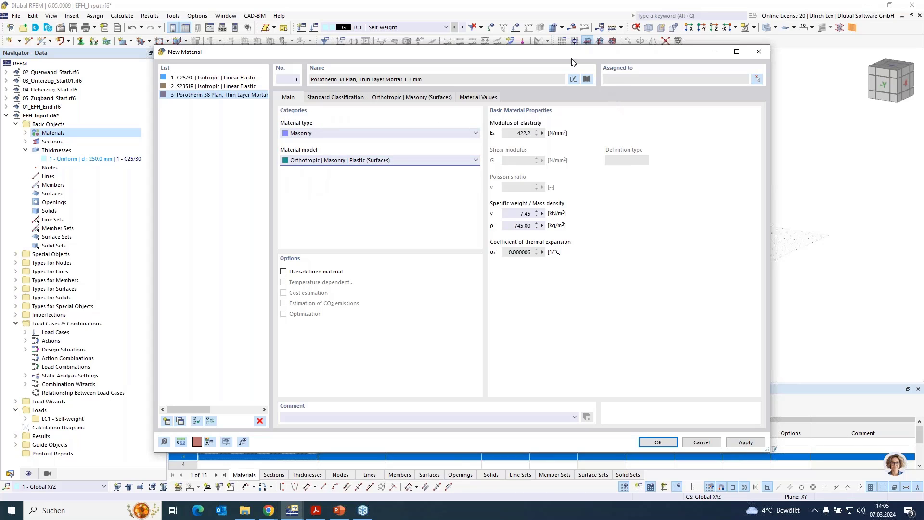
Step: Examine the Porotherm 38 material's standard classification, including grouping and mortar options, and its orthotropic masonry stiffness and strength parameters
{"action": "left_click", "coordinate": [337, 97]}
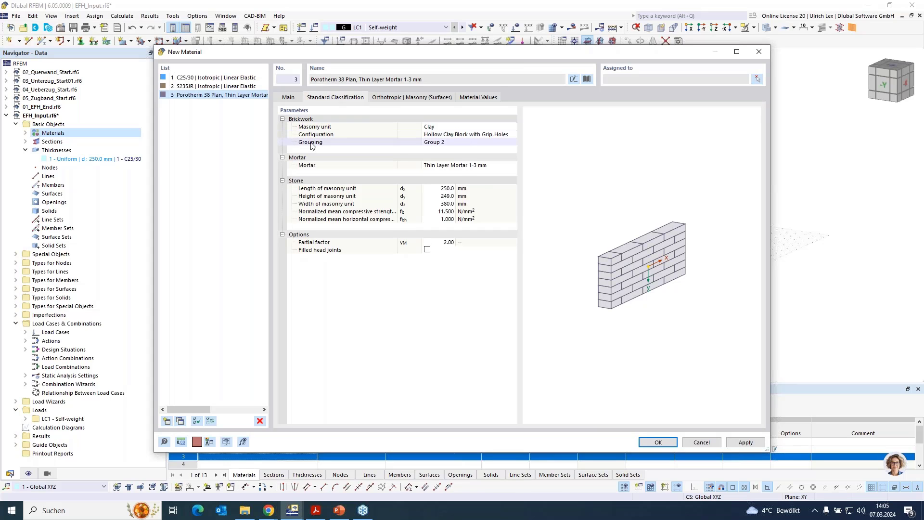
{"action": "left_click", "coordinate": [456, 144]}
{"action": "left_click", "coordinate": [457, 143]}
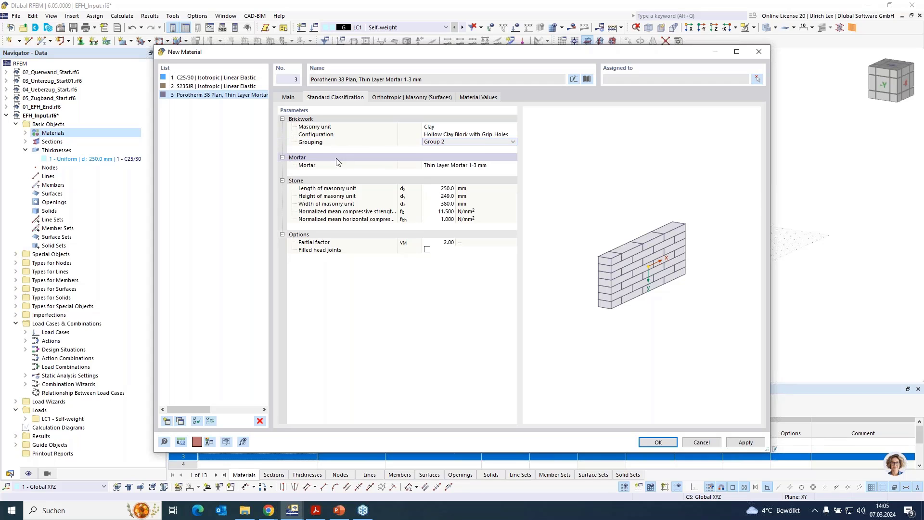
{"action": "left_click", "coordinate": [457, 168]}
{"action": "left_click", "coordinate": [496, 167]}
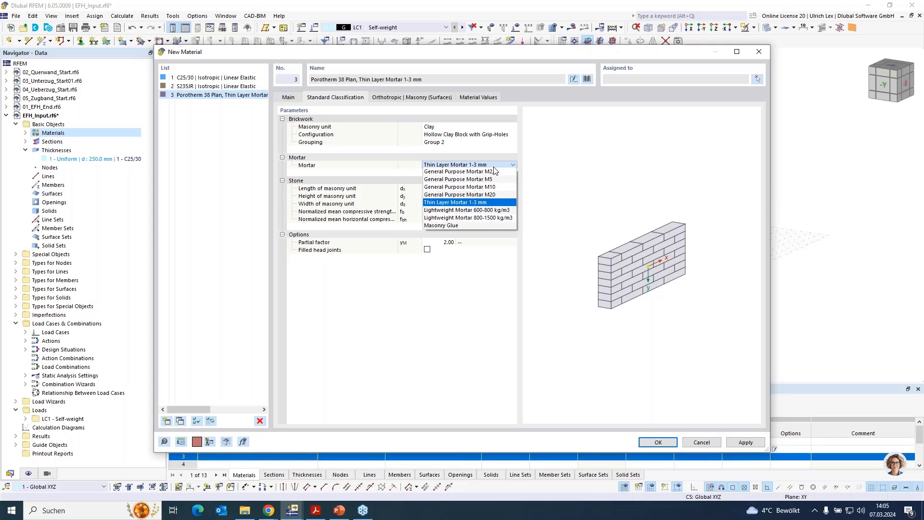
{"action": "left_click", "coordinate": [497, 168]}
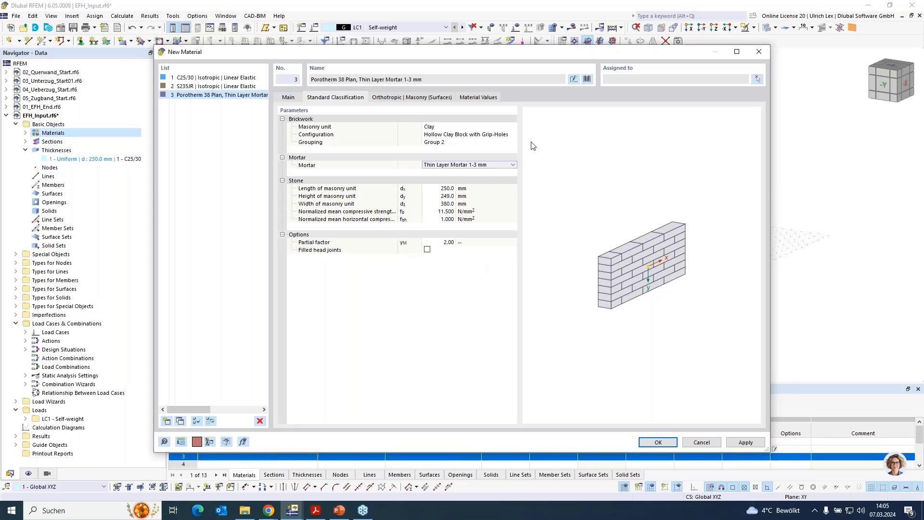
{"action": "left_click", "coordinate": [412, 97]}
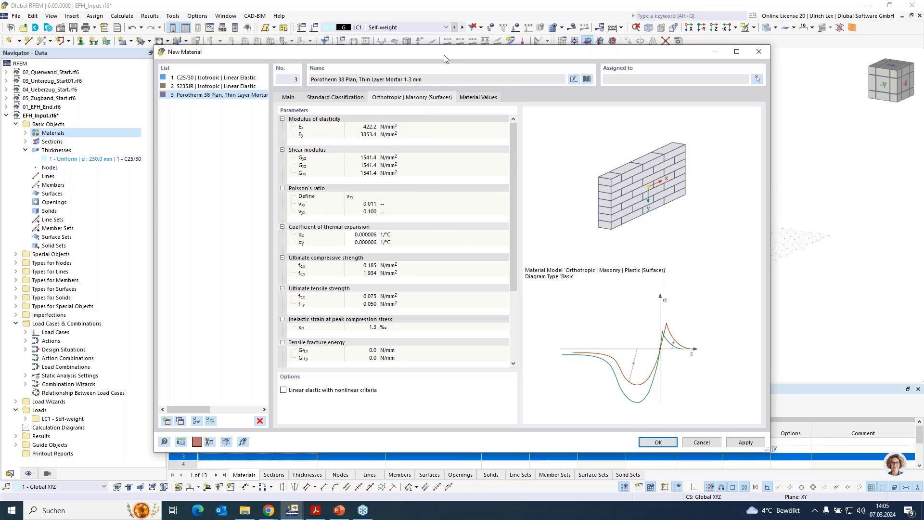
{"action": "left_click_drag", "start_coordinate": [443, 49], "coordinate": [437, 23]}
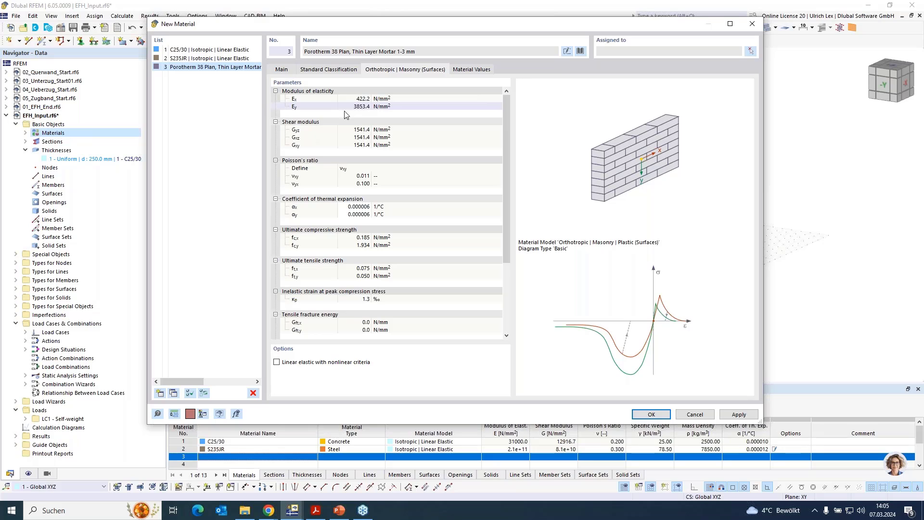
{"action": "scroll", "coordinate": [385, 183], "scroll_direction": "down", "scroll_amount": 1}
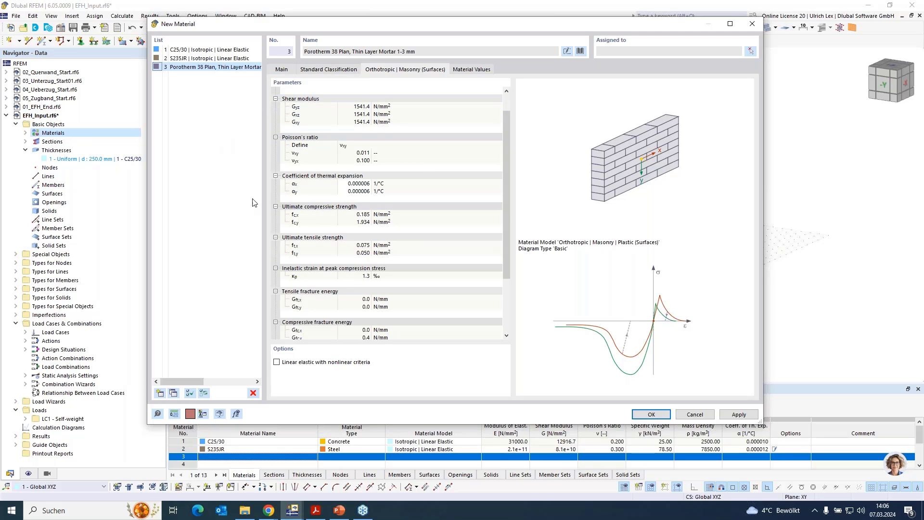
Step: Add a second Wienerberger mortared masonry material, Porotherm 17-50 Plan, Thin Layer Mortar 1-3 mm, 5.61 N/mm², from the library and save both materials
{"action": "left_click", "coordinate": [159, 393]}
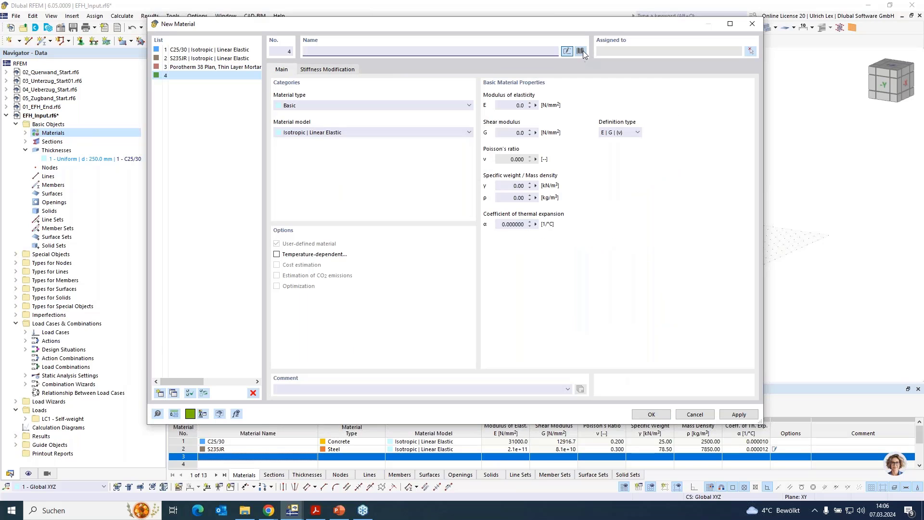
{"action": "left_click", "coordinate": [581, 51]}
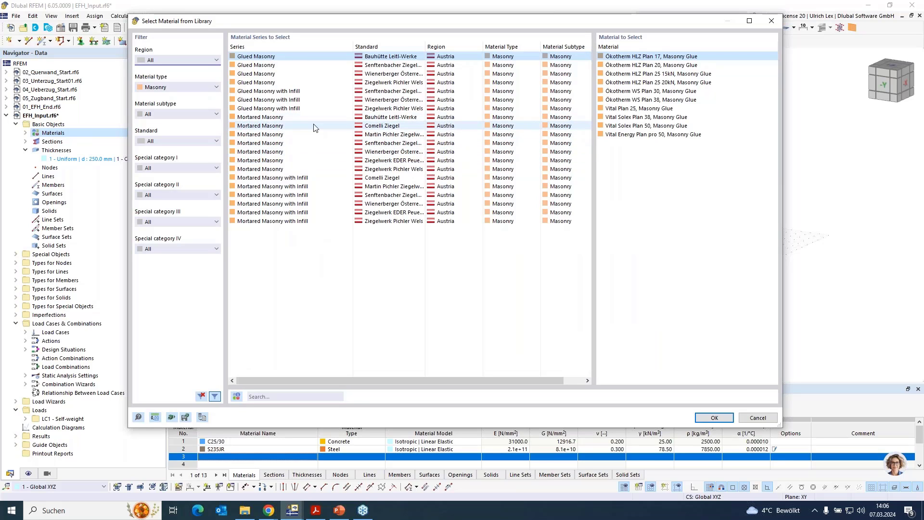
{"action": "left_click", "coordinate": [325, 152]}
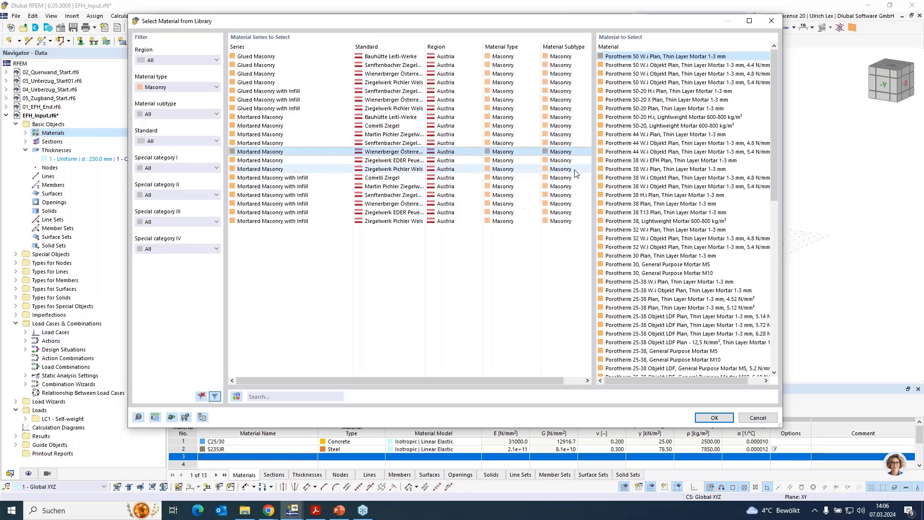
{"action": "scroll", "coordinate": [685, 239], "scroll_direction": "down", "scroll_amount": 8}
{"action": "scroll", "coordinate": [685, 240], "scroll_direction": "down", "scroll_amount": 1}
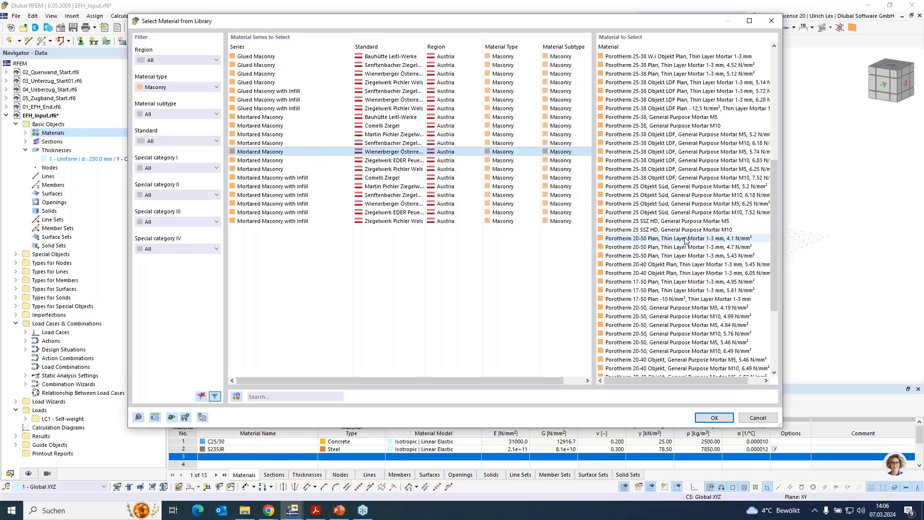
{"action": "left_click", "coordinate": [666, 291]}
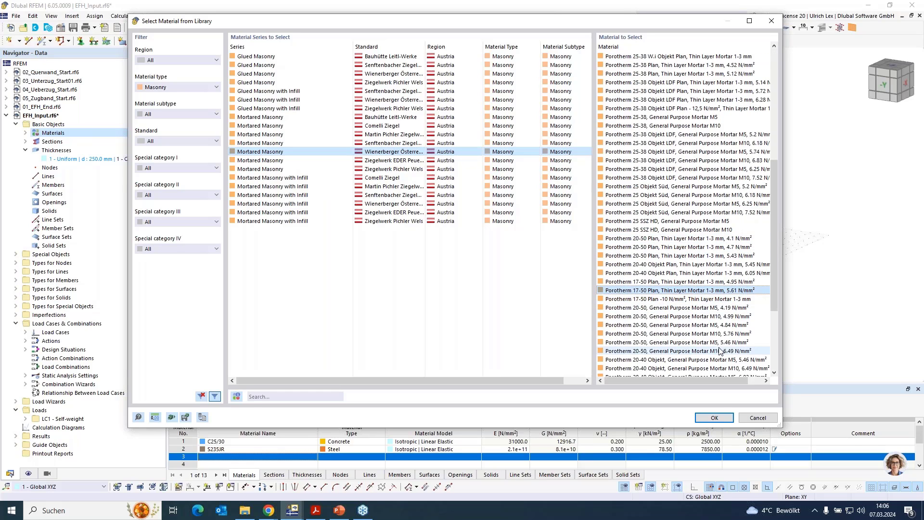
{"action": "left_click", "coordinate": [714, 417]}
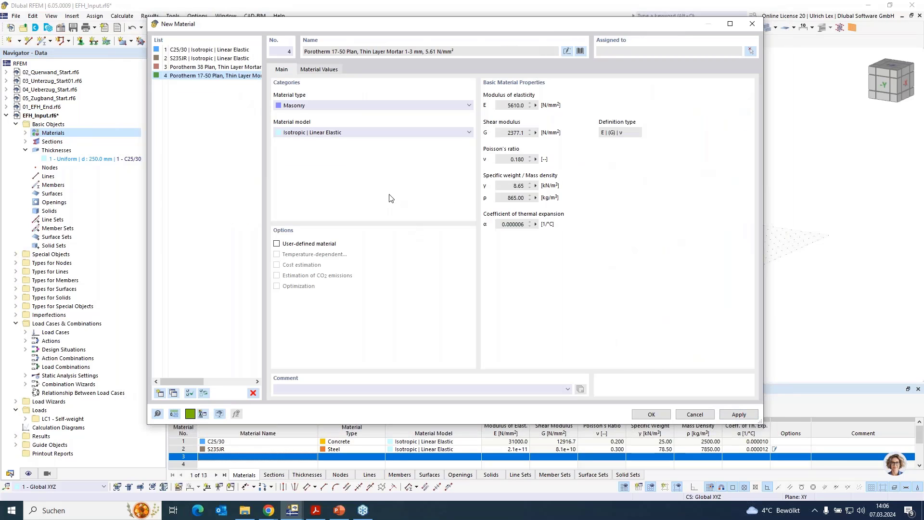
{"action": "left_click", "coordinate": [664, 415]}
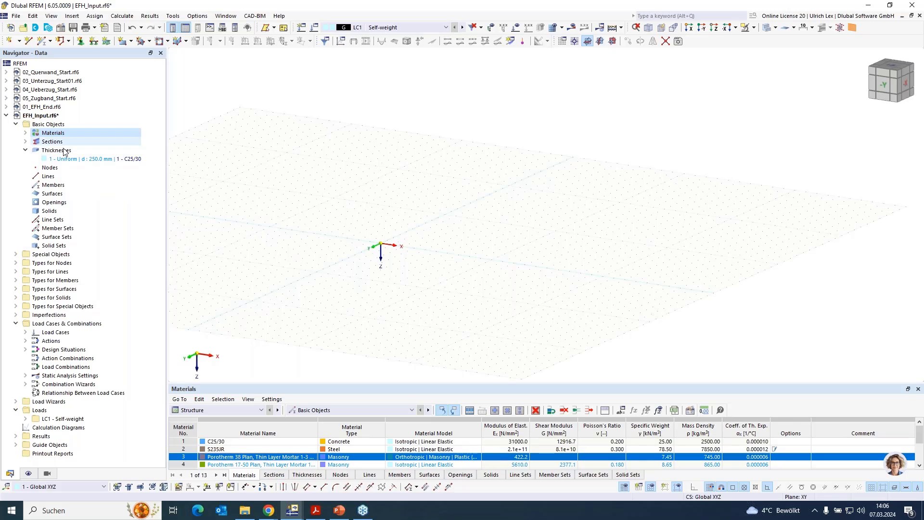
Step: List the model's materials and create a new uniform thickness of 200 mm in C25/30
{"action": "double_click", "coordinate": [51, 133]}
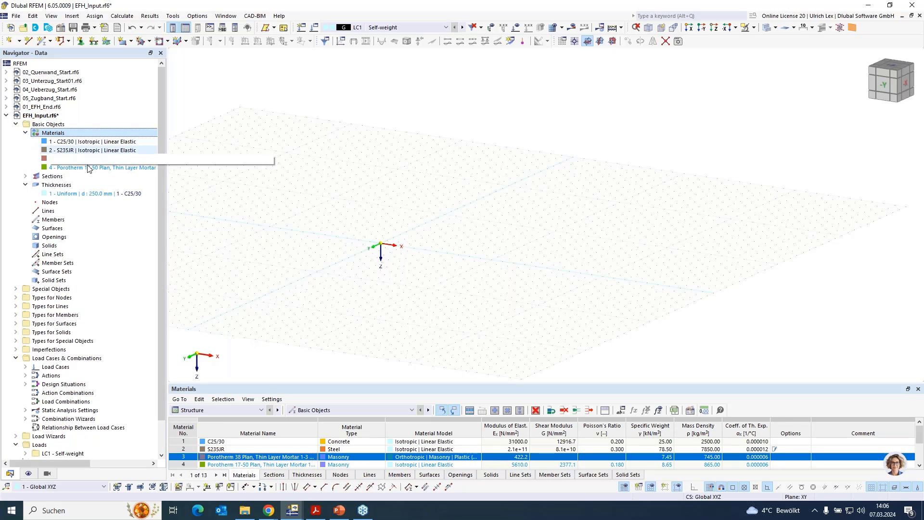
{"action": "right_click", "coordinate": [61, 186]}
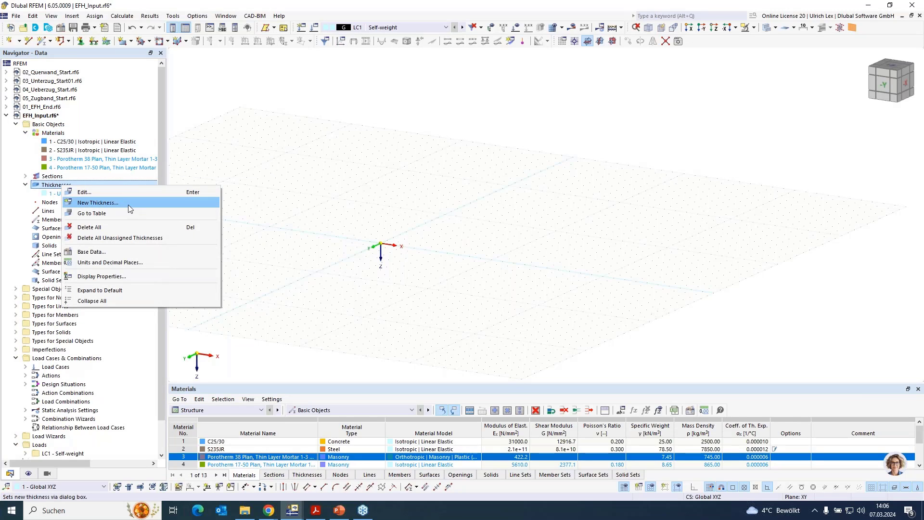
{"action": "left_click", "coordinate": [128, 204]}
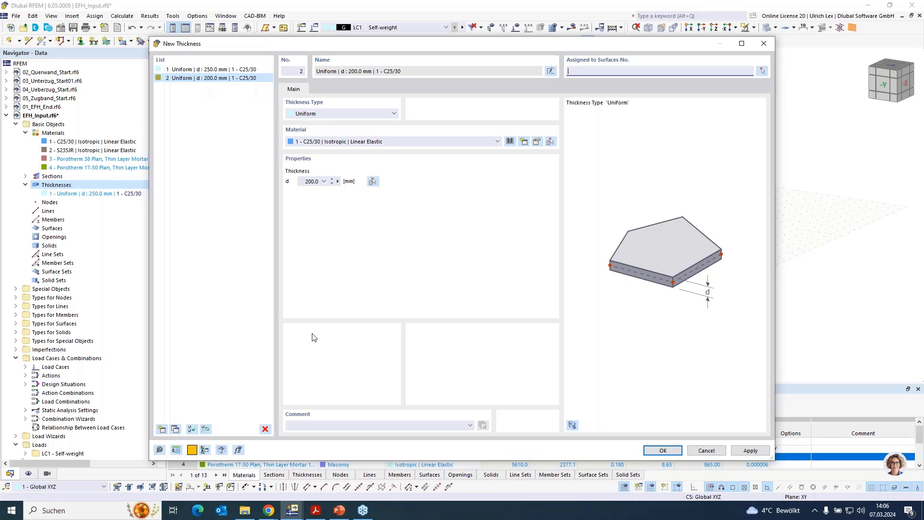
Step: Create another uniform thickness of 380 mm with material Porotherm 38 Plan, Thin Layer Mortar 1-3 mm
{"action": "left_click", "coordinate": [162, 429]}
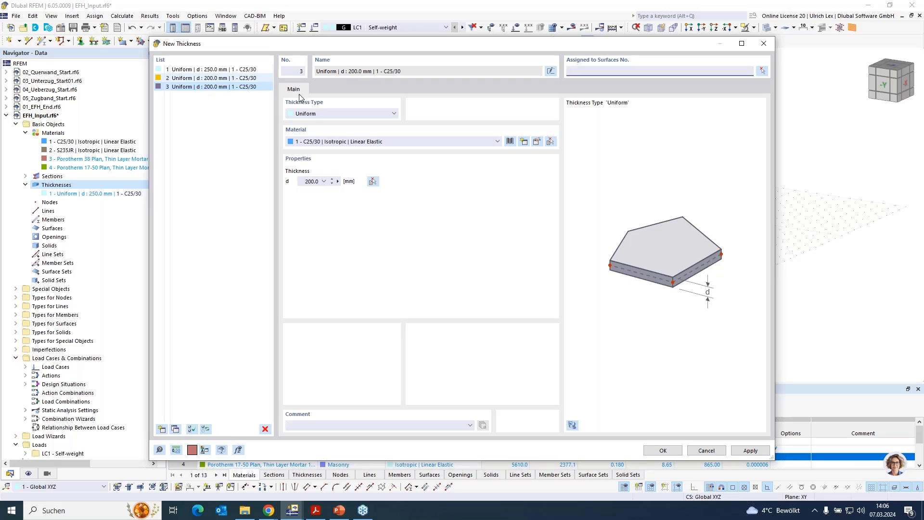
{"action": "left_click", "coordinate": [368, 142]}
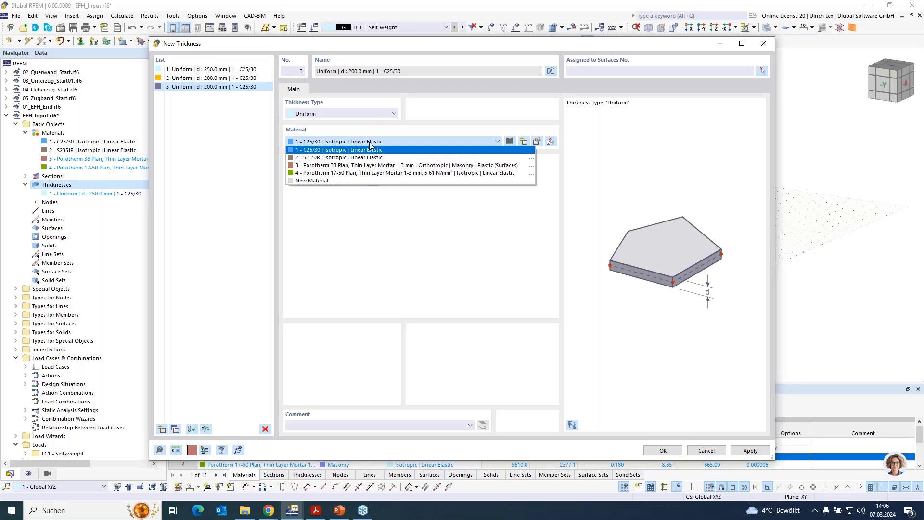
{"action": "left_click", "coordinate": [440, 166]}
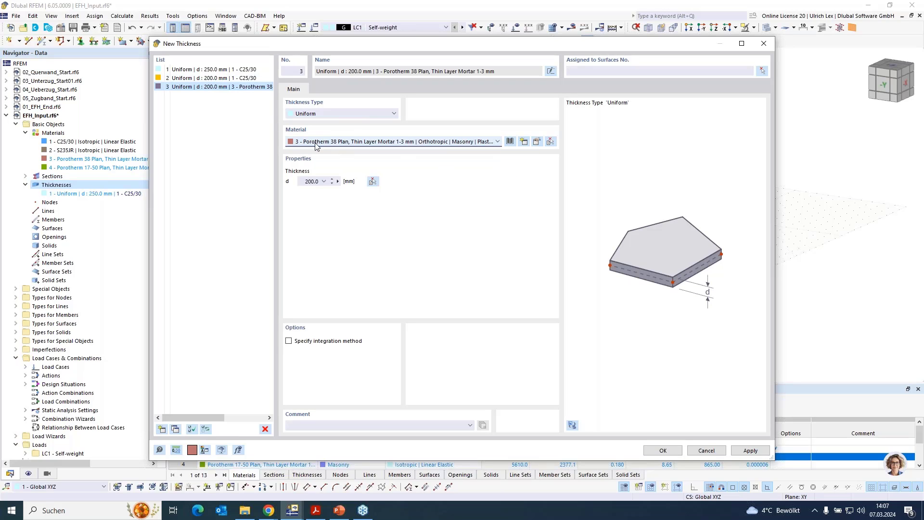
{"action": "left_click_drag", "start_coordinate": [300, 185], "coordinate": [327, 185]}
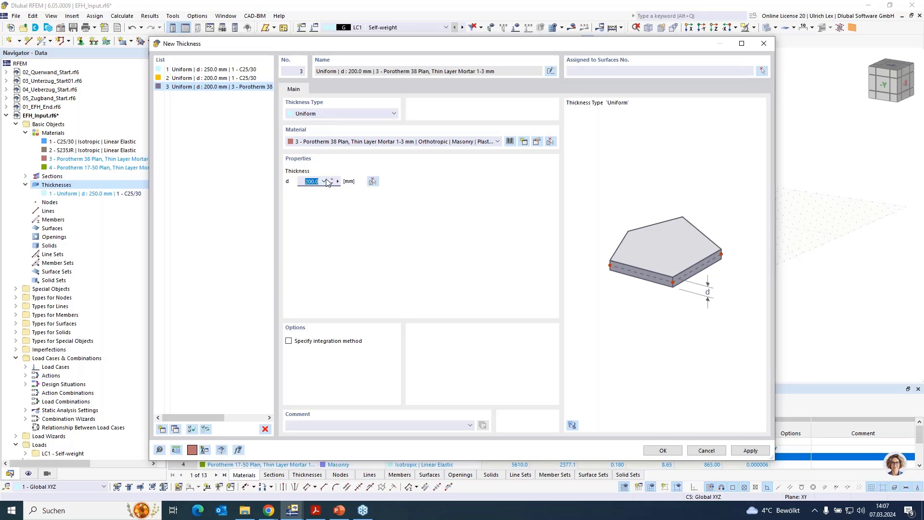
{"action": "type", "text": "380"}
Step: Add a uniform thickness of 170 mm in Porotherm 17-50 Plan, Thin Layer Mortar 1-3 mm, 5.61 N/mm², and save all thicknesses
{"action": "left_click", "coordinate": [163, 429]}
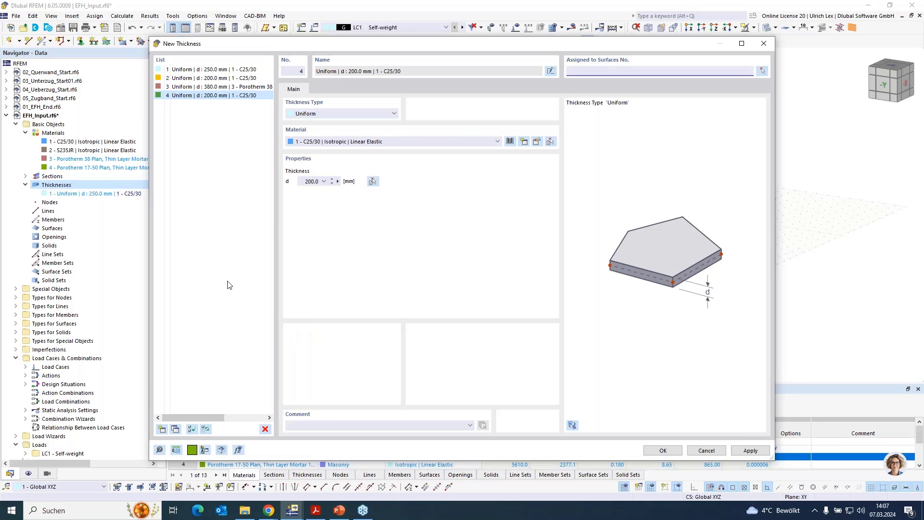
{"action": "left_click", "coordinate": [350, 141]}
{"action": "left_click", "coordinate": [327, 173]}
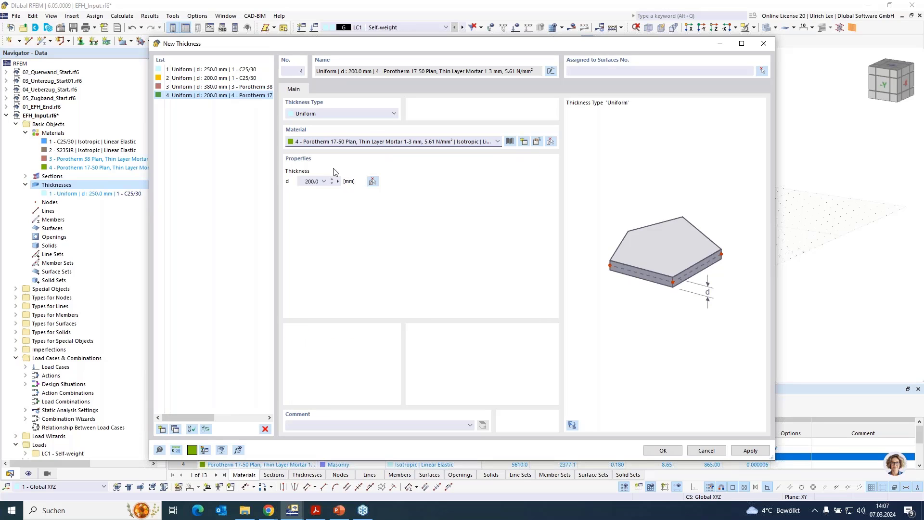
{"action": "double_click", "coordinate": [311, 183]}
{"action": "type", "text": "170"}
{"action": "left_click", "coordinate": [663, 451]}
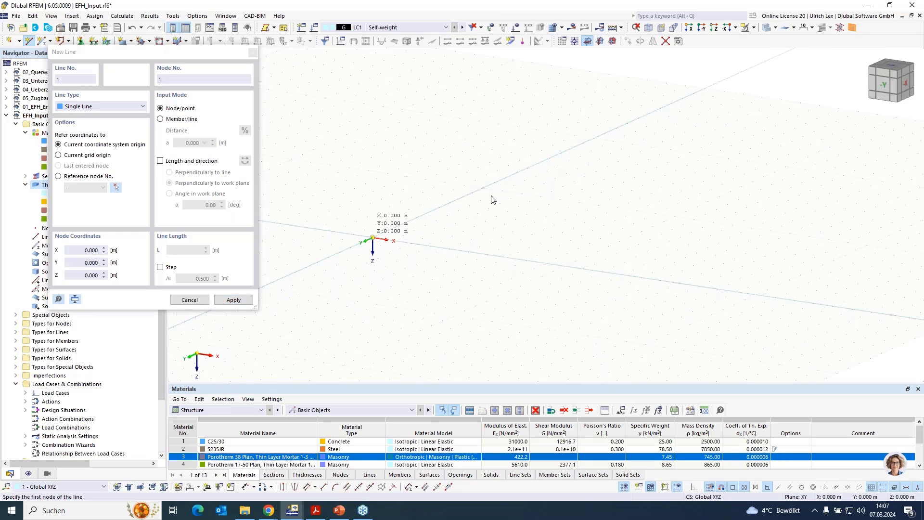
Step: Draw a closed rectangle of single lines in the XY plane from the origin, 9 m along X and 7 m along negative Y
{"action": "left_click", "coordinate": [373, 238]}
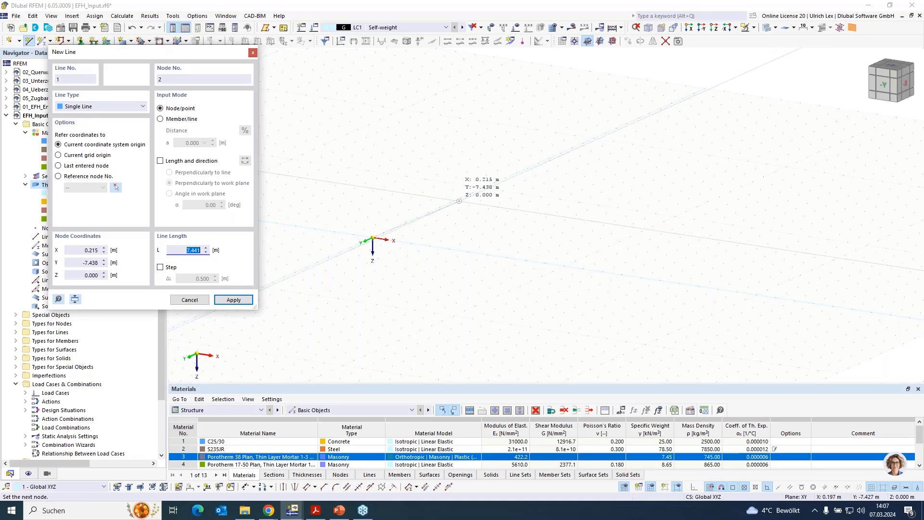
{"action": "left_click", "coordinate": [450, 203]}
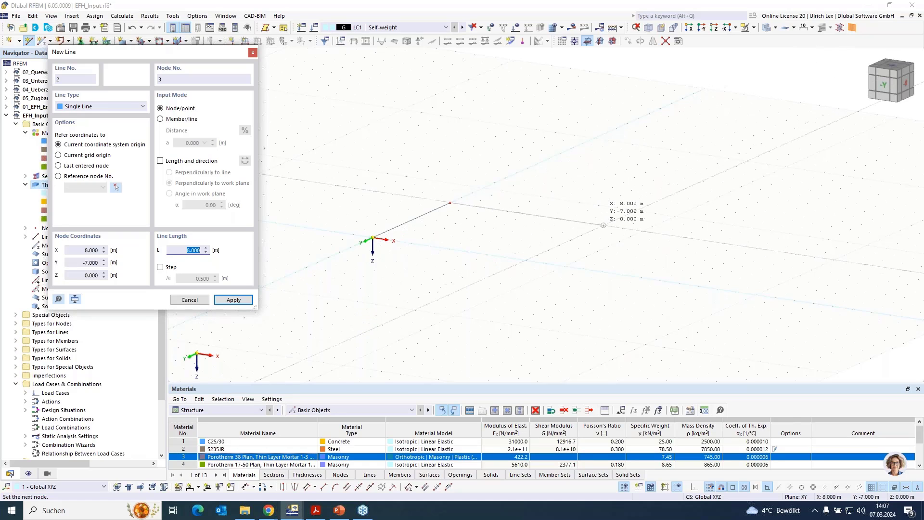
{"action": "left_click", "coordinate": [622, 228]}
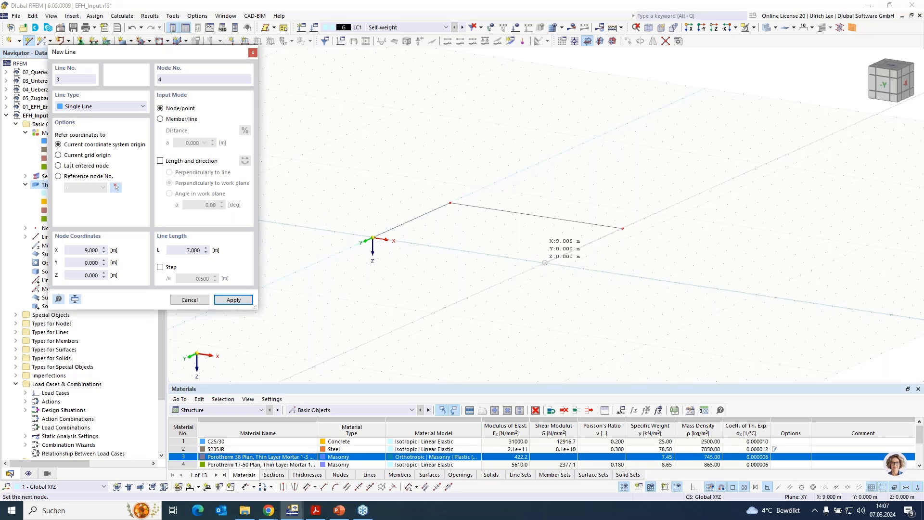
{"action": "left_click", "coordinate": [544, 263]}
{"action": "left_click", "coordinate": [372, 238]}
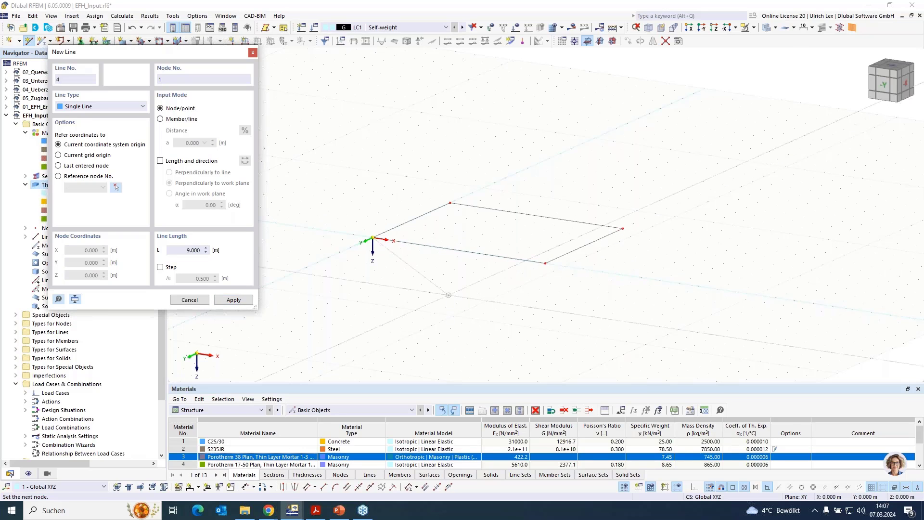
{"action": "key", "text": "Escape"}
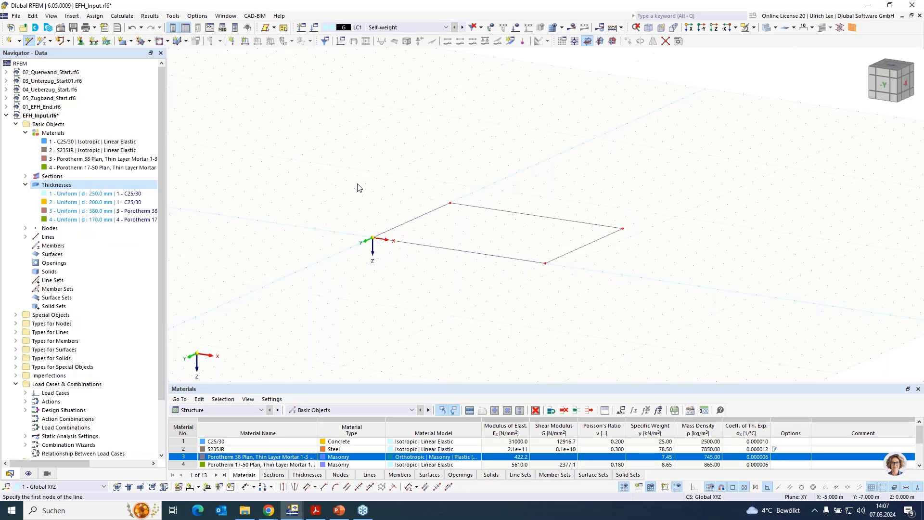
Step: Create the floor slab surface from the rectangle's boundary lines with the 250 mm C25/30 thickness
{"action": "left_click", "coordinate": [151, 41]}
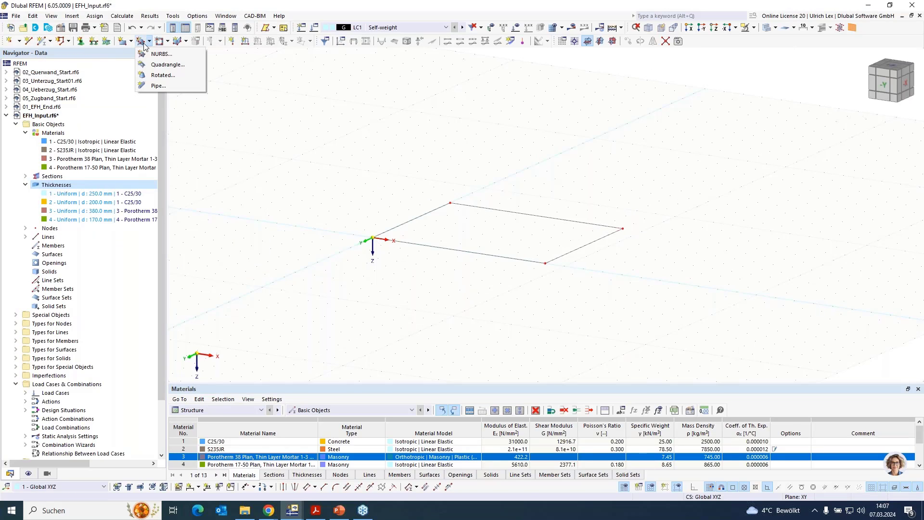
{"action": "left_click", "coordinate": [131, 41]}
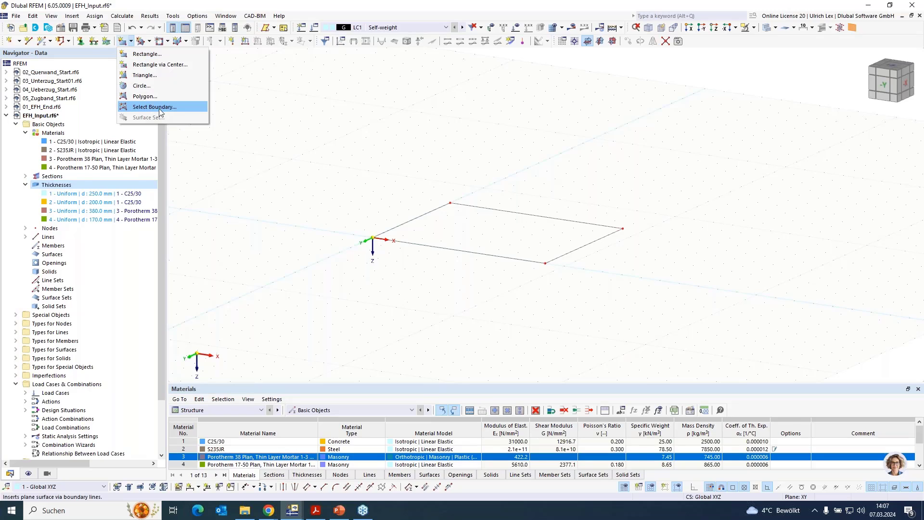
{"action": "left_click", "coordinate": [135, 110]}
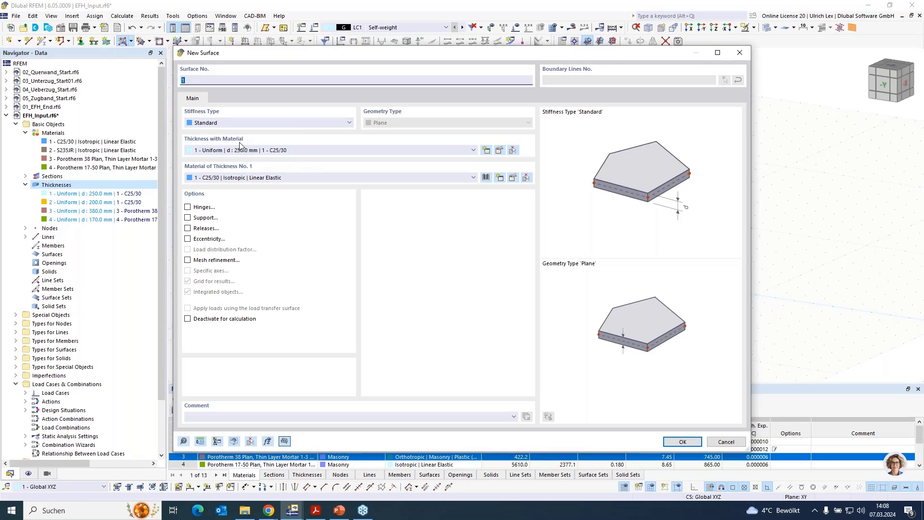
{"action": "left_click", "coordinate": [201, 150]}
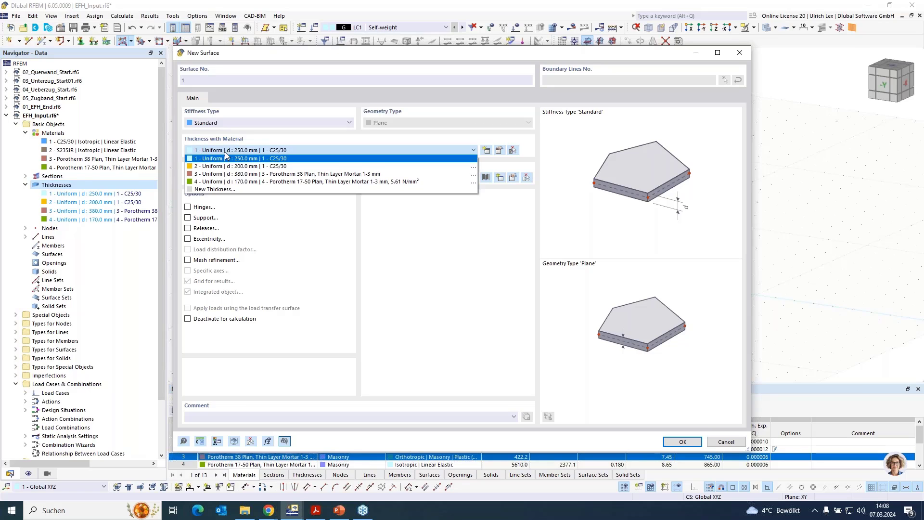
{"action": "left_click", "coordinate": [245, 158]}
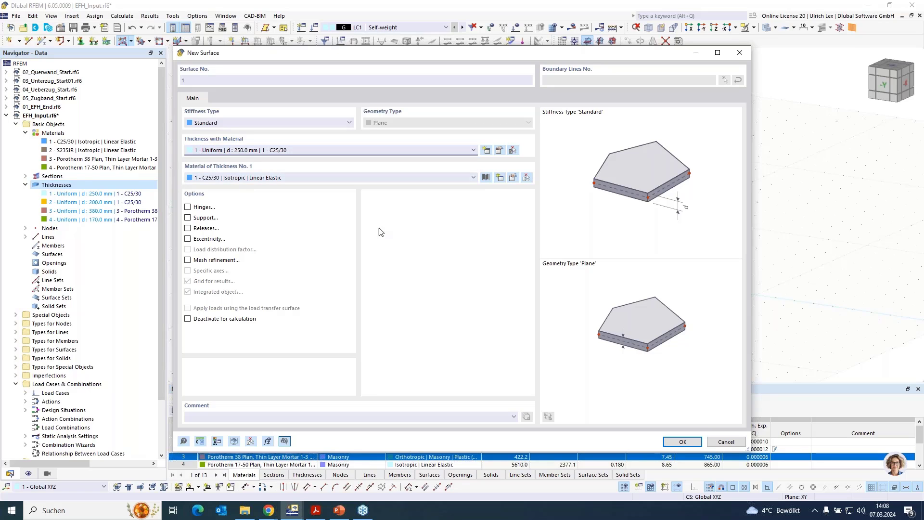
{"action": "left_click", "coordinate": [673, 444]}
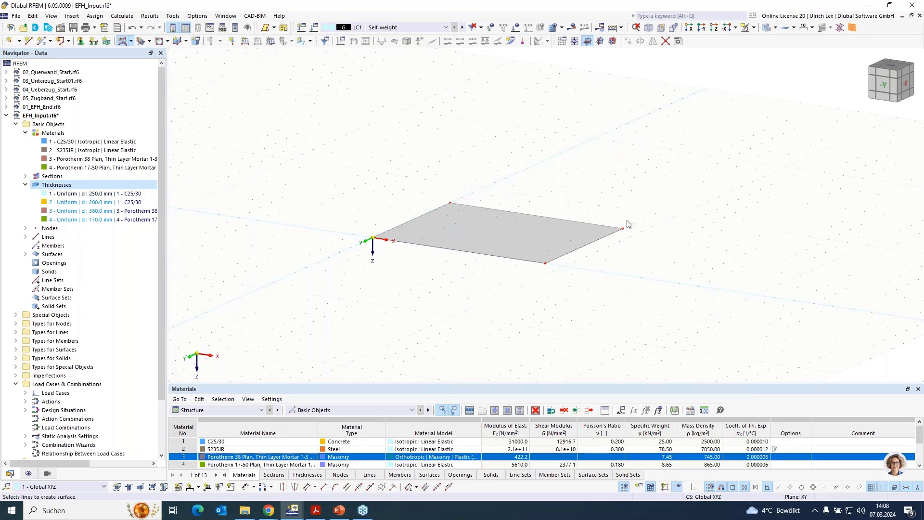
{"action": "key", "text": "Escape"}
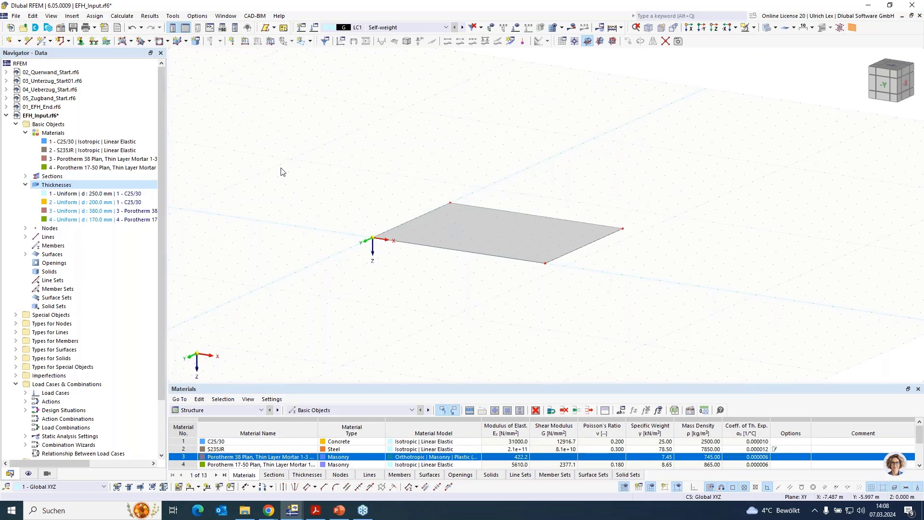
Step: Model a rectangular wall surface in the XZ plane on the slab's 9 m front edge, 3 m high, with the 380 mm Porotherm 38 Plan thickness
{"action": "left_click", "coordinate": [614, 41]}
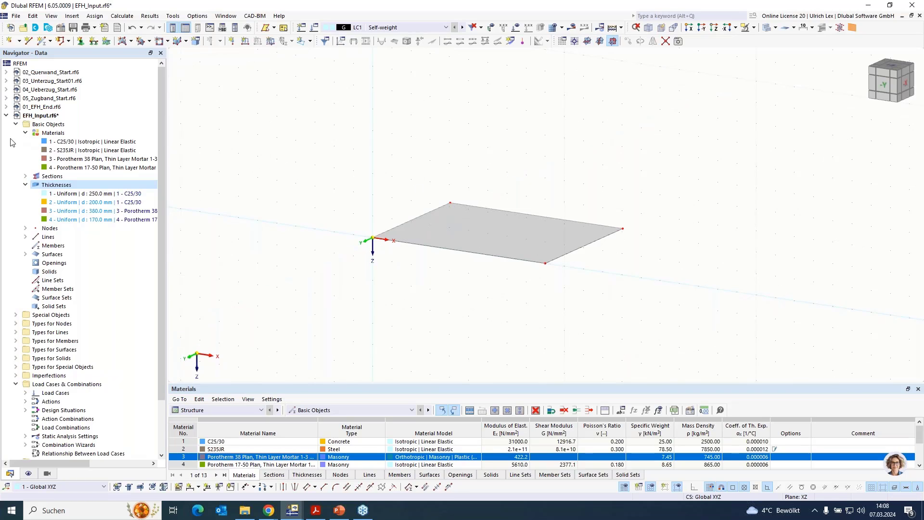
{"action": "left_click", "coordinate": [131, 41]}
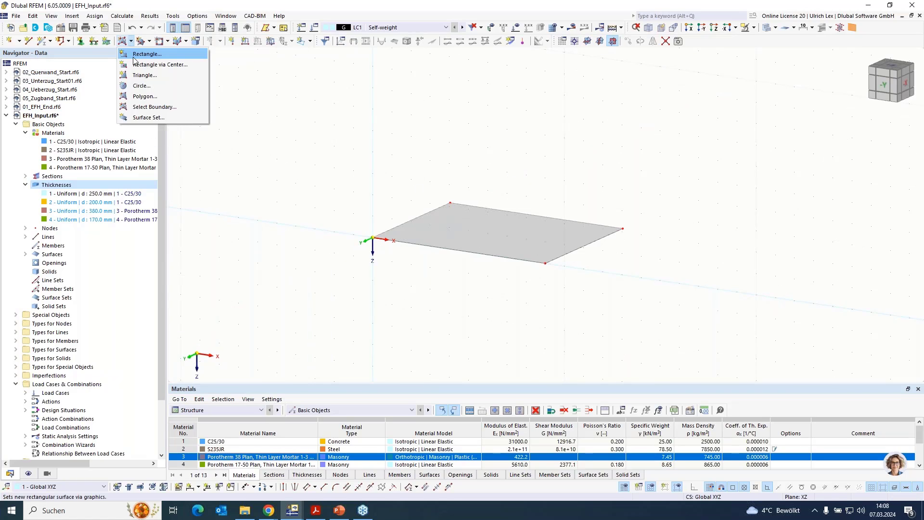
{"action": "left_click", "coordinate": [132, 56]}
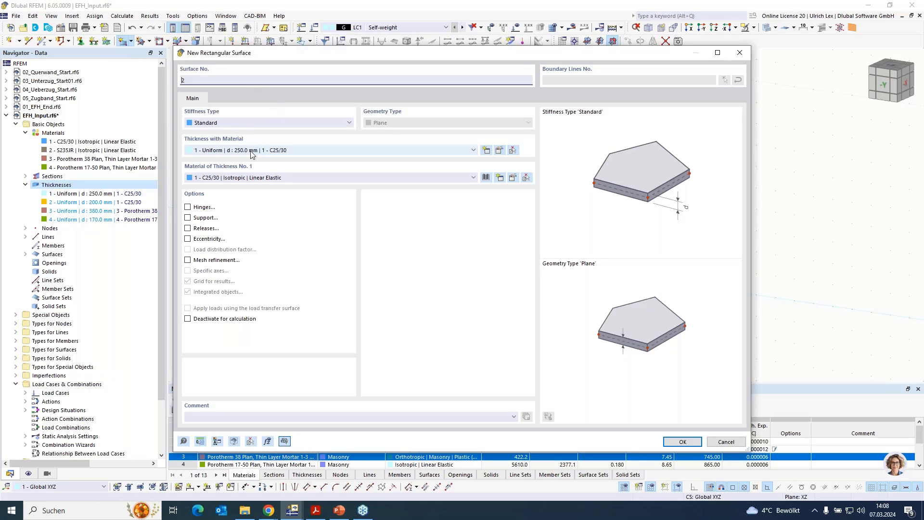
{"action": "left_click", "coordinate": [299, 152]}
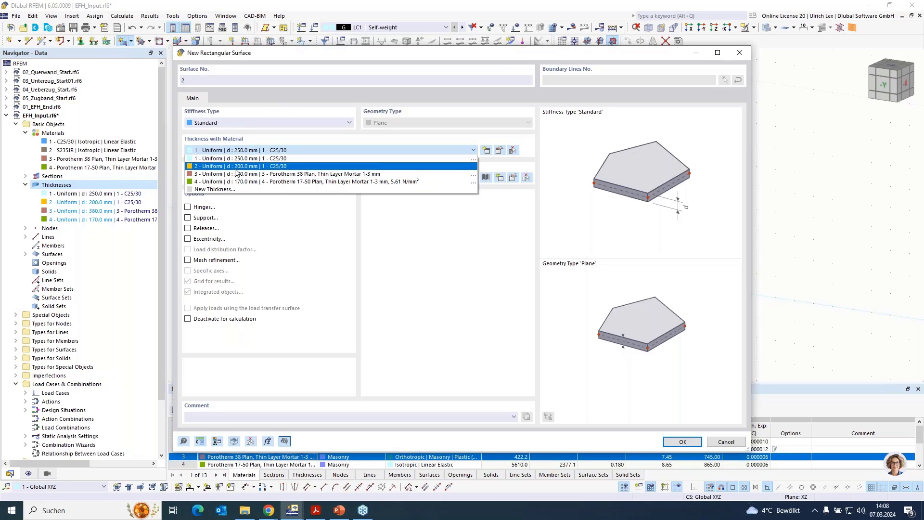
{"action": "left_click", "coordinate": [293, 174]}
{"action": "left_click", "coordinate": [671, 439]}
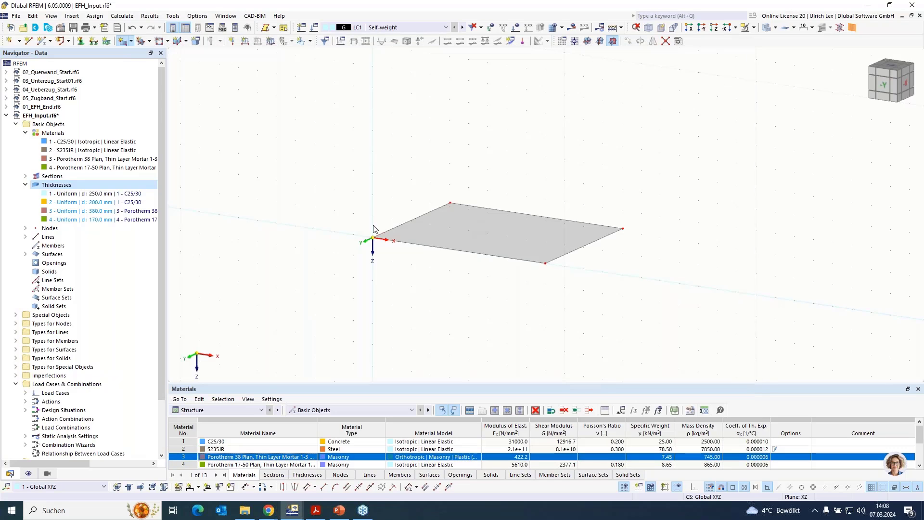
{"action": "left_click", "coordinate": [568, 272]}
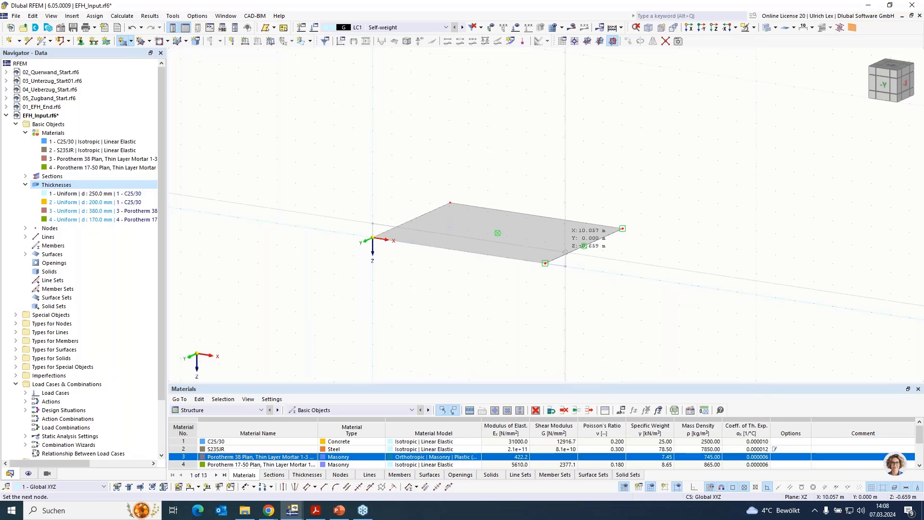
{"action": "left_click", "coordinate": [572, 160]}
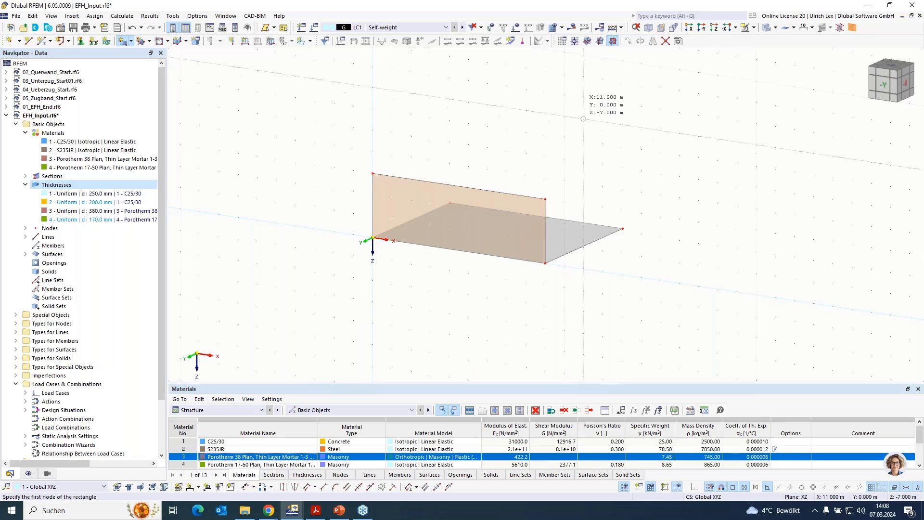
Step: Add a 3 m high rectangular wall in the YZ plane along the slab's 7 m edge at X = 0
{"action": "left_click", "coordinate": [600, 41]}
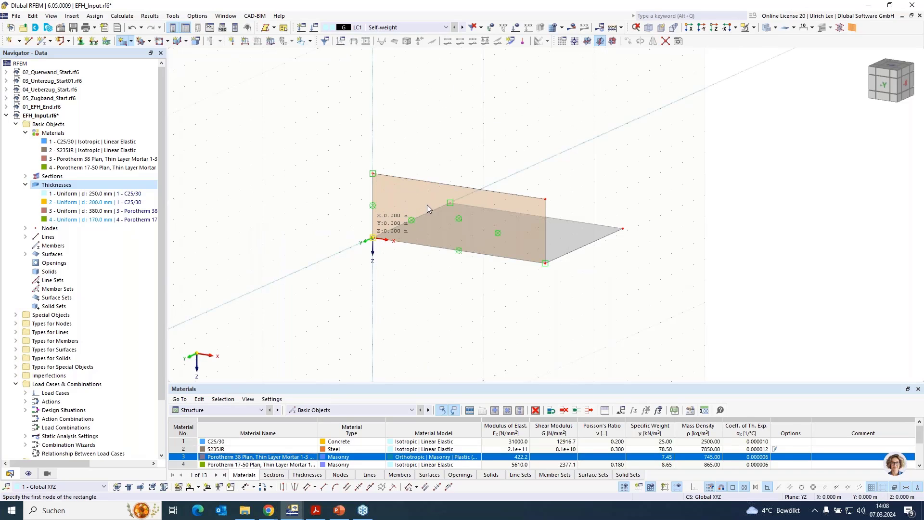
{"action": "left_click", "coordinate": [373, 237]}
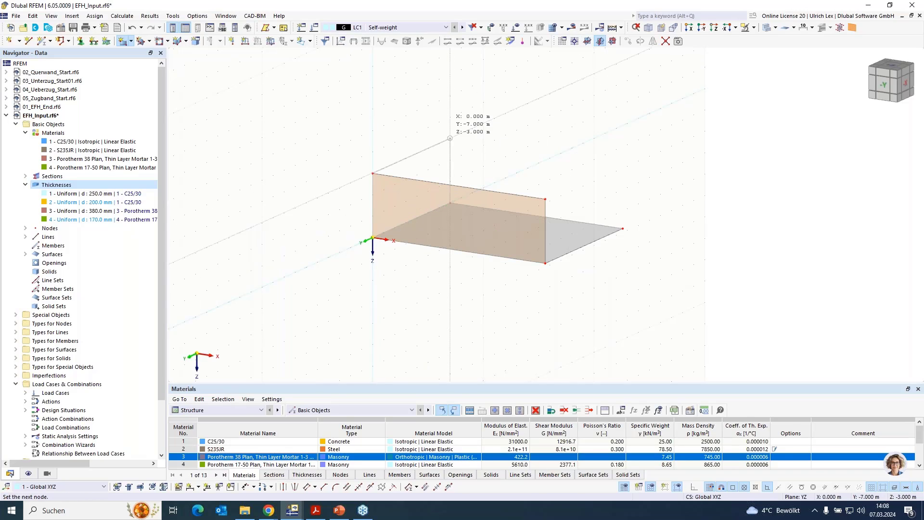
{"action": "left_click", "coordinate": [450, 138]}
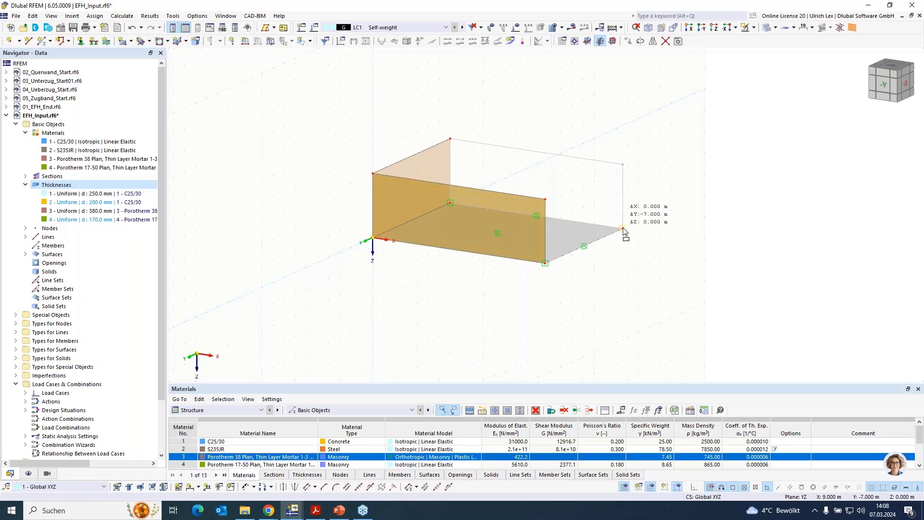
Step: Copy the 9 m wall by -7 m in Y and the 7 m wall to the slab's opposite edge at X = 9 m
{"action": "left_click", "coordinate": [632, 241]}
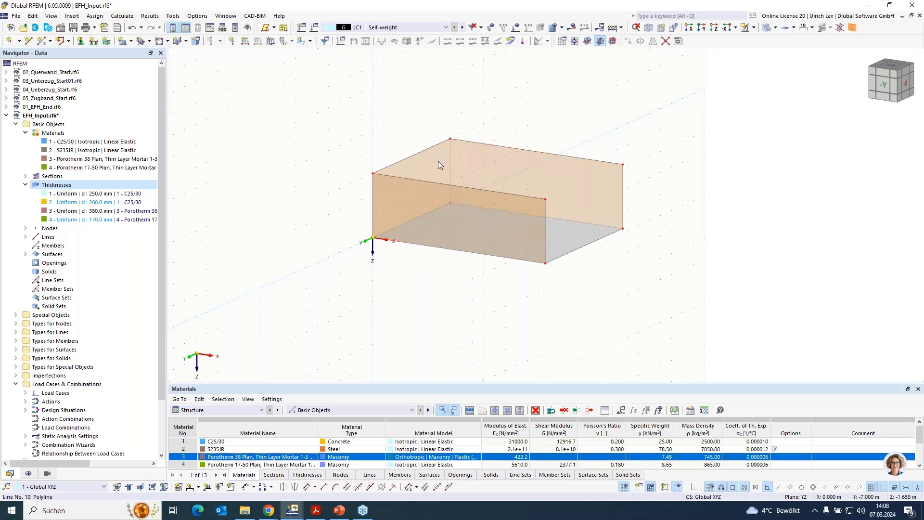
{"action": "middle_click_drag", "start_coordinate": [394, 281], "coordinate": [469, 254], "text": "ctrl"}
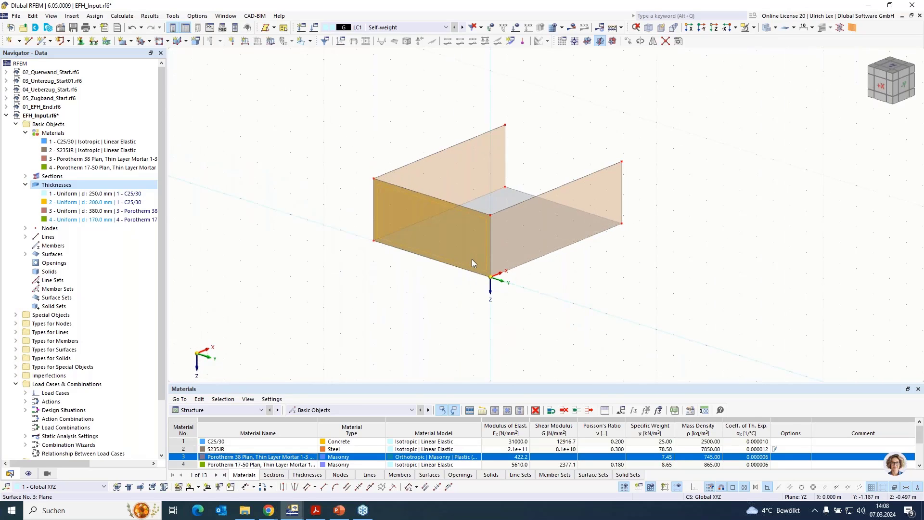
{"action": "left_click", "coordinate": [622, 224]}
{"action": "middle_click_drag", "start_coordinate": [633, 293], "coordinate": [496, 269], "text": "ctrl"}
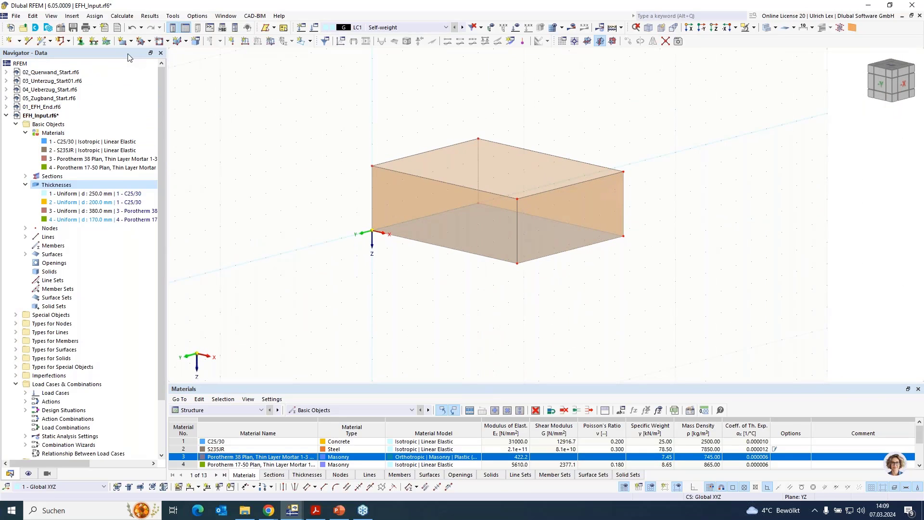
Step: Create the ceiling slab surface from the boundary lines along the walls' upper edges with the 200 mm C25/30 thickness
{"action": "left_click", "coordinate": [131, 41]}
{"action": "left_click", "coordinate": [154, 107]}
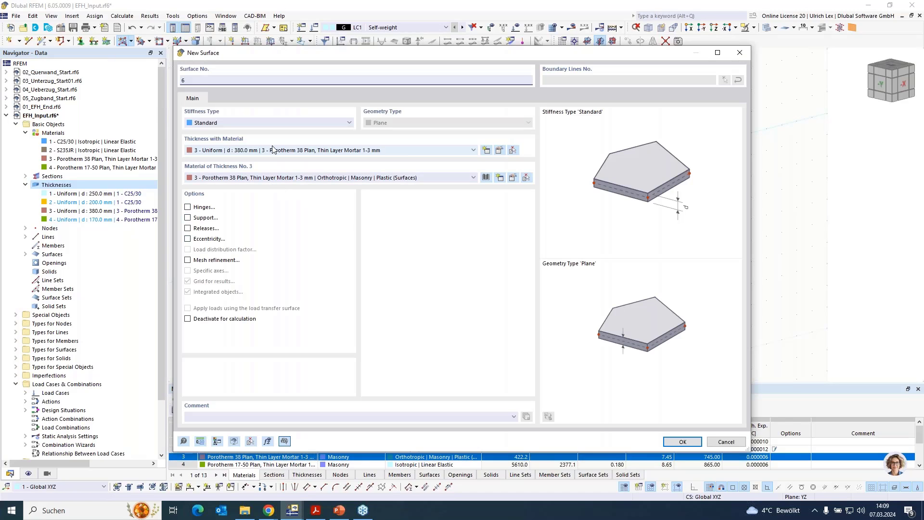
{"action": "left_click", "coordinate": [273, 150]}
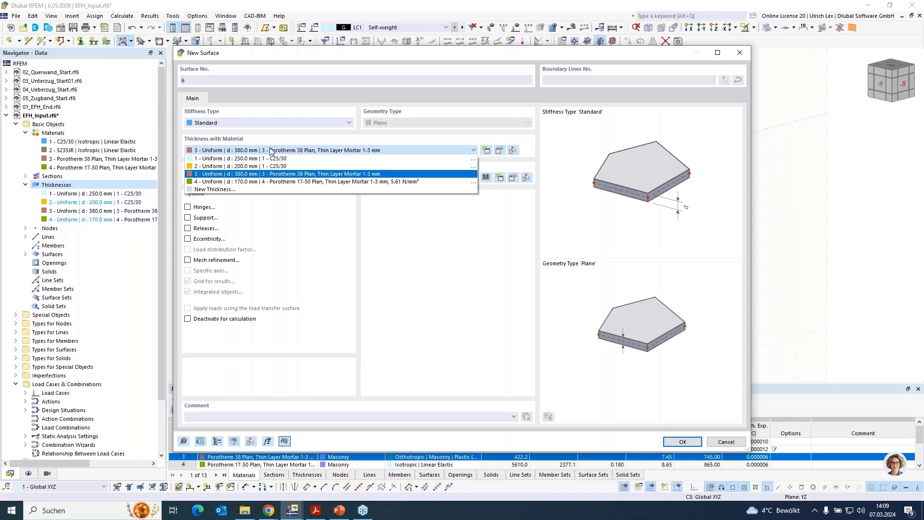
{"action": "left_click", "coordinate": [305, 166]}
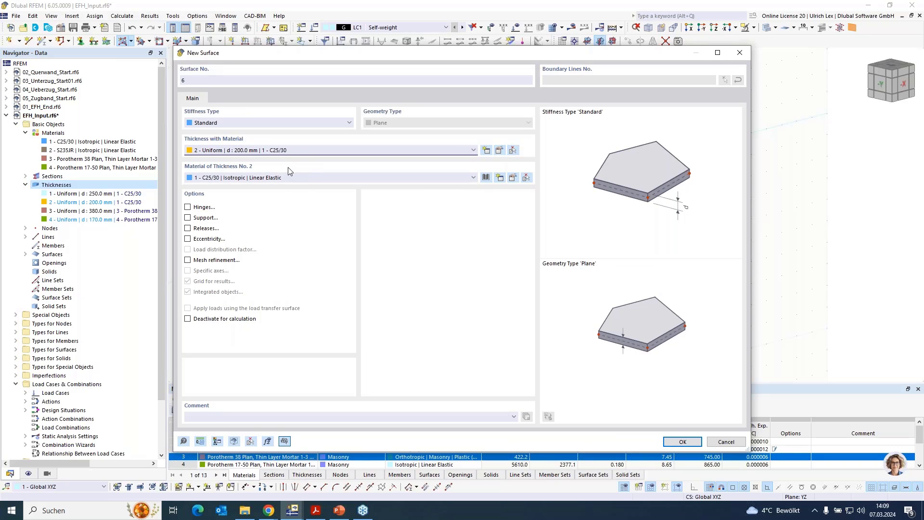
{"action": "left_click", "coordinate": [682, 442]}
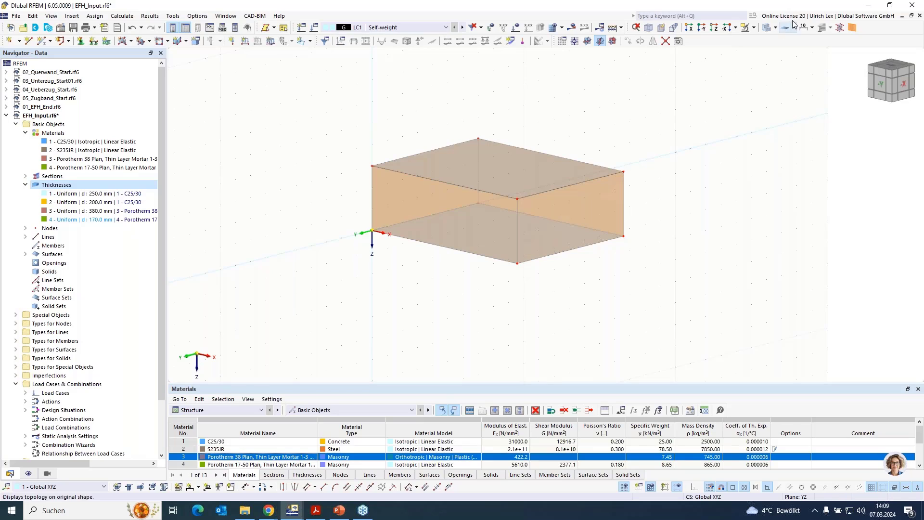
Step: Switch the model display from transparent to solid surfaces
{"action": "left_click", "coordinate": [766, 28]}
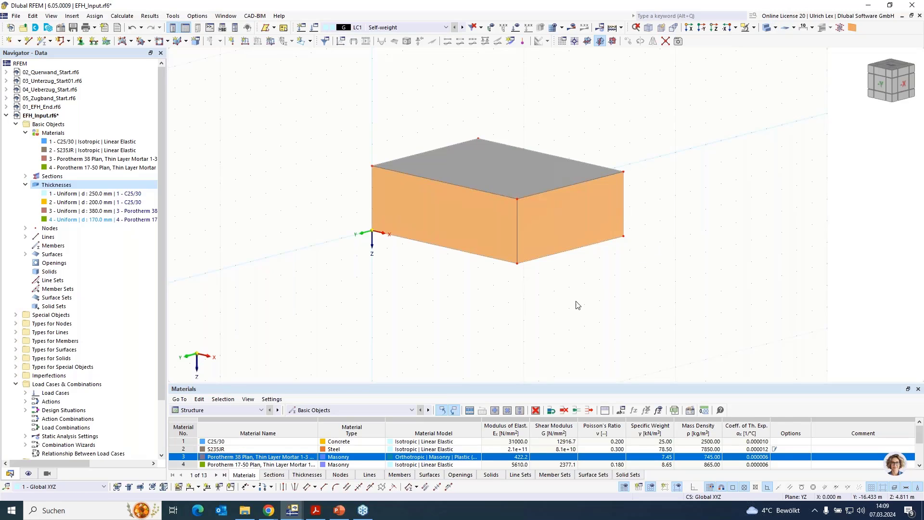
{"action": "middle_click_drag", "start_coordinate": [449, 317], "coordinate": [472, 302], "text": "ctrl"}
{"action": "scroll", "coordinate": [542, 109], "scroll_direction": "up", "scroll_amount": 1}
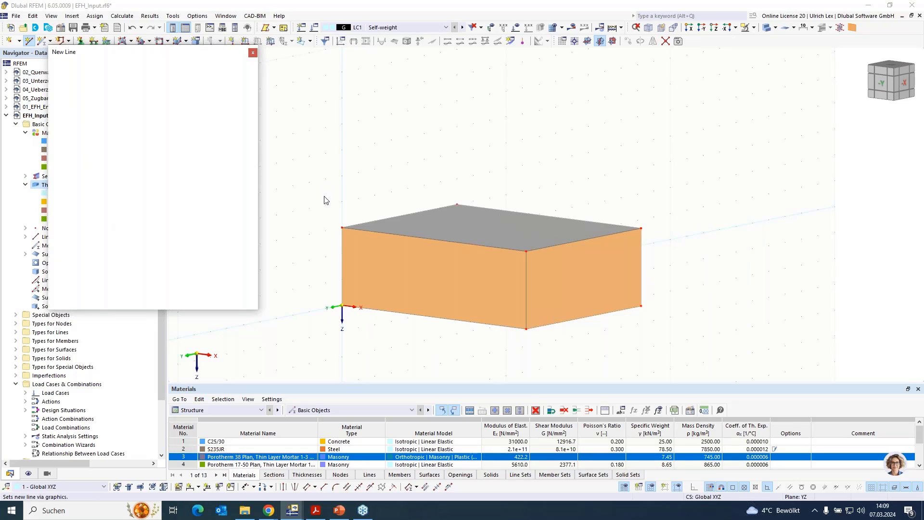
Step: Outline the upper side wall at X = 0 with vertical lines to Z = -7 m at the front and -6 m at the rear, joined on top
{"action": "left_click", "coordinate": [363, 217]}
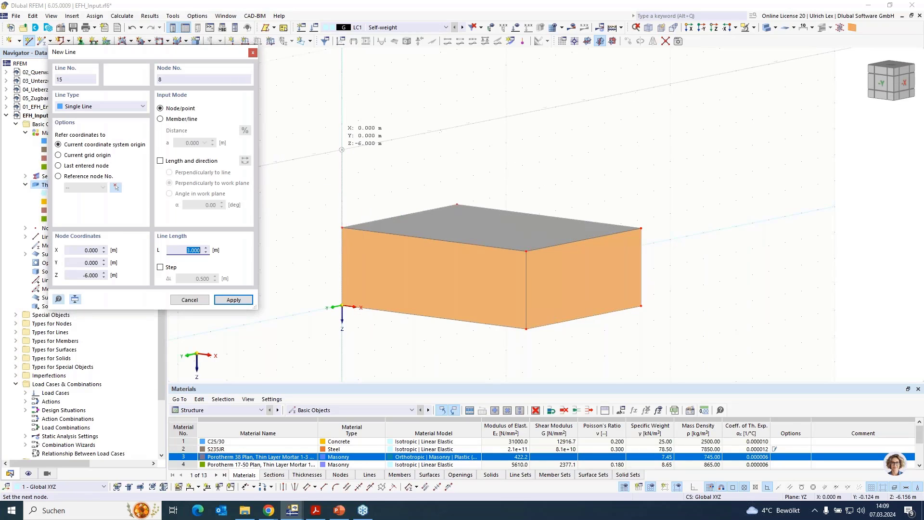
{"action": "left_click", "coordinate": [341, 124]}
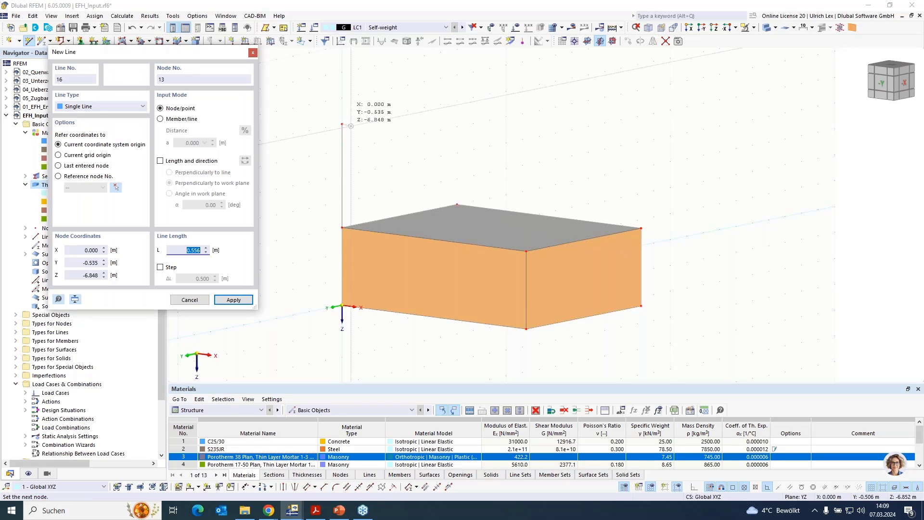
{"action": "right_click", "coordinate": [377, 137]}
{"action": "left_click", "coordinate": [457, 204]}
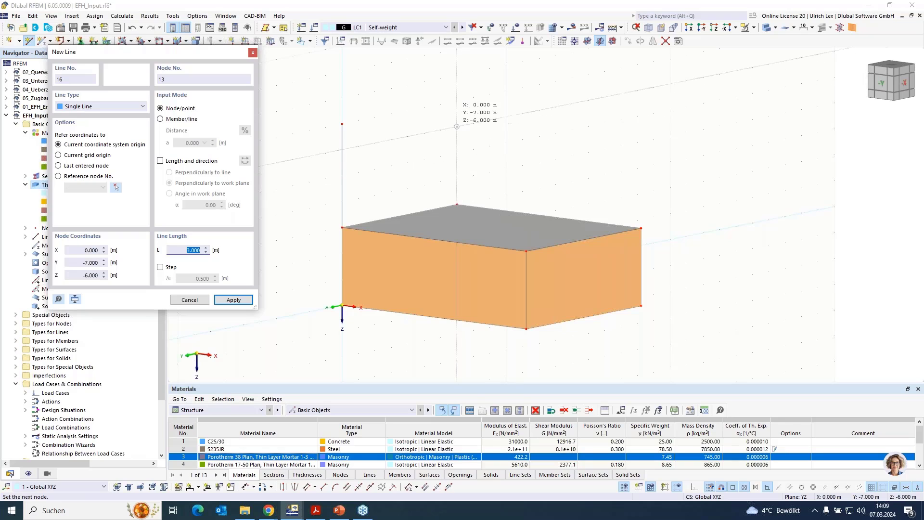
{"action": "left_click", "coordinate": [457, 126]}
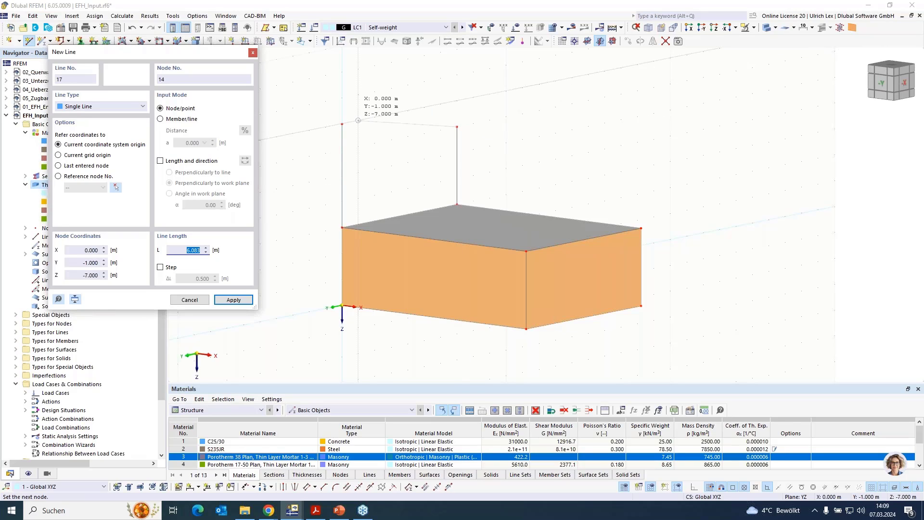
{"action": "left_click", "coordinate": [342, 124]}
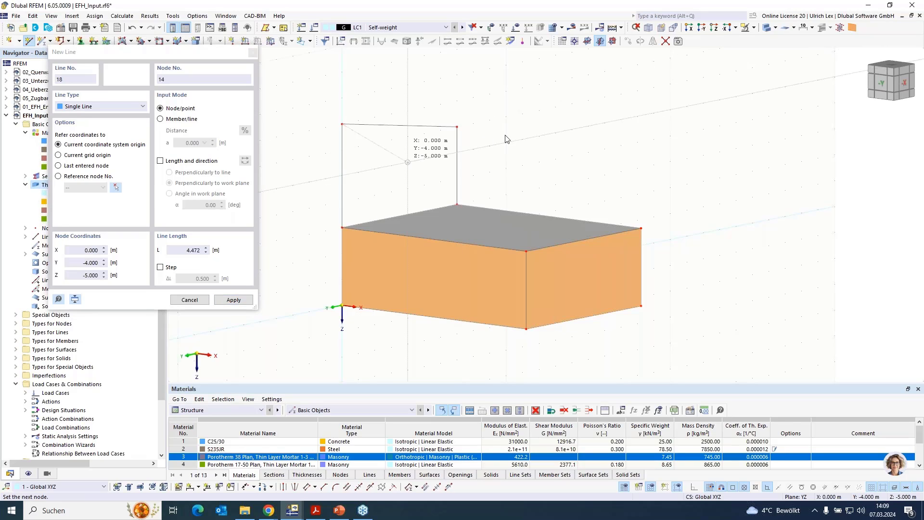
{"action": "key", "text": "Escape"}
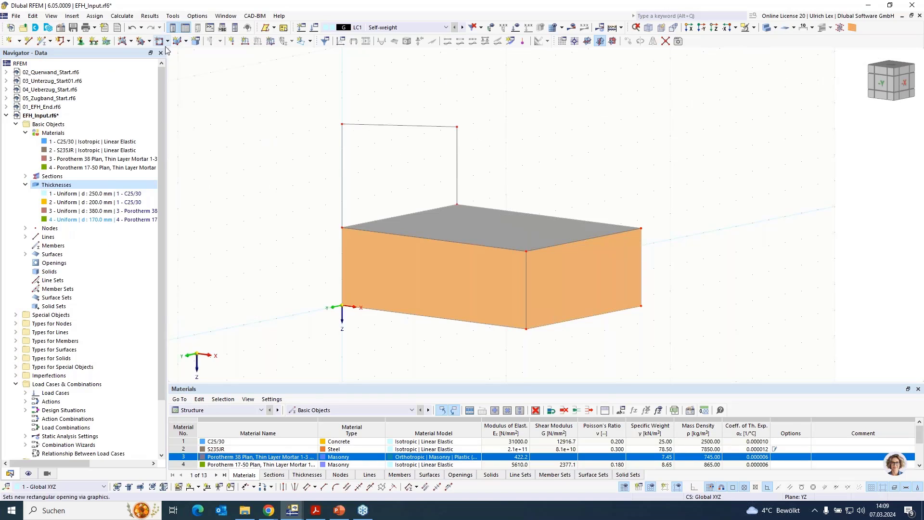
Step: Create the upper side wall at X = 0 from its boundary lines with the 380 mm Porotherm 38 Plan thickness and copy it to X = 9 m
{"action": "left_click", "coordinate": [131, 41]}
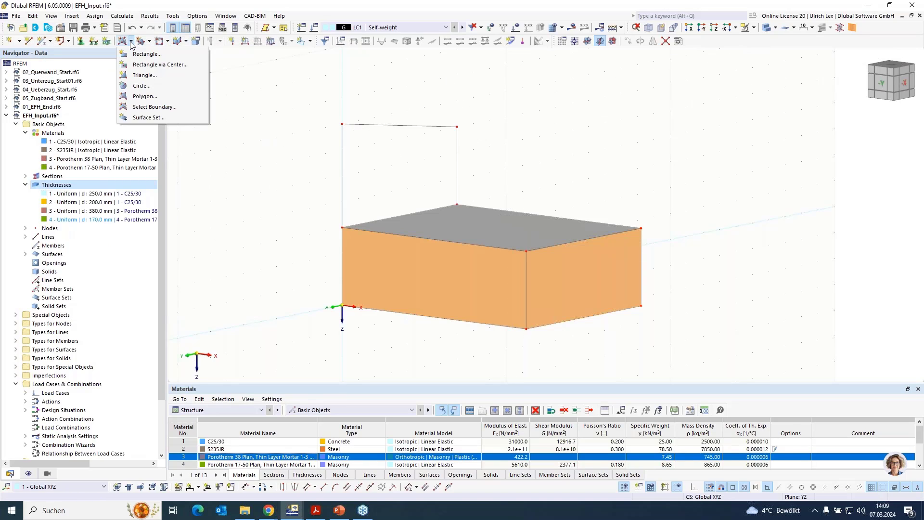
{"action": "left_click", "coordinate": [154, 108]}
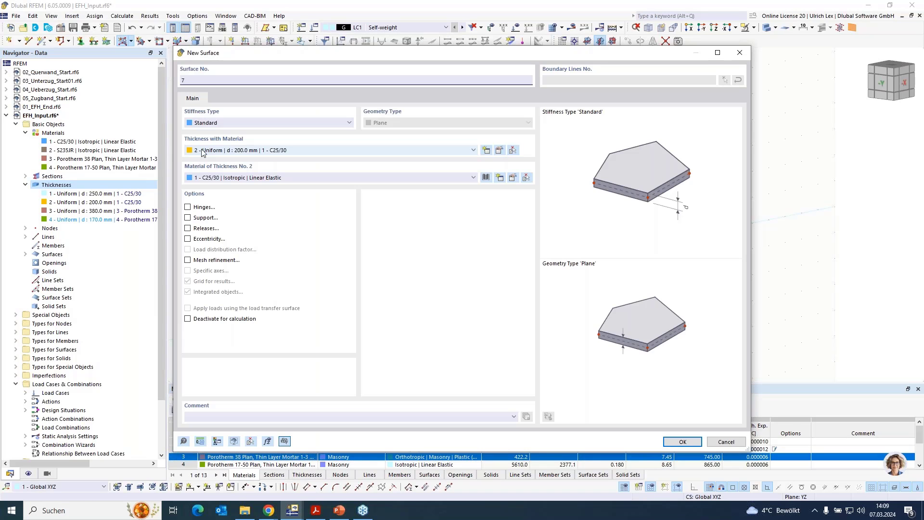
{"action": "left_click", "coordinate": [283, 151]}
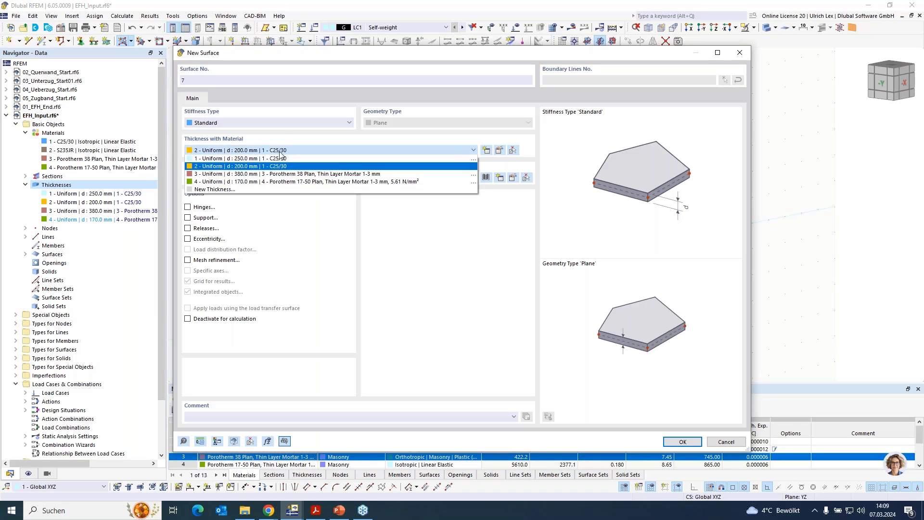
{"action": "left_click", "coordinate": [246, 177]}
{"action": "left_click", "coordinate": [676, 442]}
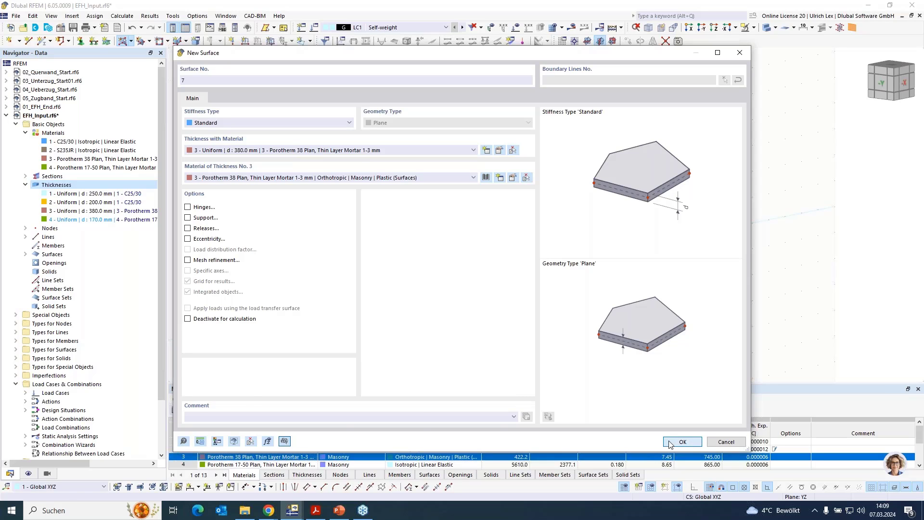
{"action": "left_click", "coordinate": [342, 191]}
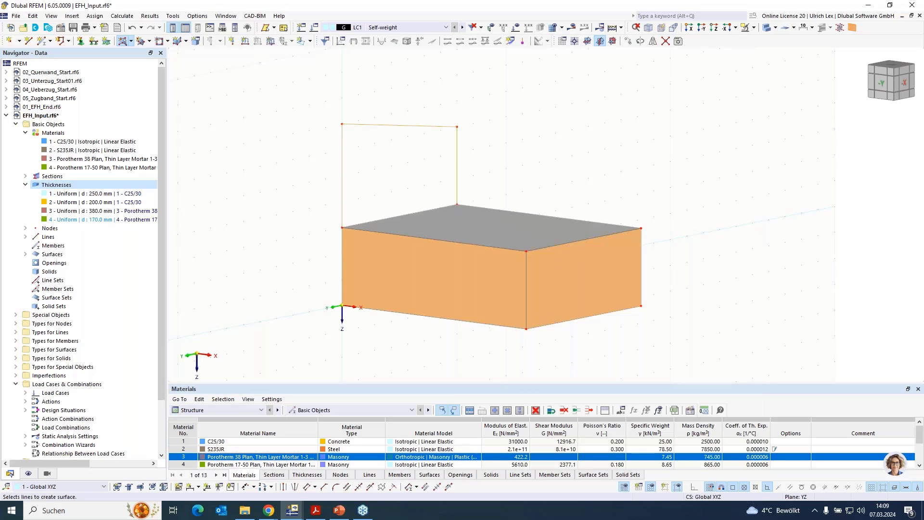
{"action": "left_click", "coordinate": [380, 219]}
{"action": "key", "text": "Escape"}
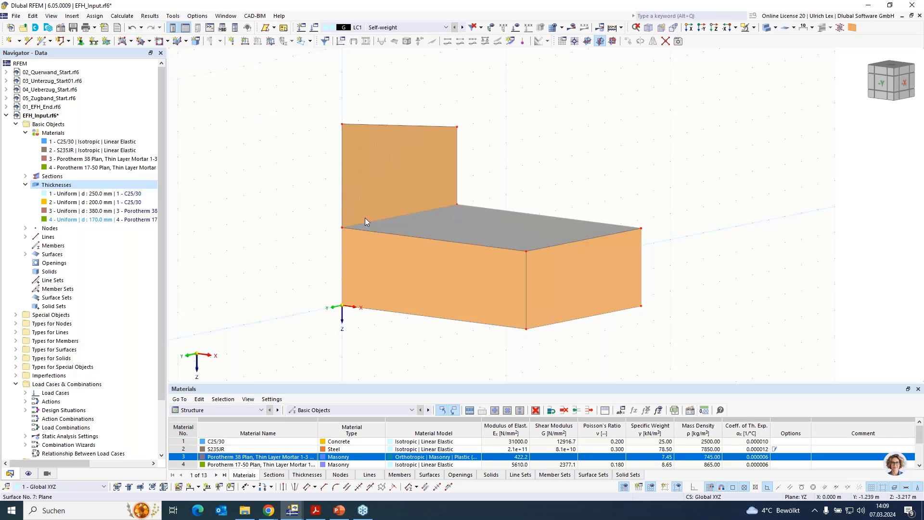
{"action": "left_click_drag", "start_coordinate": [629, 222], "coordinate": [645, 231]}
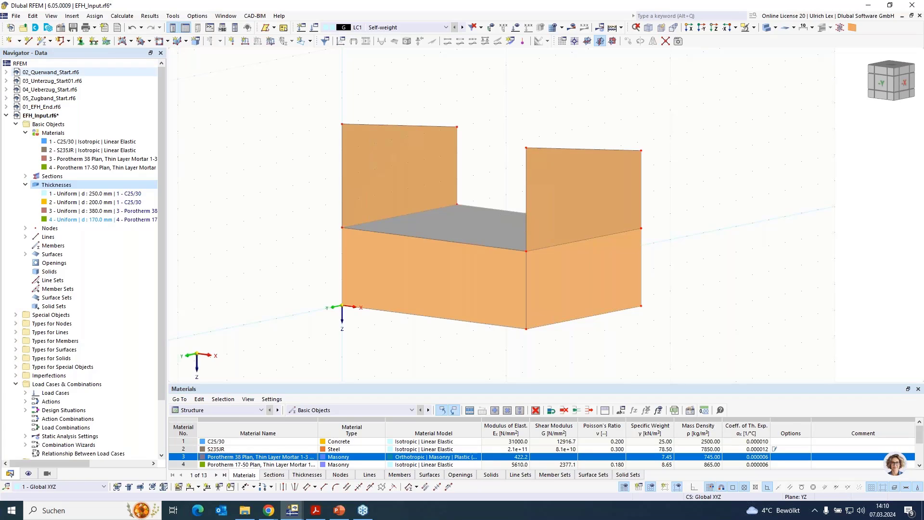
Step: Connect the upper corners of the two sloped side walls with 9 m lines at Y = -7 m and Y = 0
{"action": "left_click", "coordinate": [28, 40]}
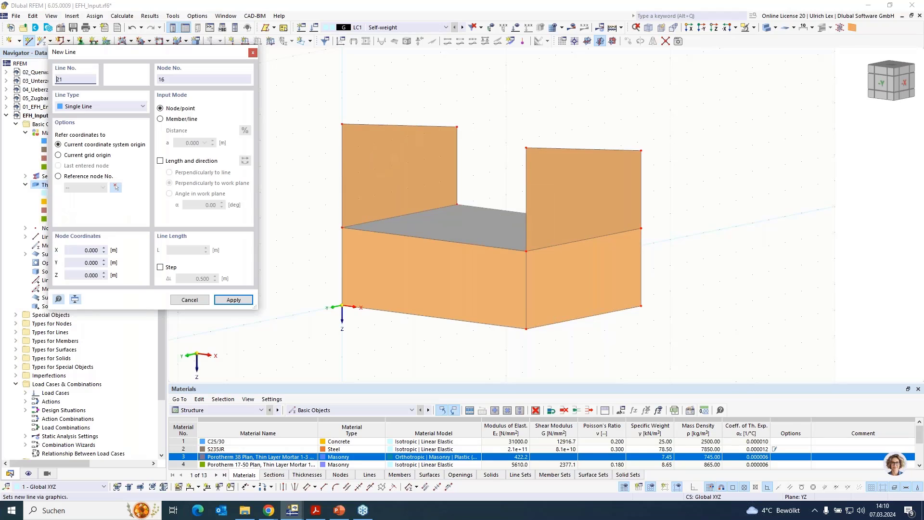
{"action": "left_click", "coordinate": [639, 150]}
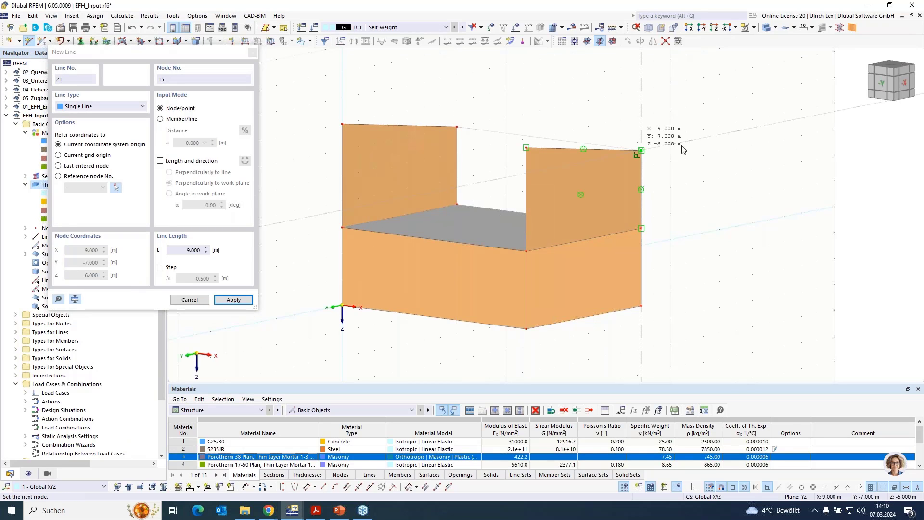
{"action": "right_click", "coordinate": [697, 157]}
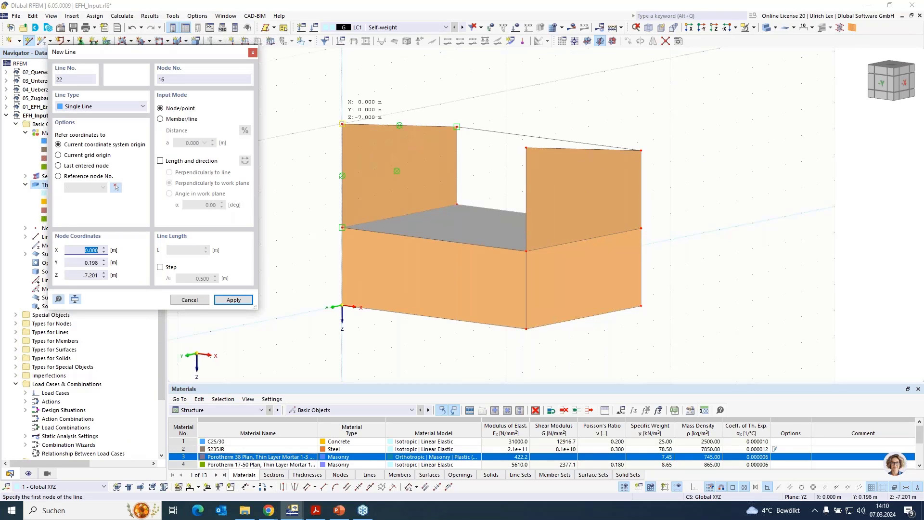
{"action": "left_click", "coordinate": [526, 148]}
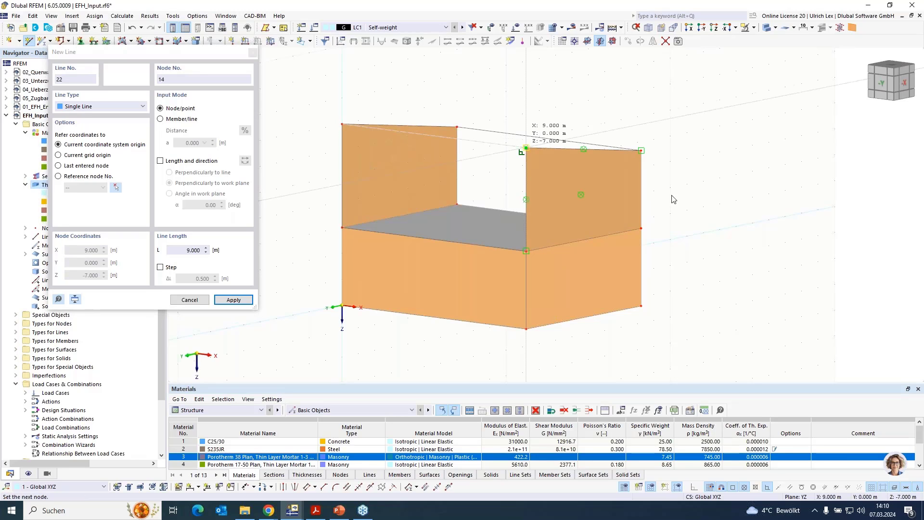
{"action": "right_click", "coordinate": [700, 178]}
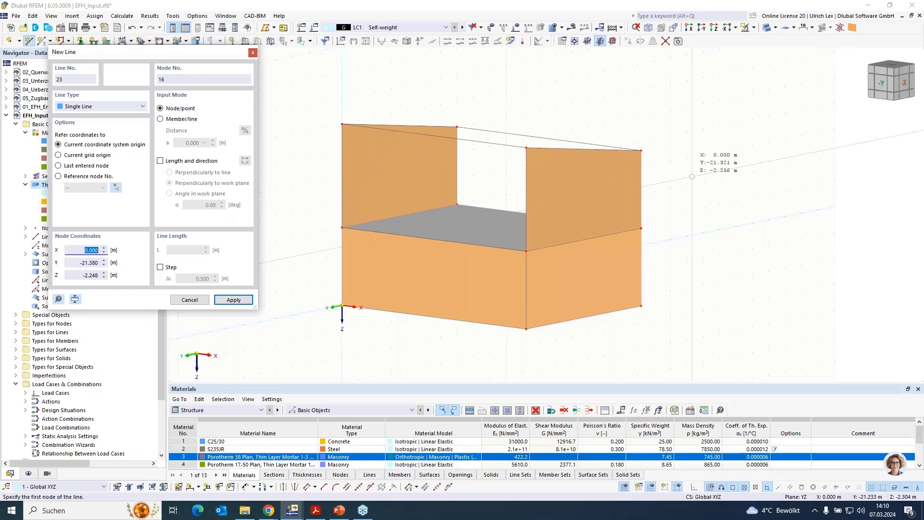
{"action": "right_click", "coordinate": [708, 204]}
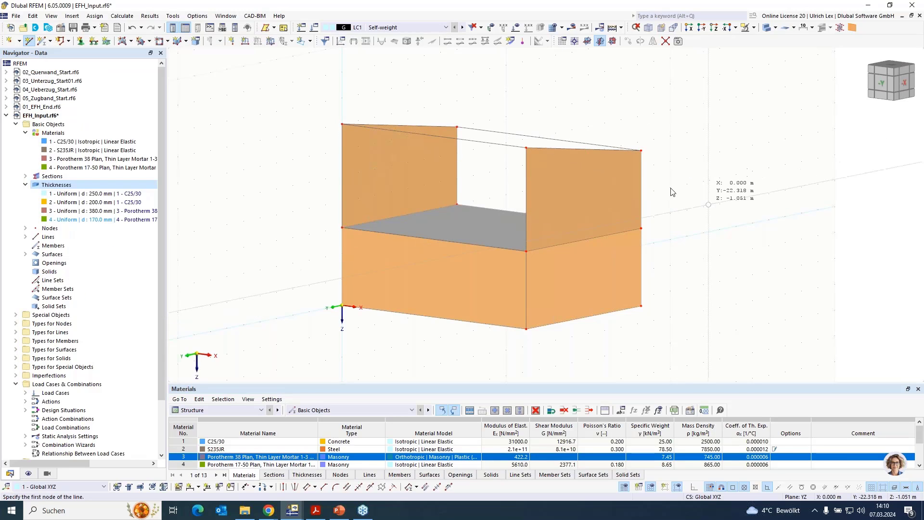
Step: Create the upper wall surface at Y = 0 from its boundary lines with the 380 mm Porotherm 38 Plan thickness
{"action": "left_click", "coordinate": [131, 43]}
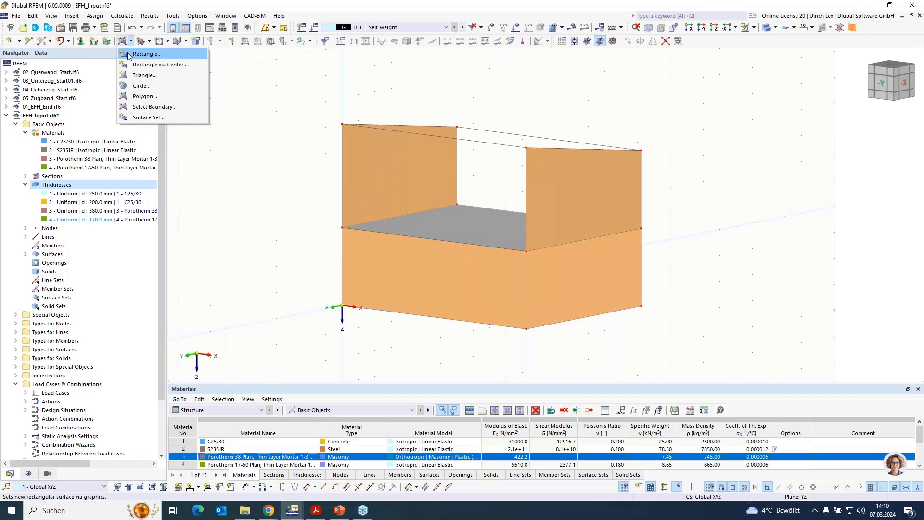
{"action": "left_click", "coordinate": [153, 107]}
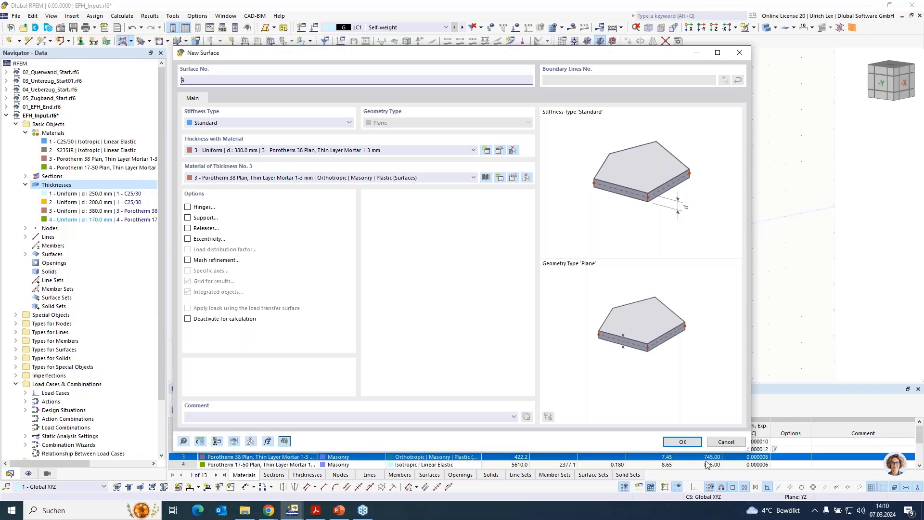
{"action": "left_click", "coordinate": [682, 441]}
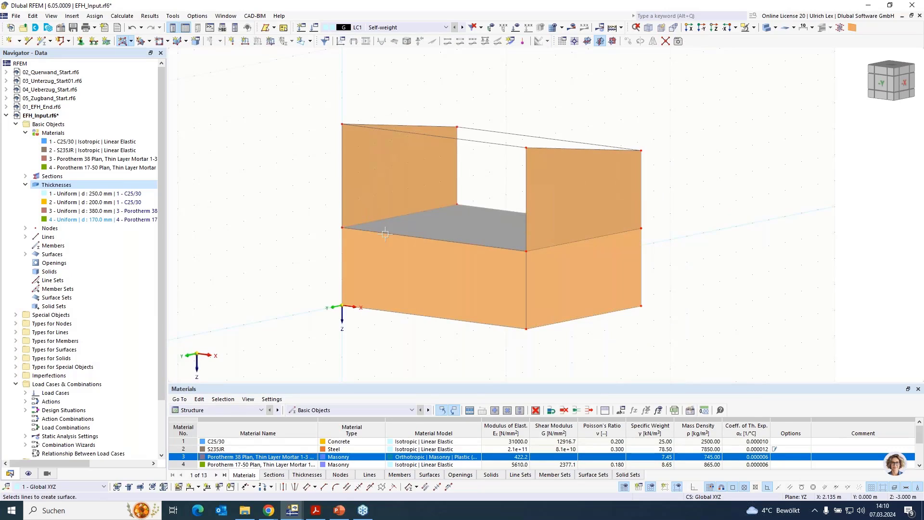
{"action": "left_click", "coordinate": [342, 194]}
{"action": "left_click", "coordinate": [440, 137]}
{"action": "left_click", "coordinate": [526, 187]}
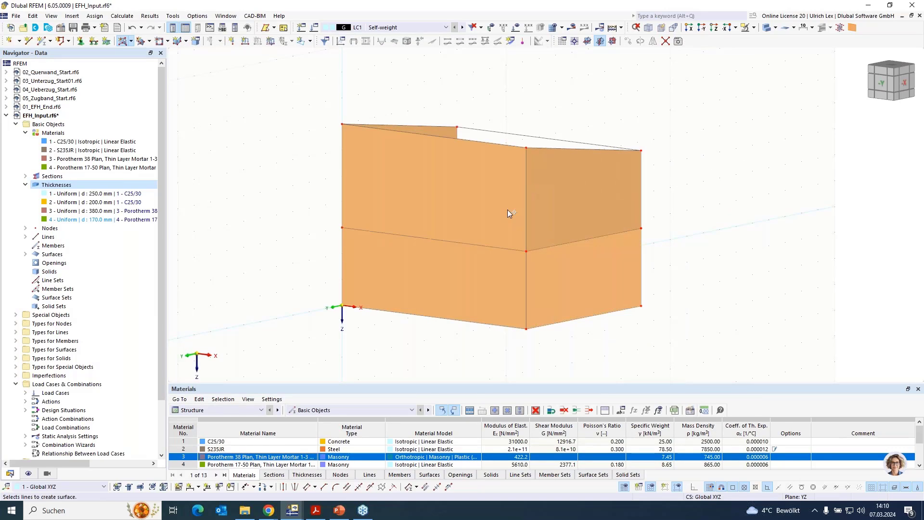
Step: Create the opposite upper wall surface at Y = -7 m from its boundary lines with the same thickness
{"action": "middle_click_drag", "start_coordinate": [678, 286], "coordinate": [561, 287], "text": "ctrl"}
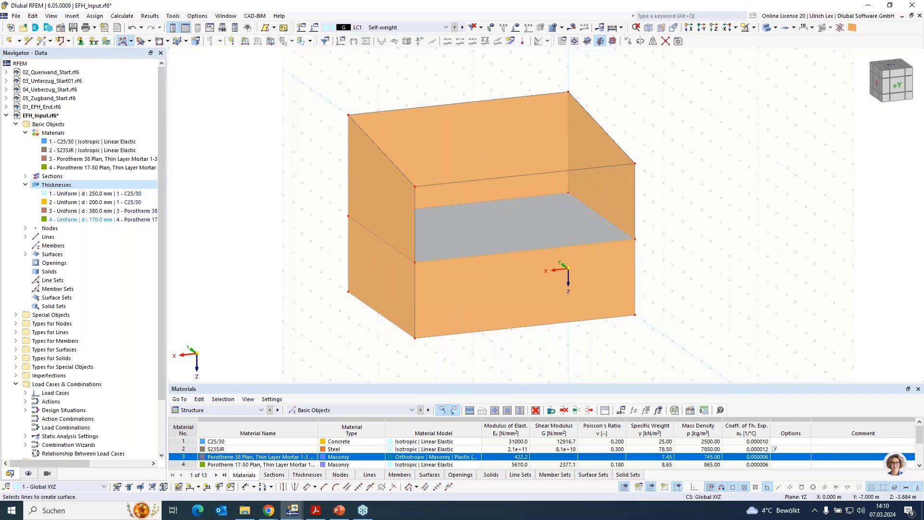
{"action": "left_click", "coordinate": [582, 169]}
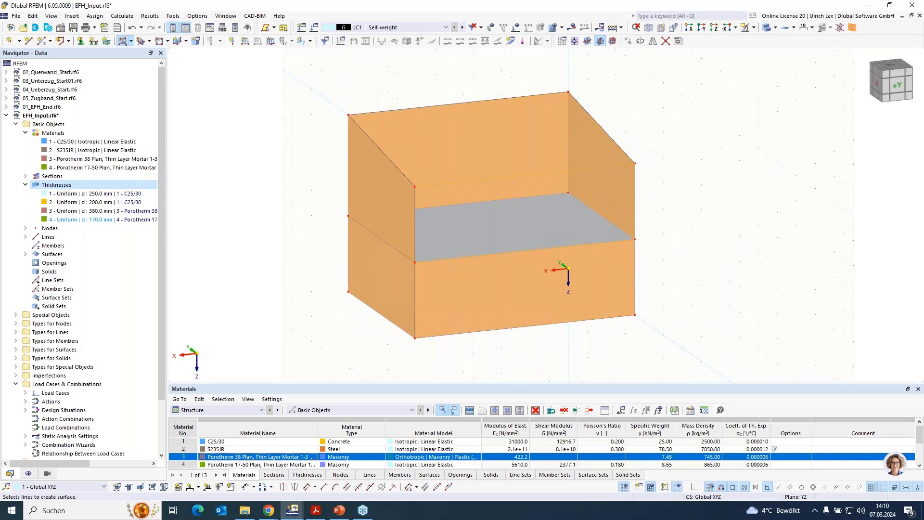
{"action": "left_click", "coordinate": [414, 215]}
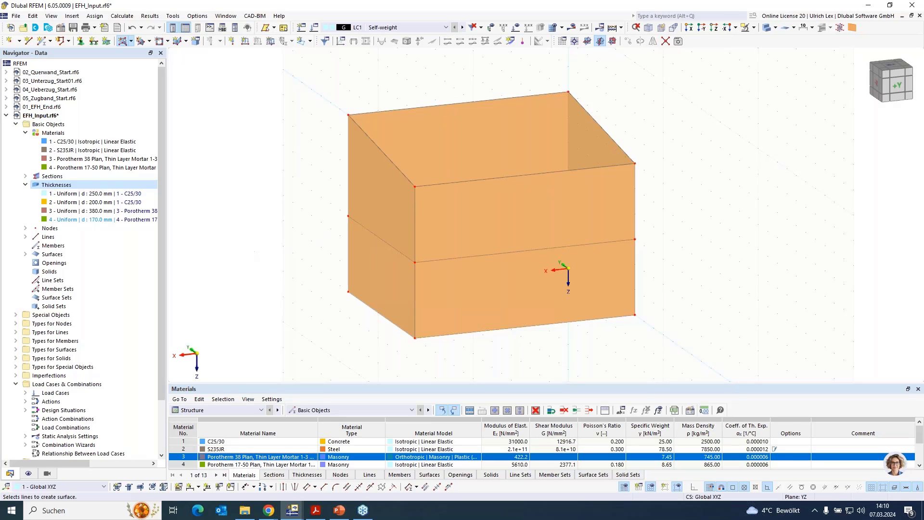
{"action": "key", "text": "Escape"}
Step: Select the lower storey's slabs and walls and isolate them in visibility mode
{"action": "middle_click_drag", "start_coordinate": [351, 281], "coordinate": [459, 289], "text": "ctrl"}
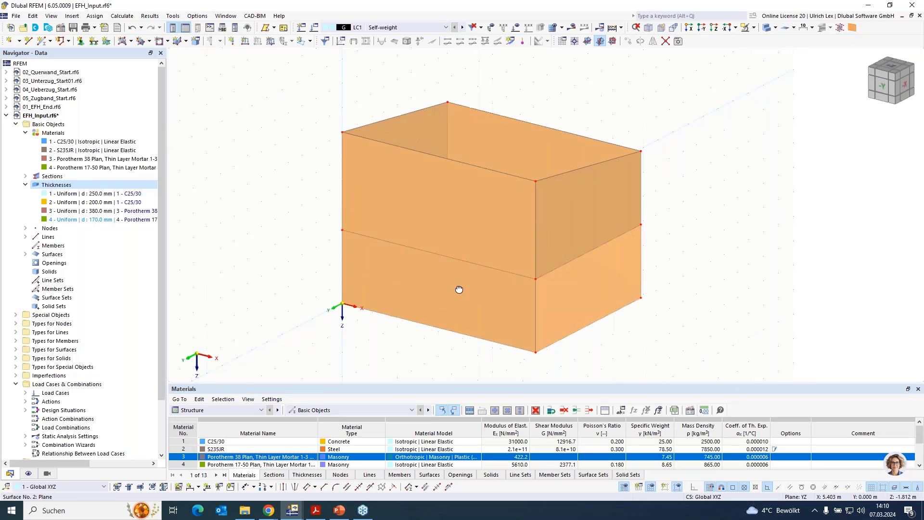
{"action": "scroll", "coordinate": [447, 279], "scroll_direction": "down", "scroll_amount": 1}
{"action": "middle_click_drag", "start_coordinate": [404, 375], "coordinate": [519, 308], "text": "ctrl"}
{"action": "left_click_drag", "start_coordinate": [608, 310], "coordinate": [310, 183]}
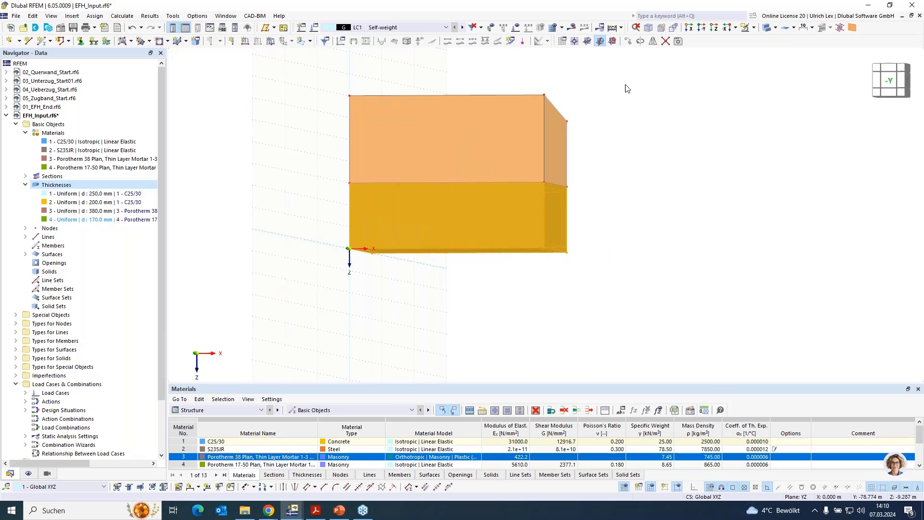
{"action": "left_click", "coordinate": [767, 28]}
{"action": "left_click", "coordinate": [780, 39]}
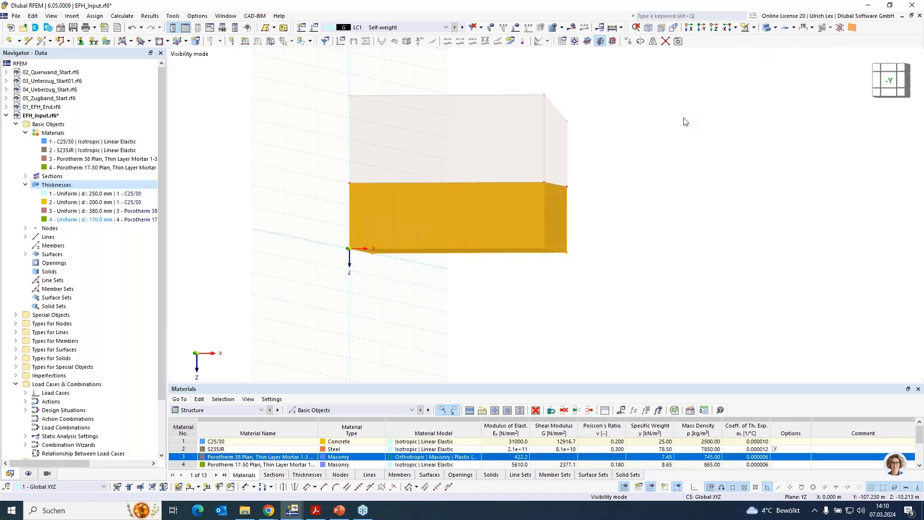
Step: Switch the model to wireframe and draw a floor line at X = 5 m from Y = 0 to Y = -7 m
{"action": "middle_click_drag", "start_coordinate": [673, 114], "coordinate": [621, 174], "text": "ctrl"}
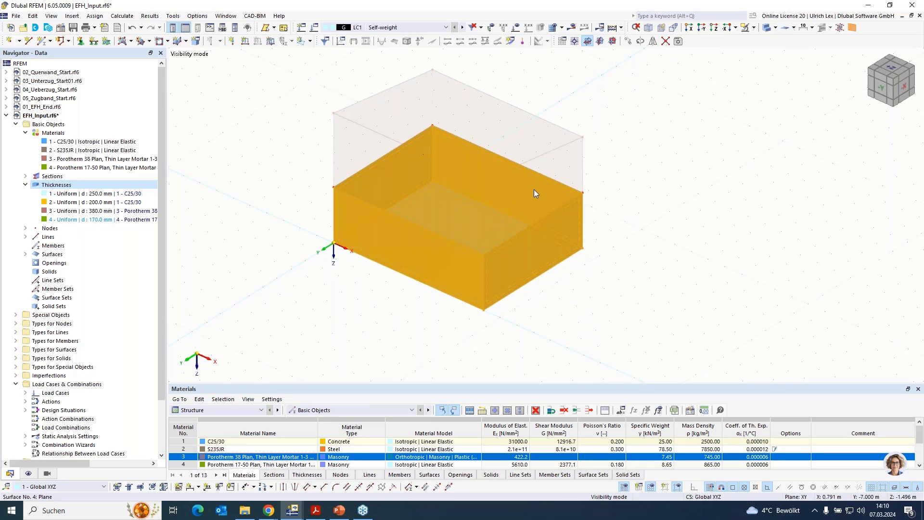
{"action": "left_click", "coordinate": [766, 27]}
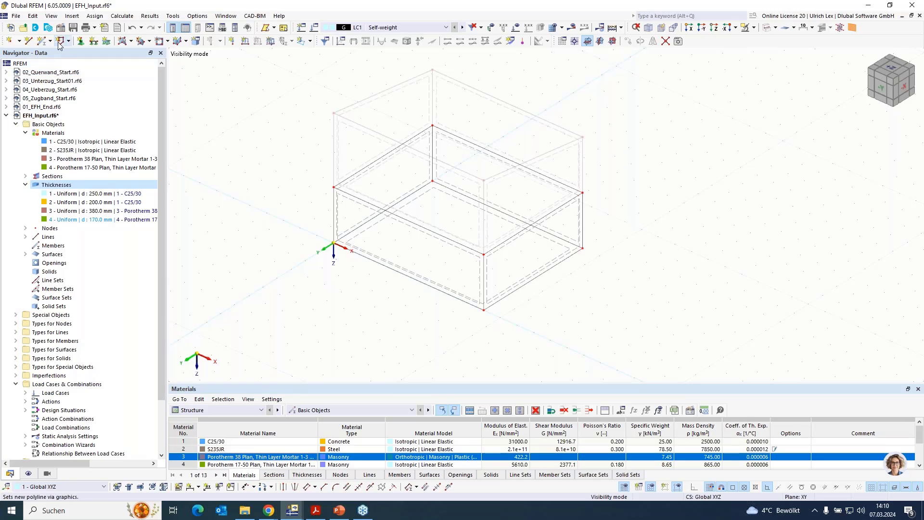
{"action": "left_click", "coordinate": [28, 41]}
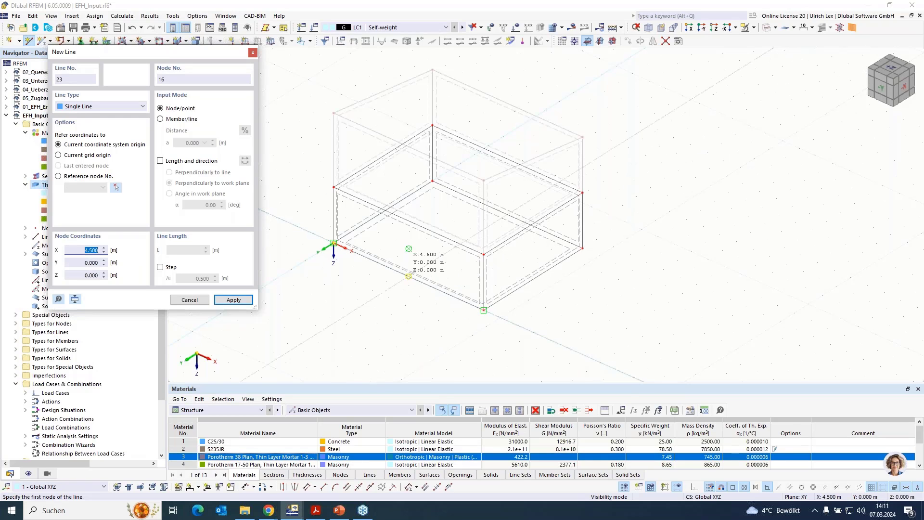
{"action": "left_click", "coordinate": [423, 283]}
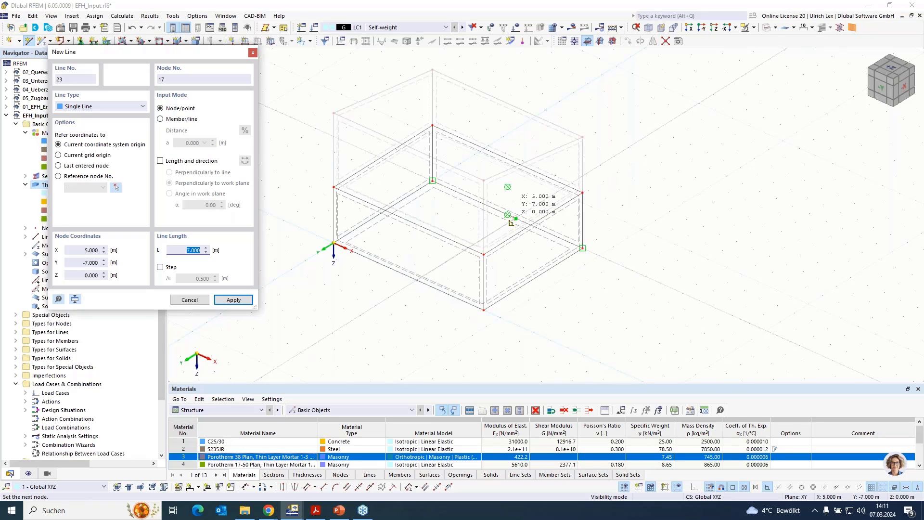
{"action": "left_click", "coordinate": [511, 223]}
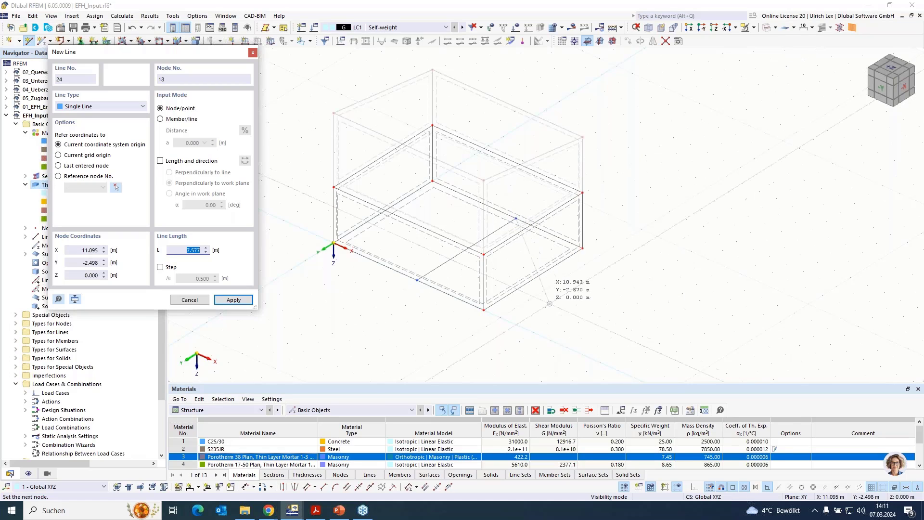
{"action": "right_click", "coordinate": [514, 320]}
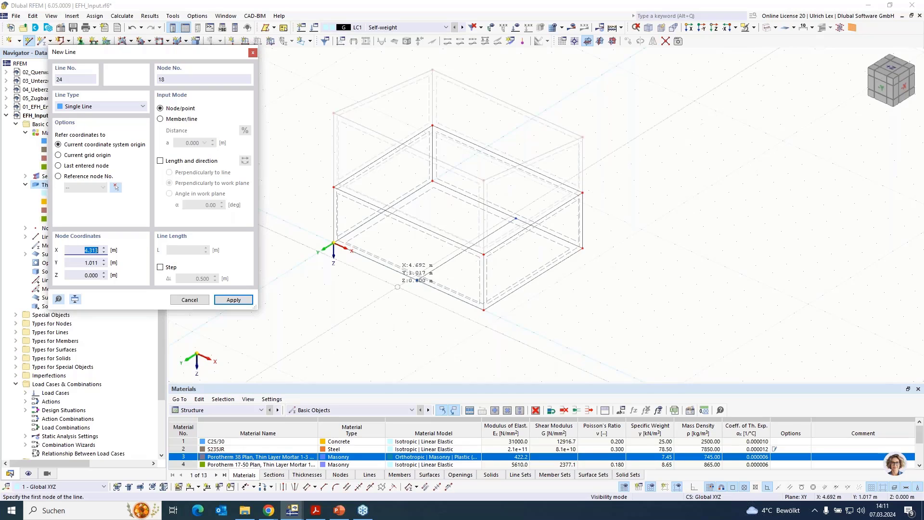
Step: Set the work plane to XZ and draw a 3 m vertical line up from the floor line's end at X = 5 m, Y = 0
{"action": "scroll", "coordinate": [418, 269], "scroll_direction": "up", "scroll_amount": 1}
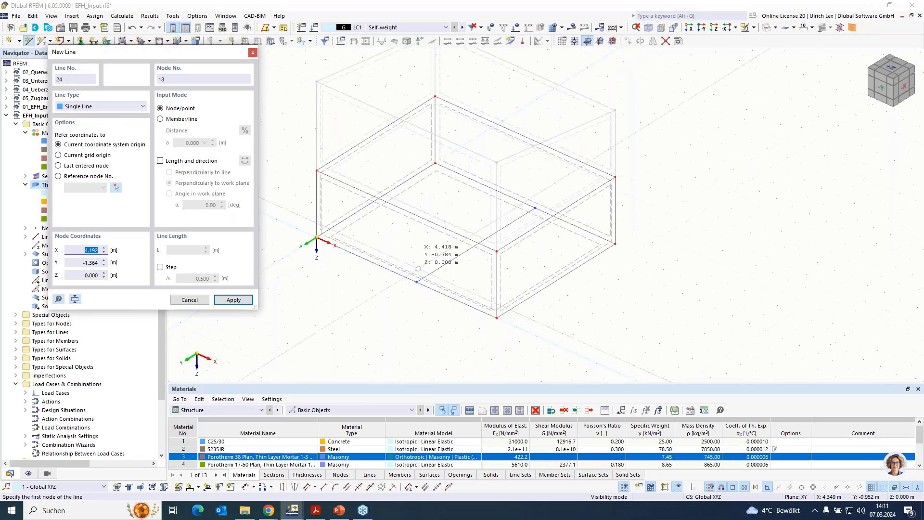
{"action": "left_click", "coordinate": [613, 41]}
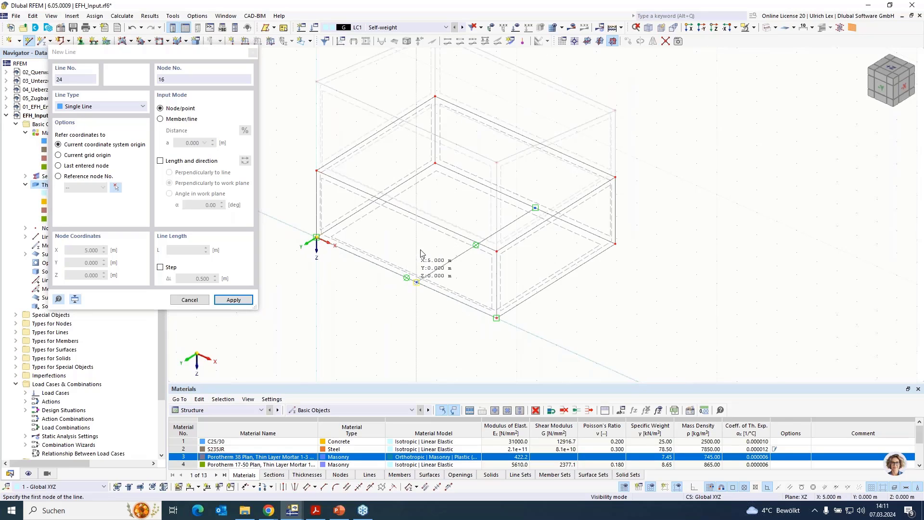
{"action": "left_click", "coordinate": [416, 281]}
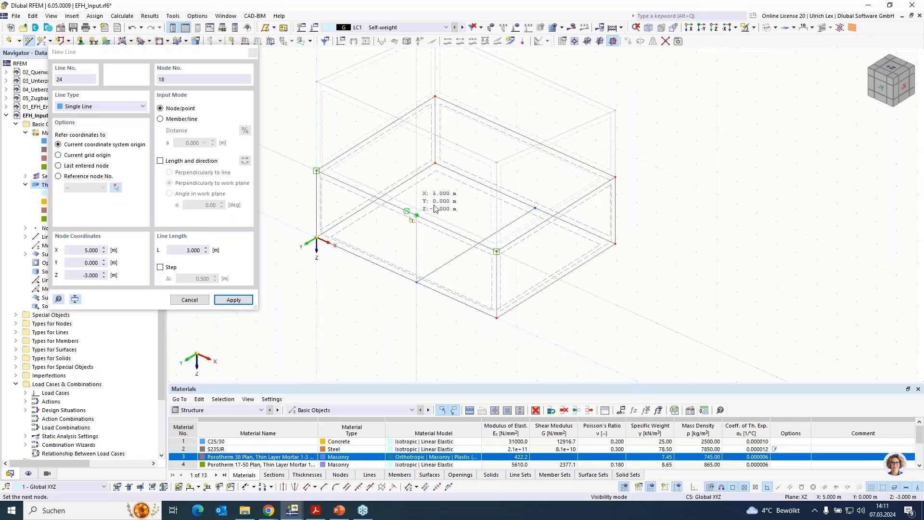
{"action": "left_click", "coordinate": [416, 215]}
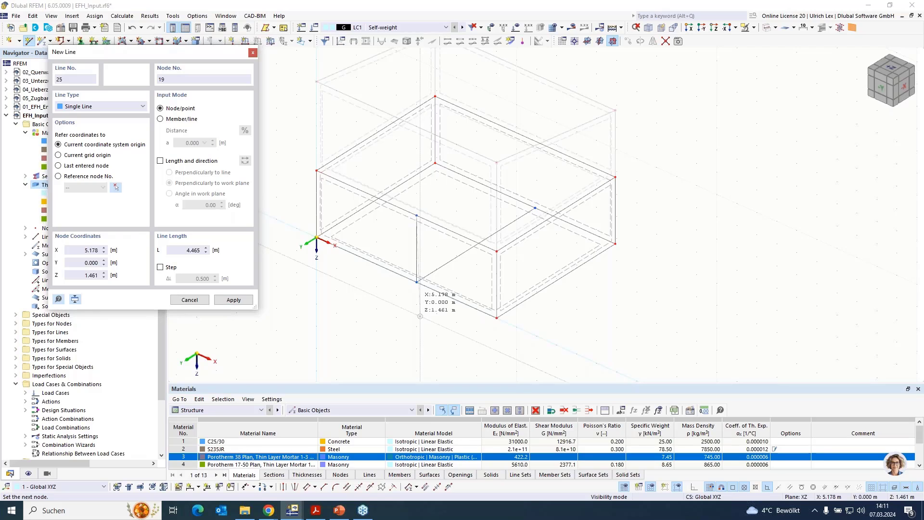
{"action": "key", "text": "Escape"}
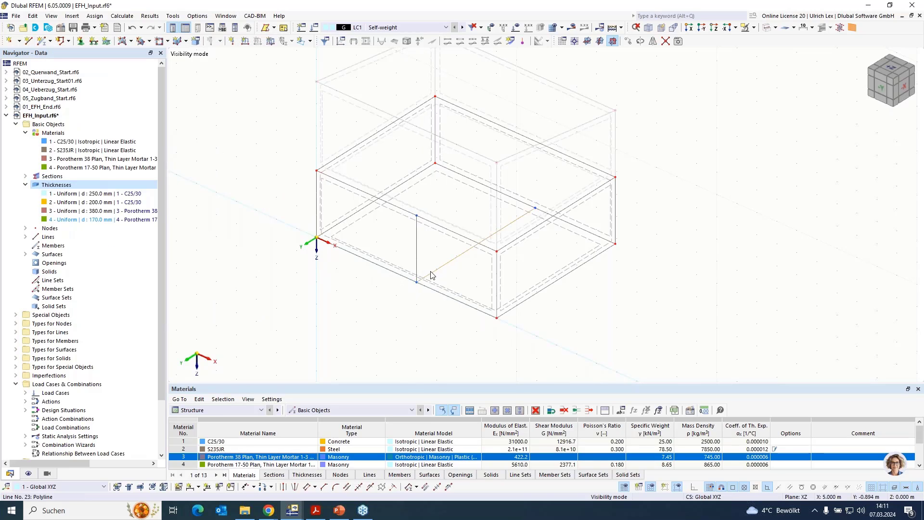
Step: Copy the X = 5 m floor line up to Z = -3 m and copy the vertical line across to Y = -7 m
{"action": "left_click", "coordinate": [418, 217]}
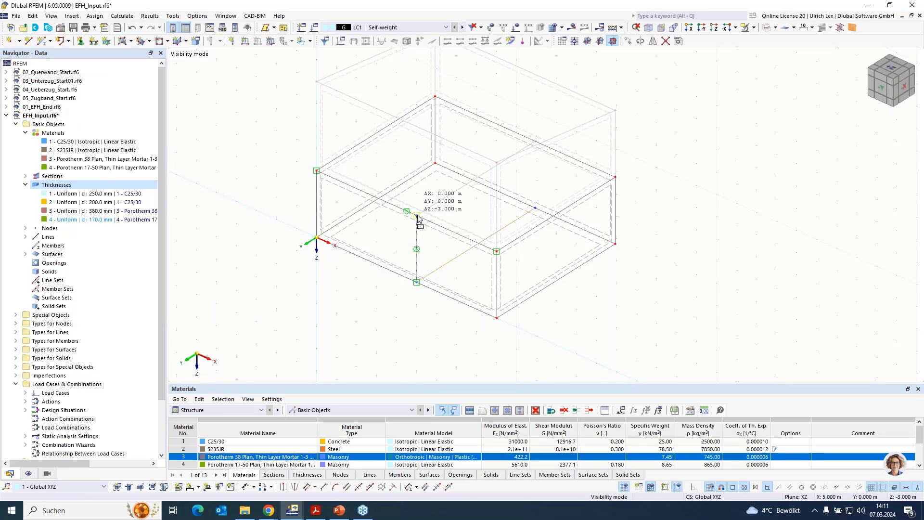
{"action": "left_click_drag", "start_coordinate": [417, 215], "coordinate": [416, 215], "text": "ctrl"}
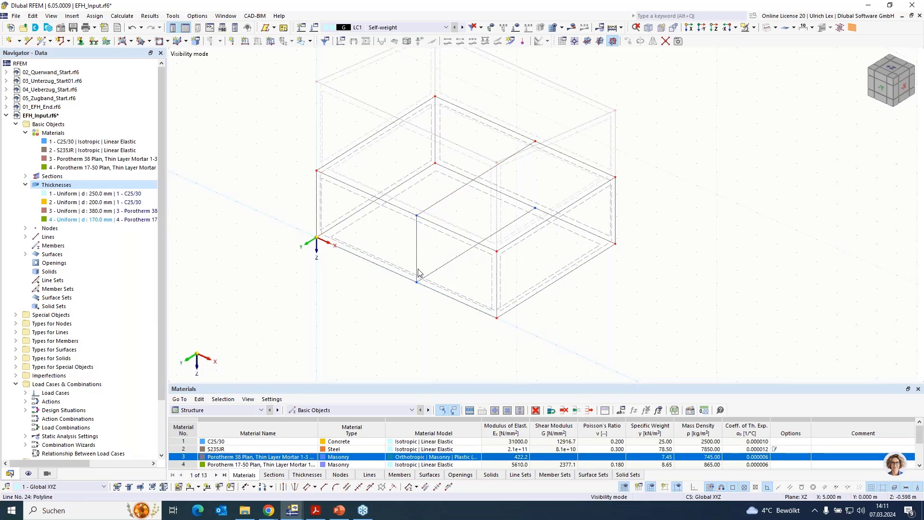
{"action": "left_click_drag", "start_coordinate": [532, 212], "coordinate": [535, 208], "text": "ctrl"}
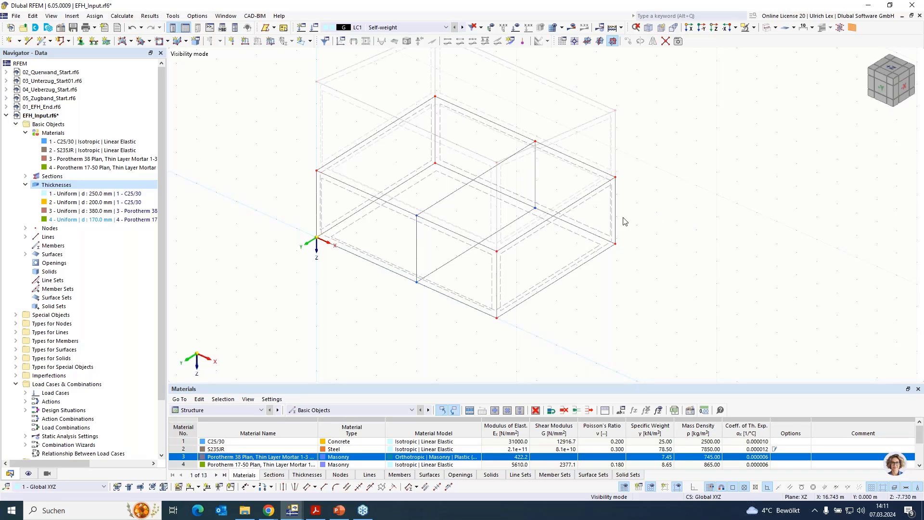
Step: Cancel visibility mode to restore the whole two-storey model
{"action": "scroll", "coordinate": [536, 298], "scroll_direction": "down", "scroll_amount": 2}
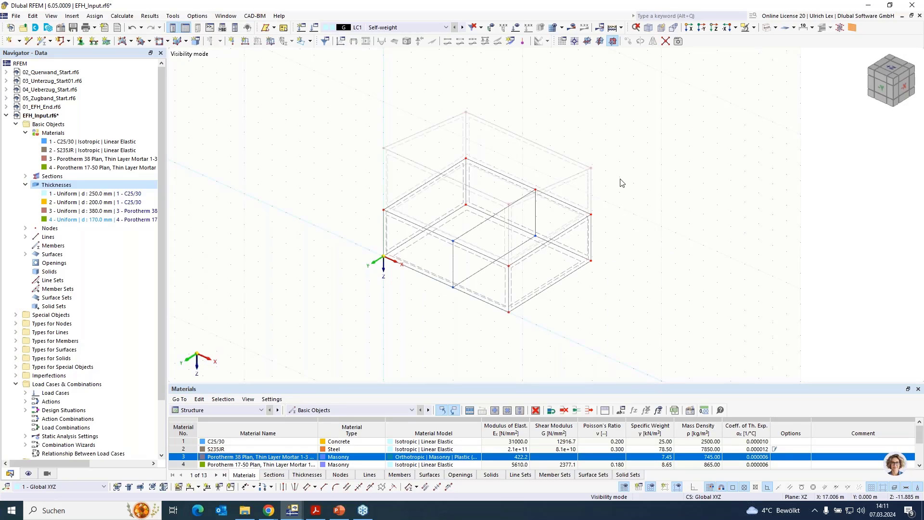
{"action": "left_click", "coordinate": [754, 27]}
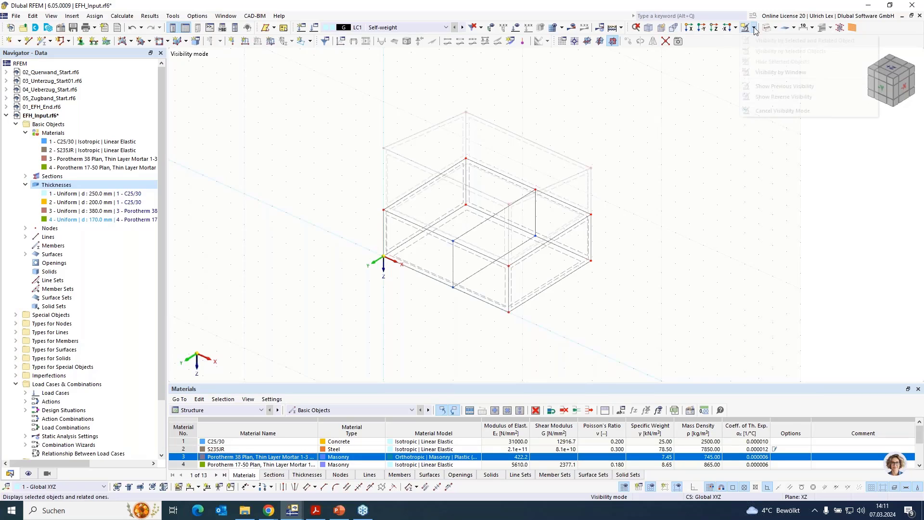
{"action": "left_click", "coordinate": [765, 111]}
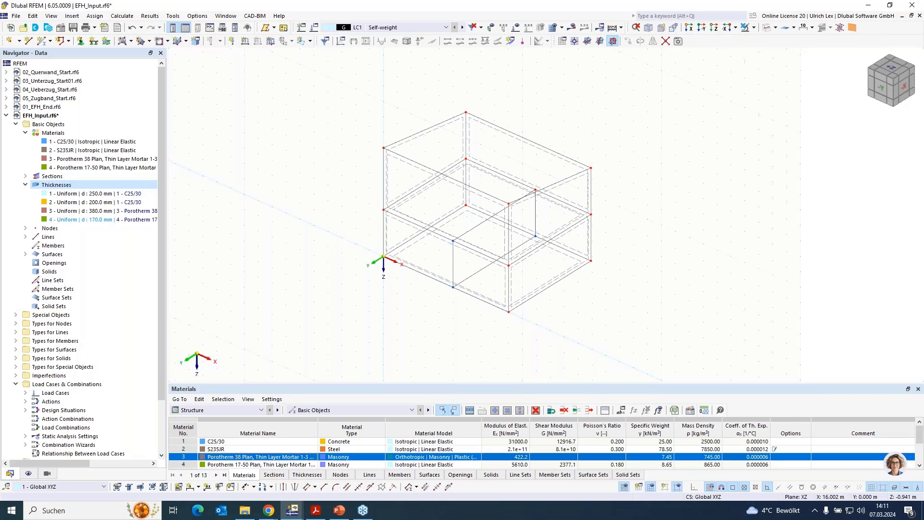
Step: Draw vertical lines at X = 5 m, Y = 0 and Y = -7 m, from Z = -3 m up to the upper walls' top edges
{"action": "middle_click_drag", "start_coordinate": [609, 346], "coordinate": [579, 288], "text": "ctrl"}
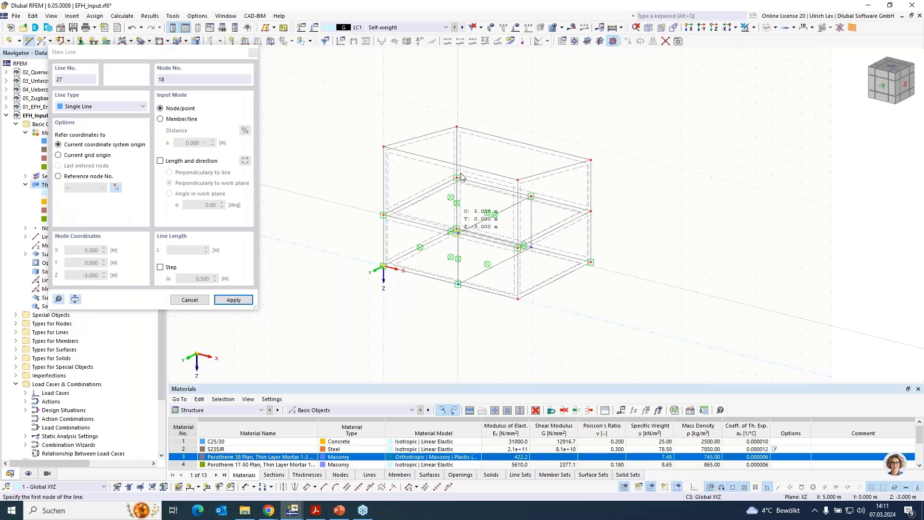
{"action": "left_click", "coordinate": [456, 230]}
{"action": "scroll", "coordinate": [455, 166], "scroll_direction": "up", "scroll_amount": 5}
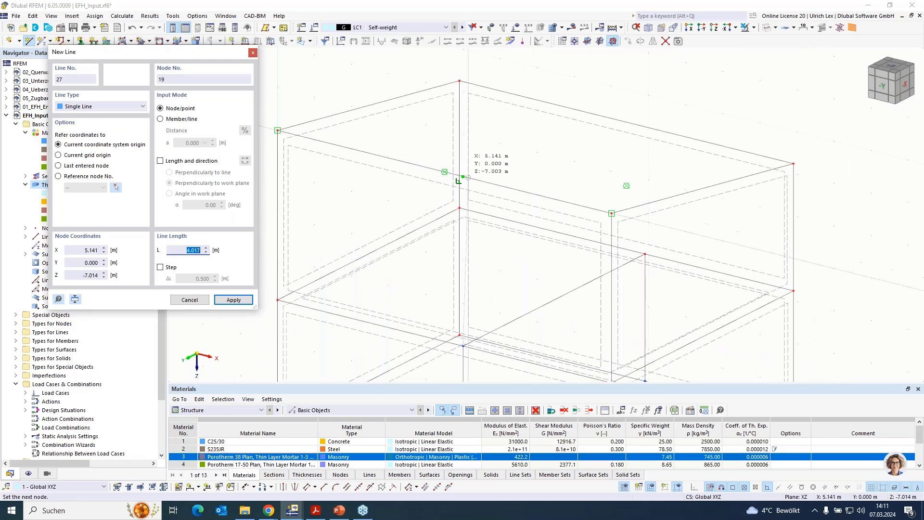
{"action": "left_click", "coordinate": [463, 176]}
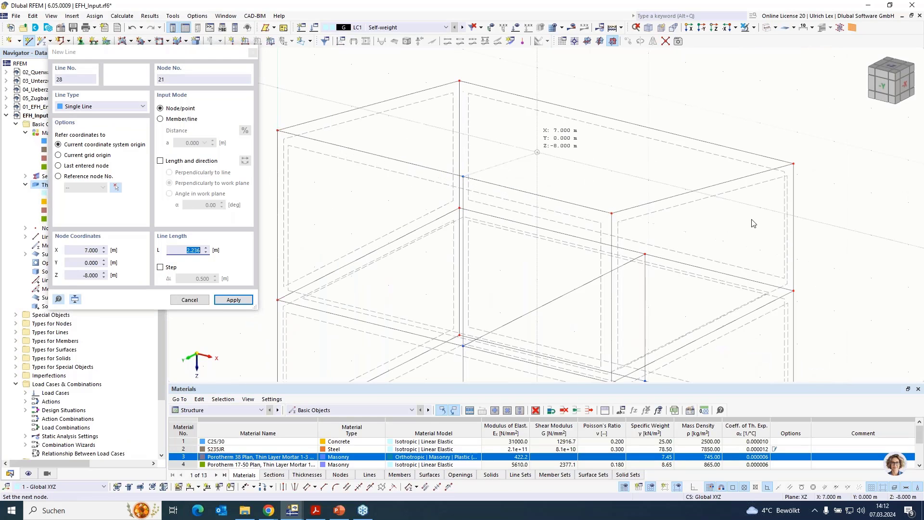
{"action": "left_click", "coordinate": [644, 253]}
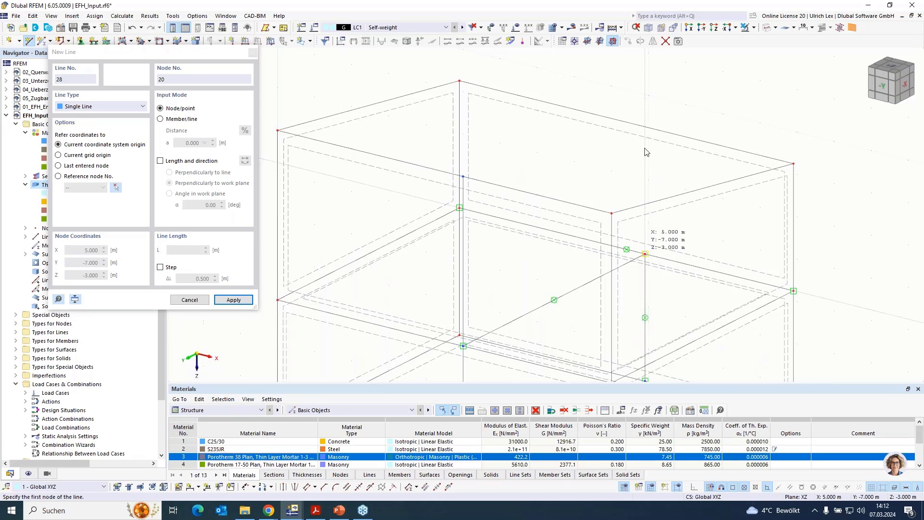
{"action": "left_click", "coordinate": [642, 133]}
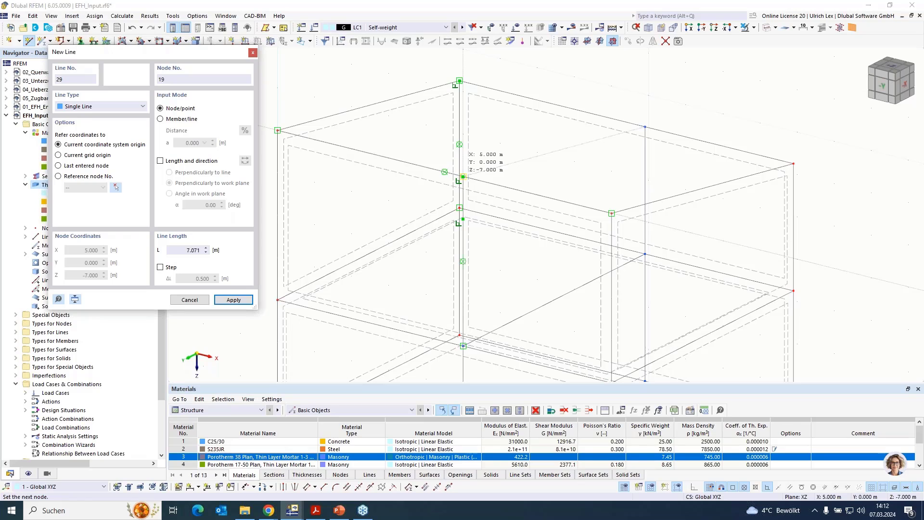
Step: Connect the tops of the two upper-storey vertical lines at X = 5 m with a sloped line
{"action": "left_click", "coordinate": [463, 176]}
{"action": "right_click", "coordinate": [561, 73]}
{"action": "scroll", "coordinate": [560, 73], "scroll_direction": "down", "scroll_amount": 3}
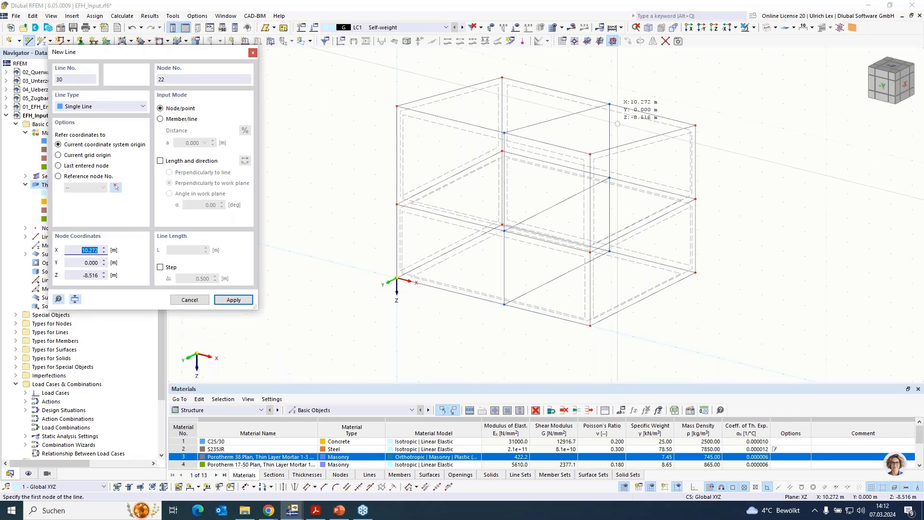
Step: Move the XY work plane to Z = -3 m and draw a 5 m line at Y = -3.5 m to the X = 0 wall
{"action": "scroll", "coordinate": [608, 250], "scroll_direction": "up", "scroll_amount": 1}
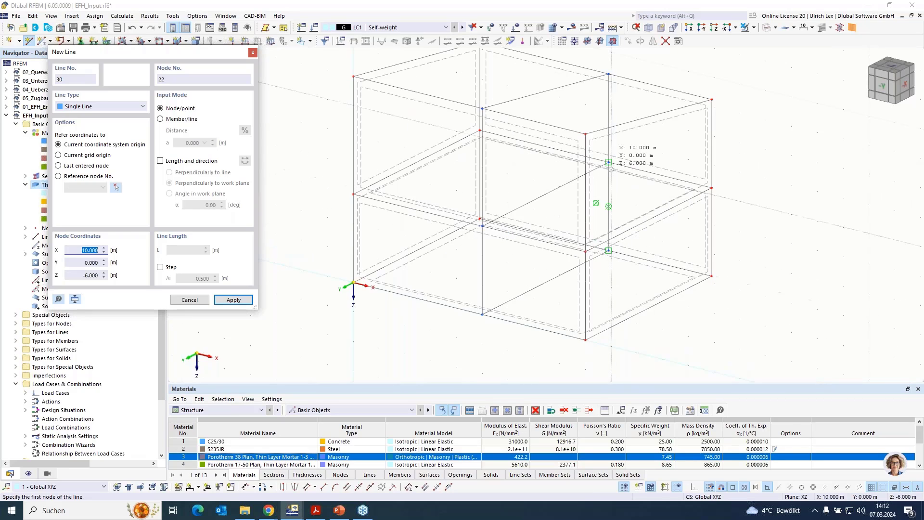
{"action": "left_click", "coordinate": [574, 41]}
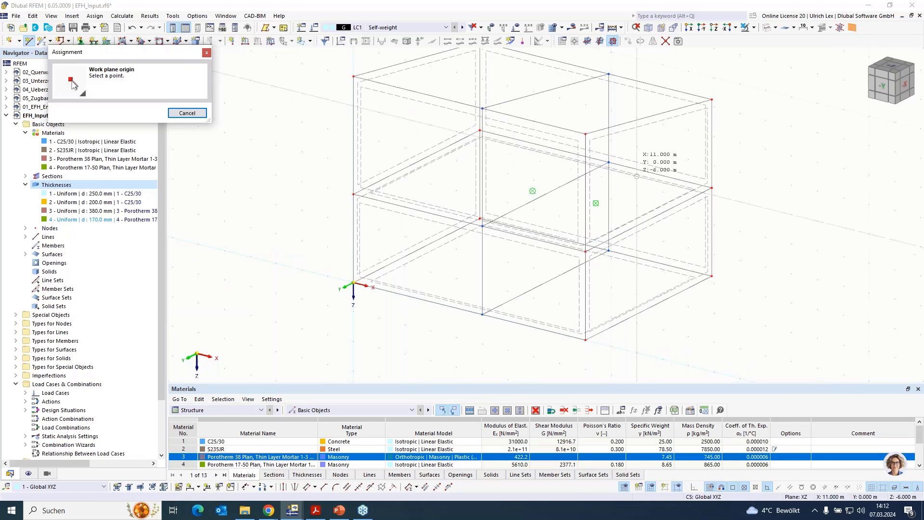
{"action": "left_click", "coordinate": [609, 162]}
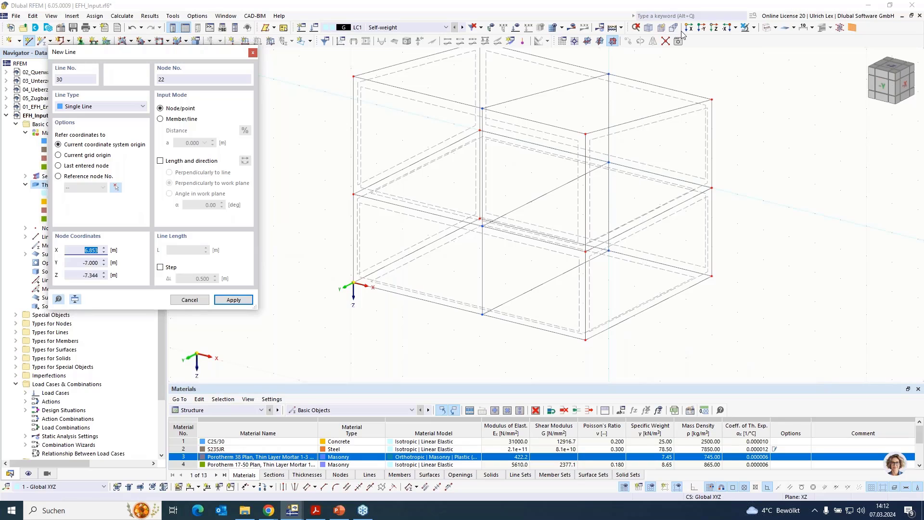
{"action": "left_click", "coordinate": [587, 41]}
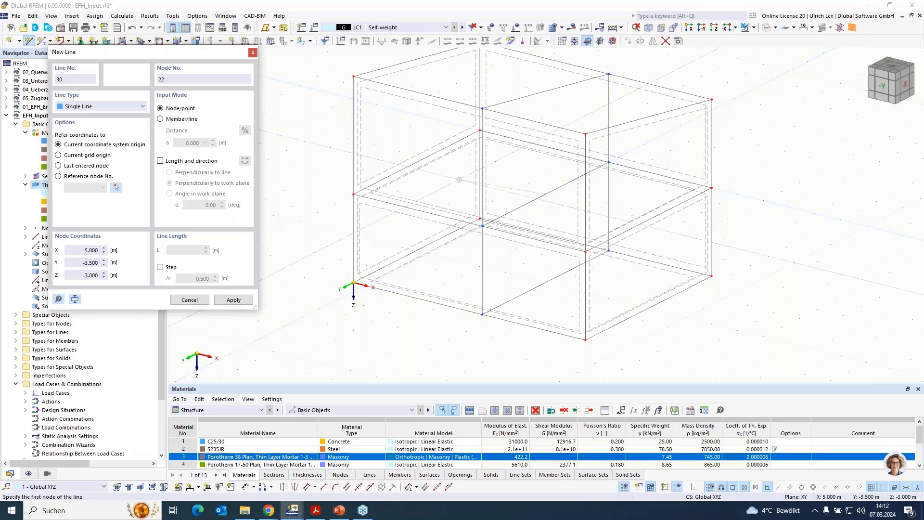
{"action": "key", "text": "Return"}
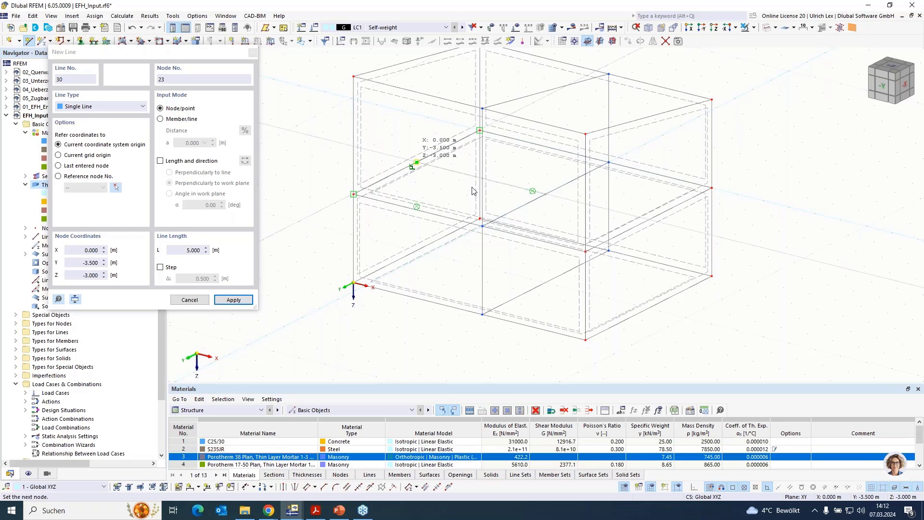
{"action": "key", "text": "Return"}
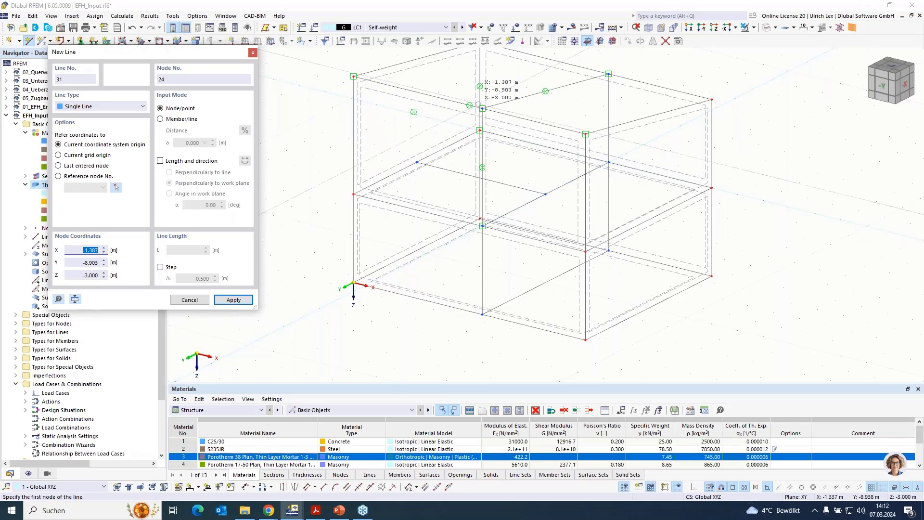
{"action": "key", "text": "Escape"}
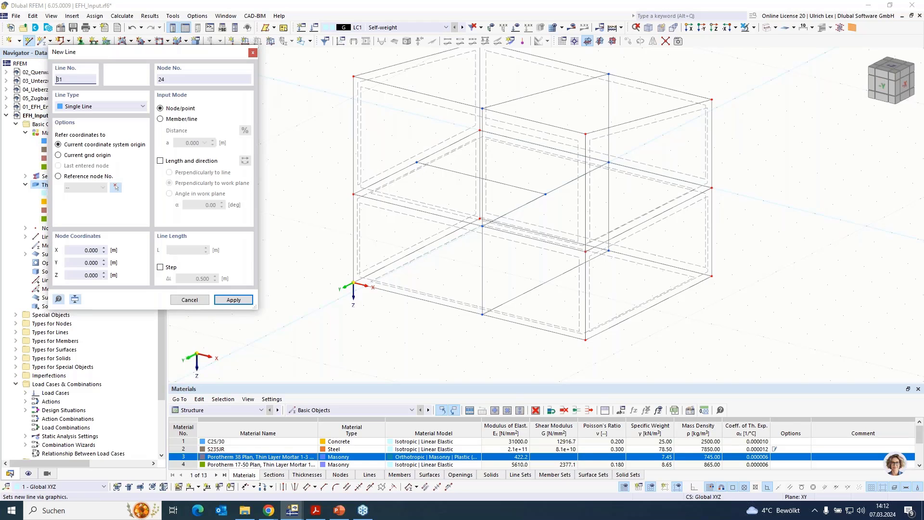
Step: Draw a vertical line from the node at X = 0, Y = -3.5, Z = -3 m up to the sloped top edge of the upper wall
{"action": "left_click", "coordinate": [416, 162]}
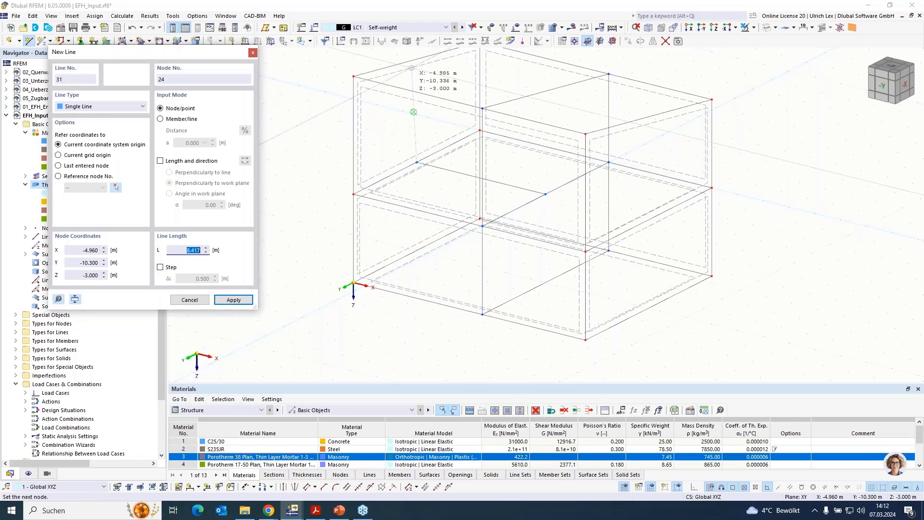
{"action": "scroll", "coordinate": [419, 59], "scroll_direction": "up", "scroll_amount": 1}
{"action": "scroll", "coordinate": [421, 55], "scroll_direction": "up", "scroll_amount": 3}
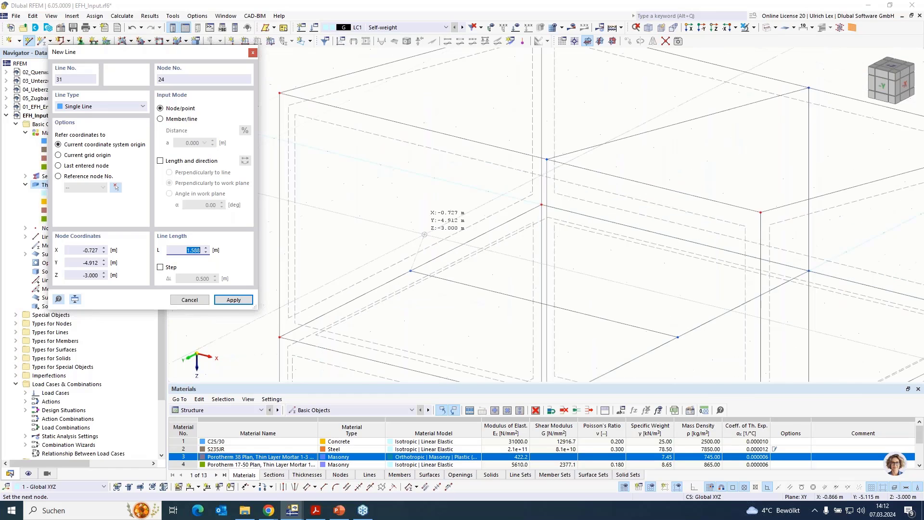
{"action": "scroll", "coordinate": [422, 231], "scroll_direction": "down", "scroll_amount": 2}
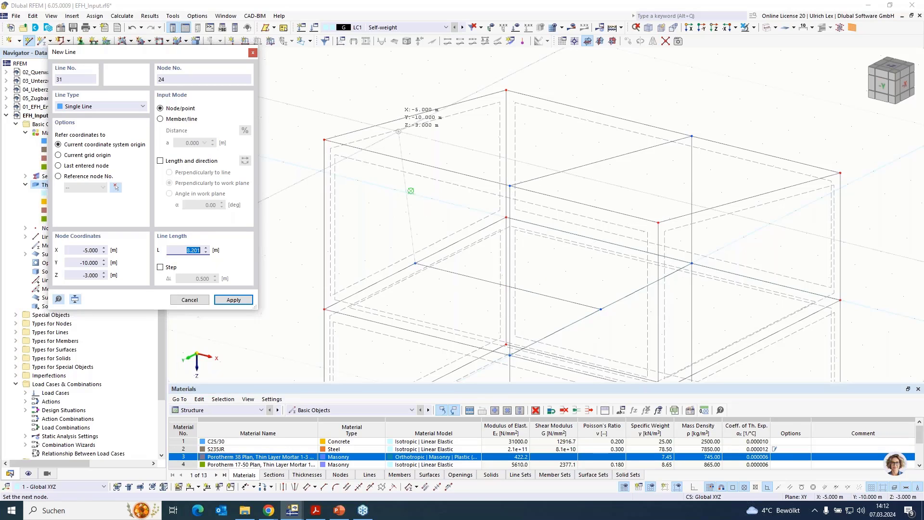
{"action": "left_click", "coordinate": [417, 115]}
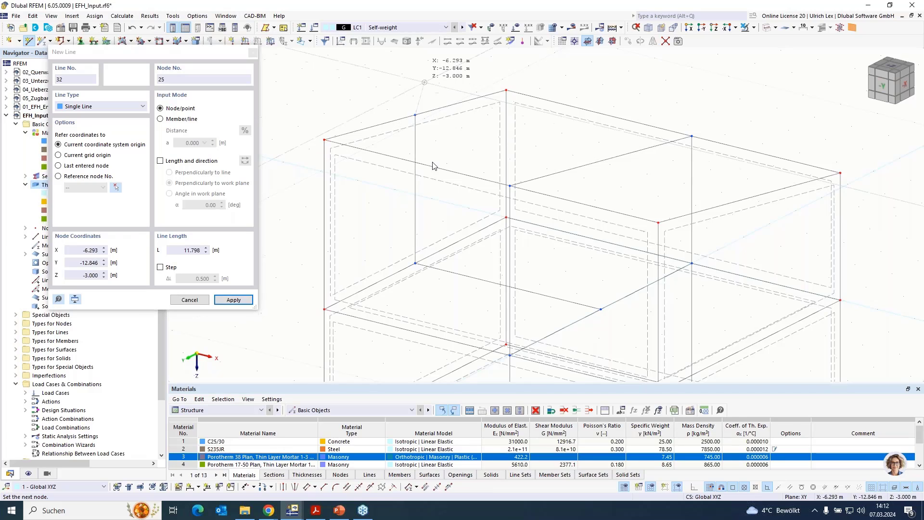
{"action": "key", "text": "Escape"}
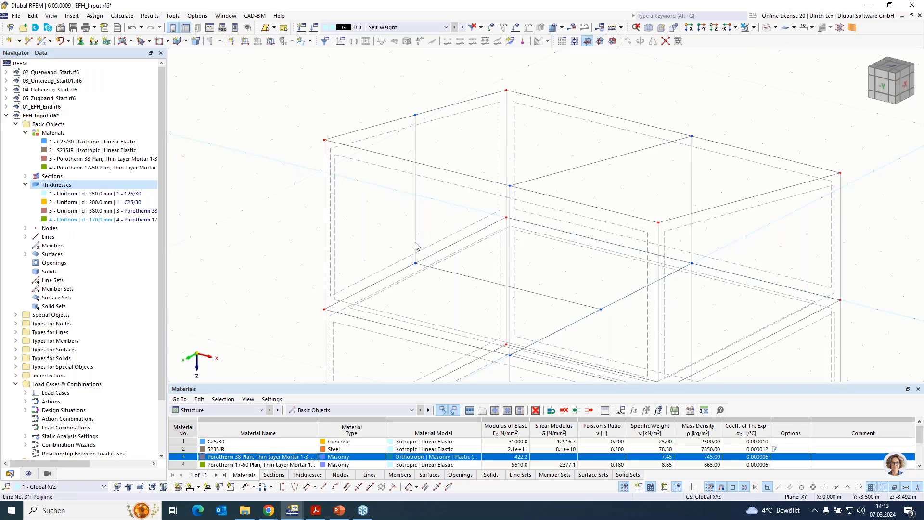
Step: Draw a vertical line at X = 5, Y = -3.5 m up to the sloped line, and connect its top to the X = 0 wall
{"action": "left_click_drag", "start_coordinate": [417, 246], "coordinate": [601, 308]}
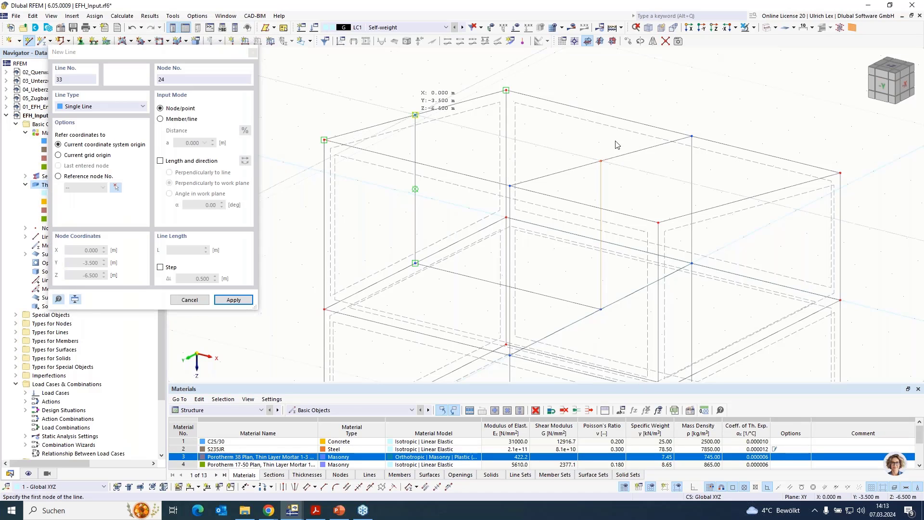
{"action": "left_click", "coordinate": [600, 161]}
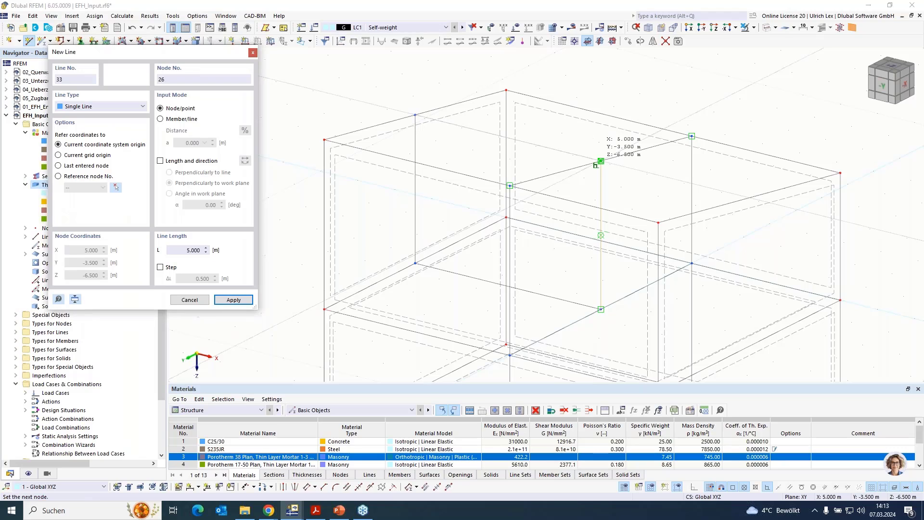
{"action": "left_click", "coordinate": [596, 164]}
{"action": "scroll", "coordinate": [580, 89], "scroll_direction": "down", "scroll_amount": 2}
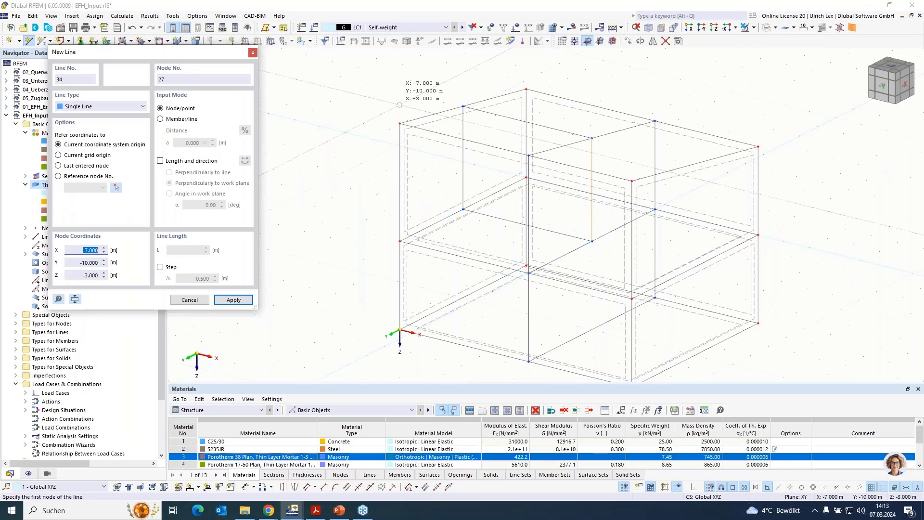
{"action": "key", "text": "Escape"}
Step: Create the upper interior wall at Y = -3.5 m from its boundary lines, using the 170 mm Porotherm 17-50 Plan thickness
{"action": "left_click", "coordinate": [130, 42]}
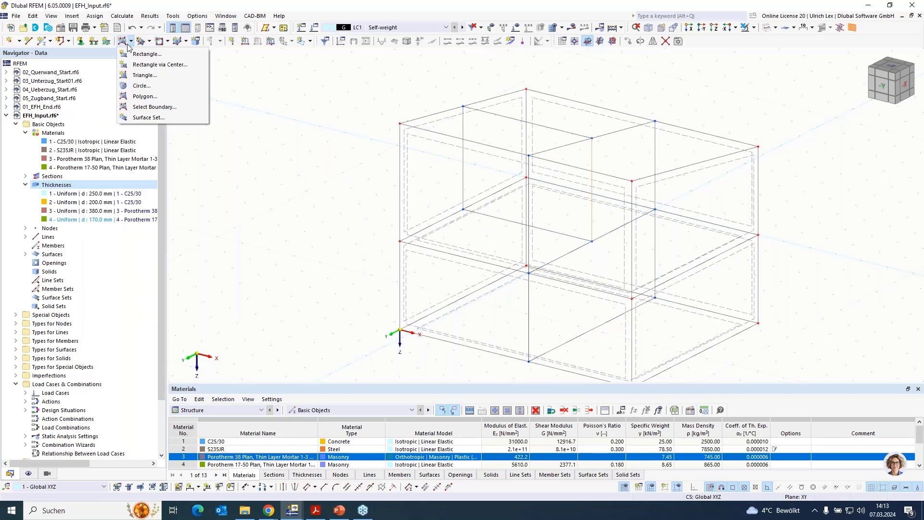
{"action": "left_click", "coordinate": [150, 107]}
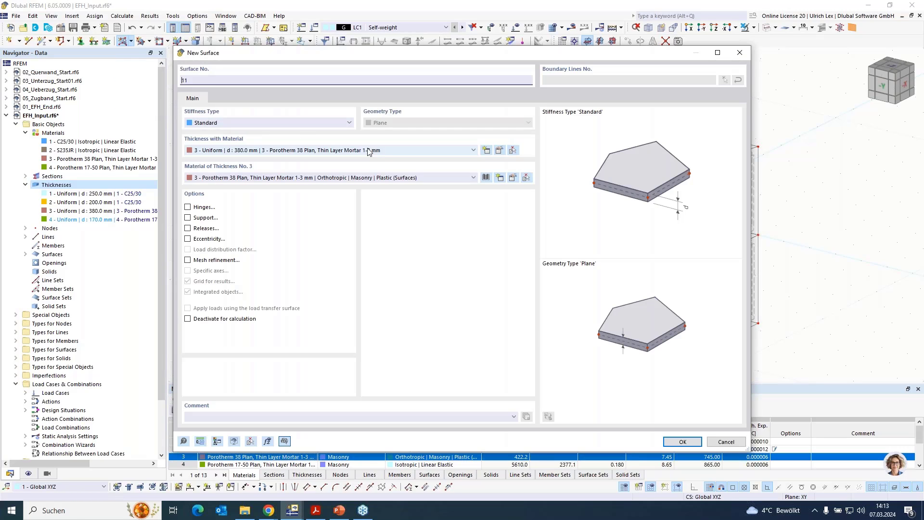
{"action": "left_click", "coordinate": [378, 151]}
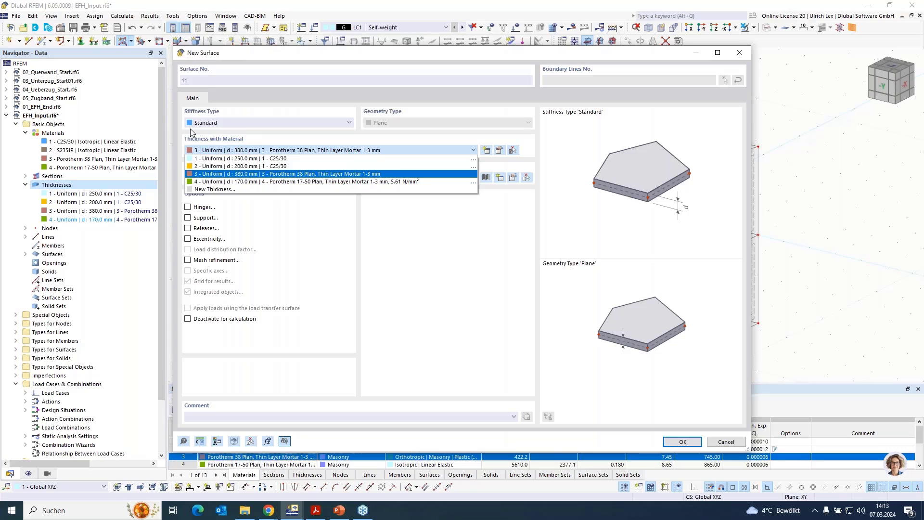
{"action": "left_click", "coordinate": [248, 182]}
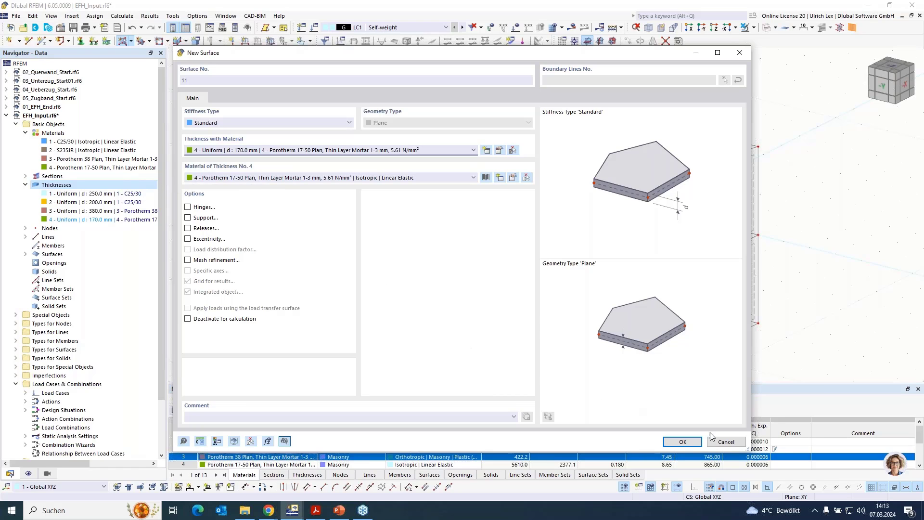
{"action": "left_click", "coordinate": [679, 441]}
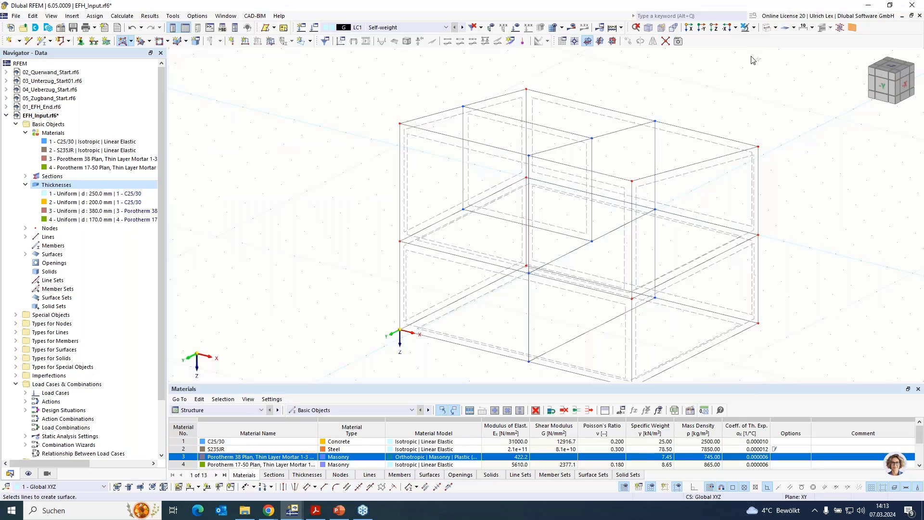
{"action": "left_click", "coordinate": [766, 28]}
{"action": "left_click", "coordinate": [767, 28]}
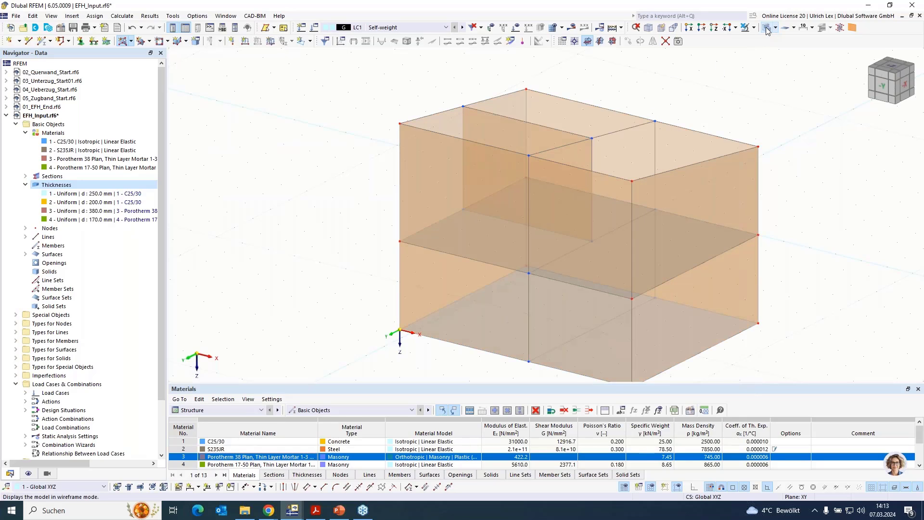
Step: Create the X = 5 m interior wall surfaces on both storeys from their boundary lines, and switch the model back to solid display
{"action": "left_click", "coordinate": [766, 28]}
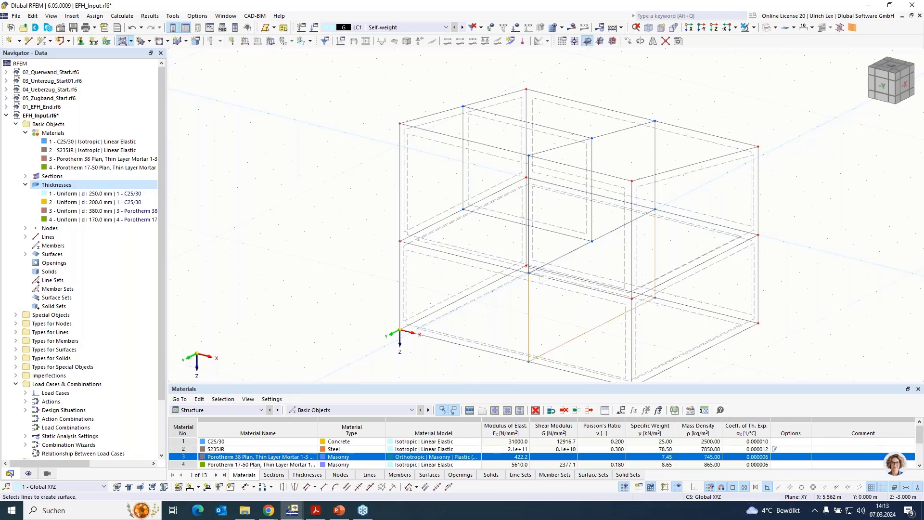
{"action": "left_click", "coordinate": [565, 254]}
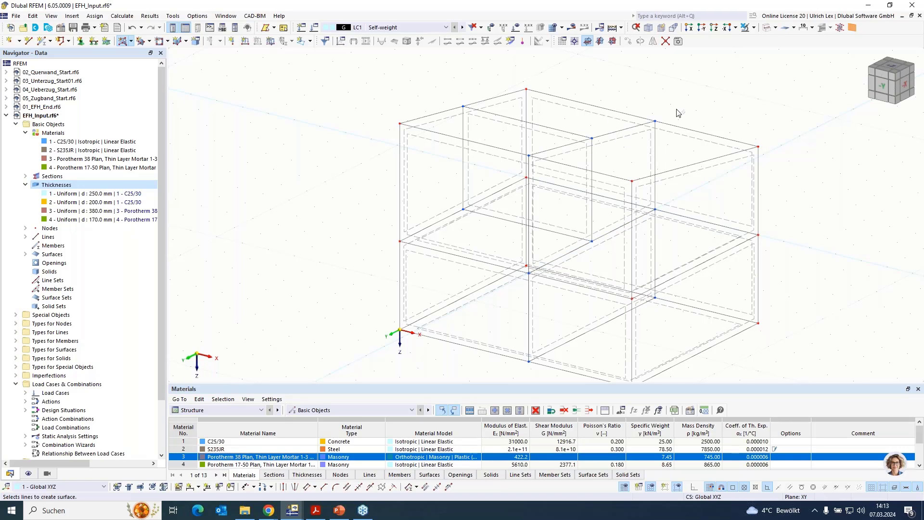
{"action": "key", "text": "Escape"}
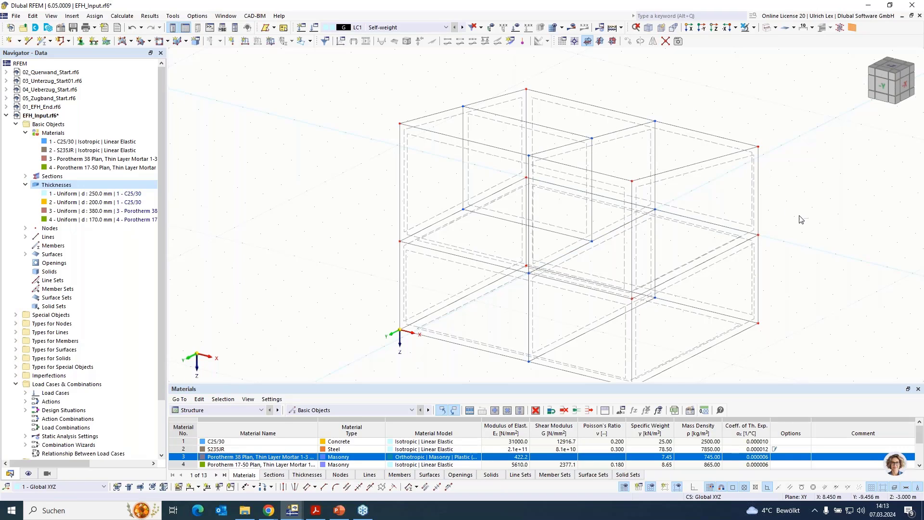
{"action": "middle_click_drag", "start_coordinate": [803, 212], "coordinate": [751, 193], "text": "ctrl"}
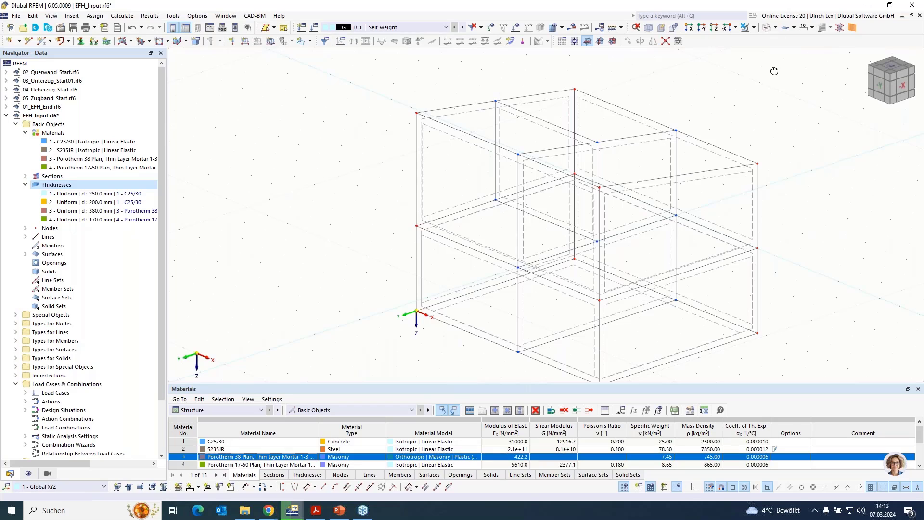
{"action": "left_click", "coordinate": [768, 28]}
{"action": "scroll", "coordinate": [516, 114], "scroll_direction": "down", "scroll_amount": 3}
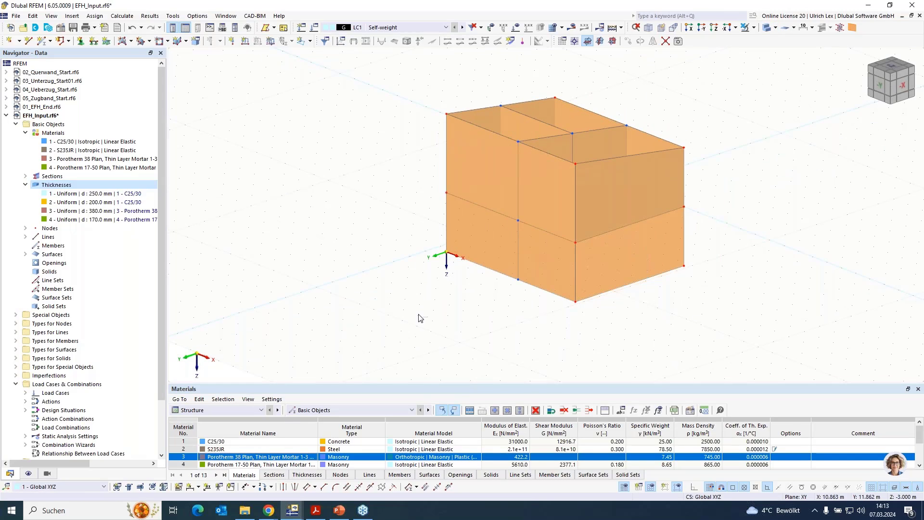
{"action": "mouse_move", "coordinate": [426, 321]}
{"action": "middle_mouse_down", "text": "ctrl"}
{"action": "mouse_move", "coordinate": [462, 318]}
{"action": "mouse_move", "coordinate": [540, 219]}
{"action": "mouse_move", "coordinate": [560, 268]}
{"action": "mouse_move", "coordinate": [468, 295]}
{"action": "mouse_move", "coordinate": [439, 320]}
{"action": "middle_mouse_up", "text": "ctrl"}
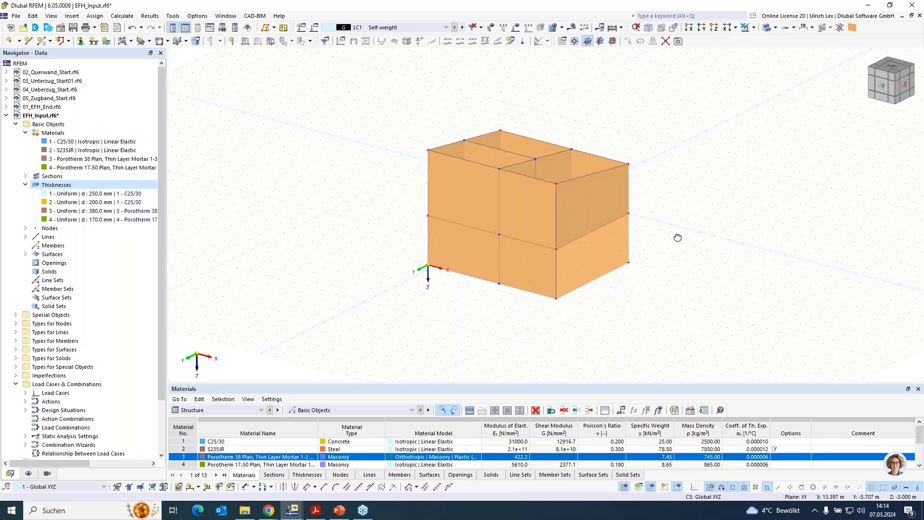
Step: Isolate the outer wall at Y = 0 on both storeys using Visibility by Selected and Related Objects
{"action": "middle_click_drag", "start_coordinate": [676, 237], "coordinate": [573, 198], "text": "ctrl"}
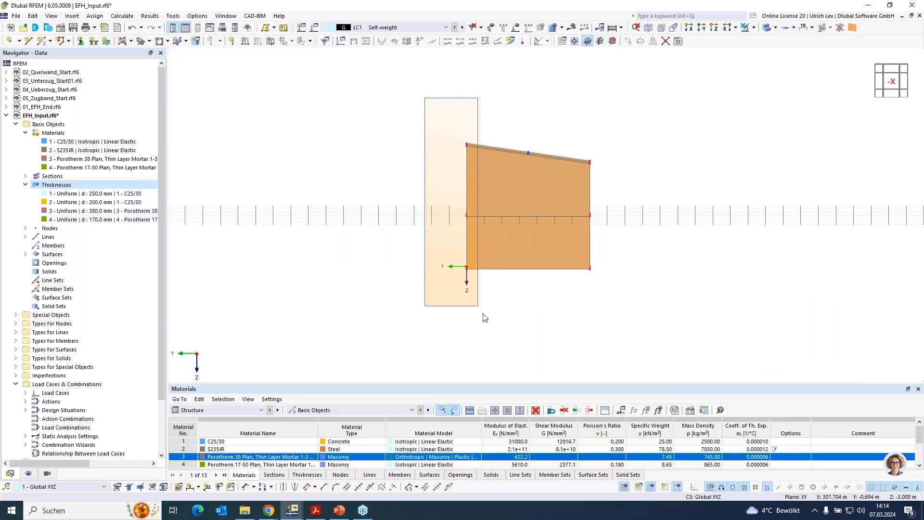
{"action": "left_click", "coordinate": [754, 28]}
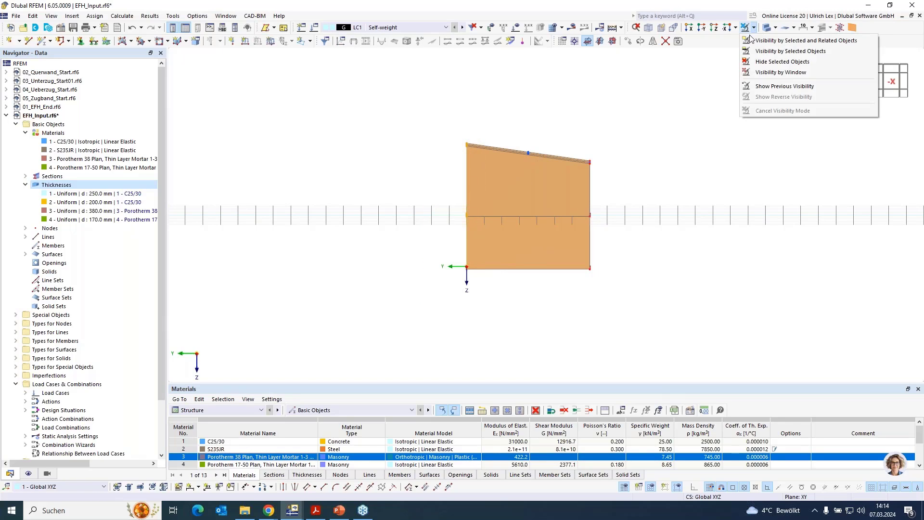
{"action": "left_click", "coordinate": [779, 41]}
{"action": "middle_click_drag", "start_coordinate": [369, 254], "coordinate": [489, 276], "text": "ctrl"}
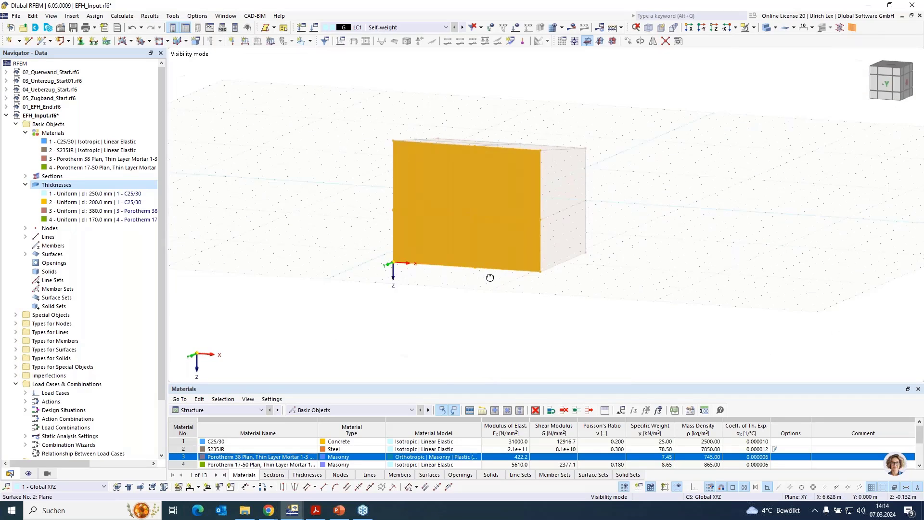
Step: Set the work plane to XZ with its origin at the wall's lower corner at X = 0, and halve the grid spacing
{"action": "left_click", "coordinate": [612, 41]}
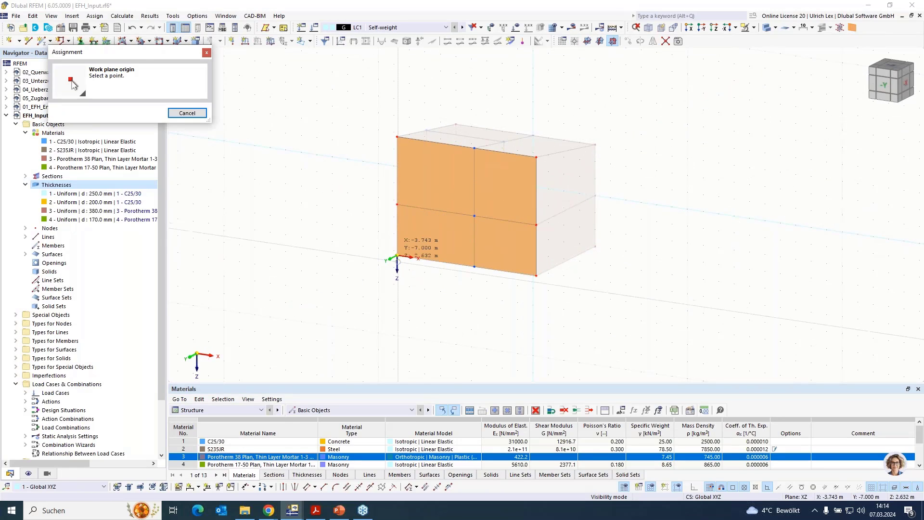
{"action": "left_click", "coordinate": [397, 256]}
{"action": "scroll", "coordinate": [434, 235], "scroll_direction": "up", "scroll_amount": 2}
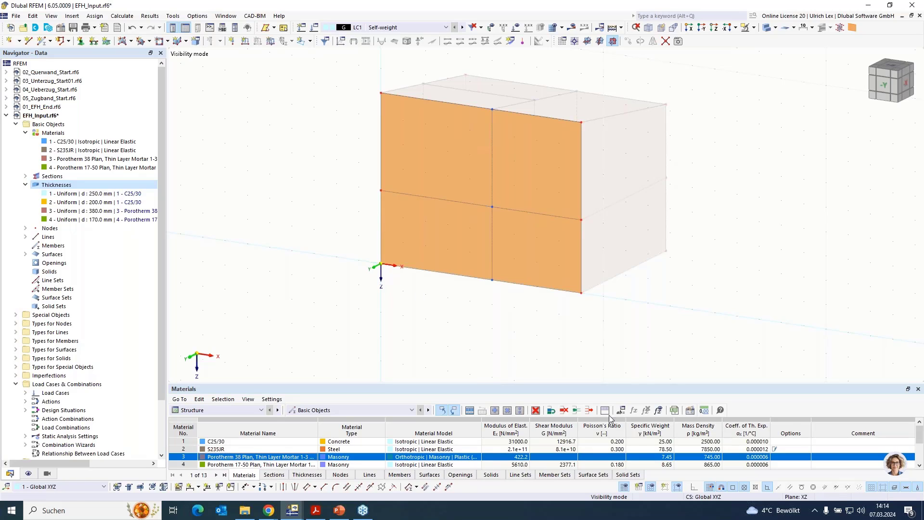
{"action": "right_click", "coordinate": [624, 490]}
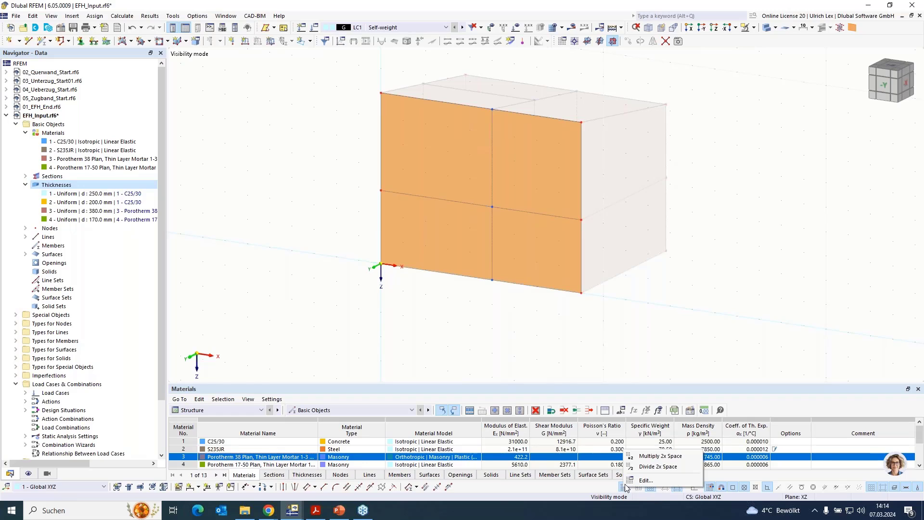
{"action": "left_click", "coordinate": [647, 467]}
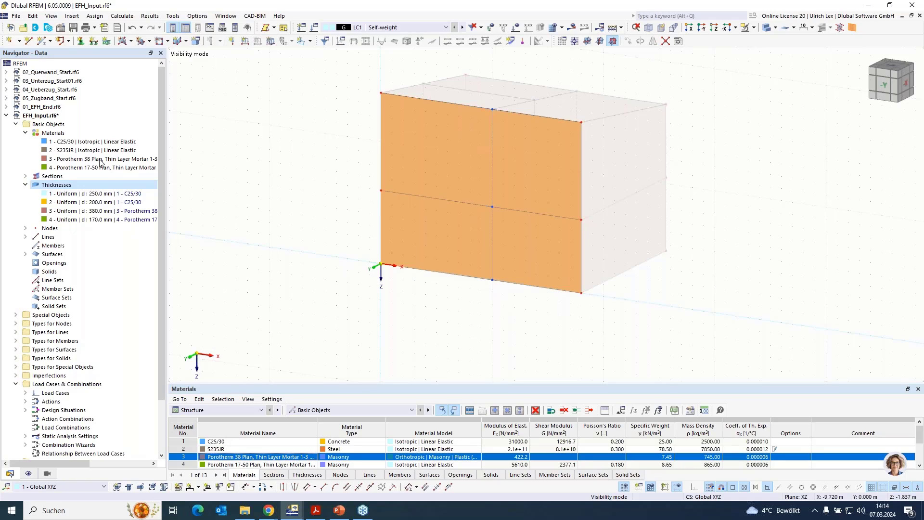
Step: Draw a rectangular door opening in the lower Y = 0 wall from about X = 0.5 m, Z = 0 to X = 2 m, Z = -2 m
{"action": "left_click", "coordinate": [161, 43]}
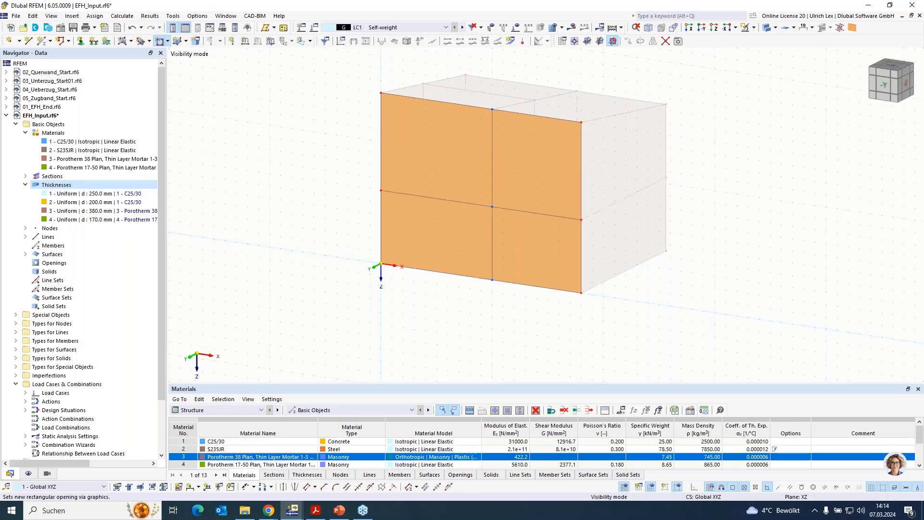
{"action": "scroll", "coordinate": [407, 238], "scroll_direction": "up", "scroll_amount": 3}
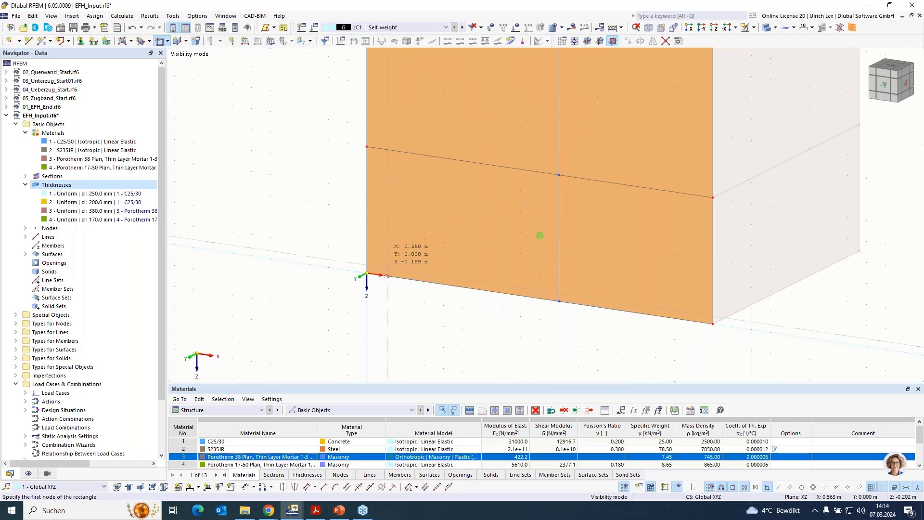
{"action": "left_click", "coordinate": [385, 275]}
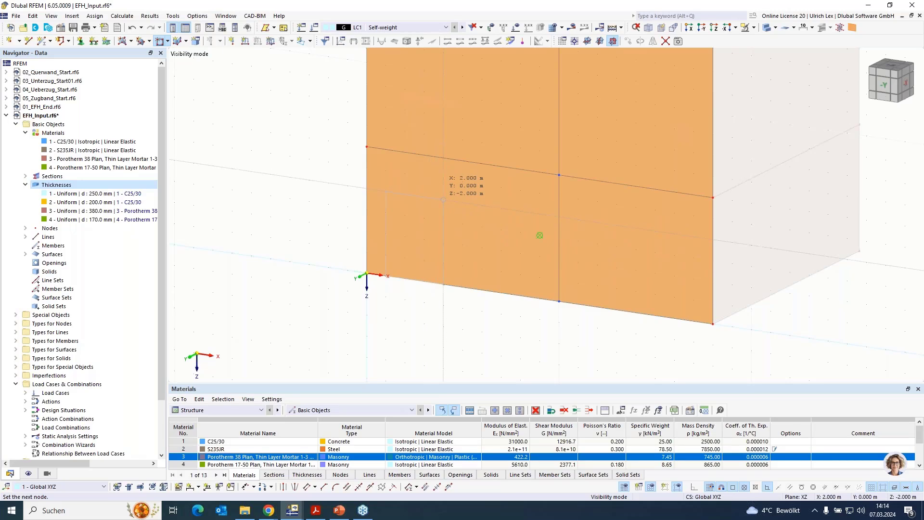
{"action": "left_click", "coordinate": [434, 247]}
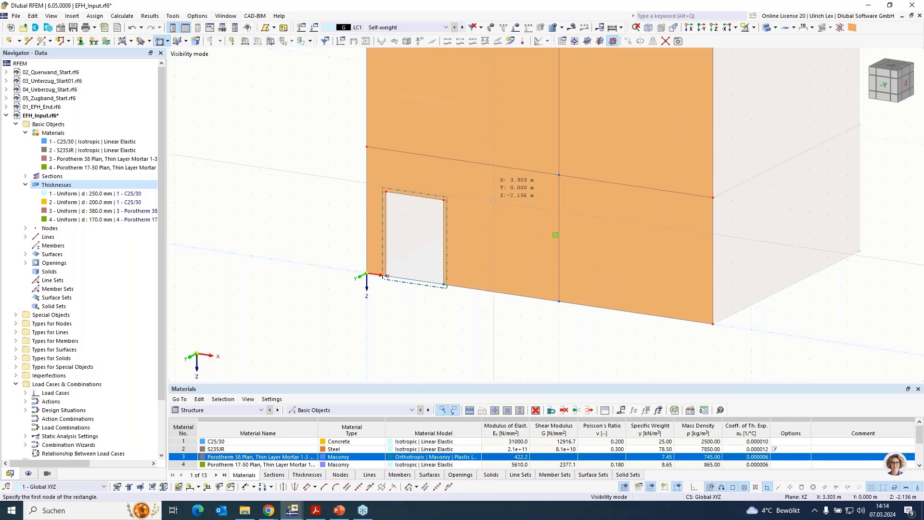
{"action": "left_click", "coordinate": [498, 227]}
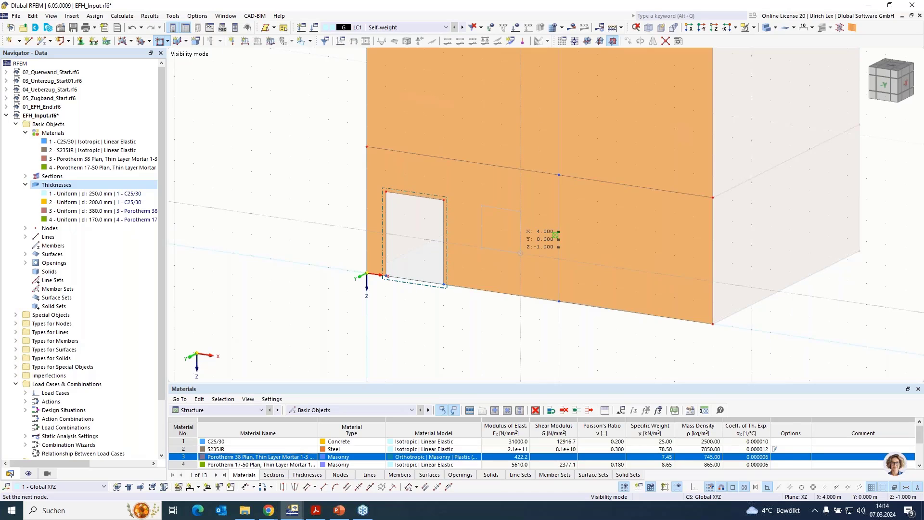
{"action": "key", "text": "Escape"}
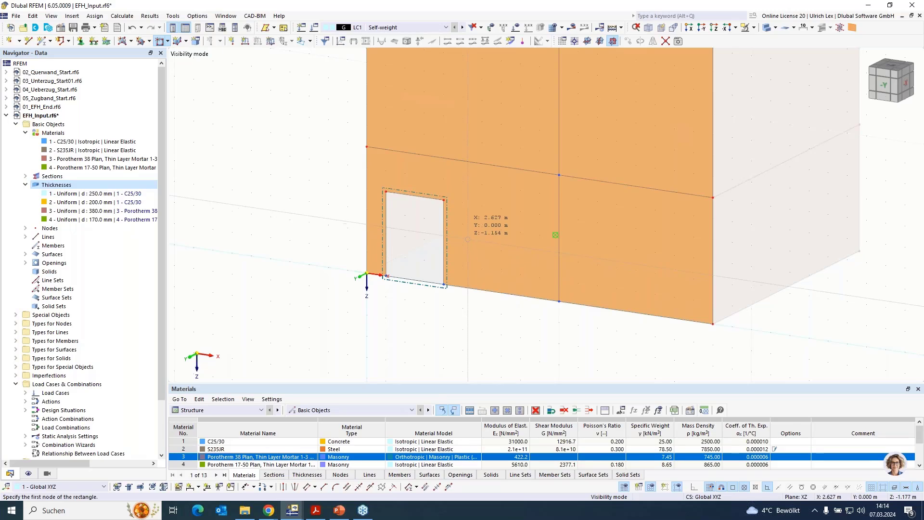
{"action": "key", "text": "Escape"}
Step: Raise the door opening's top edge by one grid step by moving its two upper nodes in wireframe display, and restore solid display
{"action": "scroll", "coordinate": [388, 187], "scroll_direction": "up", "scroll_amount": 3}
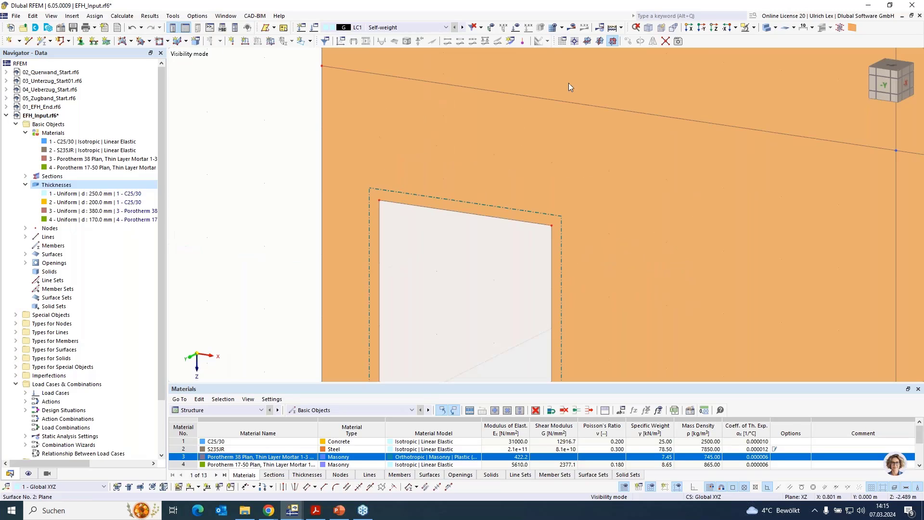
{"action": "left_click", "coordinate": [767, 29]}
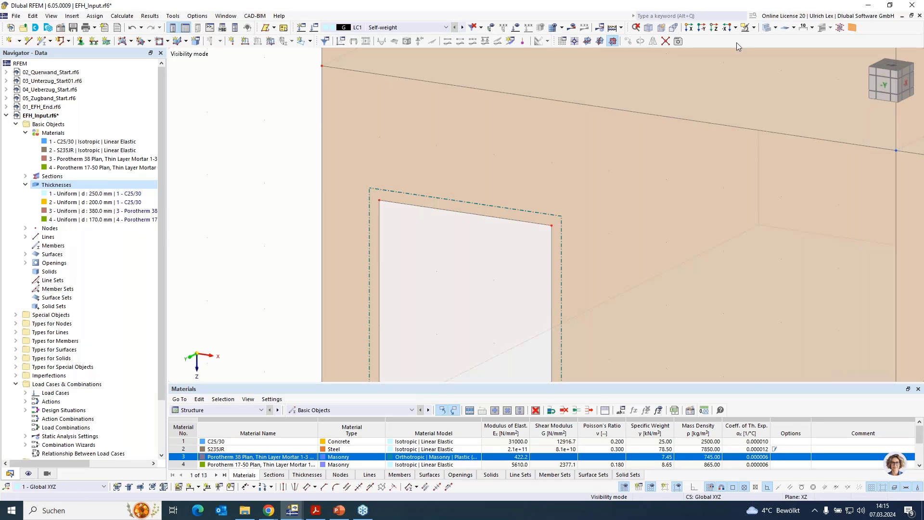
{"action": "left_click", "coordinate": [767, 29]}
{"action": "left_click_drag", "start_coordinate": [363, 174], "coordinate": [596, 278]}
{"action": "left_click_drag", "start_coordinate": [552, 229], "coordinate": [584, 200]}
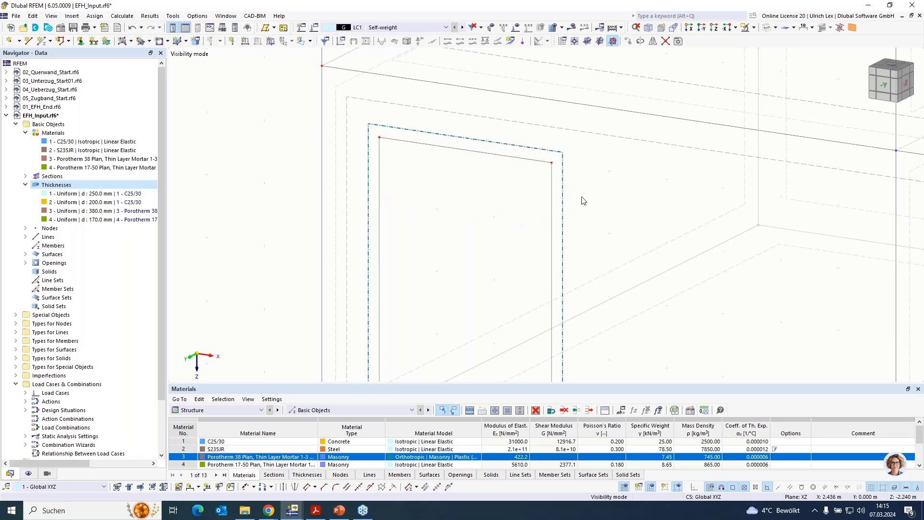
{"action": "scroll", "coordinate": [482, 202], "scroll_direction": "down", "scroll_amount": 3}
{"action": "left_click", "coordinate": [769, 27]}
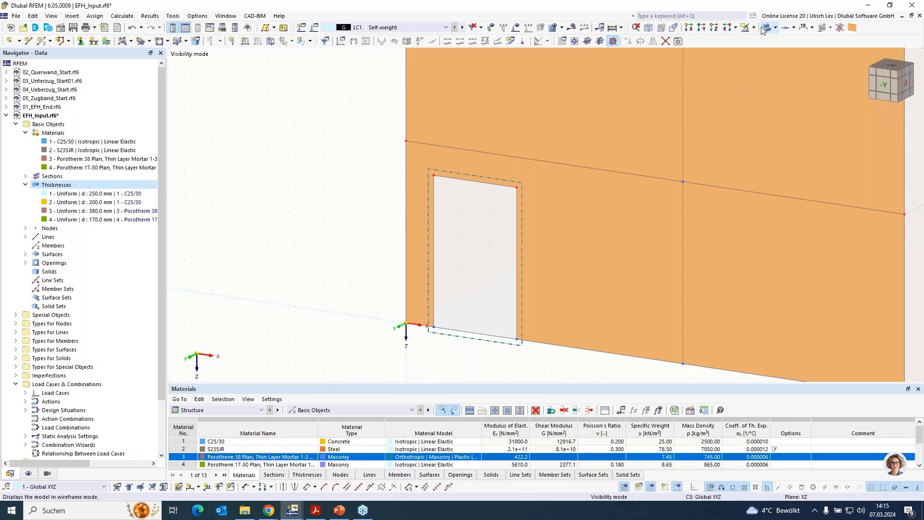
Step: Draw a rectangular window opening about 1 m wide and 1.5 m high beside the door, between about X = 3 and 4 m
{"action": "left_click", "coordinate": [159, 41]}
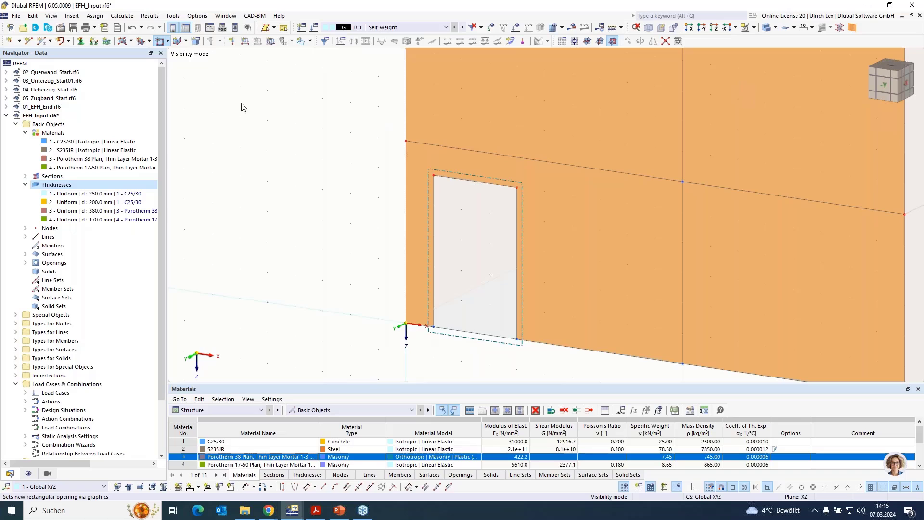
{"action": "left_click", "coordinate": [571, 195]}
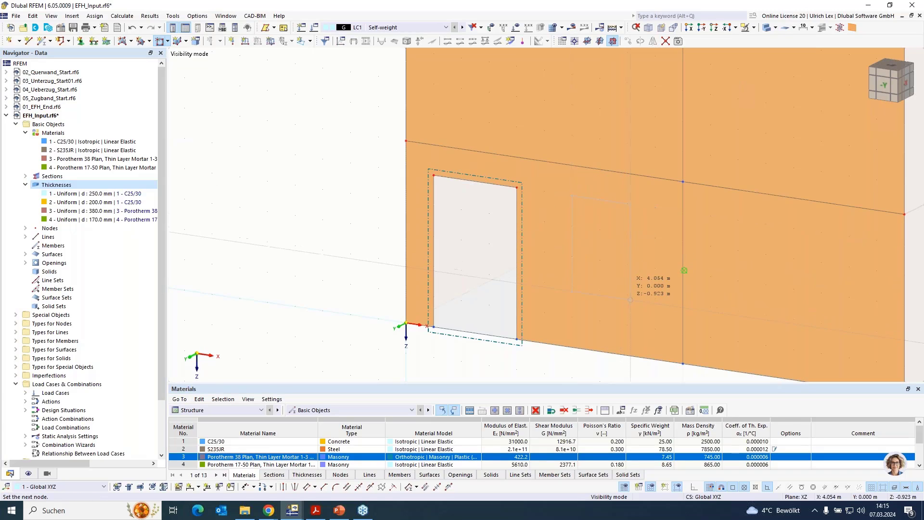
{"action": "left_click", "coordinate": [626, 294]}
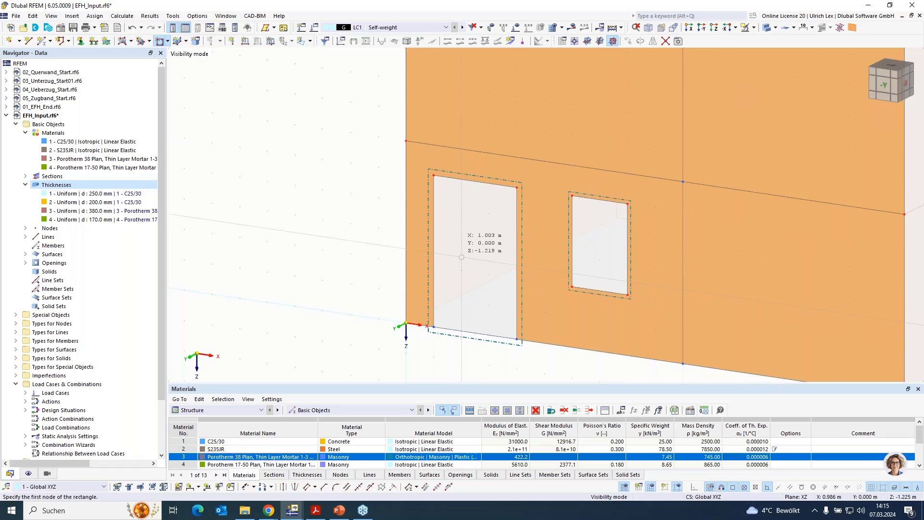
Step: Draw a window opening about 1 m wide and 1.5 m high in the lower Y = 0 wall, starting at X = 6.5 m, Z = -2.5 m
{"action": "scroll", "coordinate": [428, 241], "scroll_direction": "down", "scroll_amount": 2}
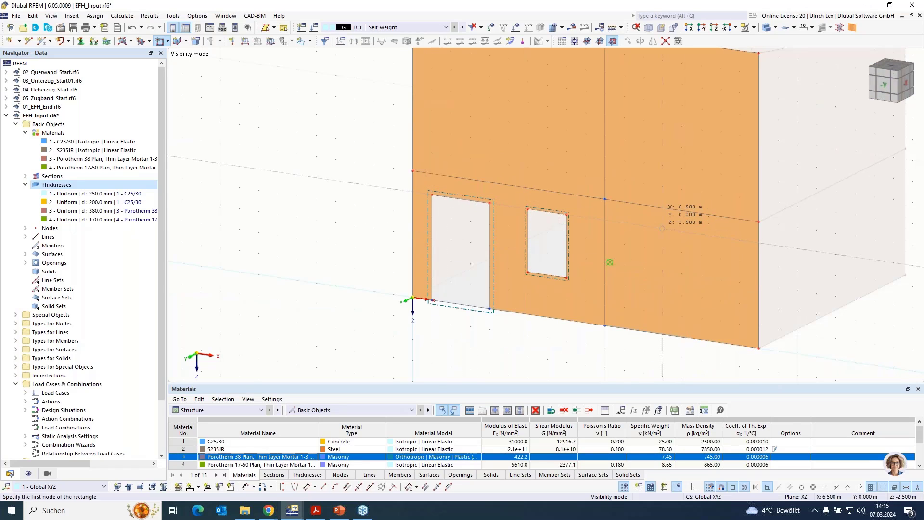
{"action": "left_click", "coordinate": [706, 270]}
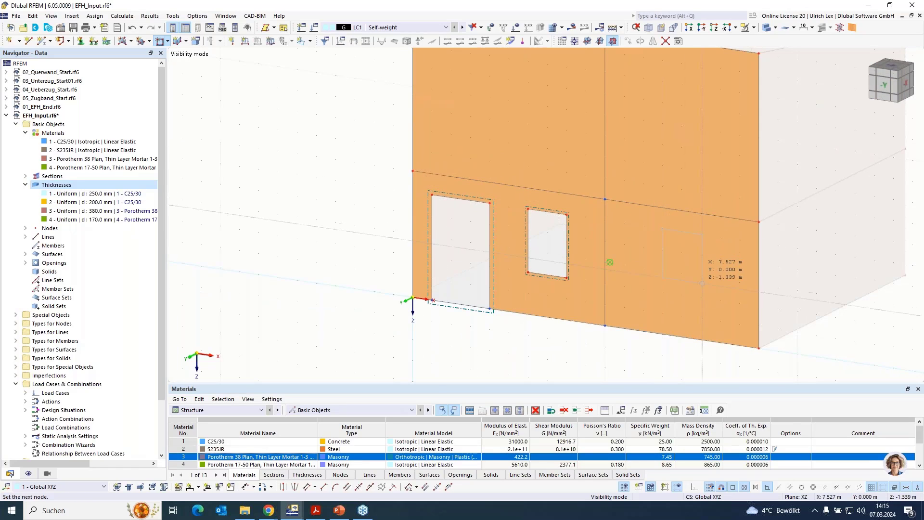
{"action": "left_click", "coordinate": [700, 297]}
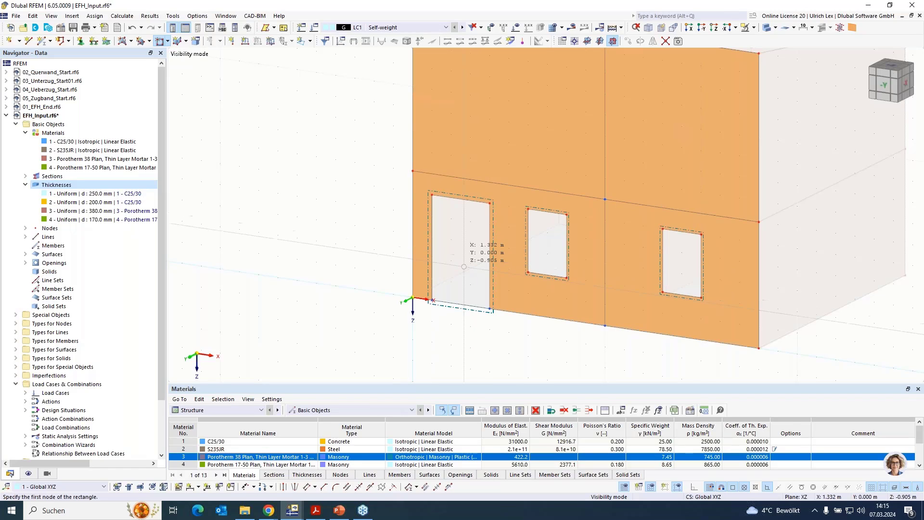
Step: Draw a wide window opening in the upper Y = 0 wall from X = 0.5 m, Z = -5.5 m to X = 3 m, Z = -4.5 m
{"action": "scroll", "coordinate": [467, 271], "scroll_direction": "down", "scroll_amount": 2}
{"action": "scroll", "coordinate": [440, 155], "scroll_direction": "up", "scroll_amount": 3}
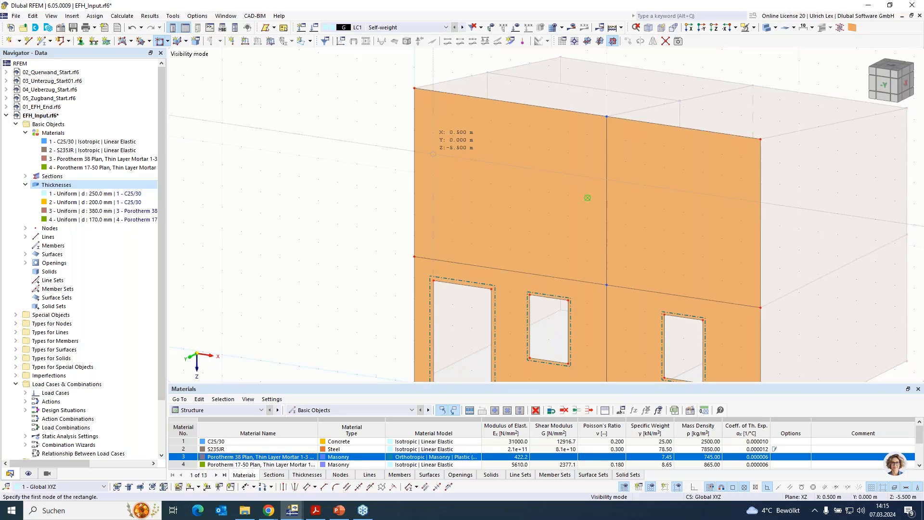
{"action": "left_click", "coordinate": [433, 154]}
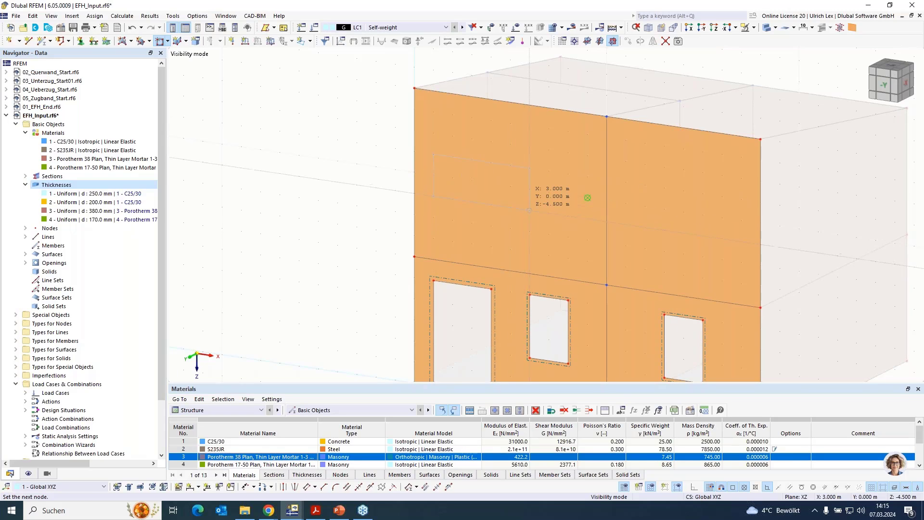
{"action": "left_click", "coordinate": [530, 211]}
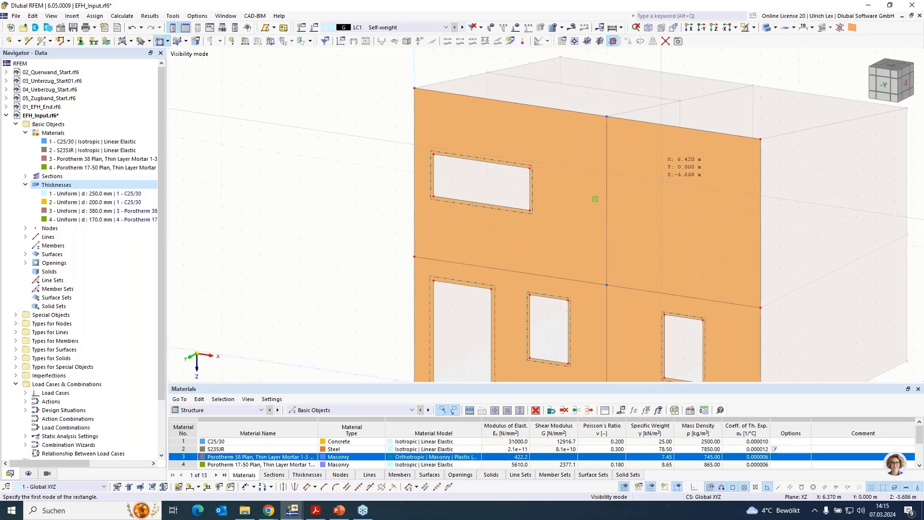
Step: Draw a second upper-storey window opening about 1.5 m wide and 1 m high in the Y = 0 wall's higher-X half, and end the opening command
{"action": "left_click", "coordinate": [687, 215]}
{"action": "left_click", "coordinate": [646, 230]}
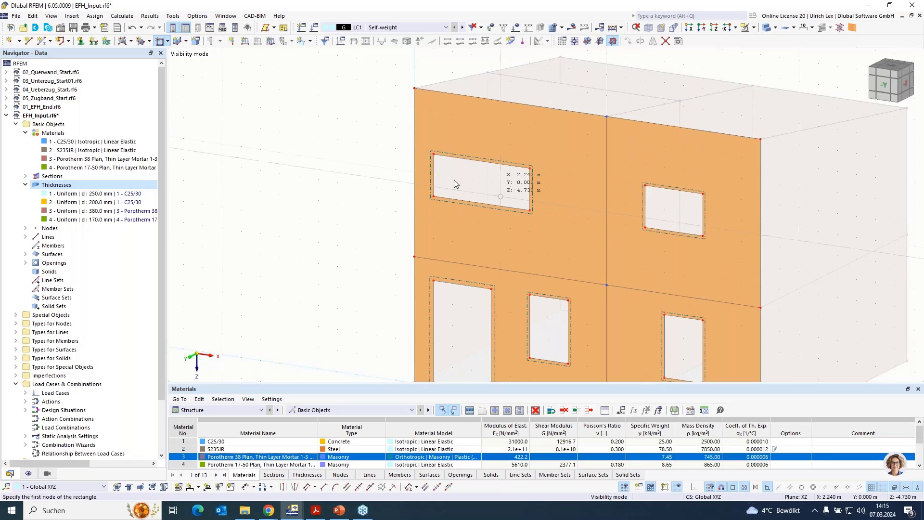
{"action": "right_click", "coordinate": [340, 170]}
{"action": "left_click", "coordinate": [353, 120]}
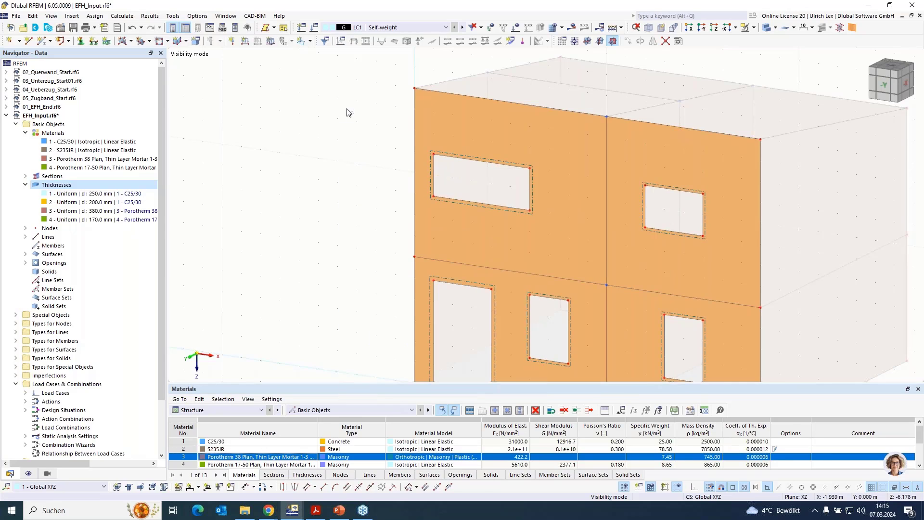
Step: Cancel the visibility mode to display the complete building
{"action": "scroll", "coordinate": [349, 113], "scroll_direction": "down", "scroll_amount": 2}
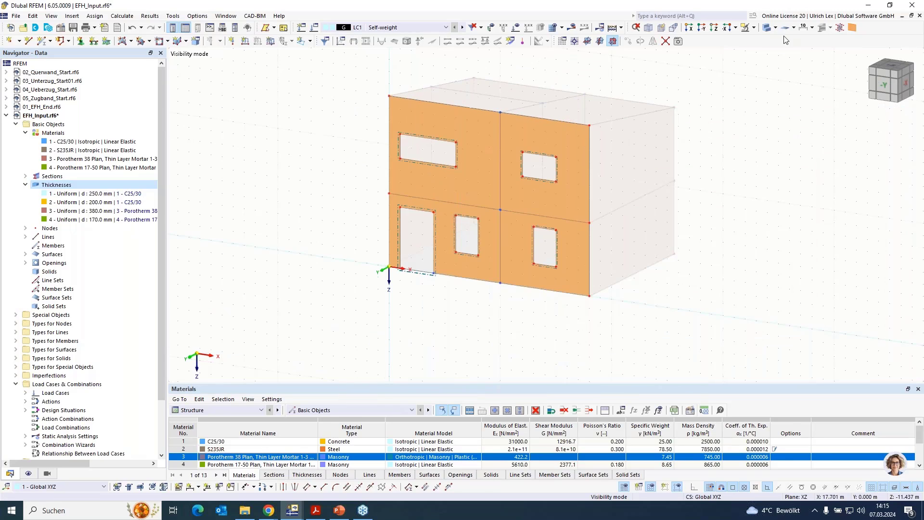
{"action": "left_click", "coordinate": [754, 28]}
{"action": "left_click", "coordinate": [773, 111]}
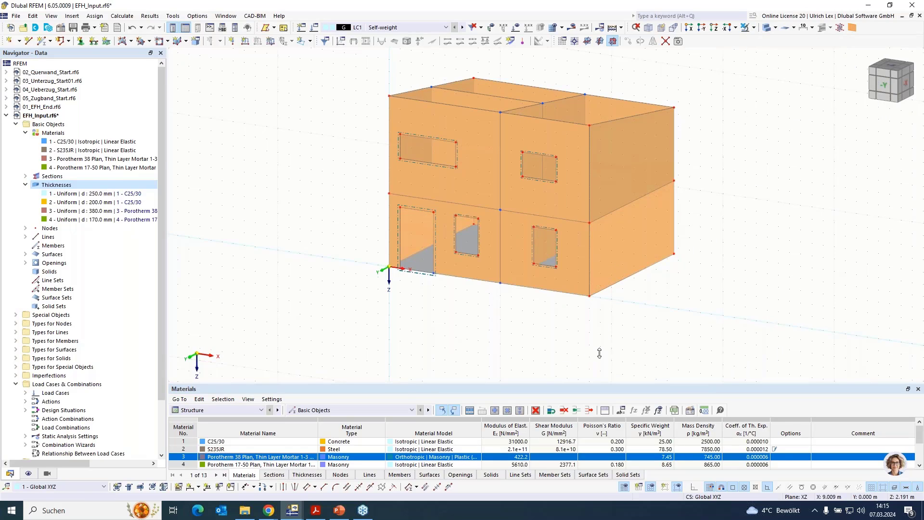
Step: Isolate the interior walls in the X = 5 m plane with their related objects, and turn off hidden objects in the background
{"action": "middle_click_drag", "start_coordinate": [660, 340], "coordinate": [708, 337], "text": "ctrl"}
{"action": "scroll", "coordinate": [708, 338], "scroll_direction": "down", "scroll_amount": 1}
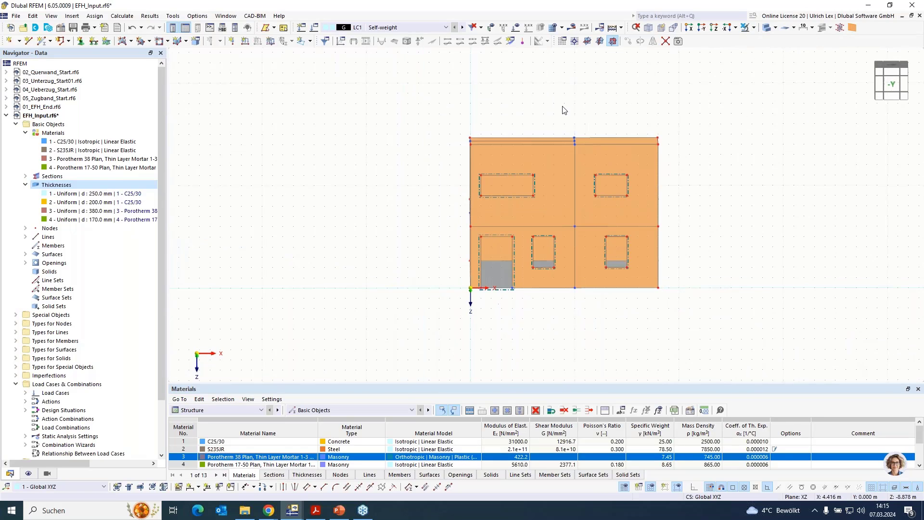
{"action": "left_click_drag", "start_coordinate": [562, 106], "coordinate": [591, 349]}
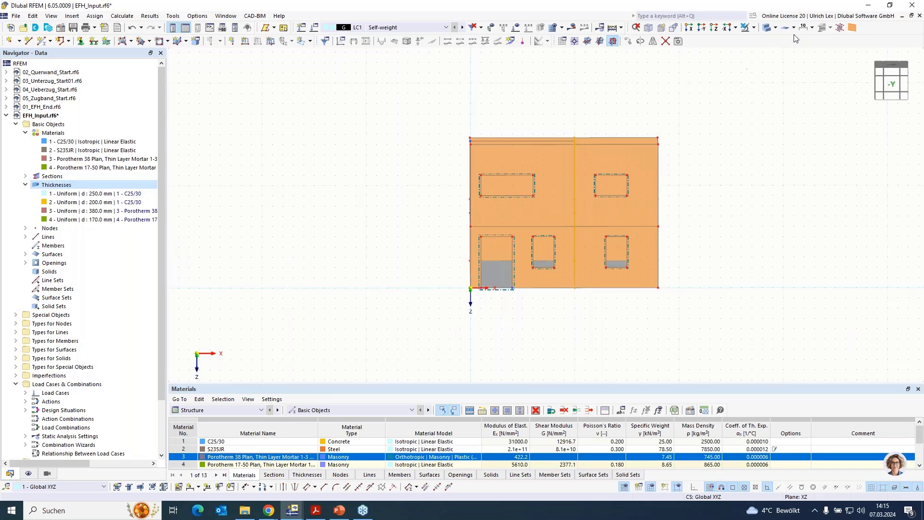
{"action": "left_click", "coordinate": [775, 27]}
{"action": "left_click", "coordinate": [789, 39]}
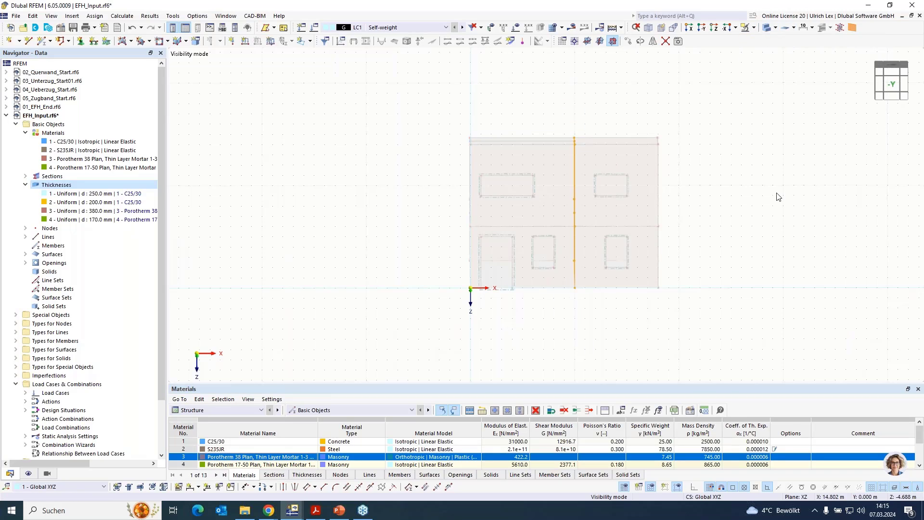
{"action": "middle_click_drag", "start_coordinate": [746, 212], "coordinate": [662, 208], "text": "ctrl"}
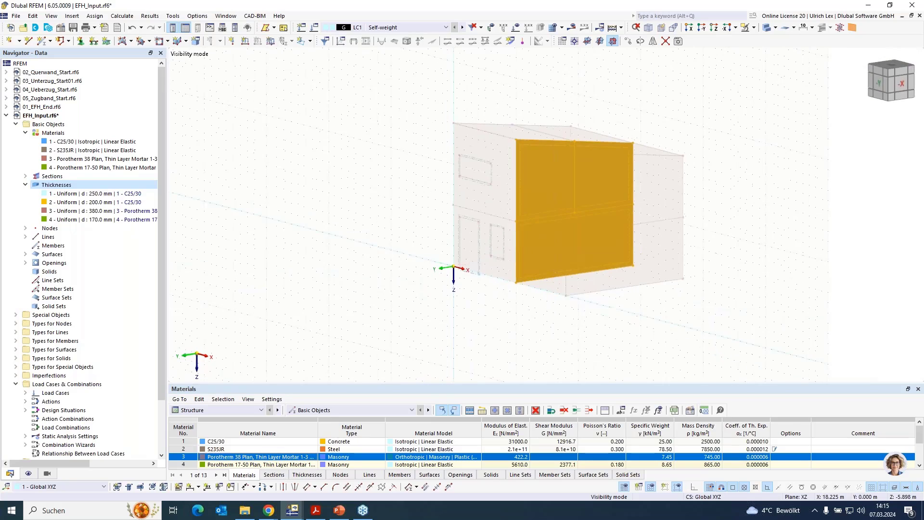
{"action": "right_click", "coordinate": [701, 203]}
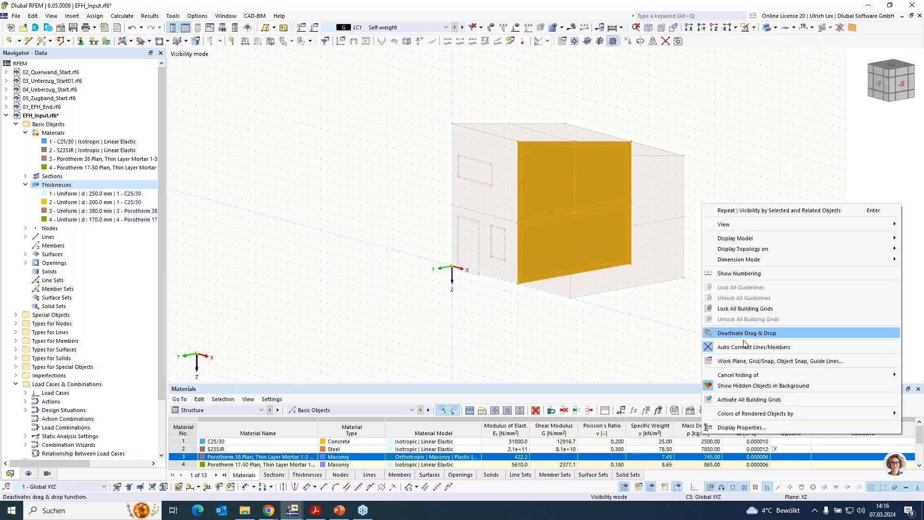
{"action": "left_click", "coordinate": [749, 385]}
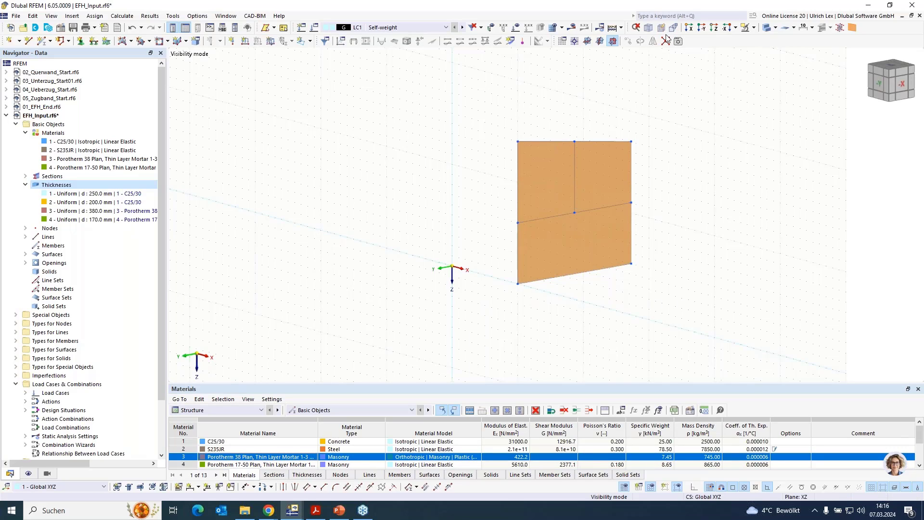
Step: Set the work plane to YZ with its origin at the lower Y = 0 corner of the isolated interior wall at X = 5 m
{"action": "left_click", "coordinate": [601, 42]}
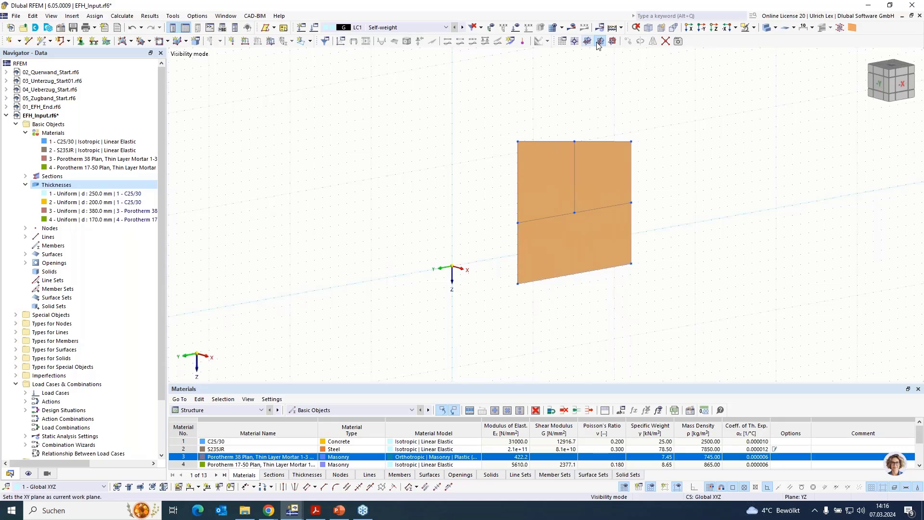
{"action": "left_click", "coordinate": [575, 41]}
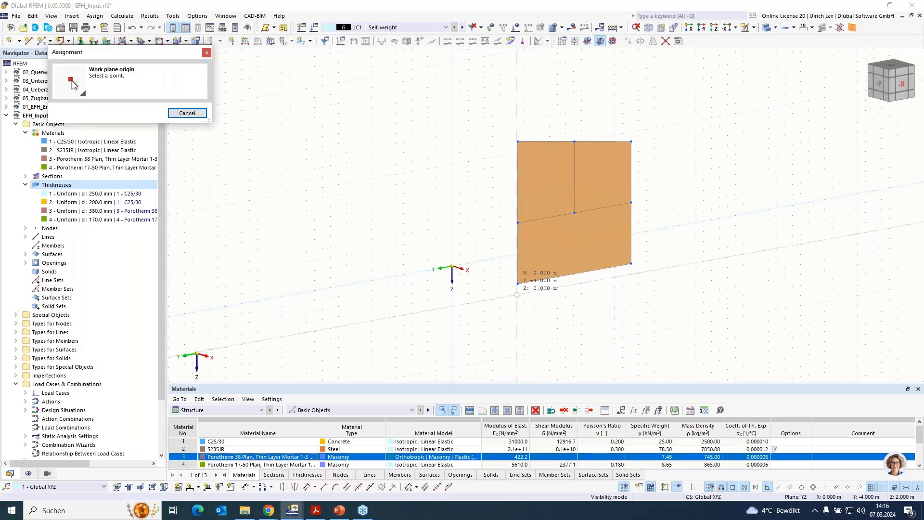
{"action": "left_click", "coordinate": [517, 285]}
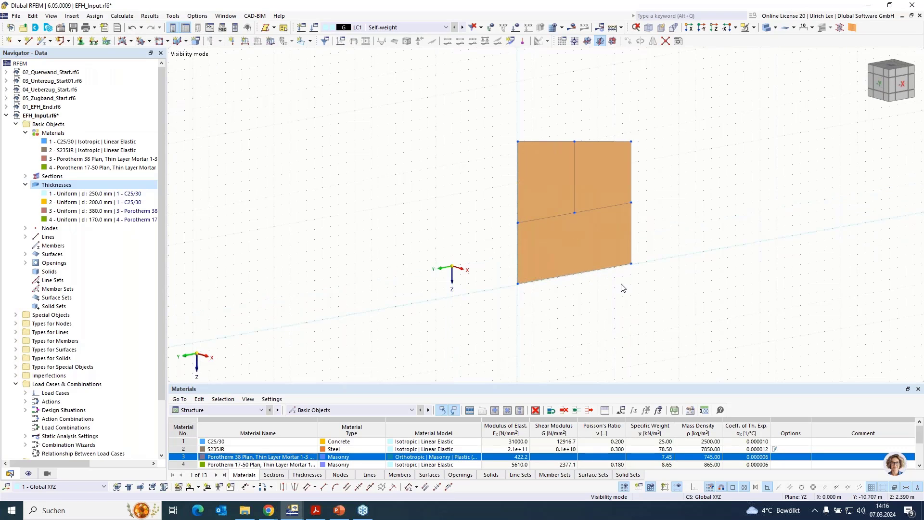
{"action": "scroll", "coordinate": [491, 226], "scroll_direction": "up", "scroll_amount": 5}
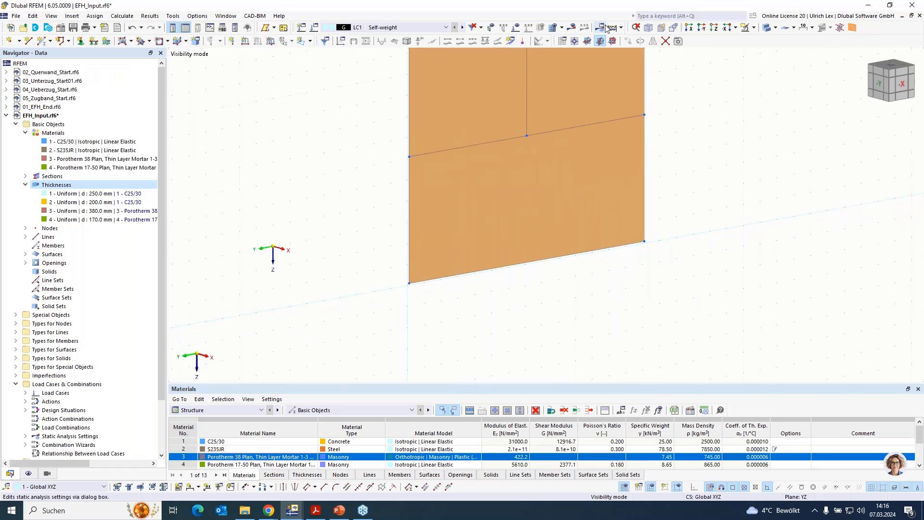
{"action": "left_click", "coordinate": [575, 41]}
{"action": "scroll", "coordinate": [427, 288], "scroll_direction": "up", "scroll_amount": 5}
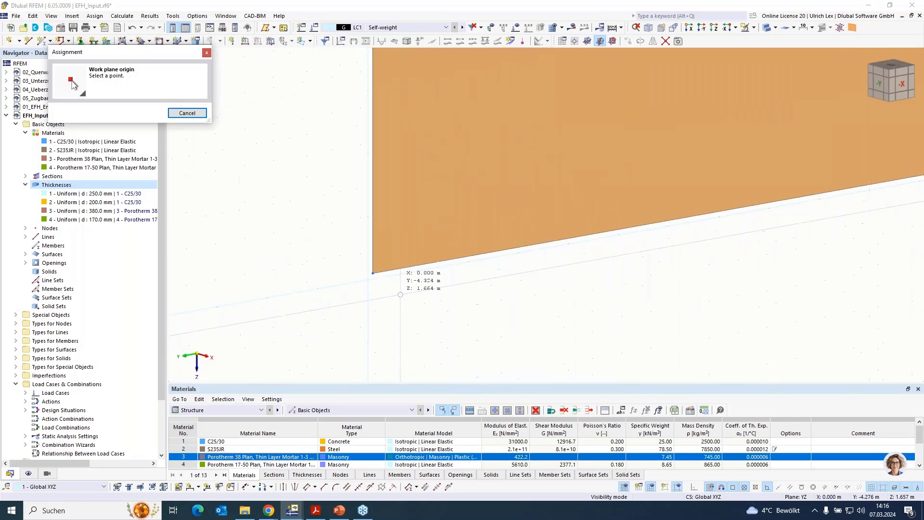
{"action": "left_click", "coordinate": [373, 272]}
Step: Draw a rectangular opening in the lower interior wall at X = 5 m from Y = -4 m, Z = -2.5 m to Y = -7 m, Z = 0
{"action": "scroll", "coordinate": [330, 288], "scroll_direction": "down", "scroll_amount": 5}
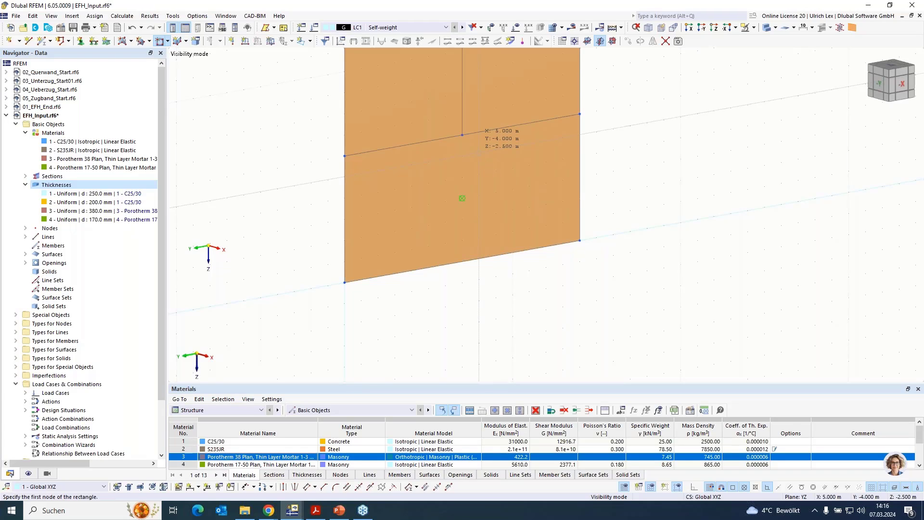
{"action": "left_click", "coordinate": [479, 152]}
{"action": "left_click", "coordinate": [646, 272]}
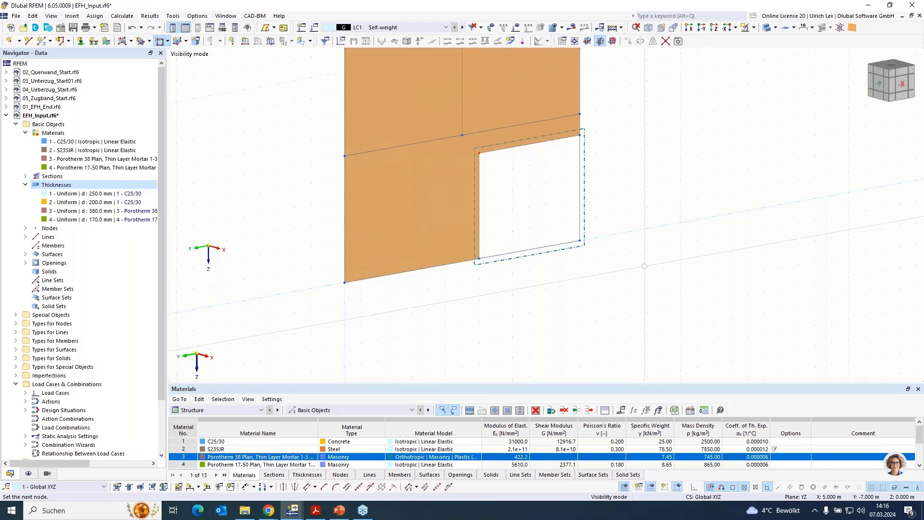
{"action": "key", "text": "Escape"}
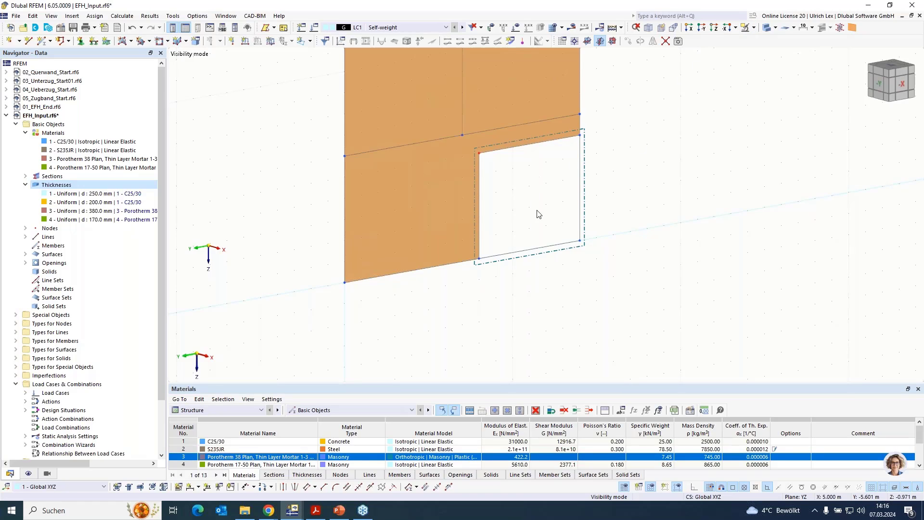
{"action": "scroll", "coordinate": [574, 239], "scroll_direction": "down", "scroll_amount": 3}
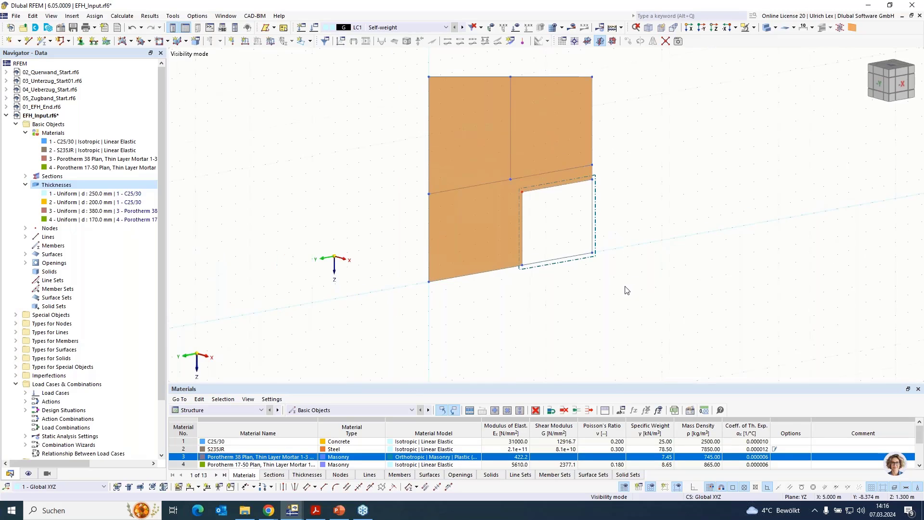
Step: Cancel the visibility mode and view the complete building from the Y = 0 façade side with its openings
{"action": "left_click", "coordinate": [754, 27]}
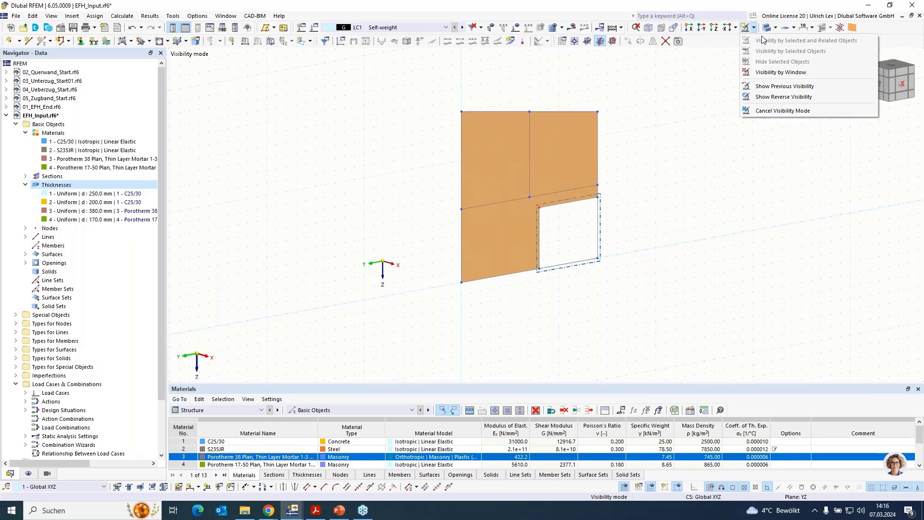
{"action": "left_click", "coordinate": [795, 111]}
{"action": "middle_click_drag", "start_coordinate": [505, 323], "coordinate": [642, 328], "text": "ctrl"}
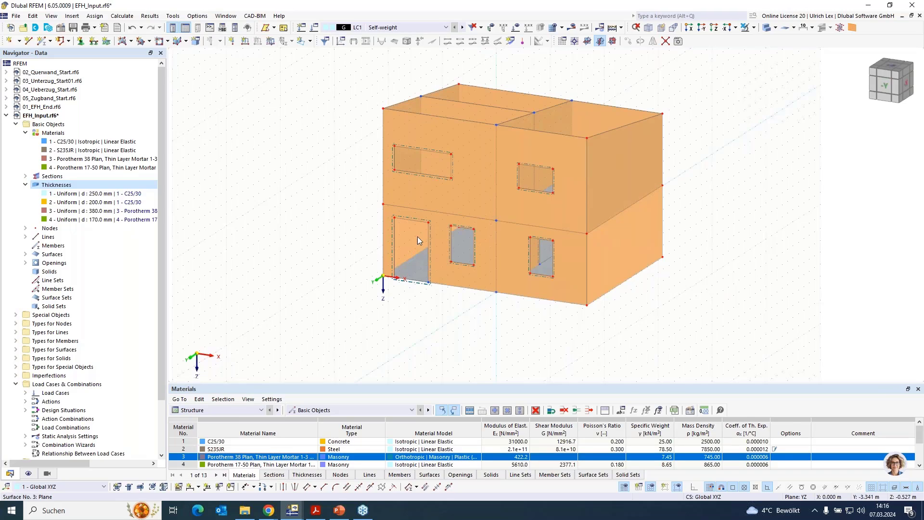
{"action": "scroll", "coordinate": [405, 224], "scroll_direction": "up", "scroll_amount": 3}
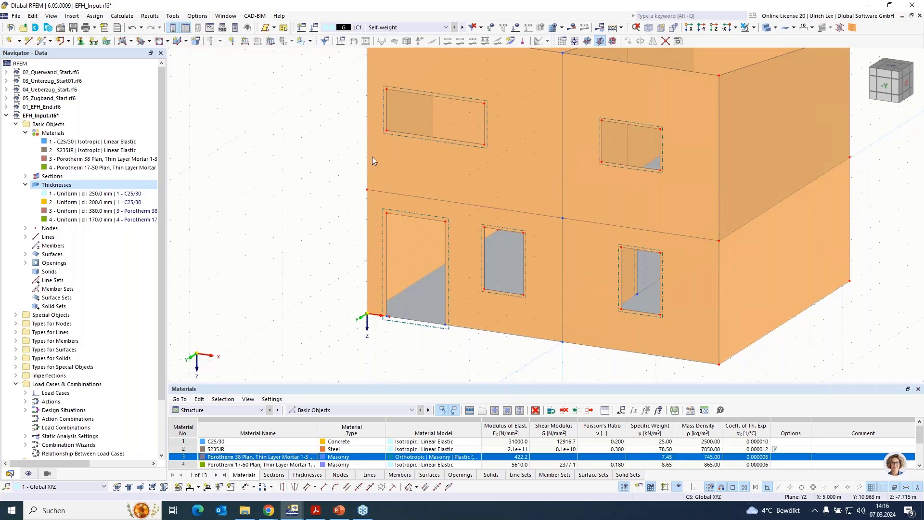
{"action": "scroll", "coordinate": [377, 276], "scroll_direction": "down", "scroll_amount": 2}
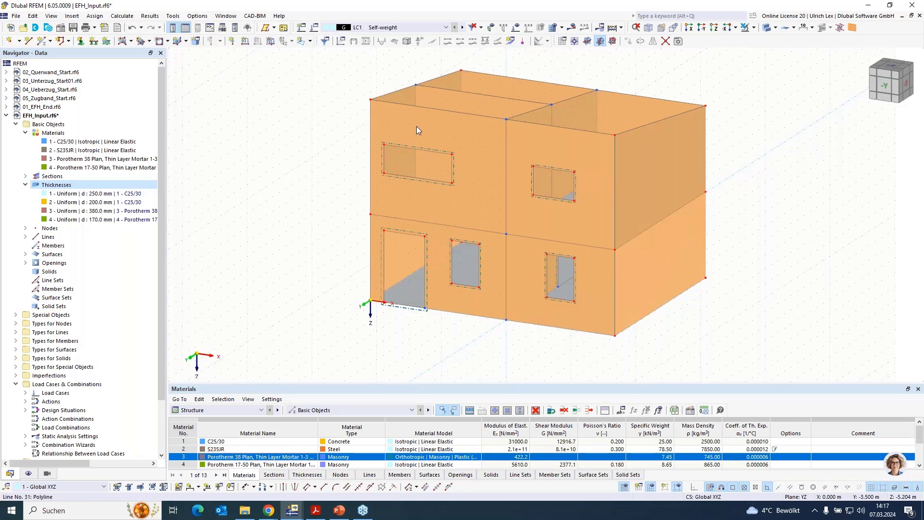
Step: Add a beam member along the top edge of the wider upper-floor window opening in the Y = 0 façade
{"action": "scroll", "coordinate": [416, 126], "scroll_direction": "up", "scroll_amount": 3}
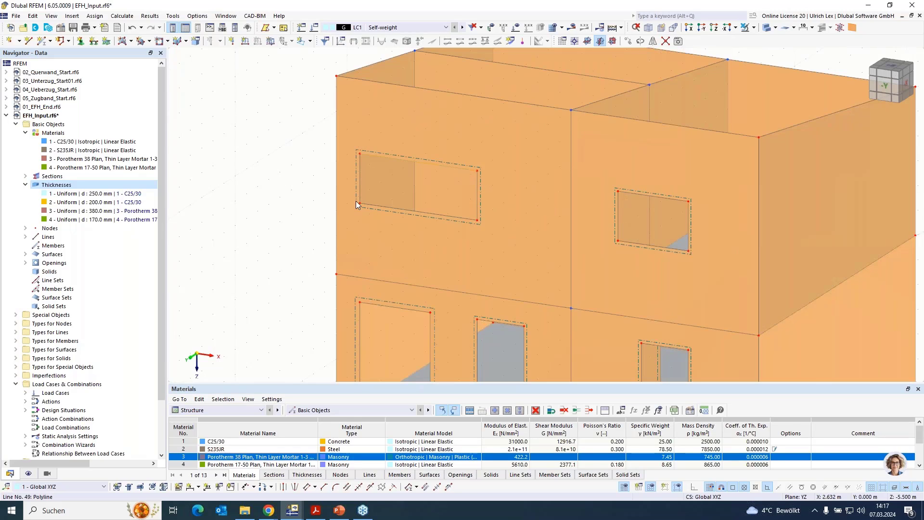
{"action": "double_click", "coordinate": [263, 216]}
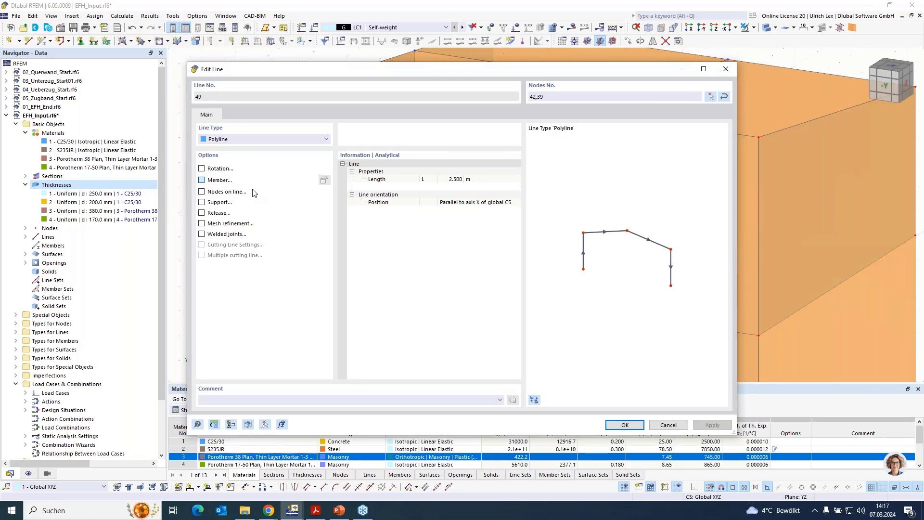
{"action": "left_click", "coordinate": [201, 180]}
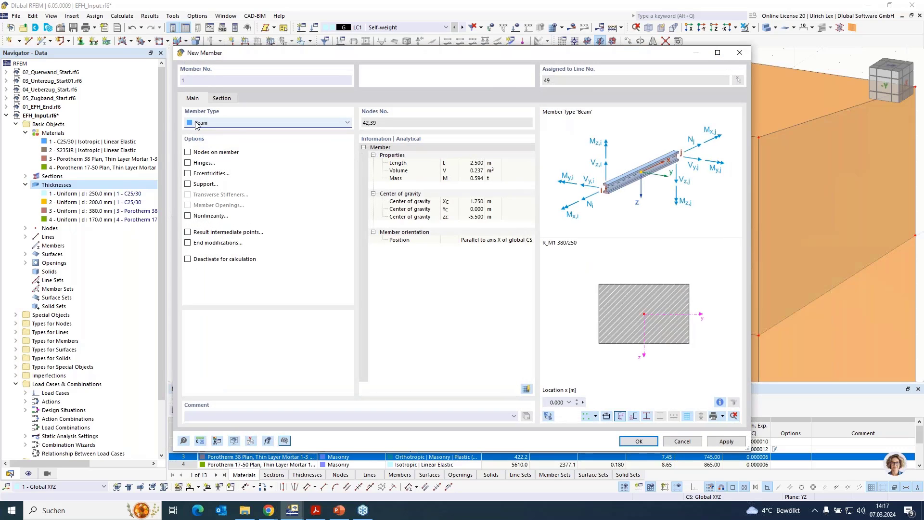
{"action": "left_click", "coordinate": [228, 98]}
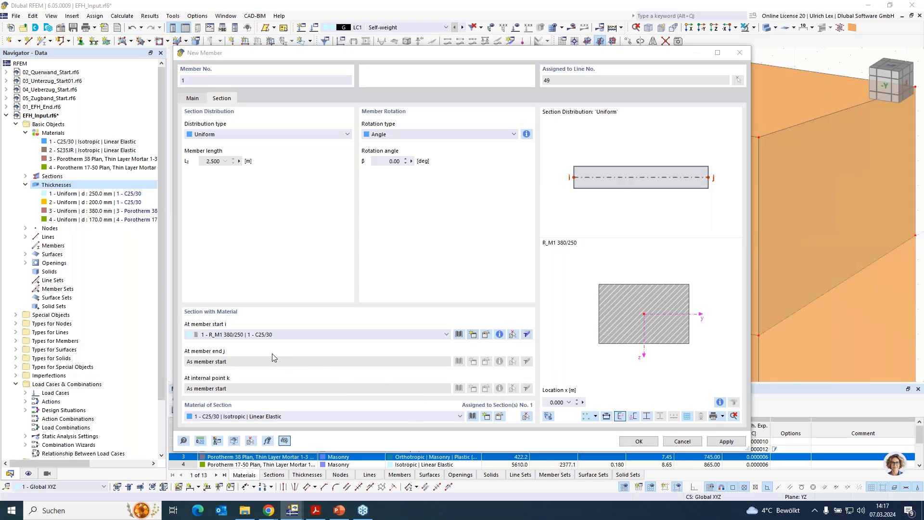
Step: Create a massive rectangular section 380 mm wide and 150 mm high in C25/30 and assign it to the lintel beam
{"action": "left_click", "coordinate": [472, 334]}
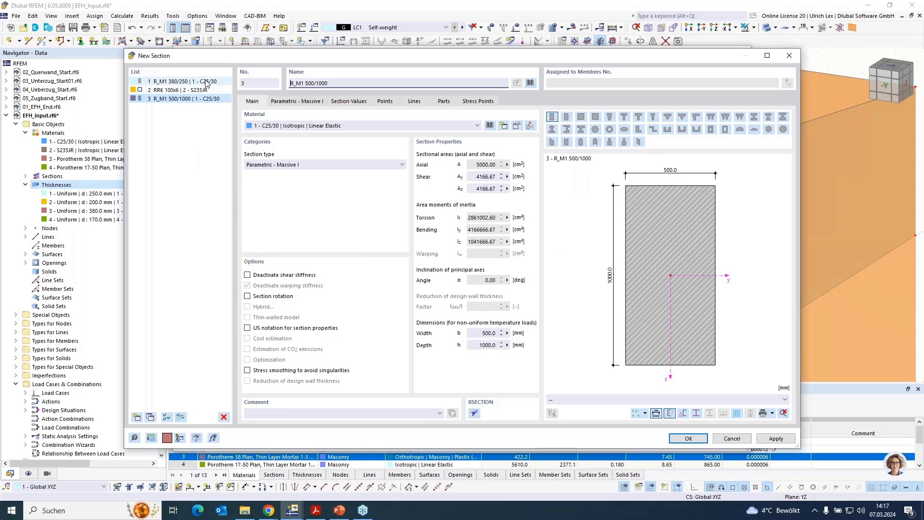
{"action": "left_click", "coordinate": [299, 101]}
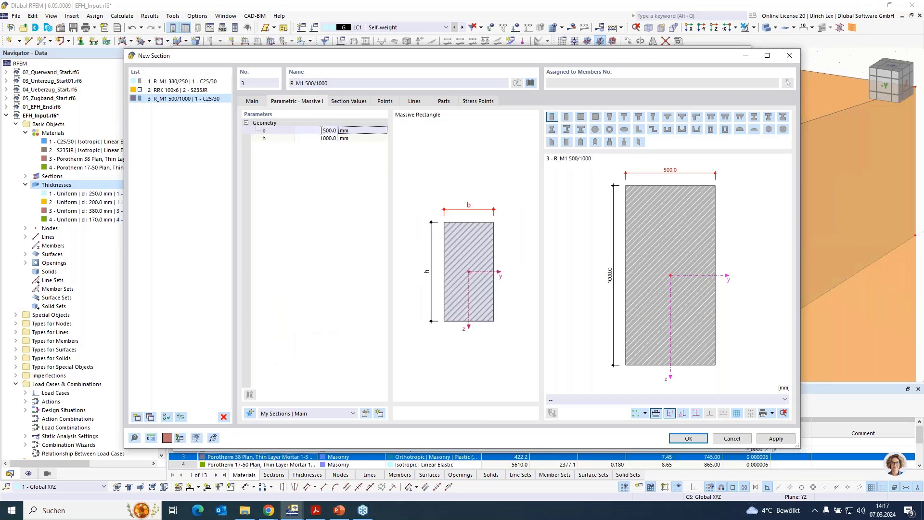
{"action": "type", "text": "380"}
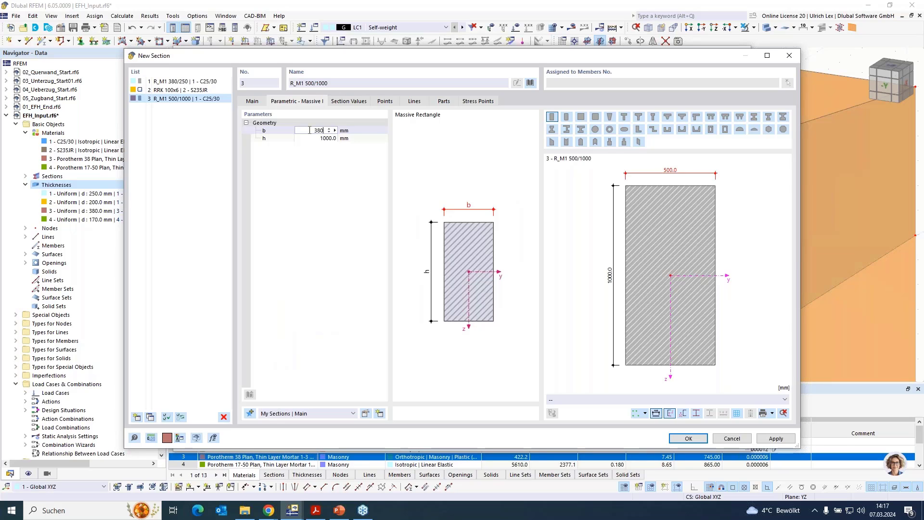
{"action": "left_click", "coordinate": [314, 138]}
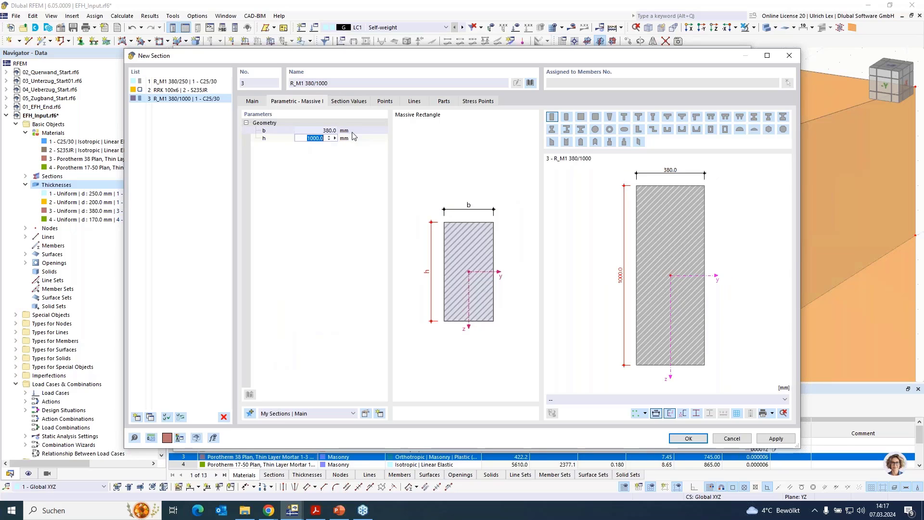
{"action": "type", "text": "150"}
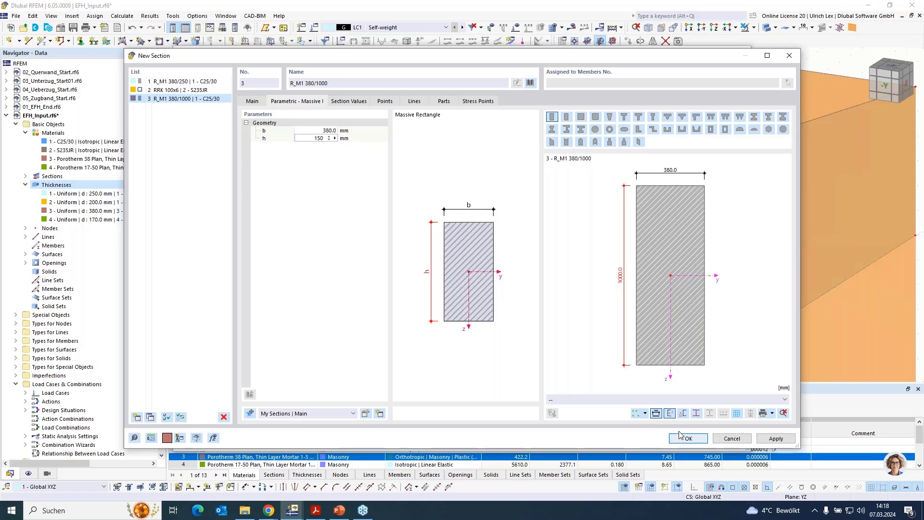
{"action": "key", "text": "Return"}
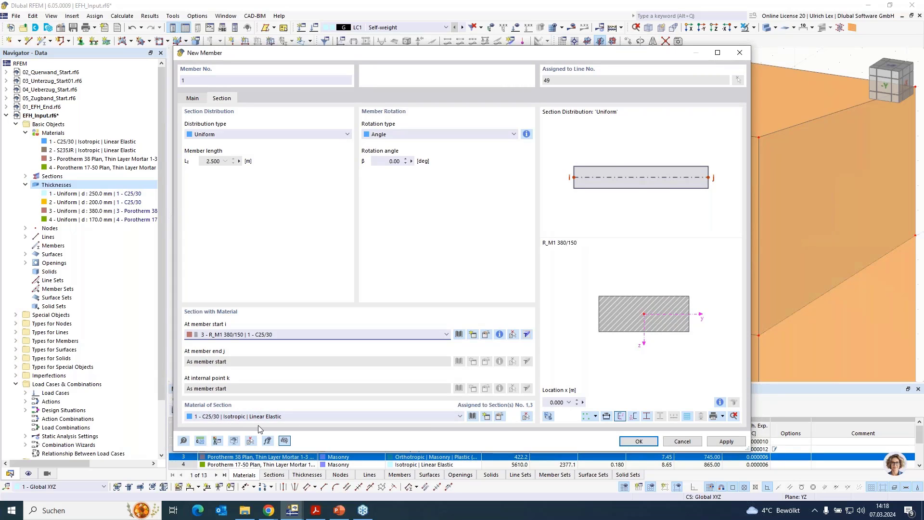
{"action": "left_click", "coordinate": [643, 446]}
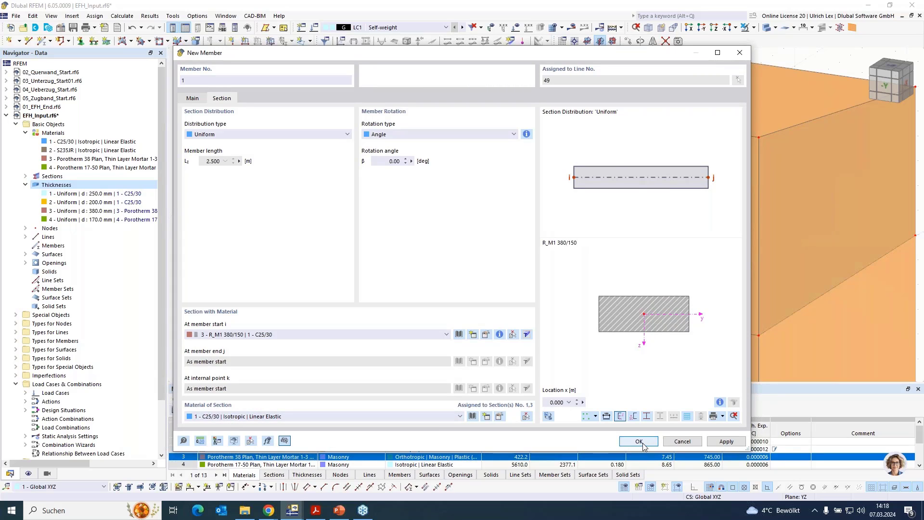
{"action": "left_click", "coordinate": [675, 443]}
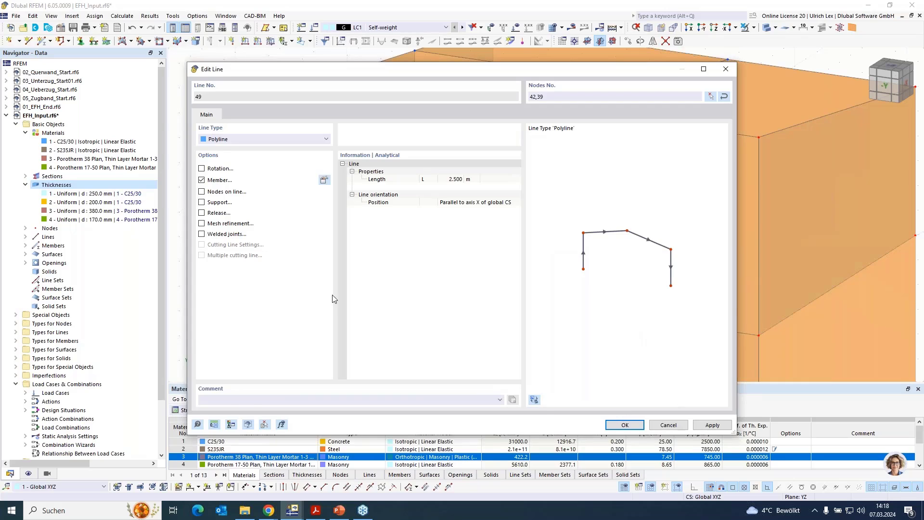
{"action": "key", "text": "Return"}
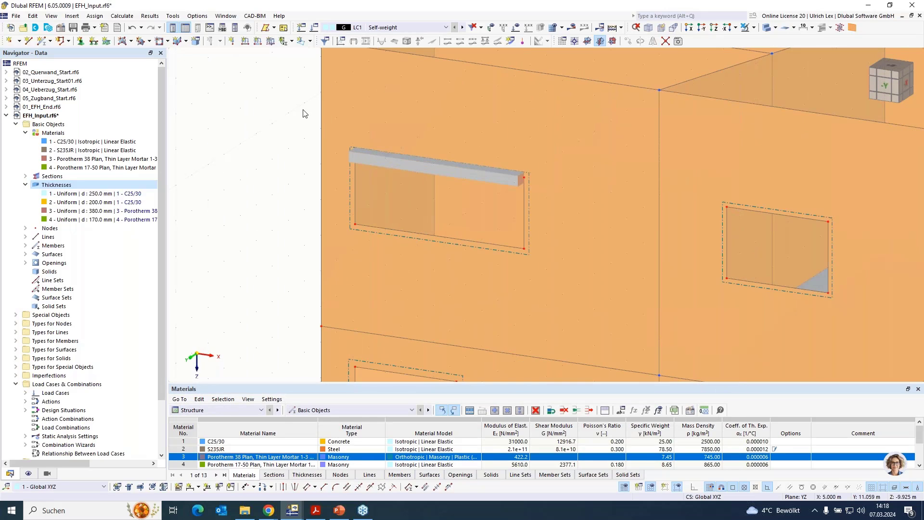
Step: Inspect the lintel over the window opening and switch the model display from solid to wireframe
{"action": "scroll", "coordinate": [317, 197], "scroll_direction": "down", "scroll_amount": 2}
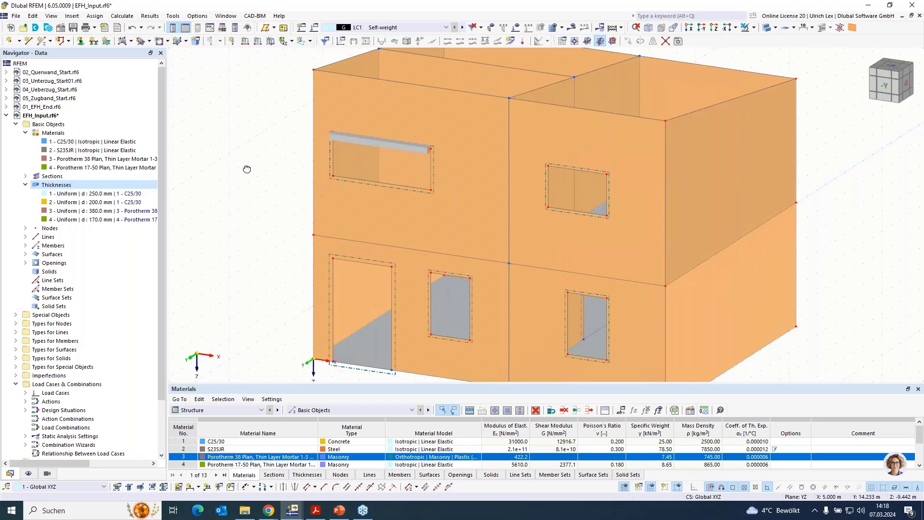
{"action": "middle_click_drag", "start_coordinate": [246, 169], "coordinate": [433, 207], "text": "ctrl"}
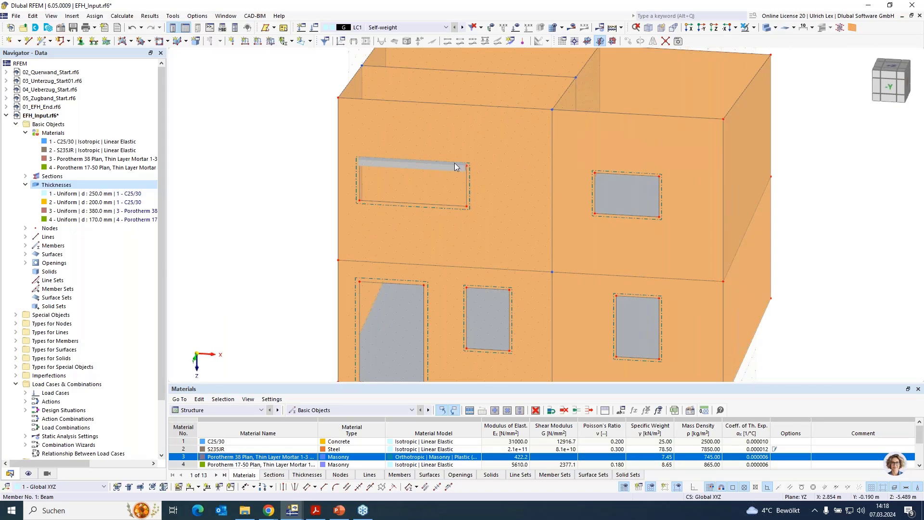
{"action": "scroll", "coordinate": [387, 173], "scroll_direction": "up", "scroll_amount": 4}
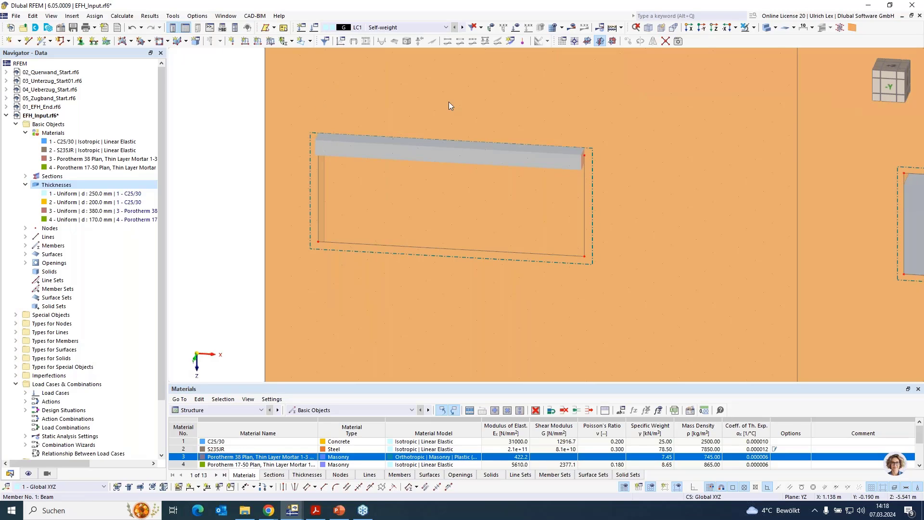
{"action": "left_click", "coordinate": [768, 28]}
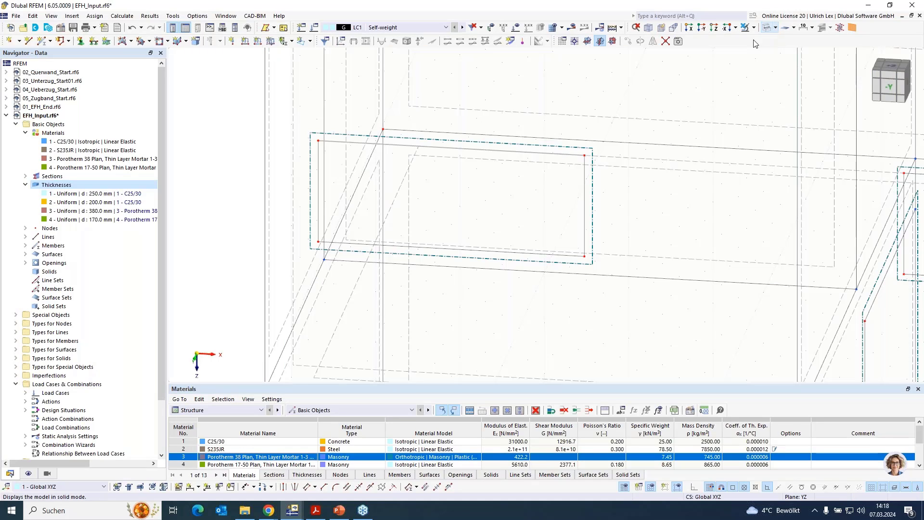
Step: Copy the opening's upper corner node nearest X = 0 by -0.125 m in X
{"action": "scroll", "coordinate": [310, 136], "scroll_direction": "up", "scroll_amount": 3}
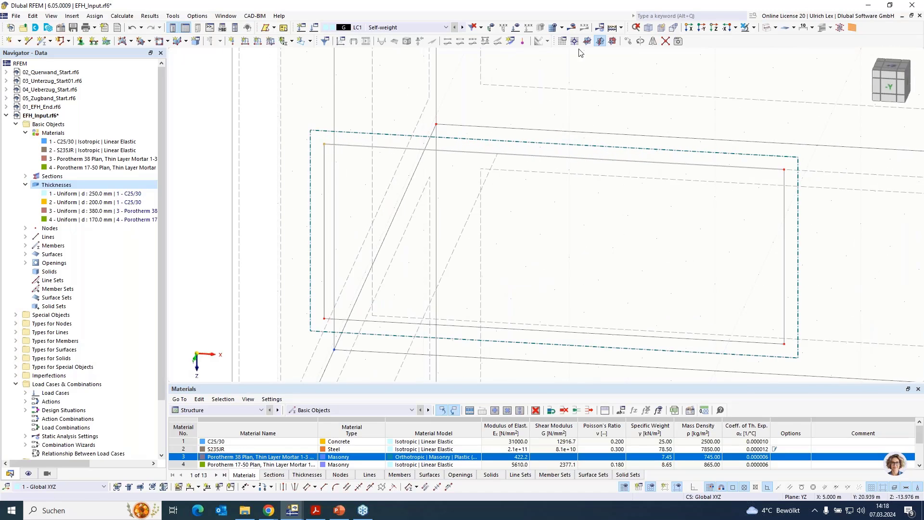
{"action": "left_click", "coordinate": [628, 41]}
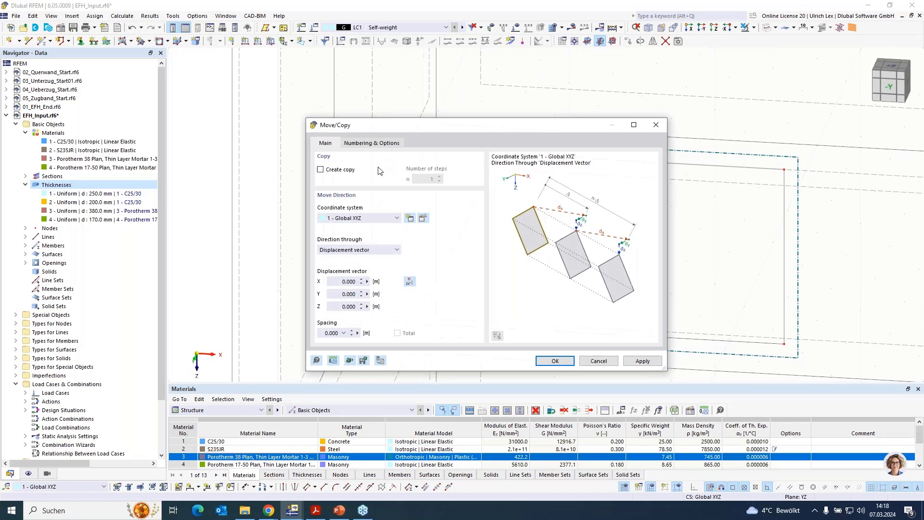
{"action": "left_click", "coordinate": [320, 169]}
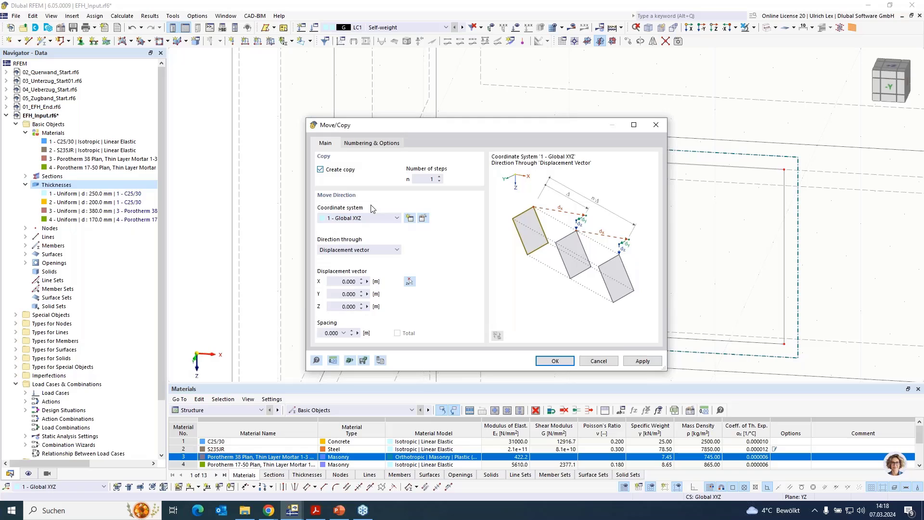
{"action": "left_click", "coordinate": [336, 282]}
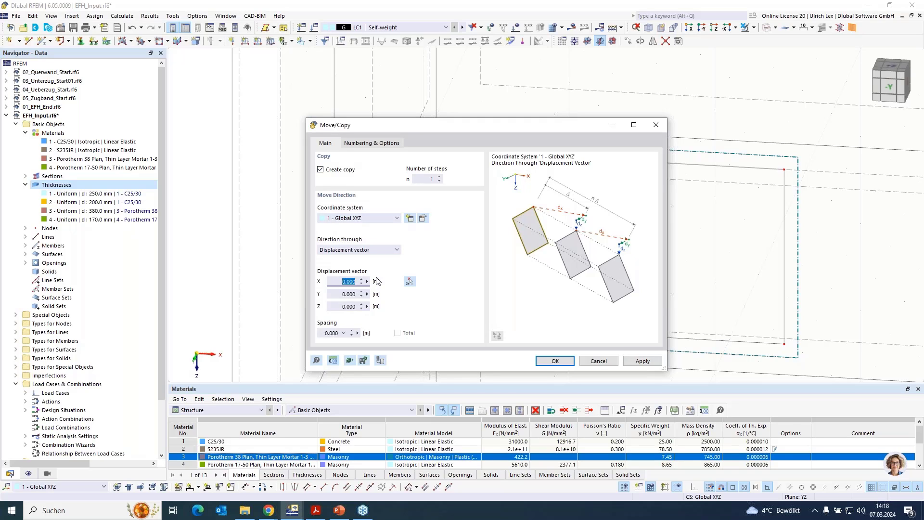
{"action": "type", "text": "-0,125"}
{"action": "key", "text": "Return"}
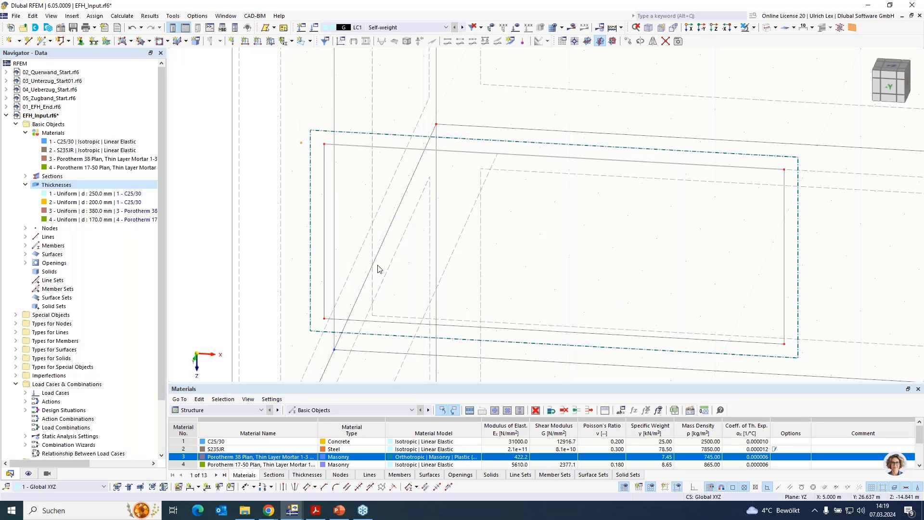
Step: Copy the upper corner node at the other end of the lintel by 0.125 m in X
{"action": "scroll", "coordinate": [491, 226], "scroll_direction": "down", "scroll_amount": 2}
{"action": "scroll", "coordinate": [697, 186], "scroll_direction": "up", "scroll_amount": 1}
{"action": "scroll", "coordinate": [698, 189], "scroll_direction": "up", "scroll_amount": 1}
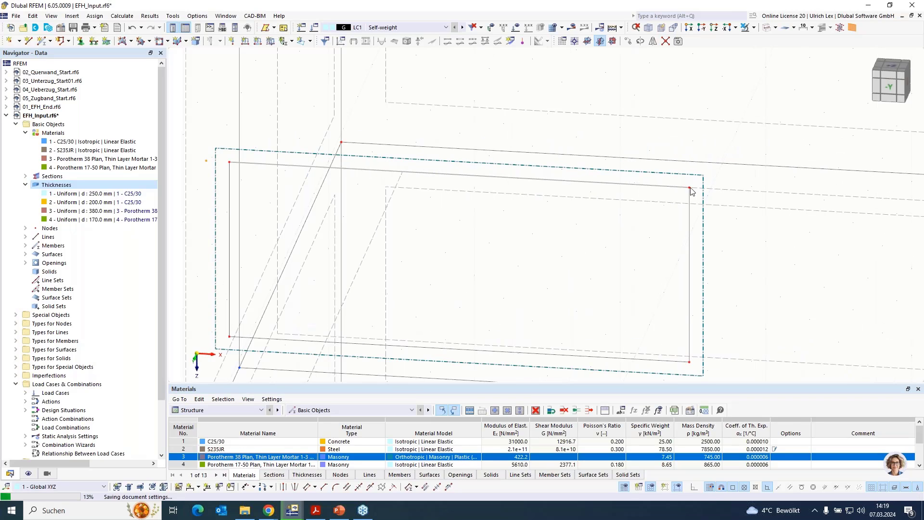
{"action": "scroll", "coordinate": [704, 184], "scroll_direction": "up", "scroll_amount": 1}
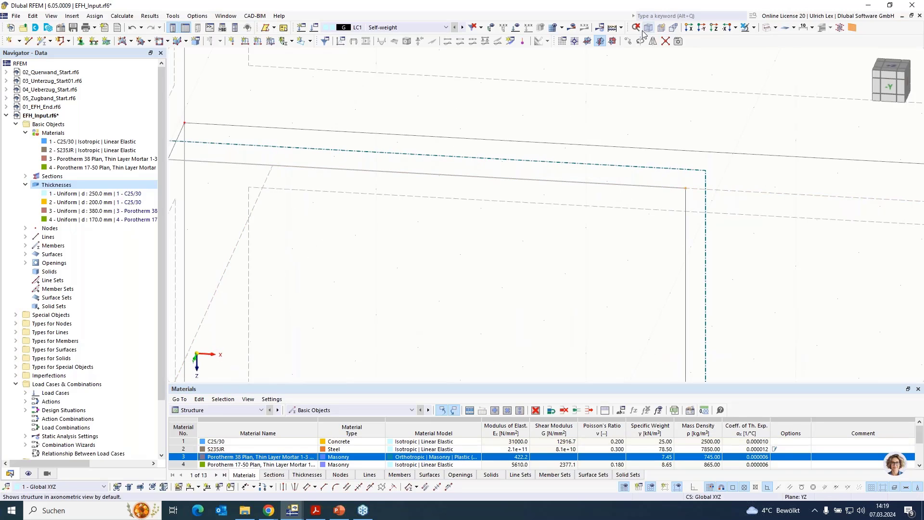
{"action": "left_click", "coordinate": [628, 41]}
{"action": "left_click", "coordinate": [335, 280]}
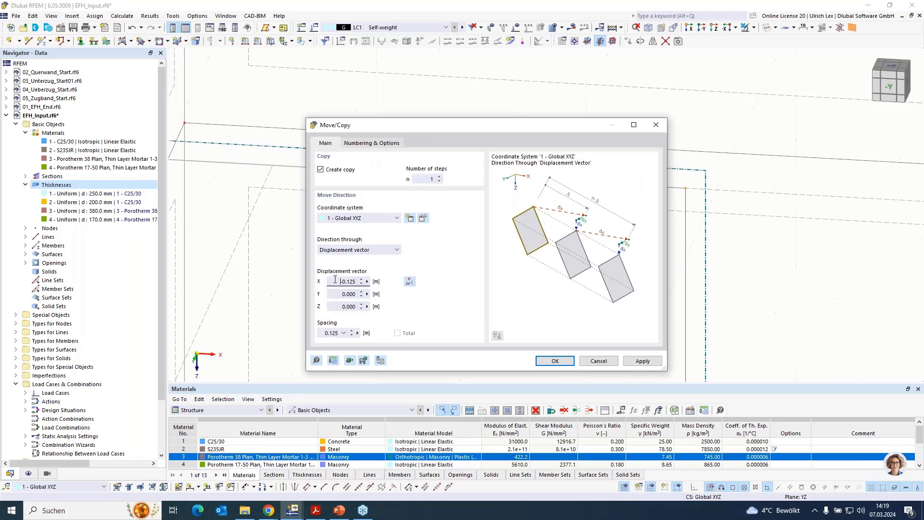
{"action": "key", "text": "Return"}
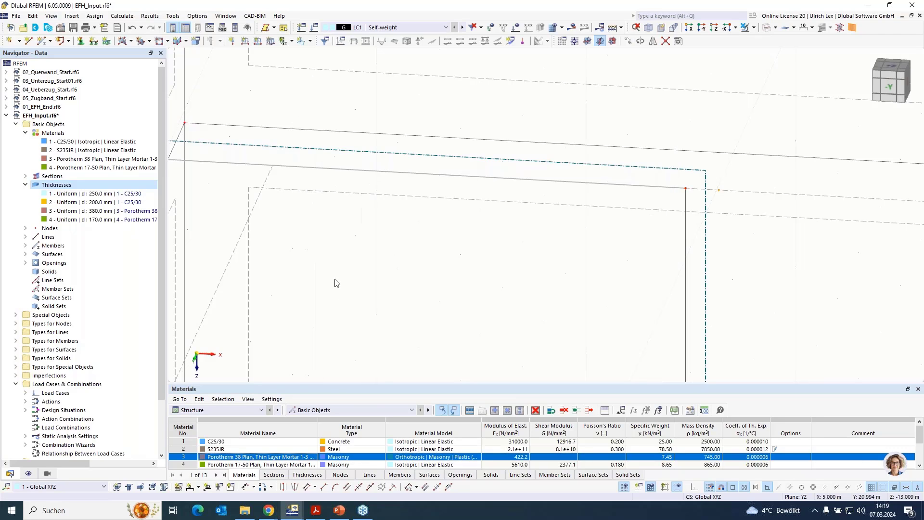
Step: Draw single lines connecting each upper corner of the window opening to its copied node beside it
{"action": "scroll", "coordinate": [587, 313], "scroll_direction": "up", "scroll_amount": 2}
{"action": "scroll", "coordinate": [587, 313], "scroll_direction": "down", "scroll_amount": 2}
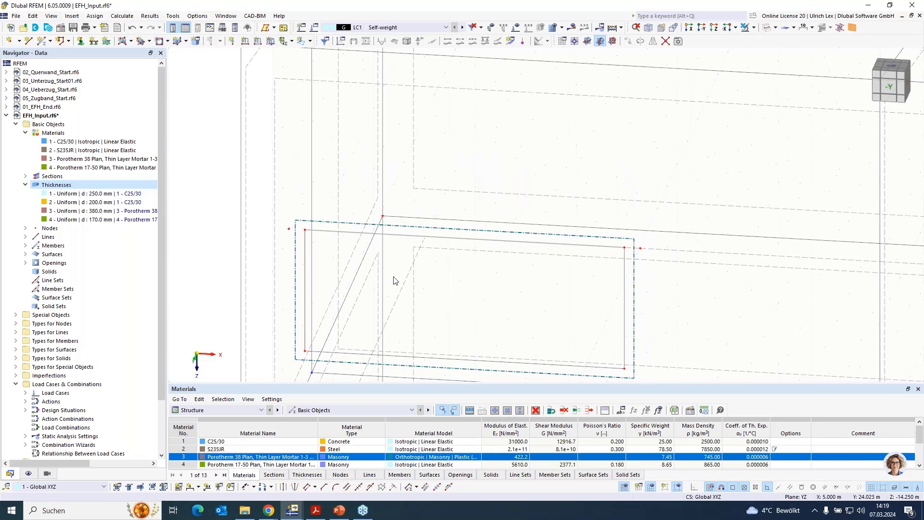
{"action": "scroll", "coordinate": [366, 279], "scroll_direction": "up", "scroll_amount": 1}
{"action": "left_click", "coordinate": [29, 41]}
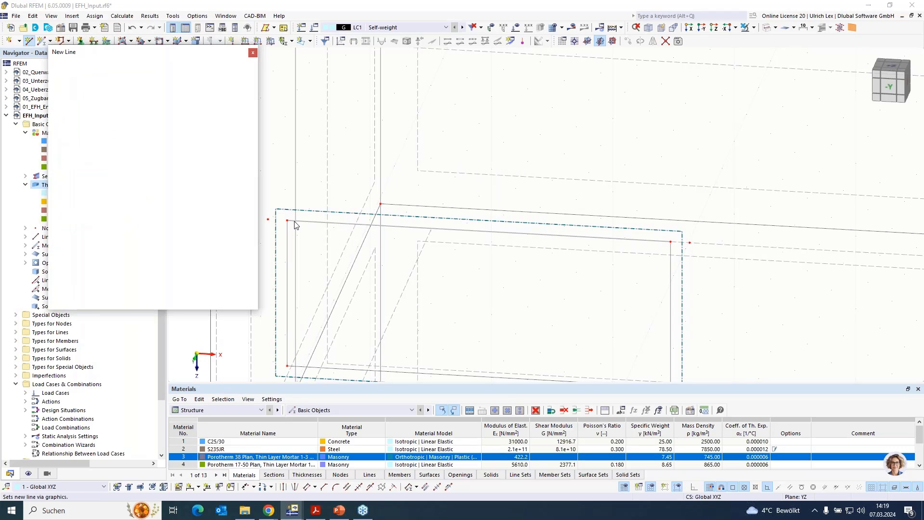
{"action": "left_click", "coordinate": [268, 219]}
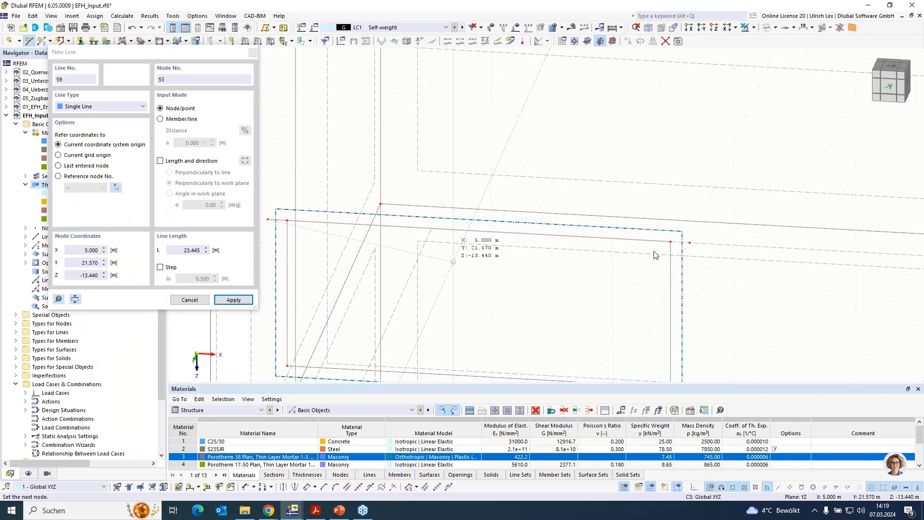
{"action": "left_click", "coordinate": [670, 241]}
{"action": "left_click", "coordinate": [670, 241]}
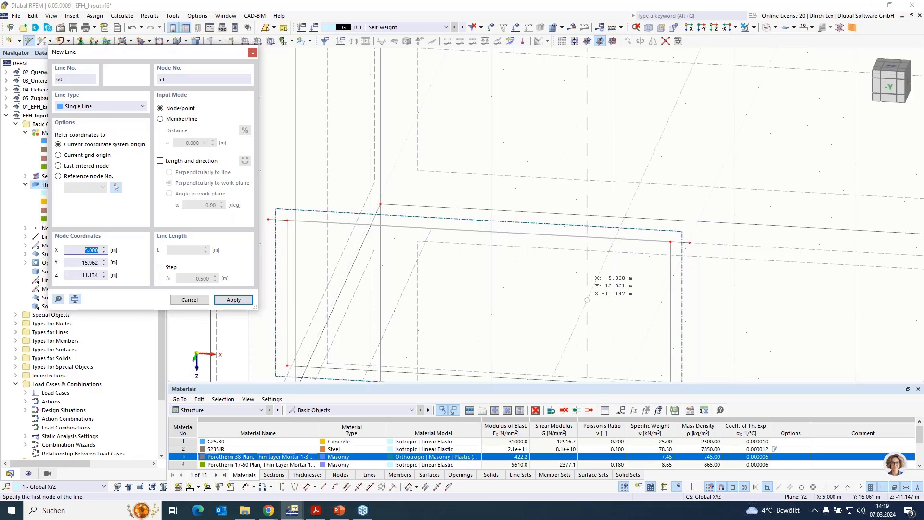
{"action": "key", "text": "Escape"}
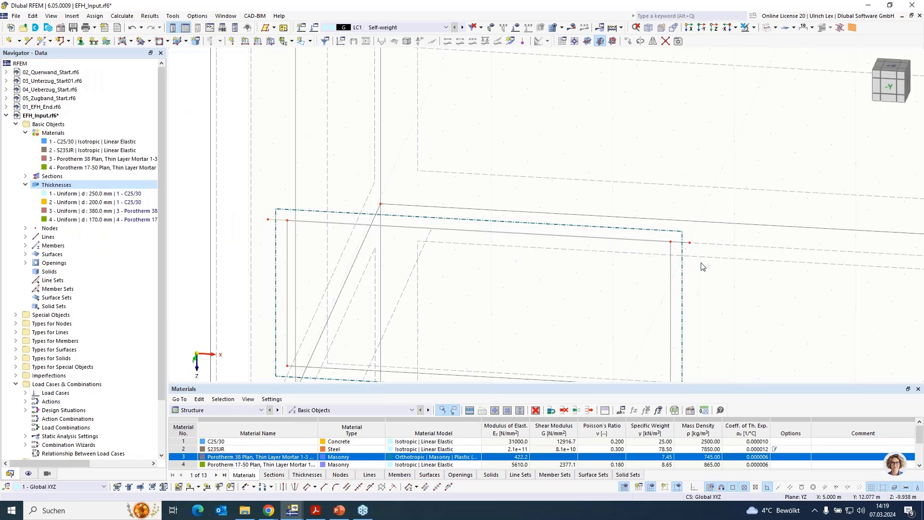
Step: Add beam members with section R_M1 380/150 in C25/30 to both 0.125 m extension lines beside the window
{"action": "double_click", "coordinate": [680, 246]}
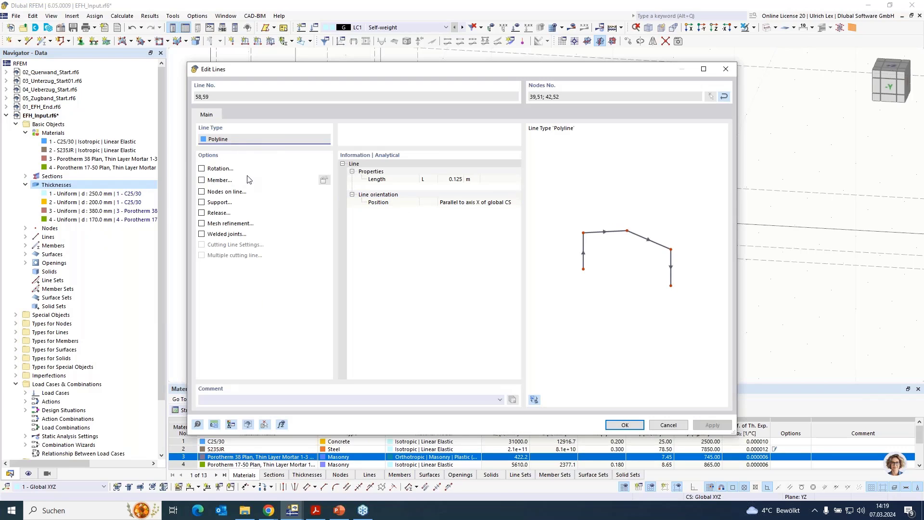
{"action": "left_click", "coordinate": [203, 180]}
{"action": "left_click", "coordinate": [222, 98]}
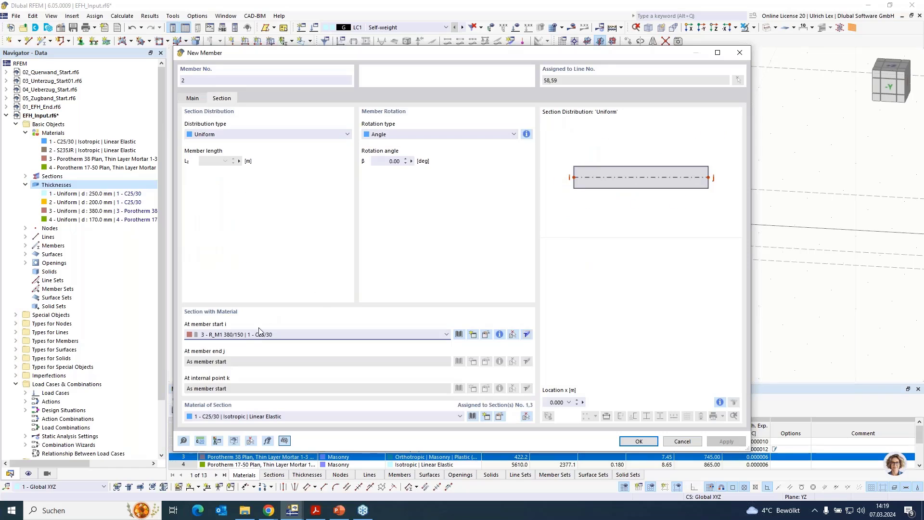
{"action": "left_click", "coordinate": [280, 335]}
{"action": "left_click", "coordinate": [278, 359]}
{"action": "left_click", "coordinate": [639, 441]}
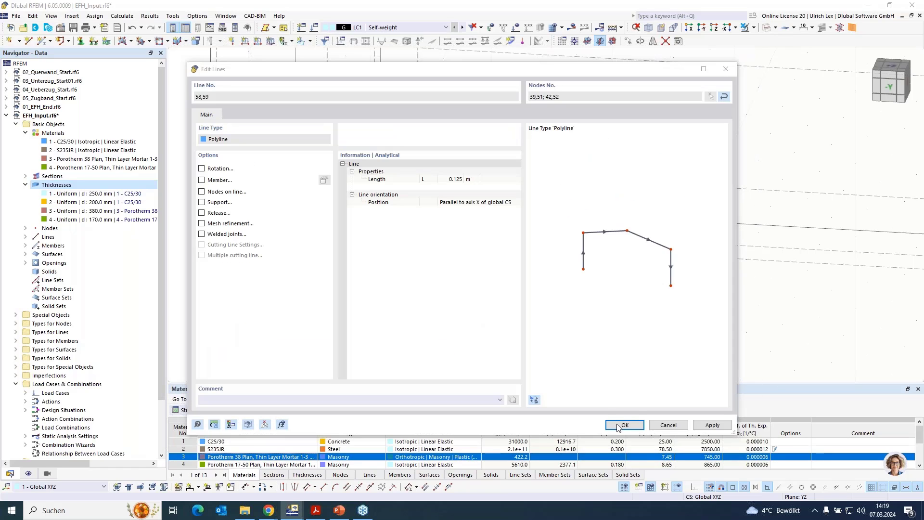
{"action": "key", "text": "Return"}
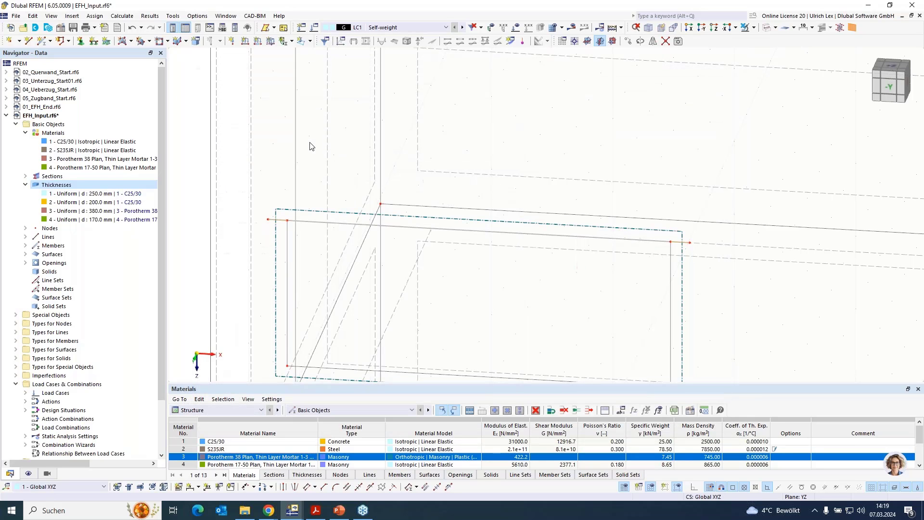
Step: Add members with section R_M1 380/150 in C25/30 to the top lines of the remaining front-wall openings, lines 35, 41, 45 and 53
{"action": "scroll", "coordinate": [308, 148], "scroll_direction": "down", "scroll_amount": 5}
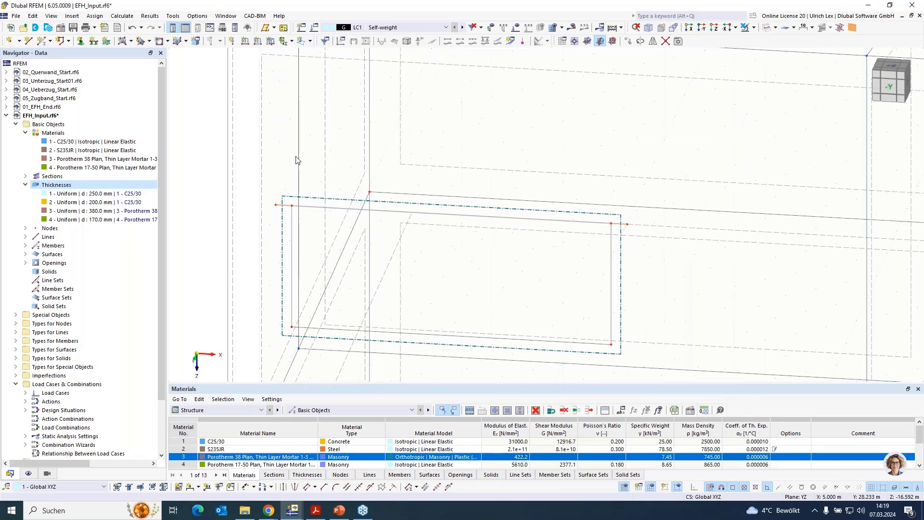
{"action": "scroll", "coordinate": [491, 196], "scroll_direction": "up", "scroll_amount": 3}
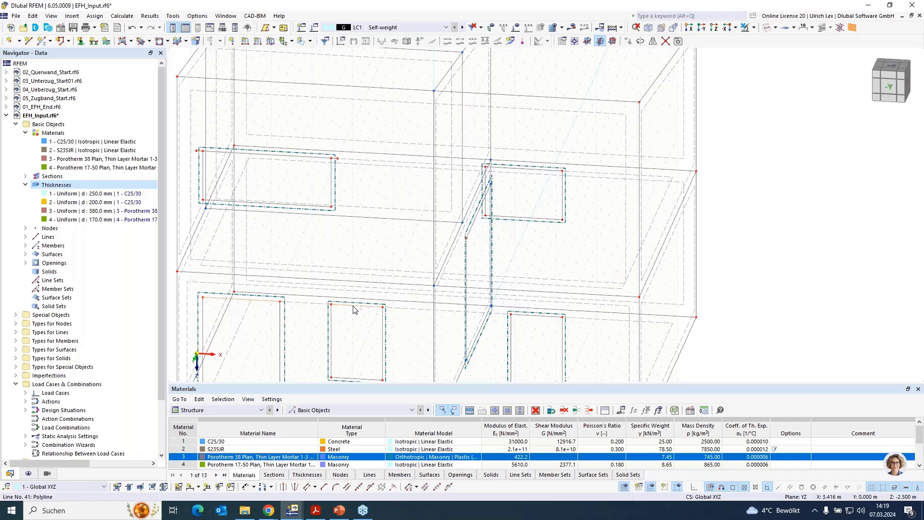
{"action": "double_click", "coordinate": [525, 170]}
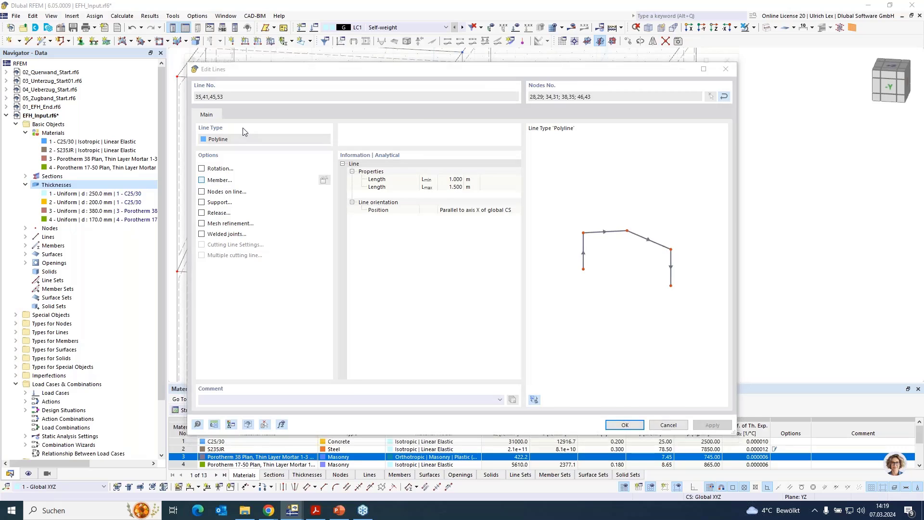
{"action": "left_click", "coordinate": [222, 98]}
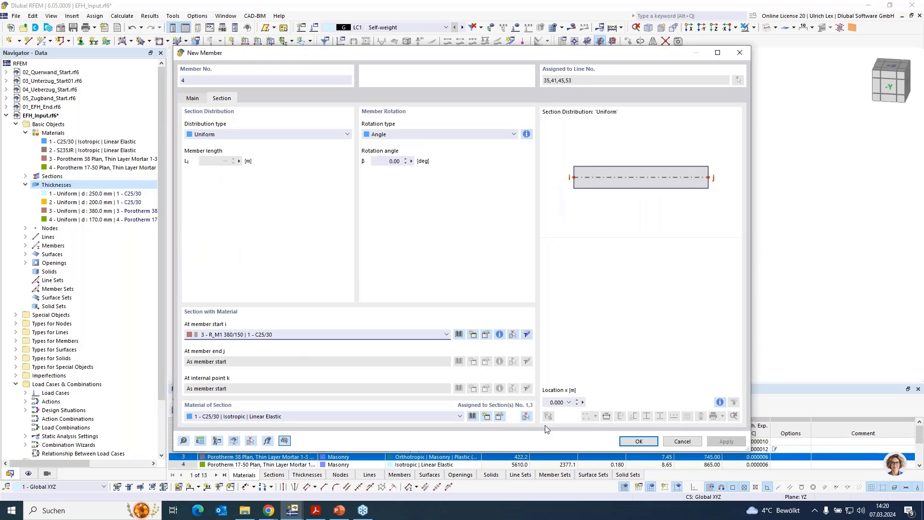
{"action": "left_click", "coordinate": [624, 442]}
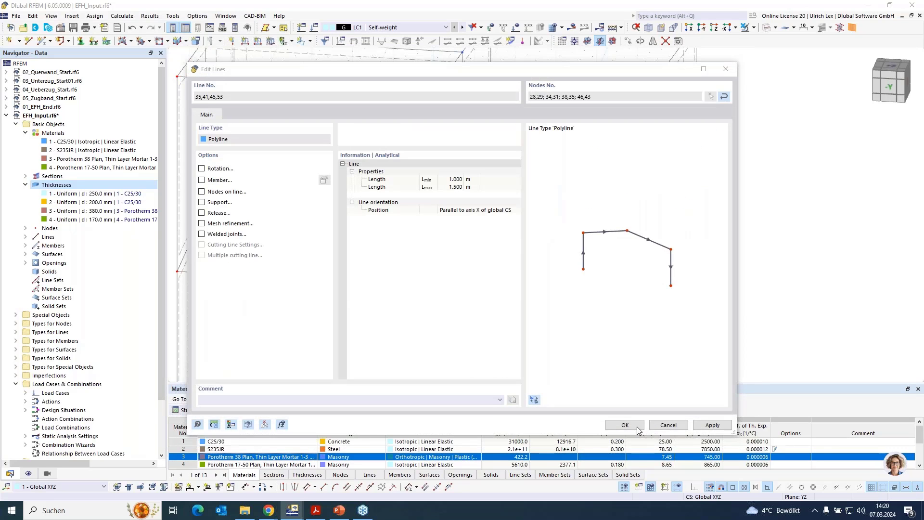
{"action": "left_click", "coordinate": [625, 425]}
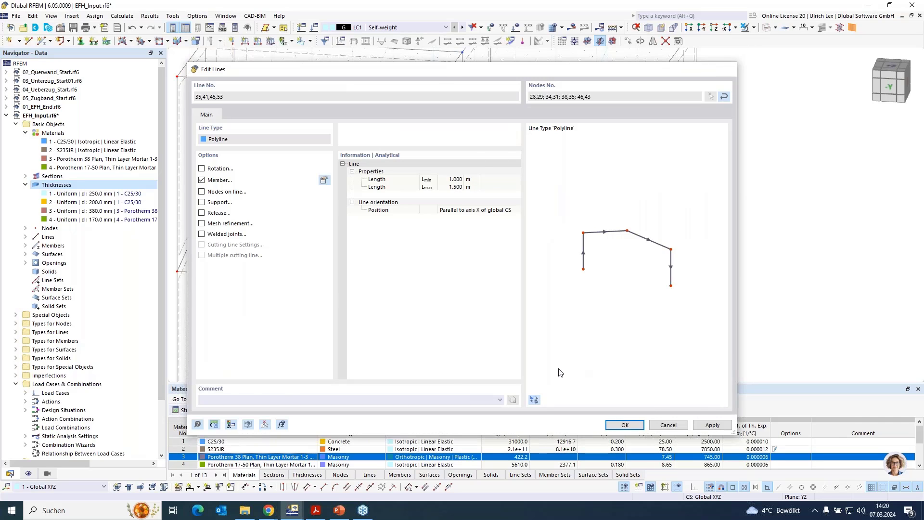
Step: Start a member on the top line of the 3 m wide opening in the interior wall, picking section R_M1 380/250
{"action": "scroll", "coordinate": [516, 223], "scroll_direction": "down", "scroll_amount": 2}
{"action": "middle_click_drag", "start_coordinate": [754, 303], "coordinate": [654, 257], "text": "ctrl"}
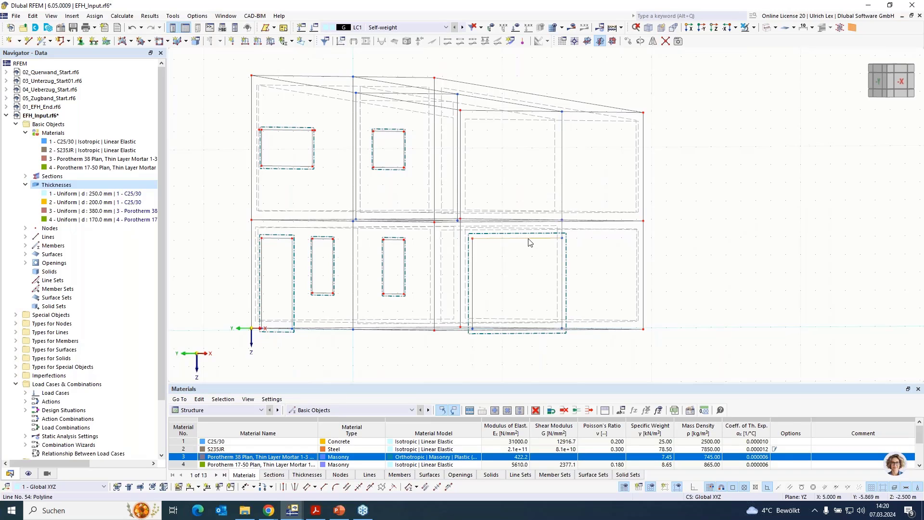
{"action": "double_click", "coordinate": [530, 242]}
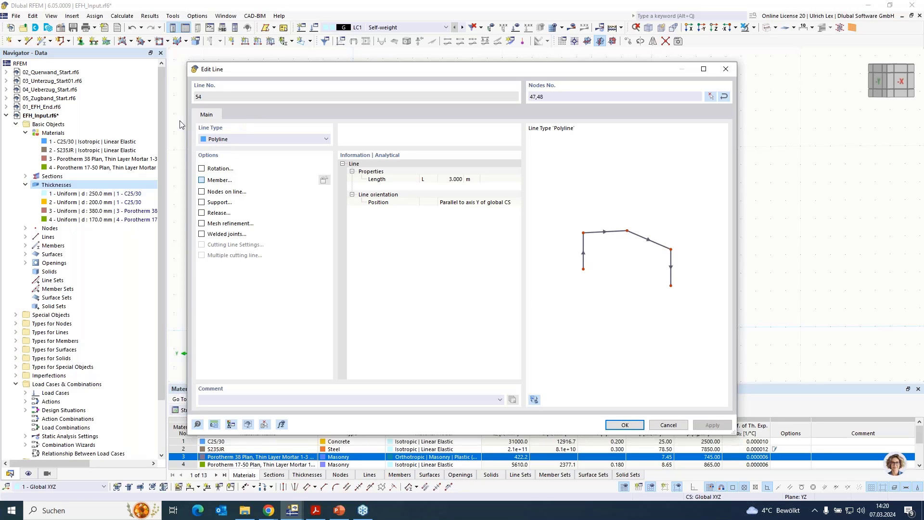
{"action": "left_click", "coordinate": [201, 180]}
{"action": "left_click", "coordinate": [222, 98]}
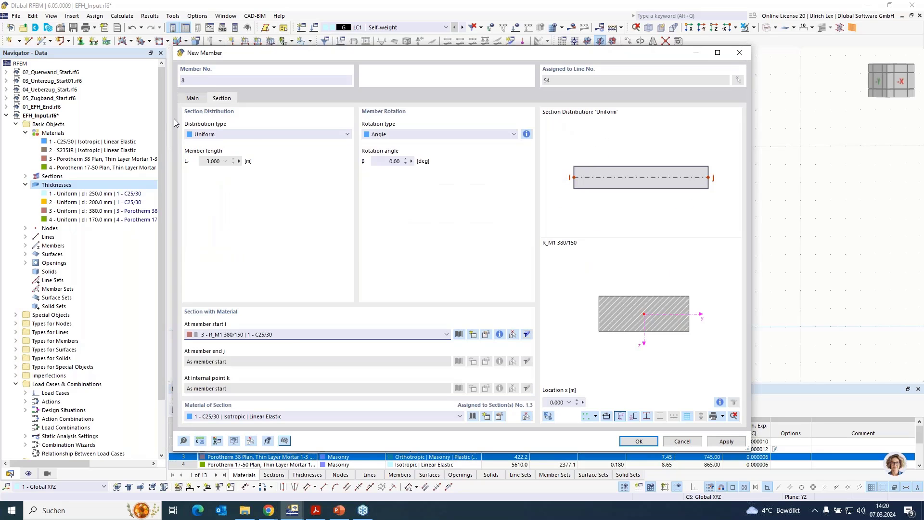
{"action": "left_click", "coordinate": [289, 334]}
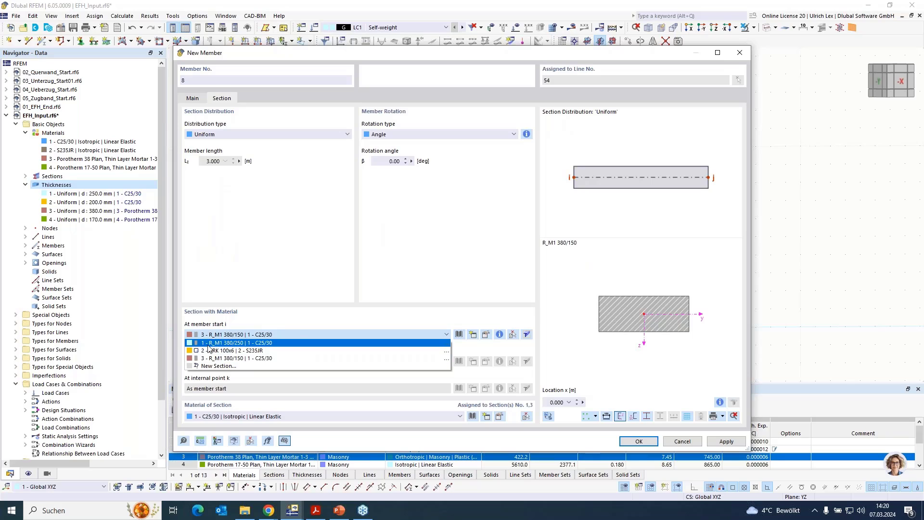
{"action": "left_click", "coordinate": [289, 342]}
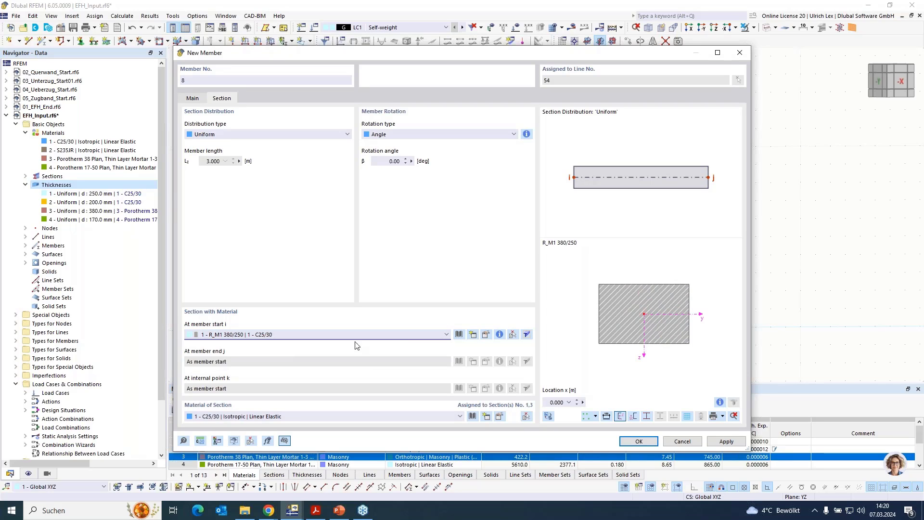
Step: Create a massive rectangular section 170 mm wide and 250 mm high in C25/30 and apply it to the interior lintel member
{"action": "left_click", "coordinate": [472, 336]}
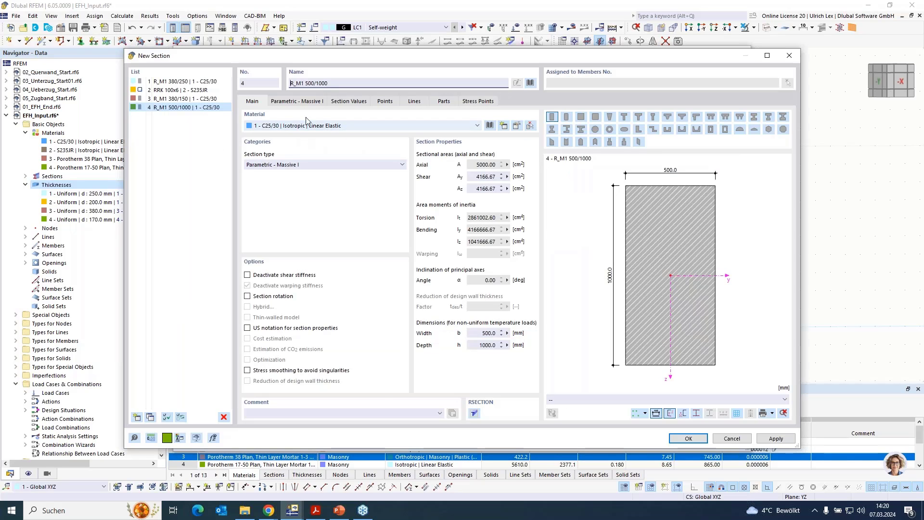
{"action": "left_click", "coordinate": [309, 101]}
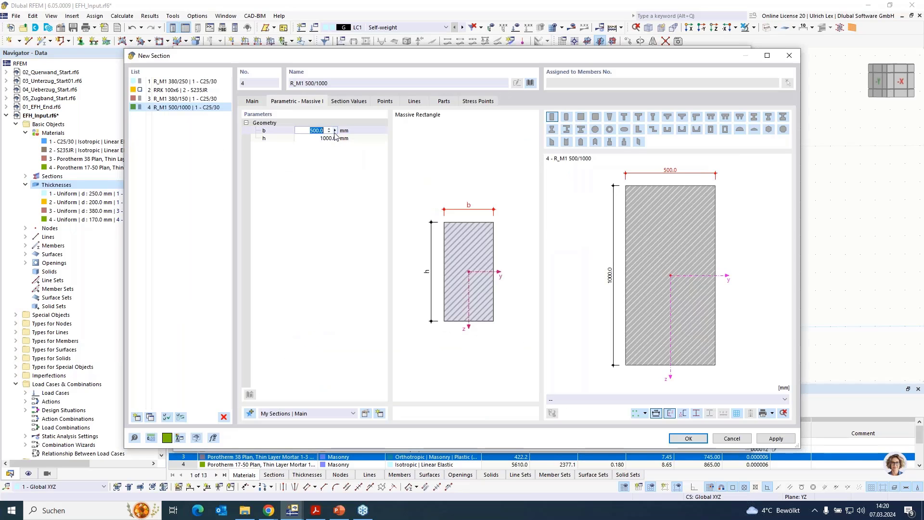
{"action": "type", "text": "170"}
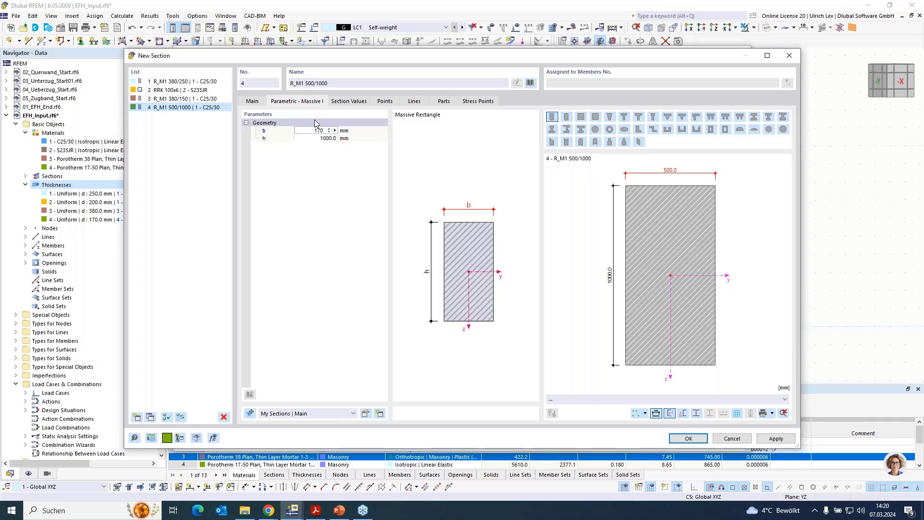
{"action": "left_click", "coordinate": [330, 141]}
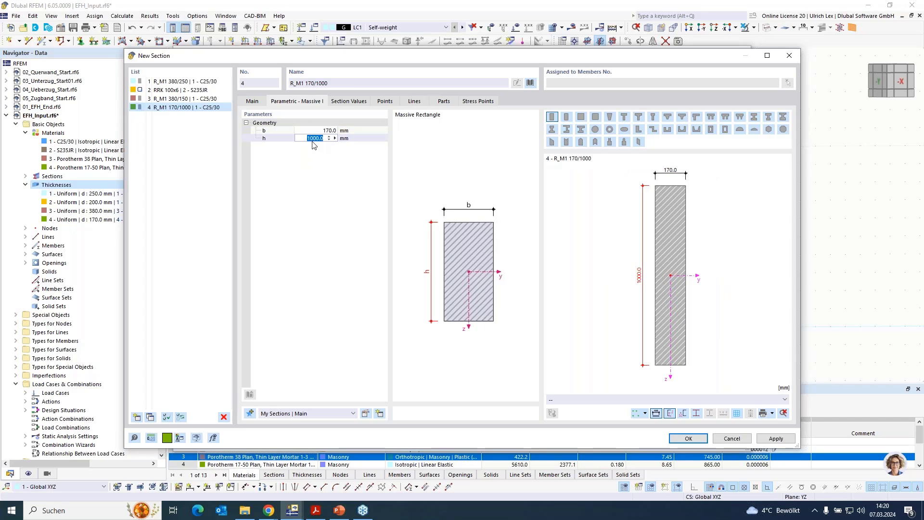
{"action": "type", "text": "250"}
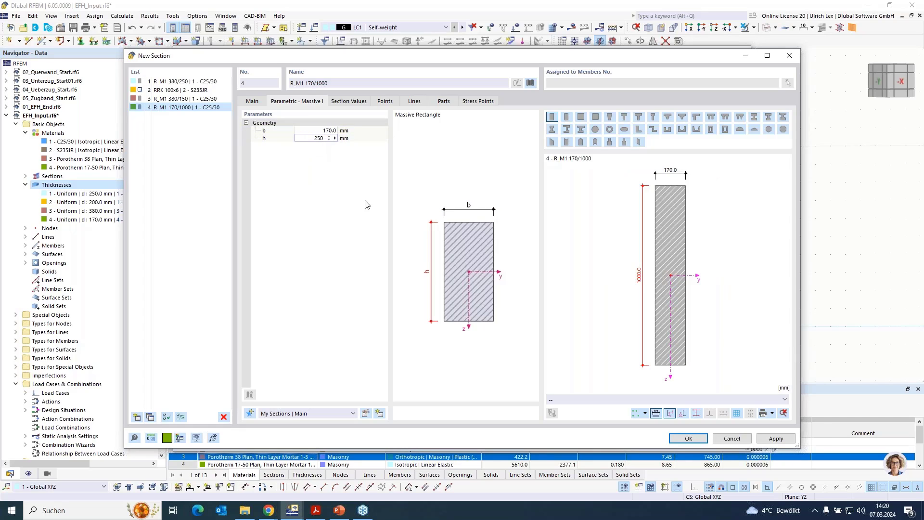
{"action": "key", "text": "Return"}
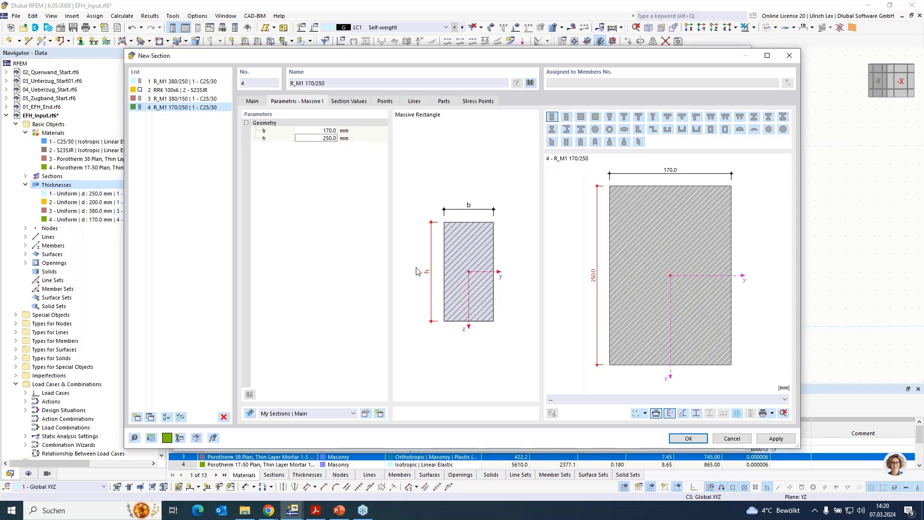
{"action": "left_click", "coordinate": [697, 440]}
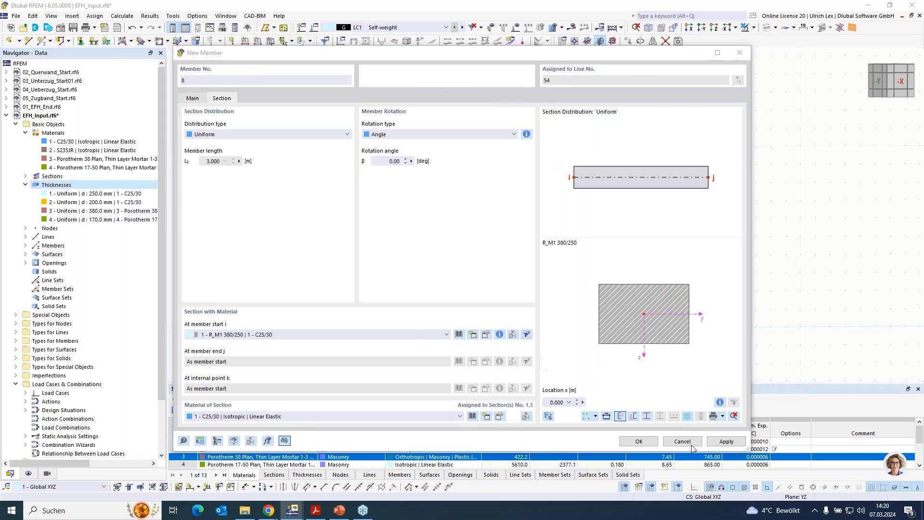
{"action": "left_click", "coordinate": [653, 446]}
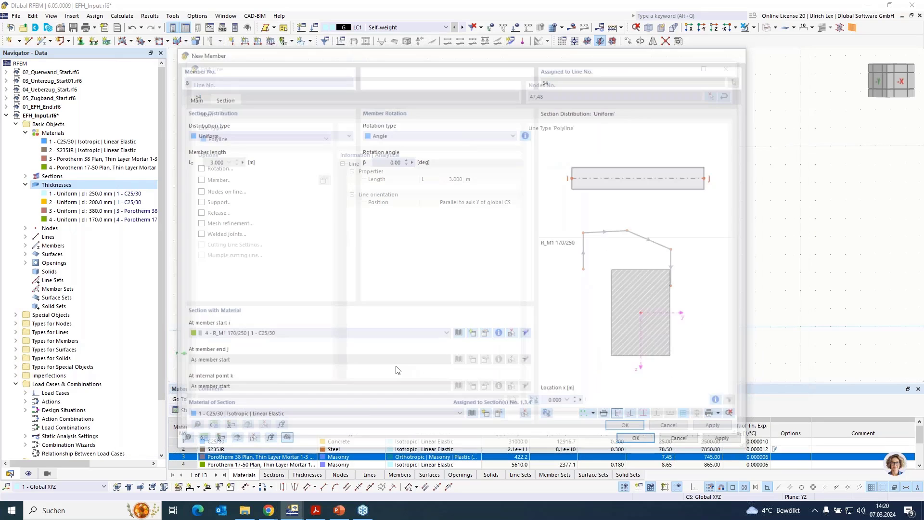
{"action": "left_click", "coordinate": [621, 425]}
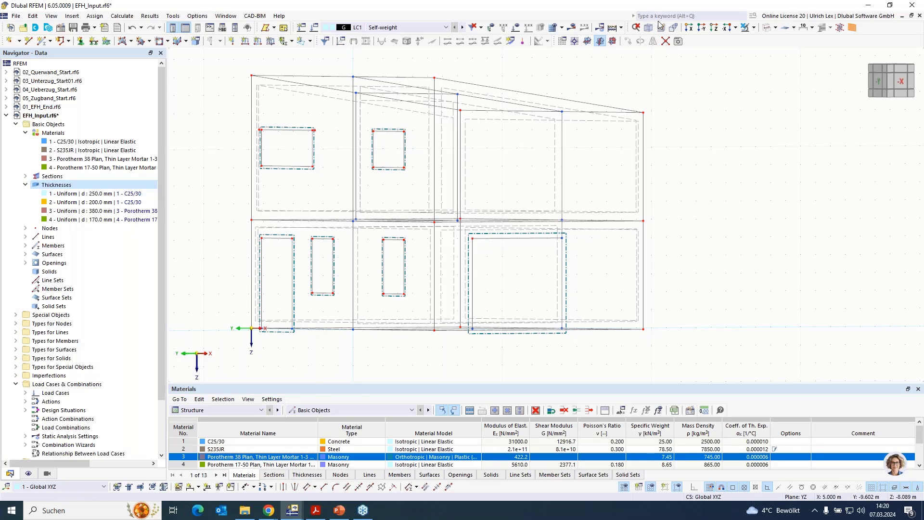
Step: Switch to solid rendering and isolate the interior wall in the plane X = 5 m to examine the lintel over its opening
{"action": "left_click", "coordinate": [766, 29]}
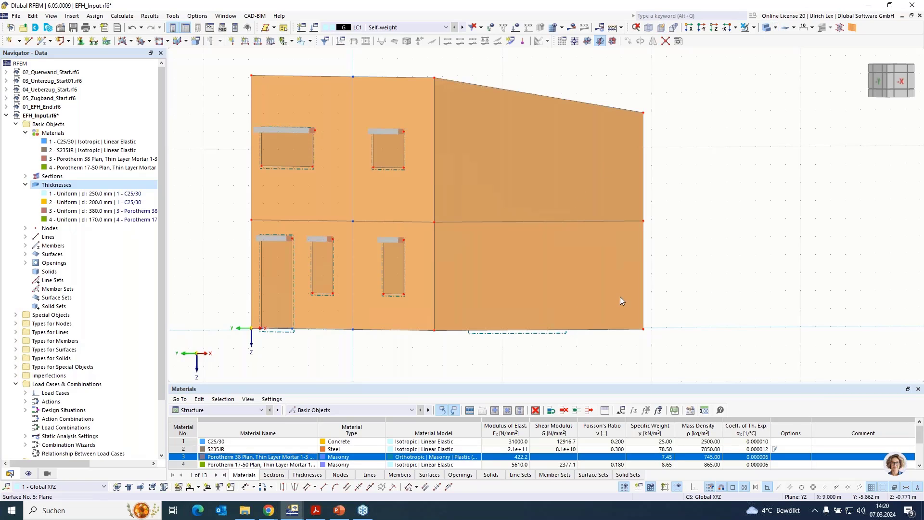
{"action": "middle_click_drag", "start_coordinate": [619, 296], "coordinate": [621, 354], "text": "ctrl"}
{"action": "left_click_drag", "start_coordinate": [449, 59], "coordinate": [490, 378]}
{"action": "left_click", "coordinate": [754, 28]}
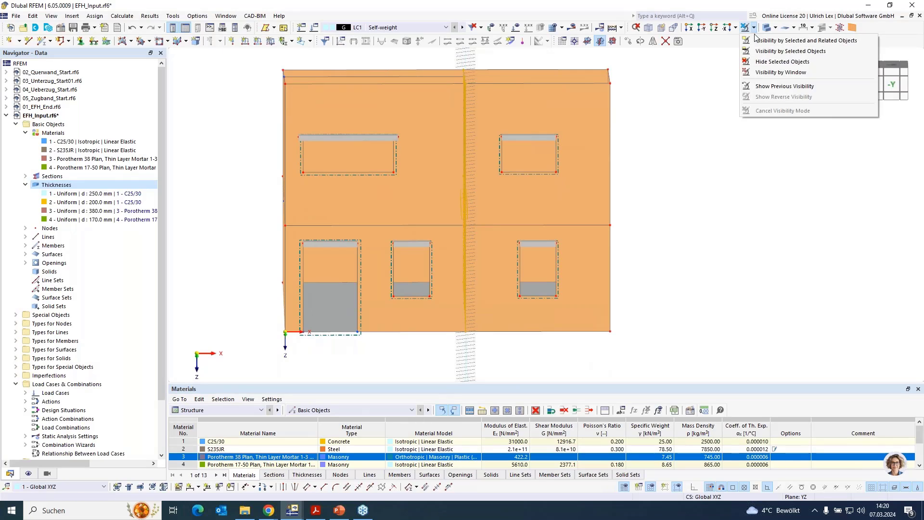
{"action": "left_click", "coordinate": [770, 40]}
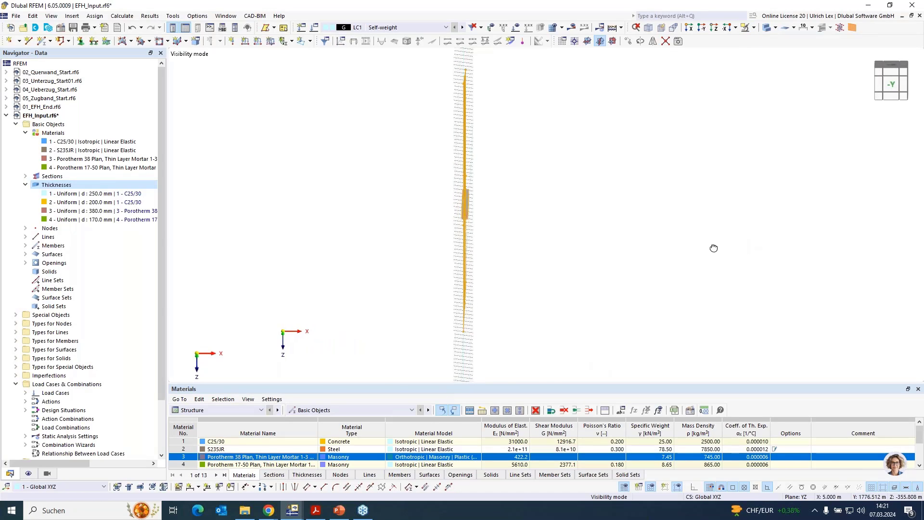
{"action": "middle_click_drag", "start_coordinate": [713, 248], "coordinate": [622, 252], "text": "ctrl"}
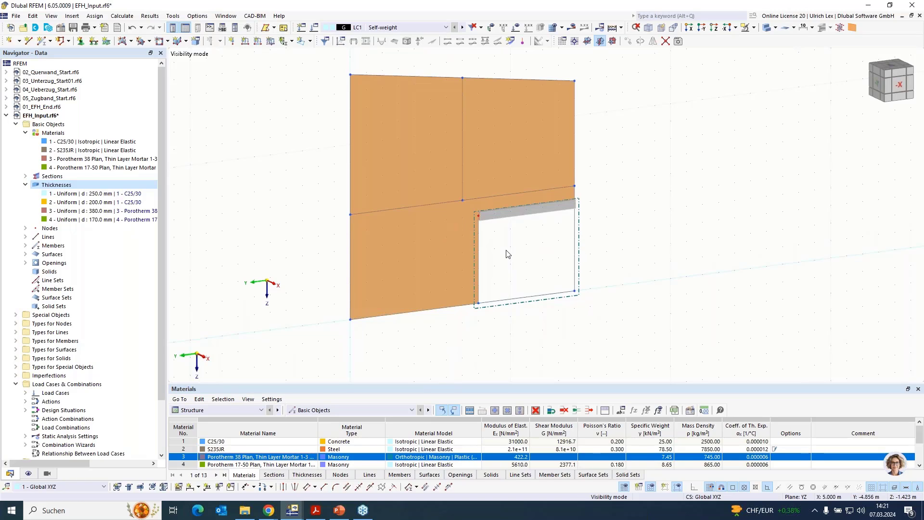
Step: Cancel the visibility mode to show the whole house model again
{"action": "left_click", "coordinate": [754, 27]}
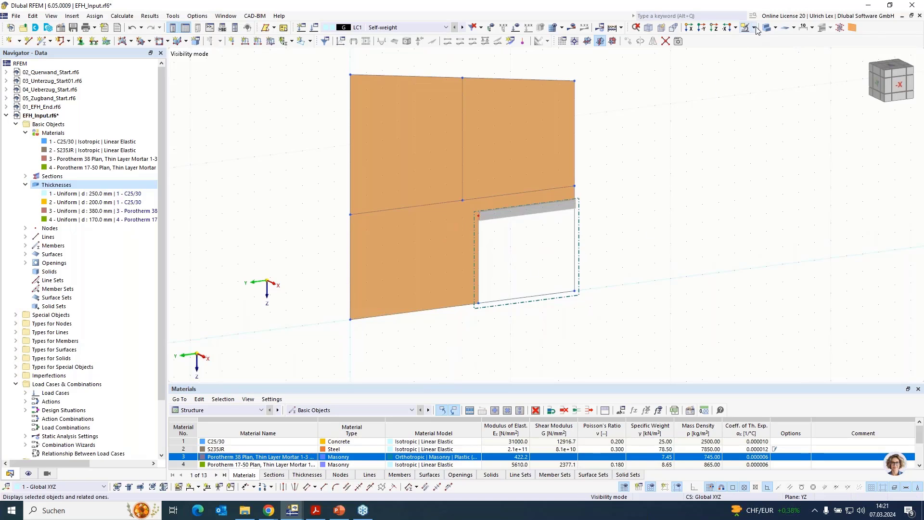
{"action": "left_click", "coordinate": [774, 114]}
{"action": "scroll", "coordinate": [462, 358], "scroll_direction": "down", "scroll_amount": 4}
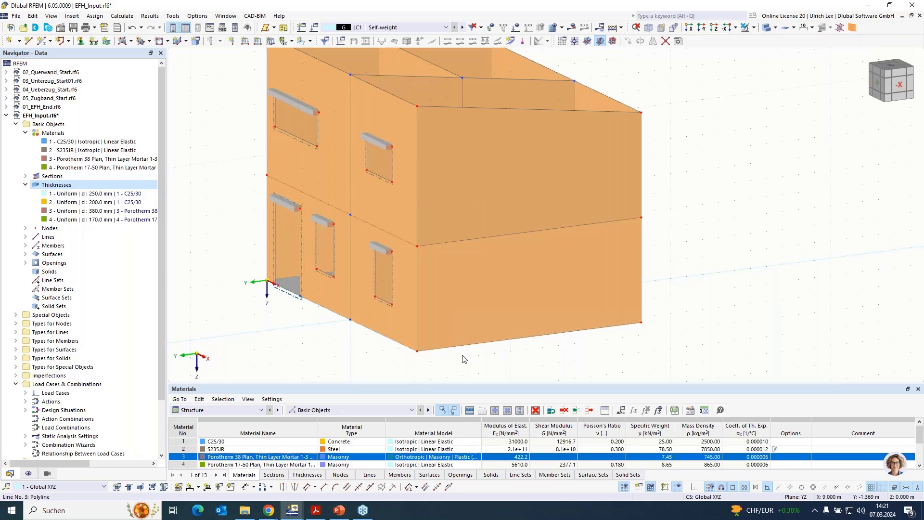
{"action": "middle_click_drag", "start_coordinate": [452, 369], "coordinate": [489, 362], "text": "ctrl"}
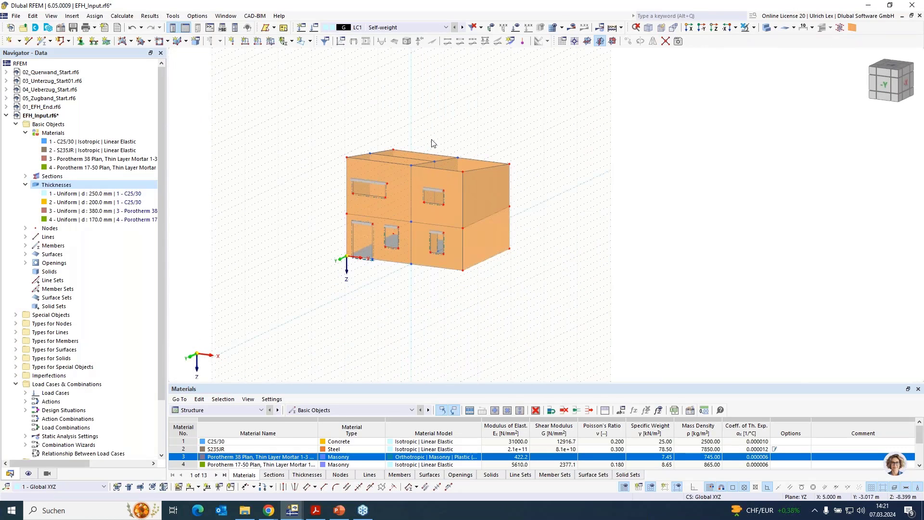
Step: Select all top edge lines of the upper-storey walls and start a member on them
{"action": "scroll", "coordinate": [455, 139], "scroll_direction": "up", "scroll_amount": 2}
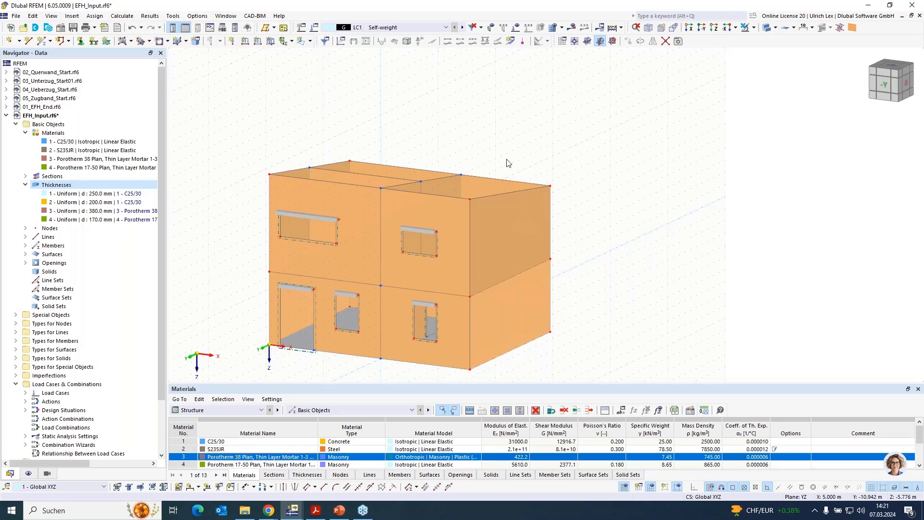
{"action": "middle_click_drag", "start_coordinate": [646, 229], "coordinate": [529, 205], "text": "ctrl"}
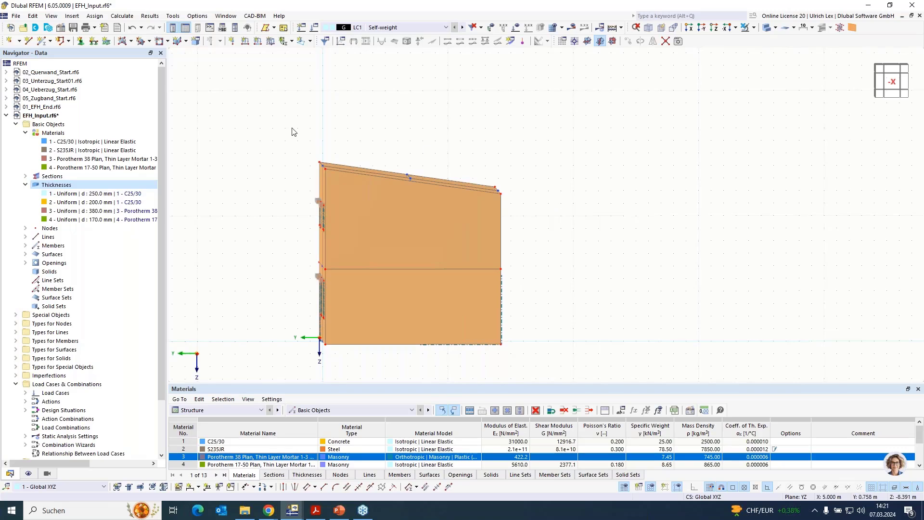
{"action": "left_click_drag", "start_coordinate": [291, 127], "coordinate": [534, 181]}
{"action": "middle_click_drag", "start_coordinate": [588, 217], "coordinate": [604, 224], "text": "ctrl"}
{"action": "left_click_drag", "start_coordinate": [303, 117], "coordinate": [530, 196]}
{"action": "middle_click_drag", "start_coordinate": [530, 195], "coordinate": [579, 213], "text": "ctrl"}
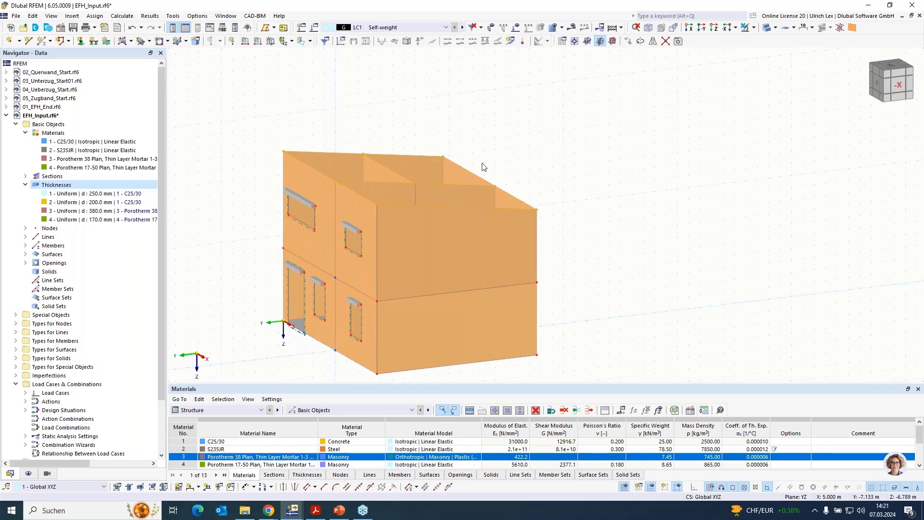
{"action": "scroll", "coordinate": [469, 172], "scroll_direction": "up", "scroll_amount": 3}
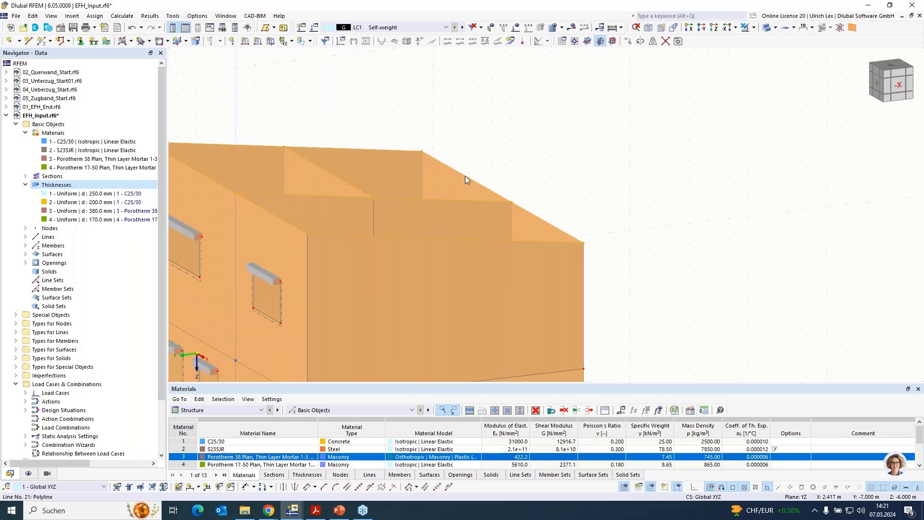
{"action": "double_click", "coordinate": [465, 175]}
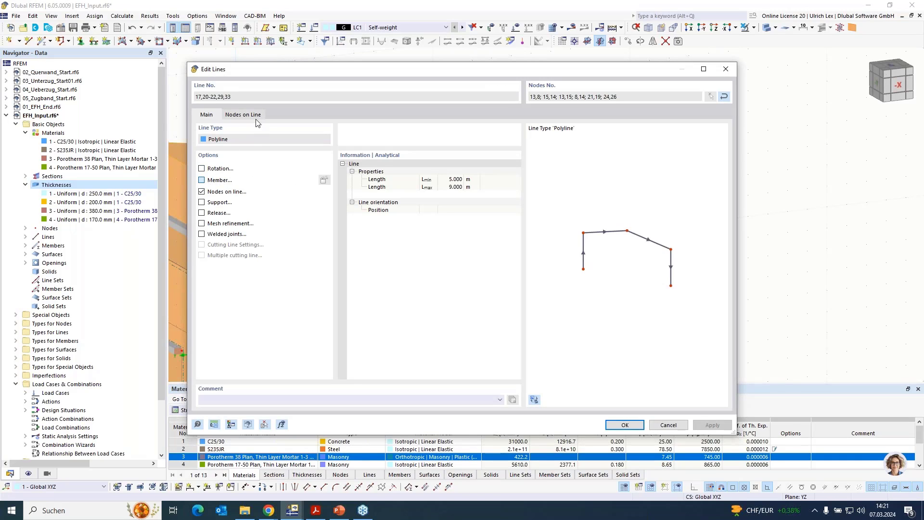
{"action": "left_click", "coordinate": [201, 180]}
{"action": "left_click", "coordinate": [222, 98]}
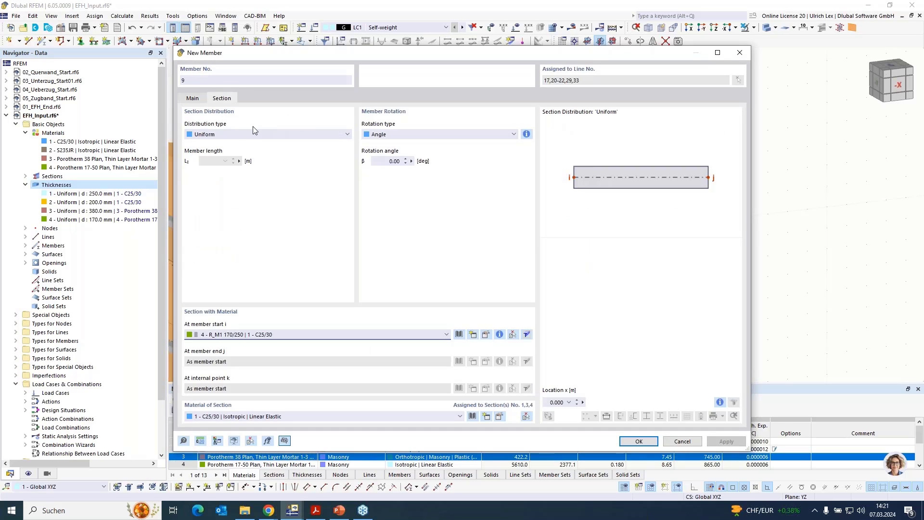
Step: Create a massive rectangular C25/30 section 380 mm wide and 250 mm high and confirm the new members on the selected wall-top lines
{"action": "left_click", "coordinate": [471, 336]}
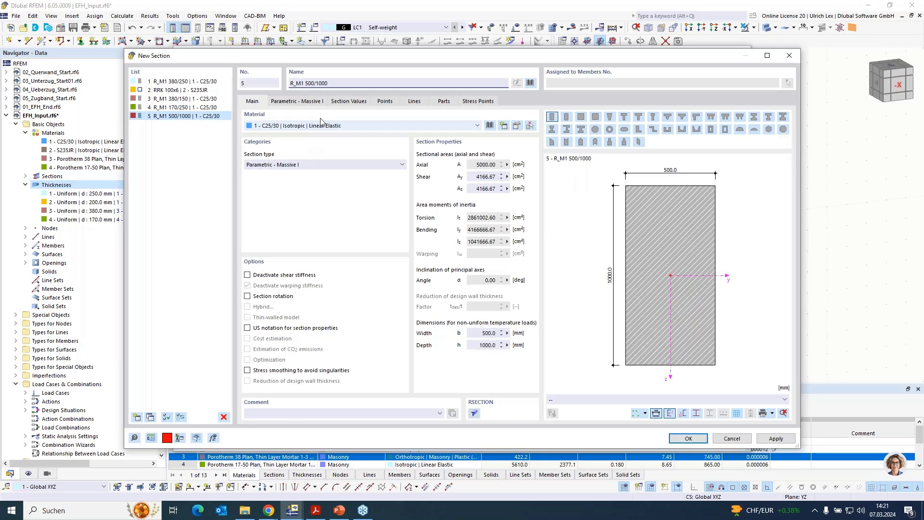
{"action": "left_click", "coordinate": [303, 102]}
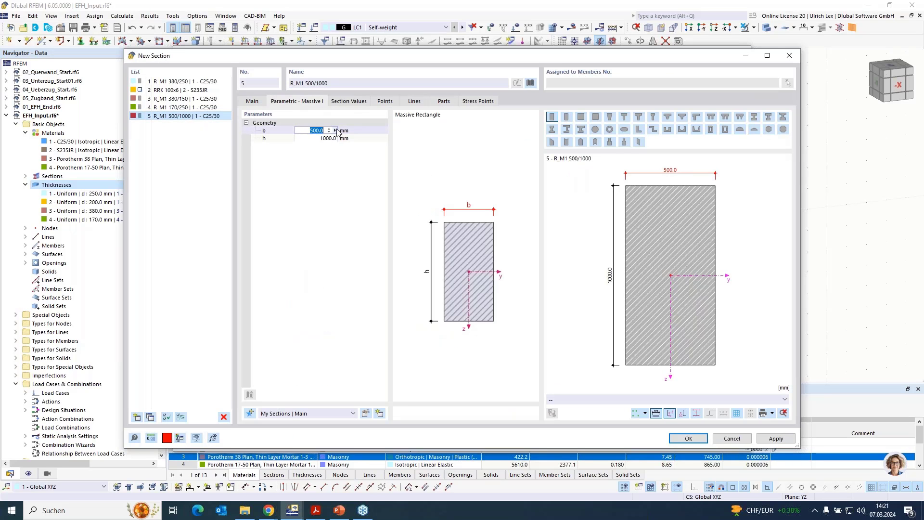
{"action": "type", "text": "380"}
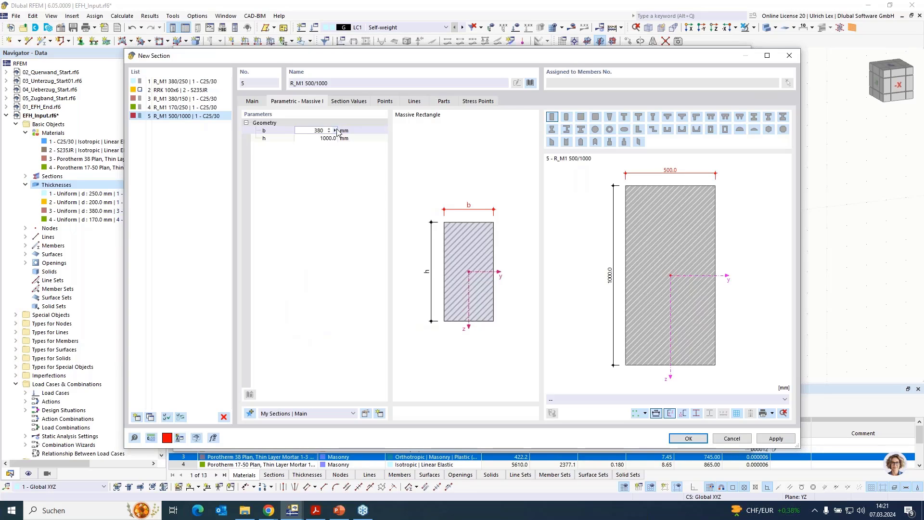
{"action": "key", "text": "Tab"}
{"action": "type", "text": "2"}
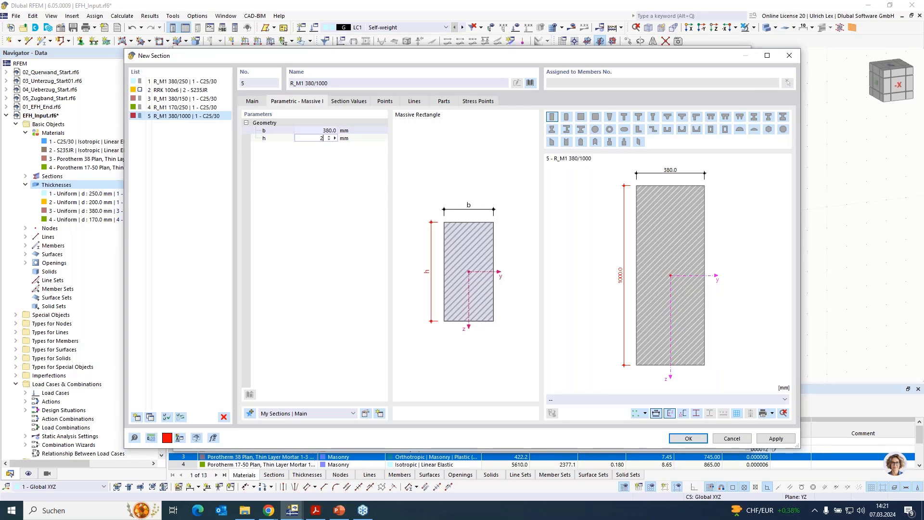
{"action": "key", "text": "Return"}
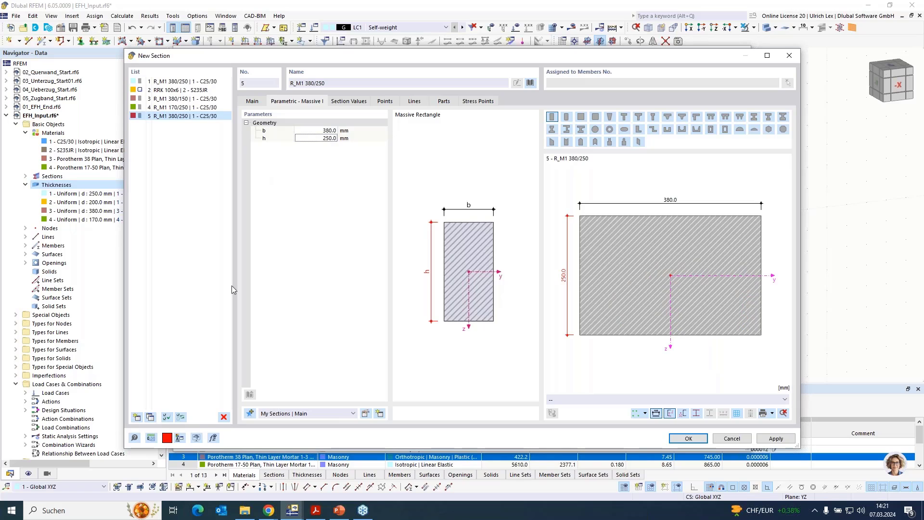
{"action": "left_click", "coordinate": [686, 438]}
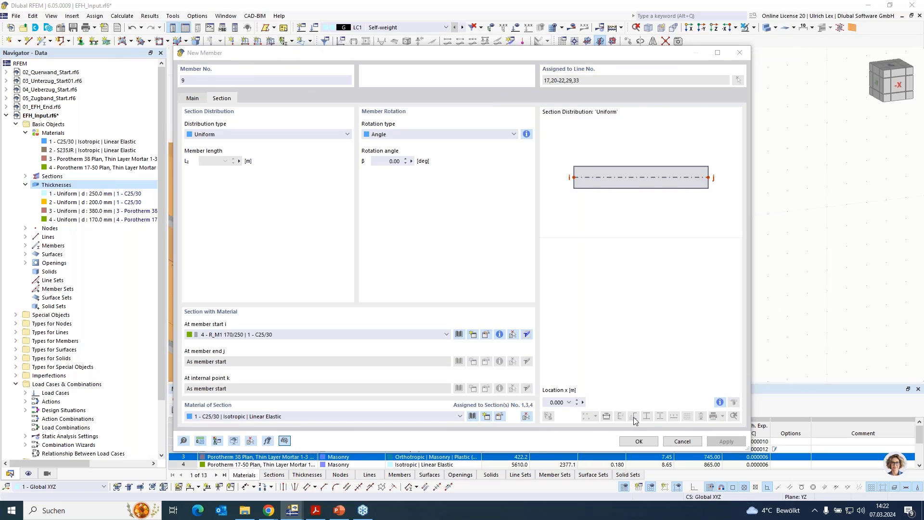
{"action": "key", "text": "Return"}
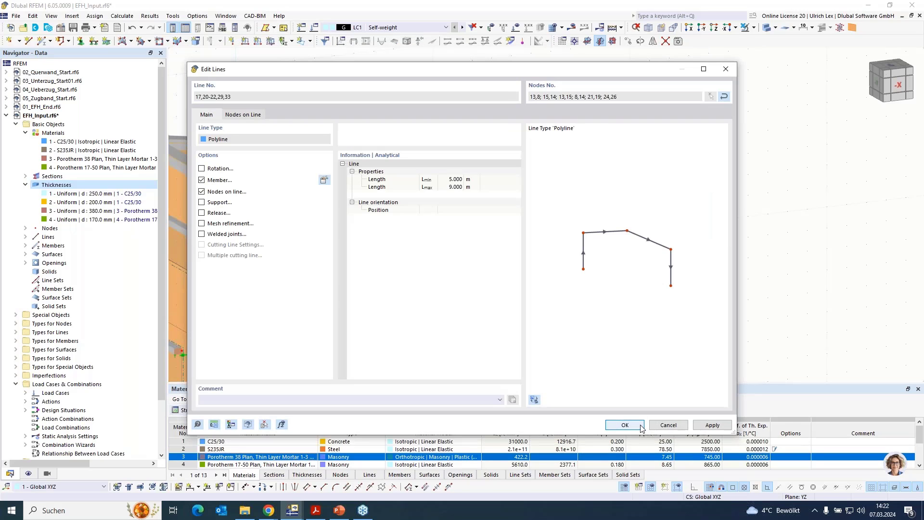
{"action": "left_click", "coordinate": [625, 425]}
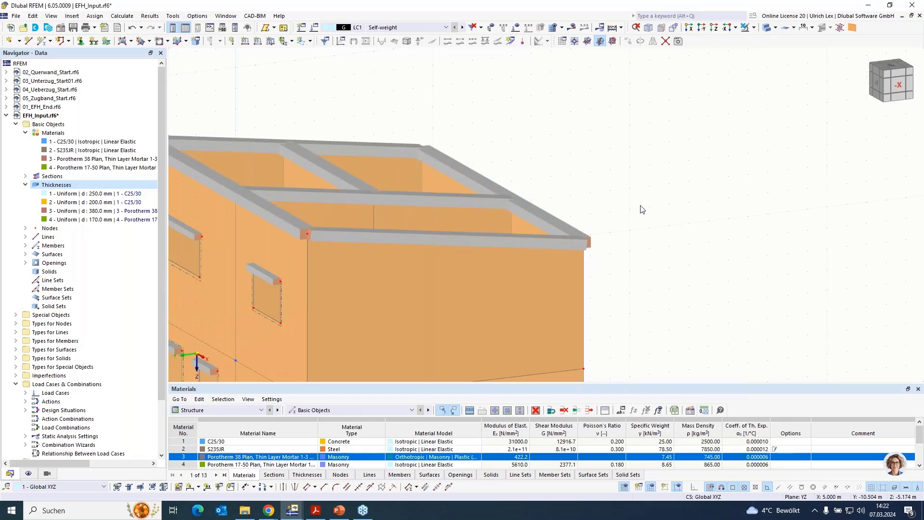
Step: Examine the whole house from outside, including the wall-top beams, window lintels and door opening
{"action": "middle_click_drag", "start_coordinate": [678, 208], "coordinate": [702, 199], "text": "ctrl"}
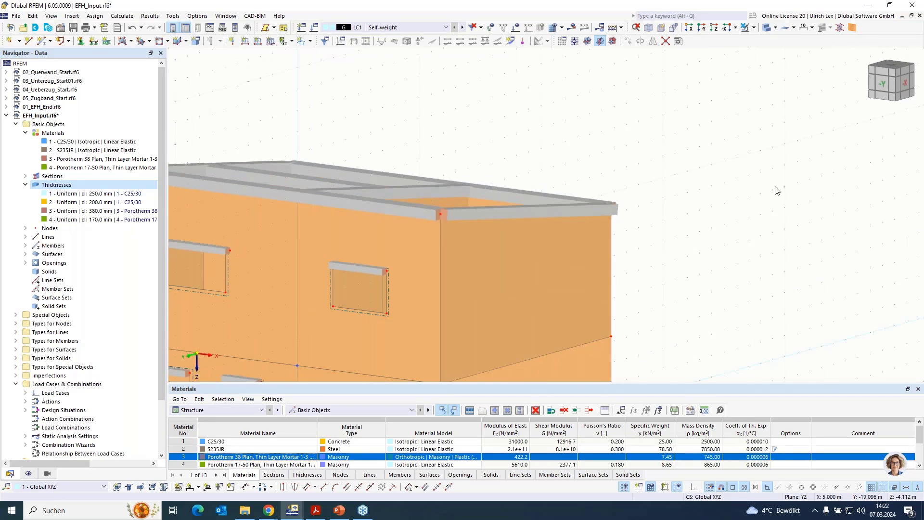
{"action": "scroll", "coordinate": [772, 189], "scroll_direction": "down", "scroll_amount": 3}
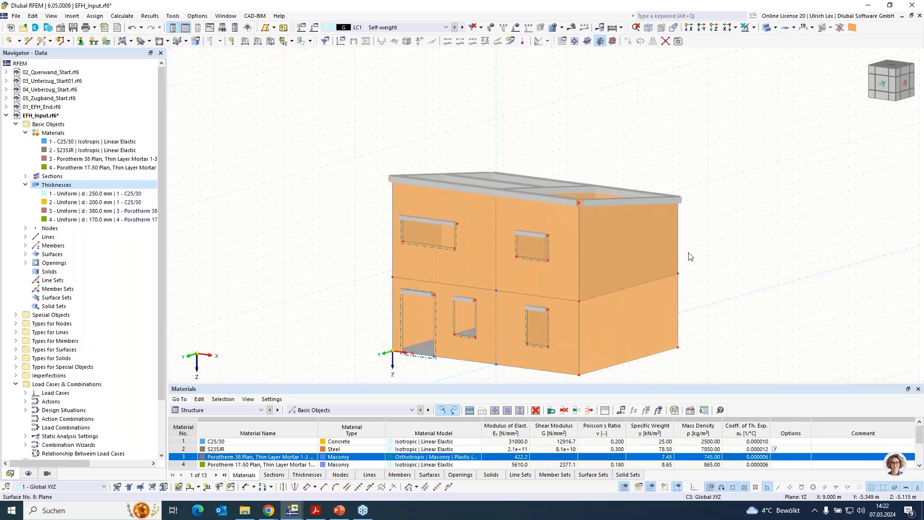
{"action": "mouse_move", "coordinate": [693, 280]}
{"action": "middle_mouse_down", "text": "ctrl"}
{"action": "mouse_move", "coordinate": [748, 271]}
{"action": "mouse_move", "coordinate": [773, 282]}
{"action": "mouse_move", "coordinate": [750, 305]}
{"action": "mouse_move", "coordinate": [689, 305]}
{"action": "mouse_move", "coordinate": [685, 294]}
{"action": "middle_mouse_up", "text": "ctrl"}
{"action": "scroll", "coordinate": [388, 99], "scroll_direction": "down", "scroll_amount": 3}
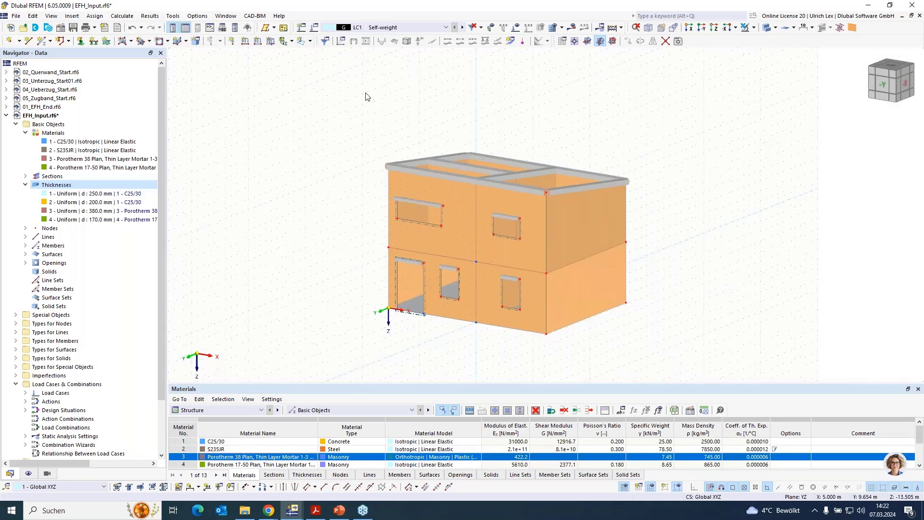
{"action": "scroll", "coordinate": [507, 174], "scroll_direction": "up", "scroll_amount": 2}
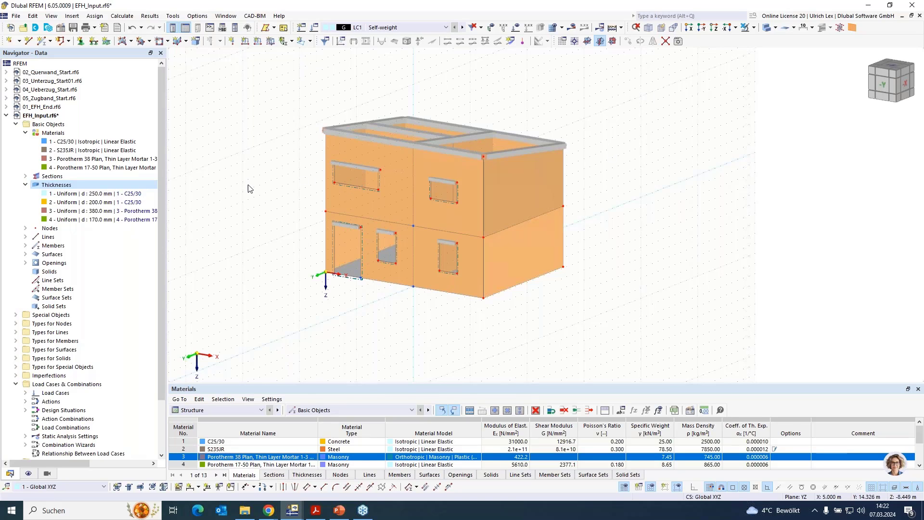
{"action": "middle_click_drag", "start_coordinate": [234, 212], "coordinate": [253, 206], "text": "ctrl"}
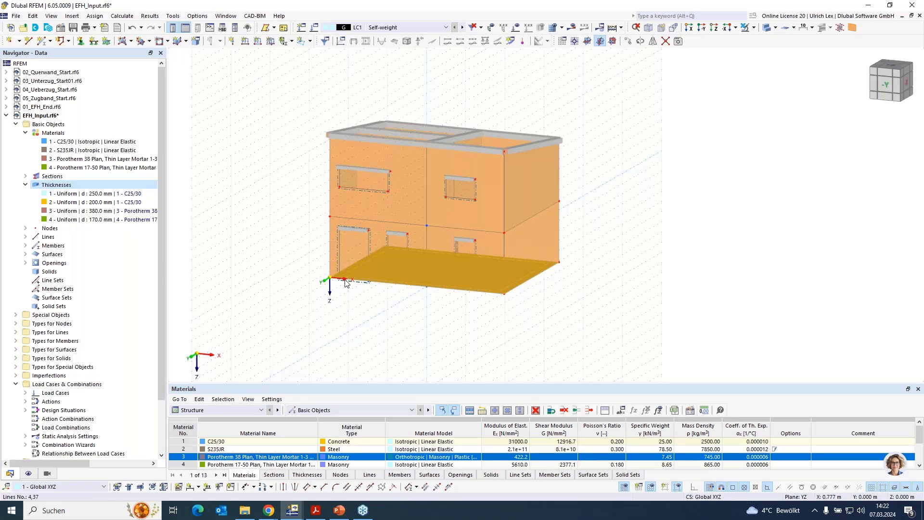
{"action": "left_click", "coordinate": [341, 307]}
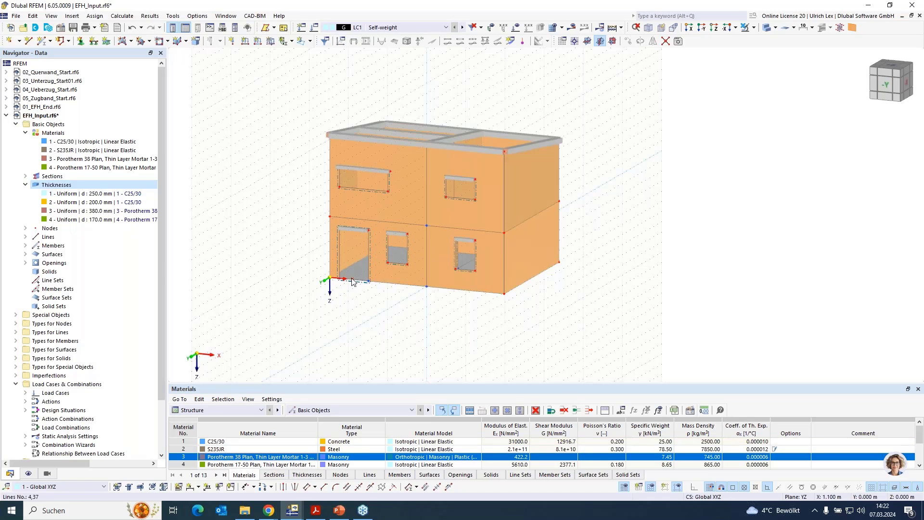
Step: Enable hinges for the ground-floor slab and start defining a new line hinge for it
{"action": "scroll", "coordinate": [354, 281], "scroll_direction": "up", "scroll_amount": 3}
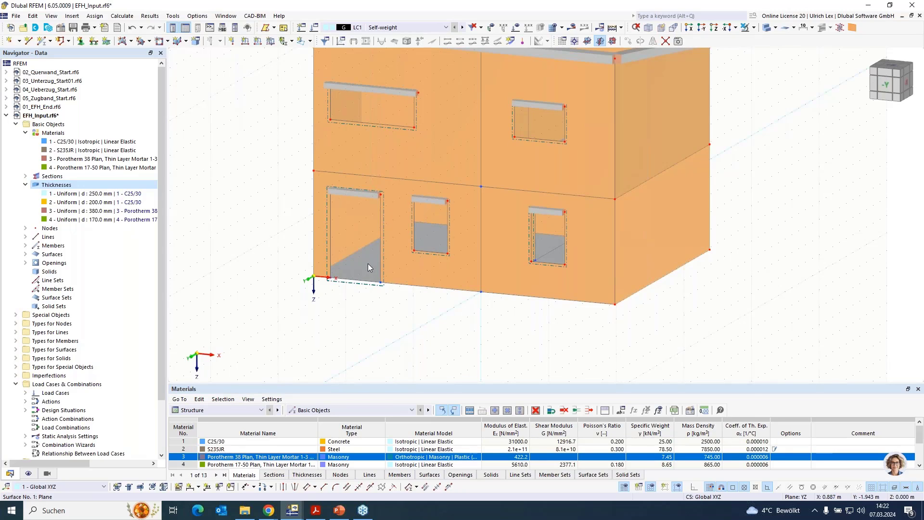
{"action": "double_click", "coordinate": [368, 264]}
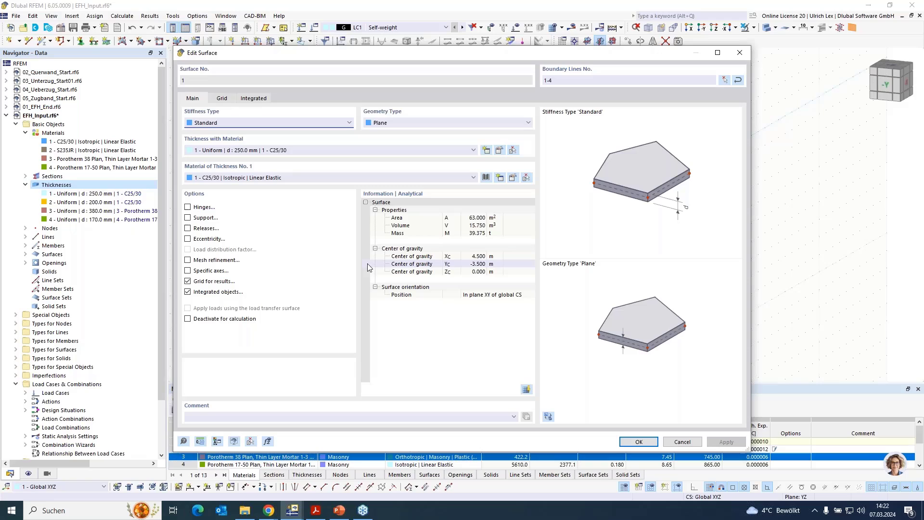
{"action": "left_click", "coordinate": [188, 208]}
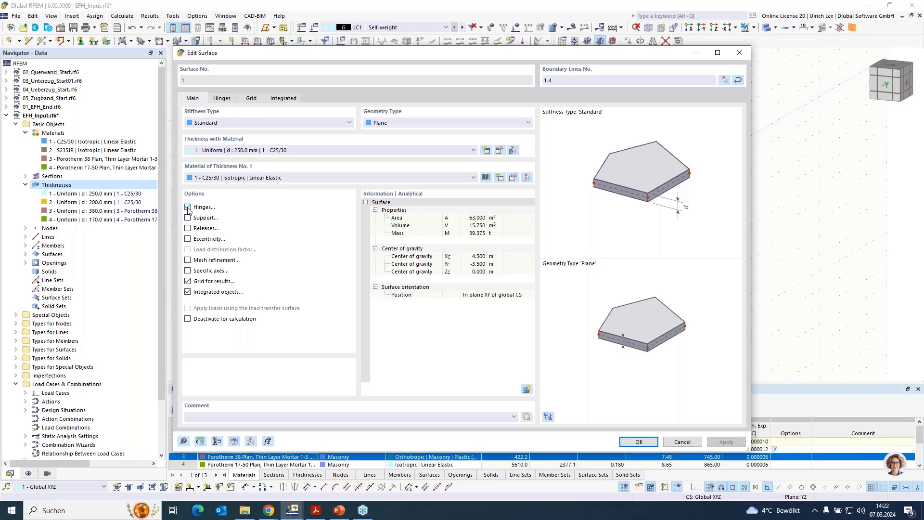
{"action": "left_click", "coordinate": [219, 100]}
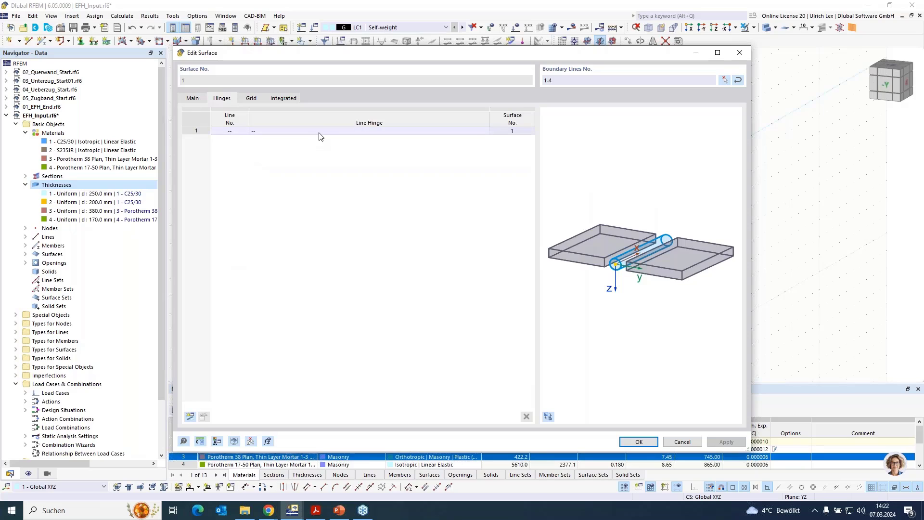
{"action": "left_click", "coordinate": [383, 131]}
{"action": "left_click", "coordinate": [487, 133]}
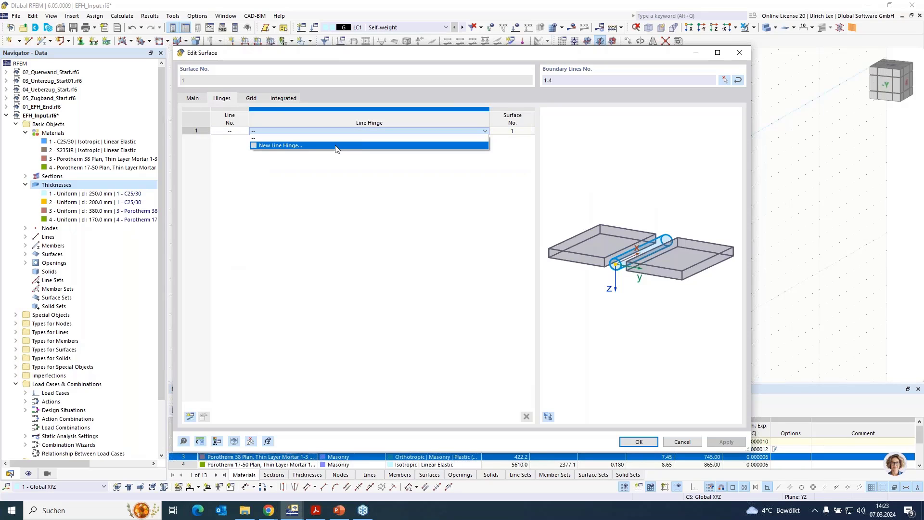
{"action": "left_click", "coordinate": [301, 150]}
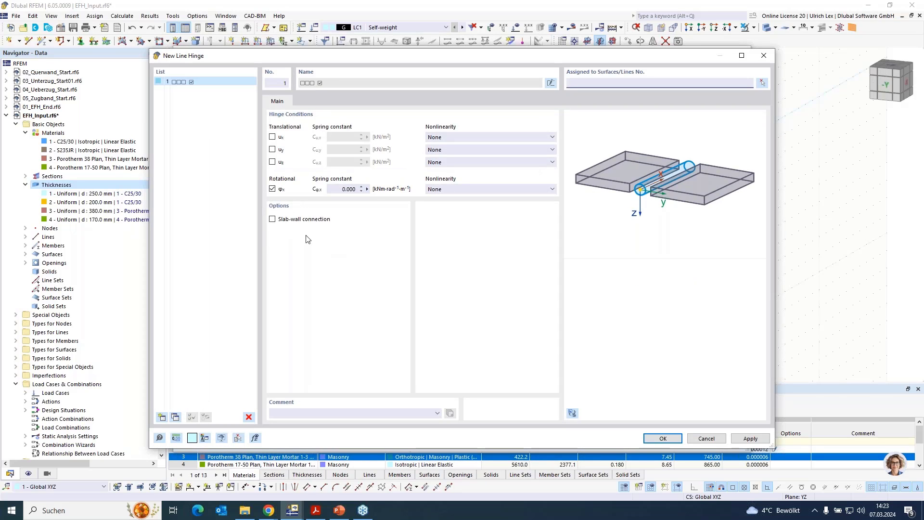
Step: Make the line hinge a slab-wall connection with an offset of 150 mm
{"action": "left_click", "coordinate": [271, 220]}
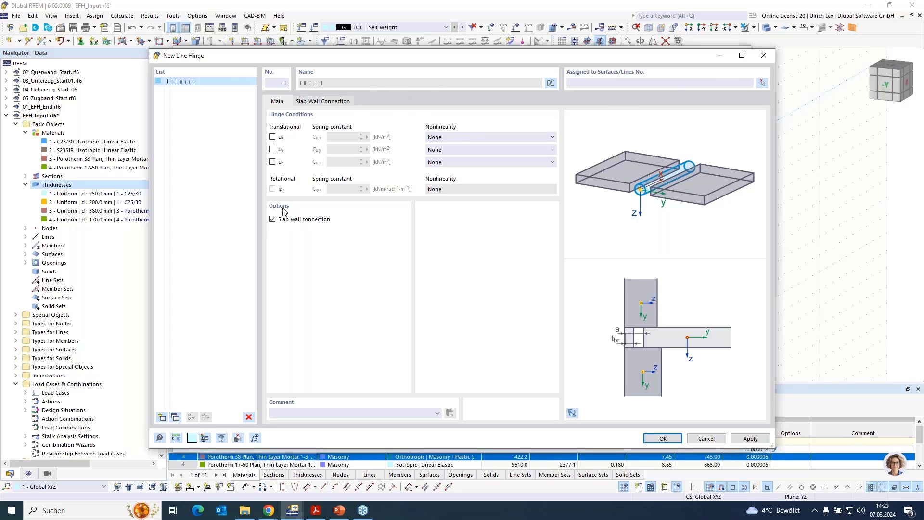
{"action": "left_click", "coordinate": [323, 102]}
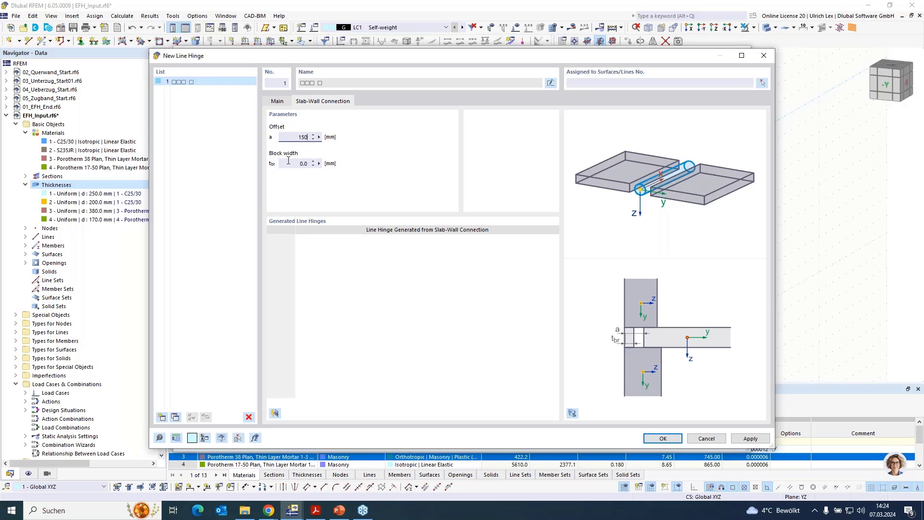
{"action": "left_click", "coordinate": [304, 163]}
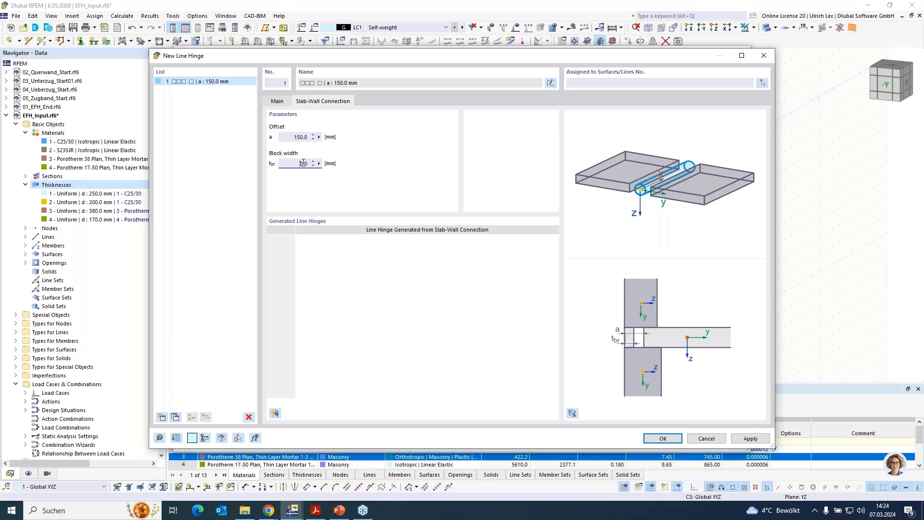
Step: Start picking surfaces and lines for the hinge, switch to transparent model rendering, and clear the mistakenly picked front wall
{"action": "left_click", "coordinate": [766, 83]}
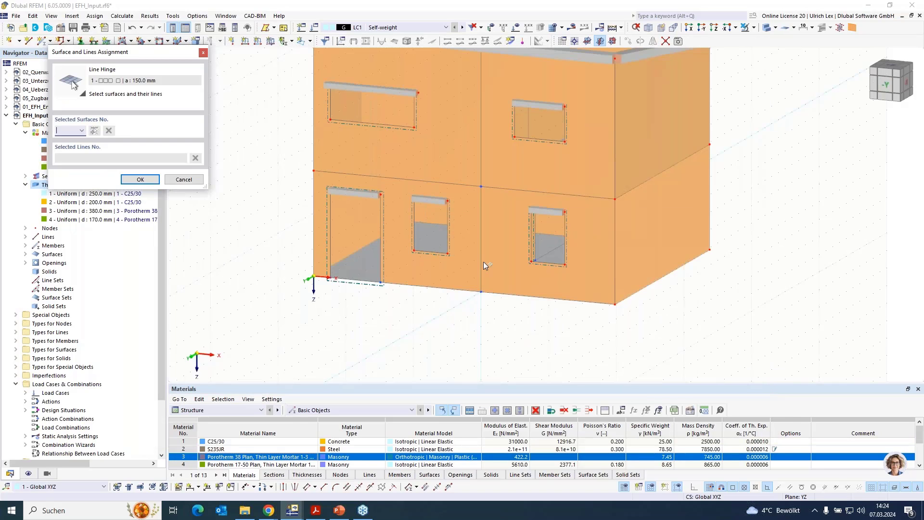
{"action": "left_click", "coordinate": [767, 28]}
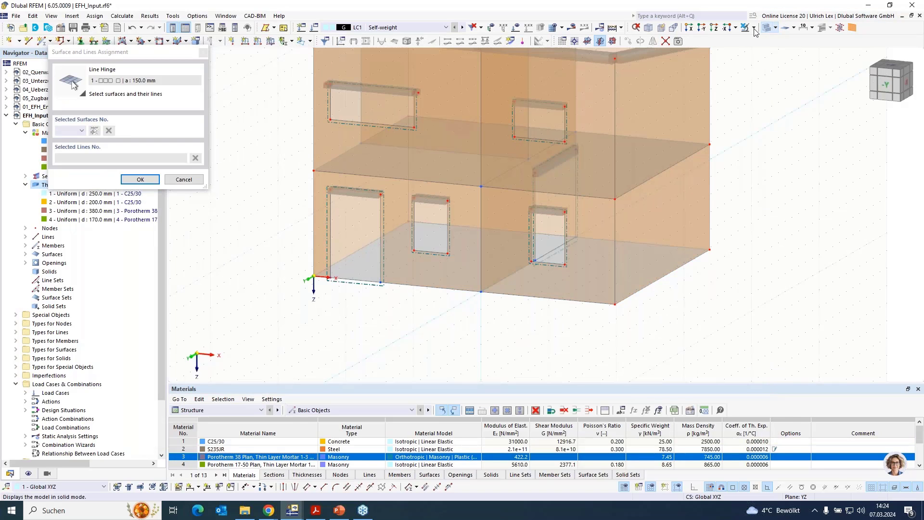
{"action": "scroll", "coordinate": [547, 355], "scroll_direction": "down", "scroll_amount": 1}
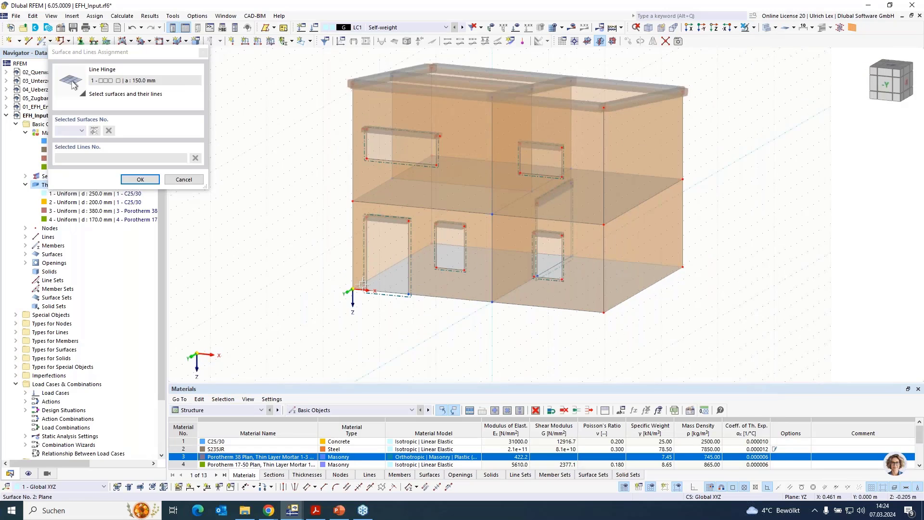
{"action": "scroll", "coordinate": [362, 284], "scroll_direction": "up", "scroll_amount": 3}
{"action": "left_click", "coordinate": [375, 277]}
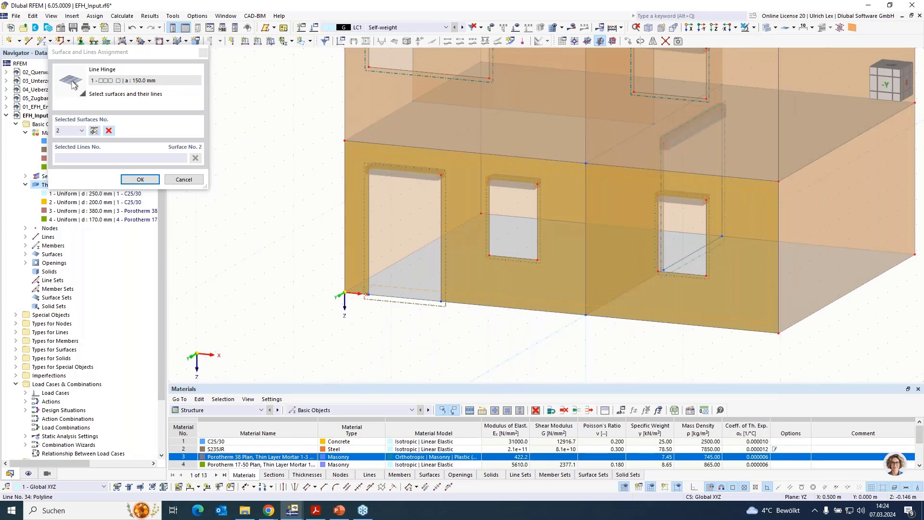
{"action": "left_click", "coordinate": [108, 130]}
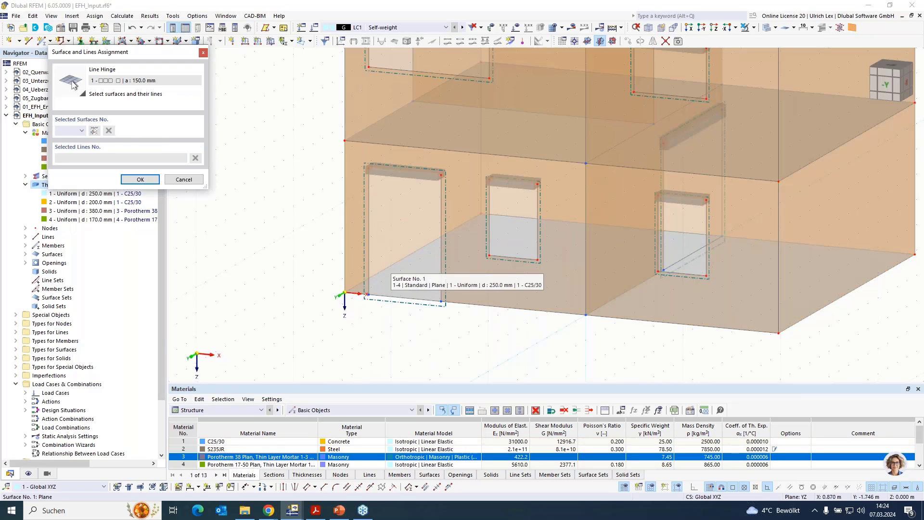
Step: Try to assign the line hinge to the ground-floor slab's front edge, and discard the hinge and surface edits
{"action": "left_click", "coordinate": [358, 301]}
{"action": "scroll", "coordinate": [358, 302], "scroll_direction": "up", "scroll_amount": 4}
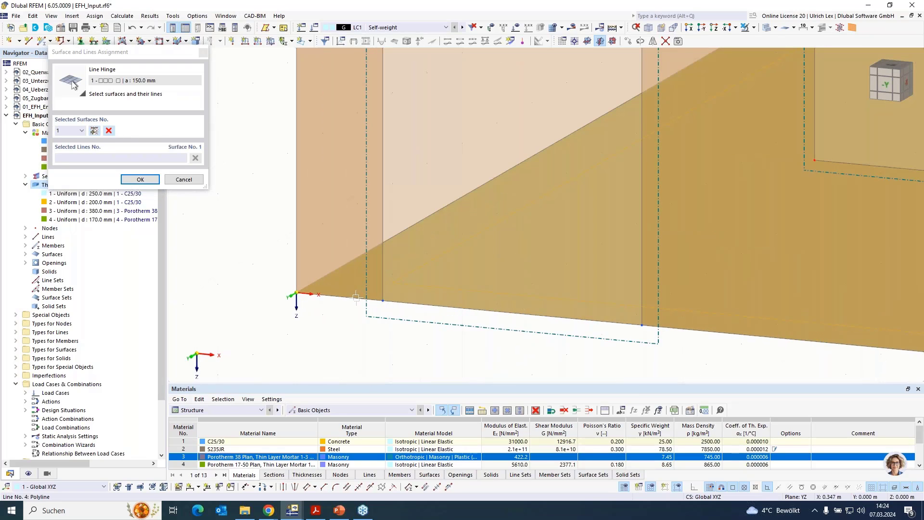
{"action": "left_click", "coordinate": [355, 294]}
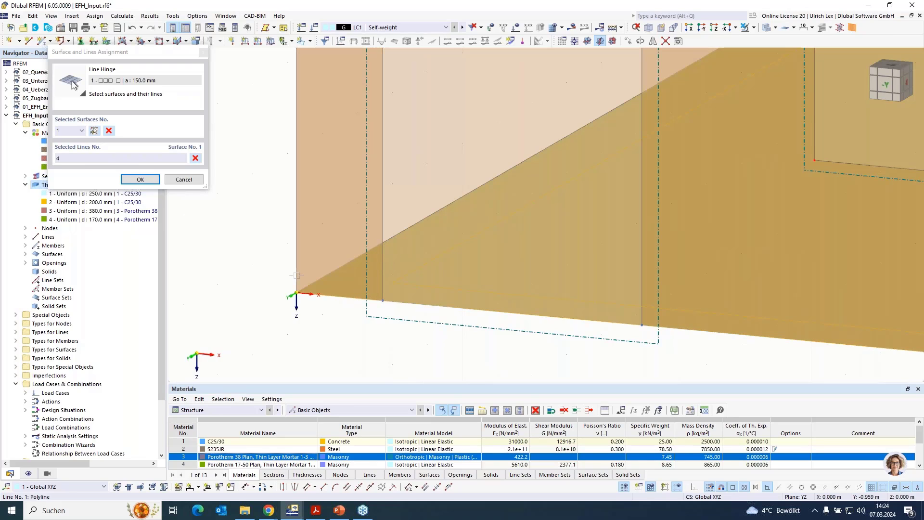
{"action": "right_click", "coordinate": [262, 277]}
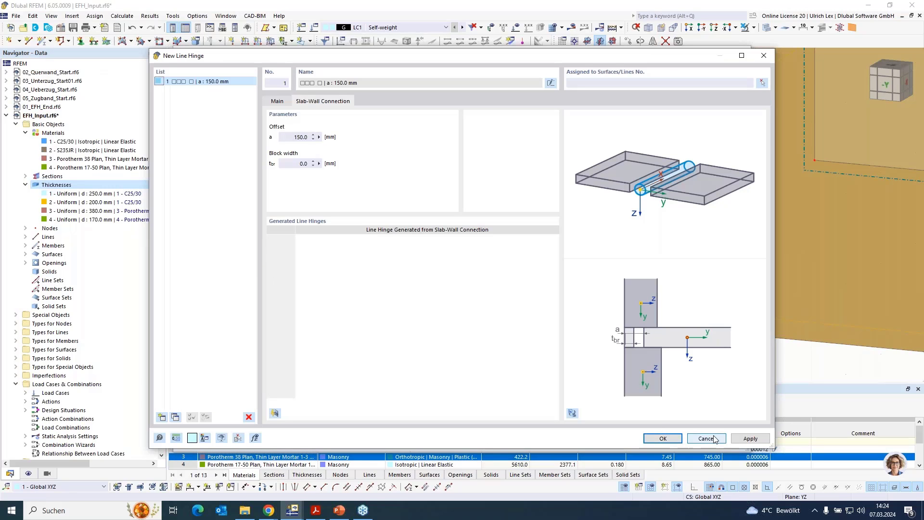
{"action": "left_click", "coordinate": [706, 439]}
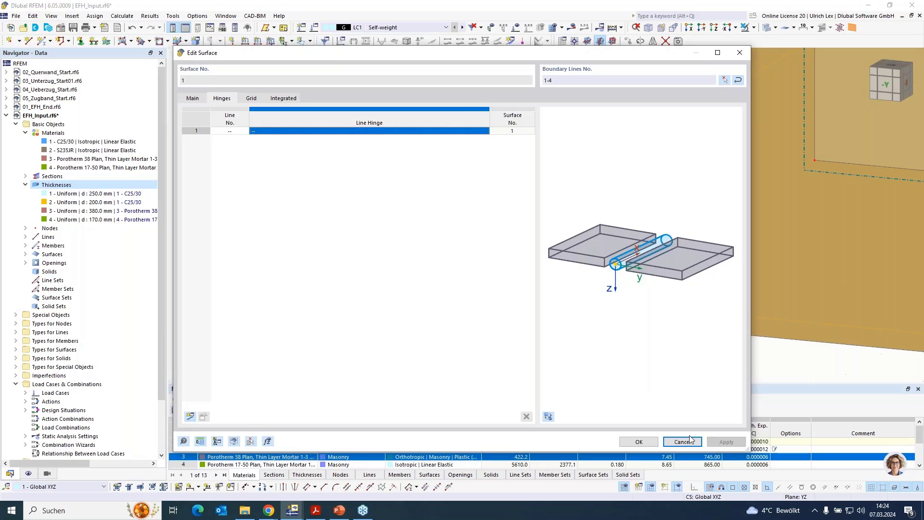
{"action": "left_click", "coordinate": [692, 439]}
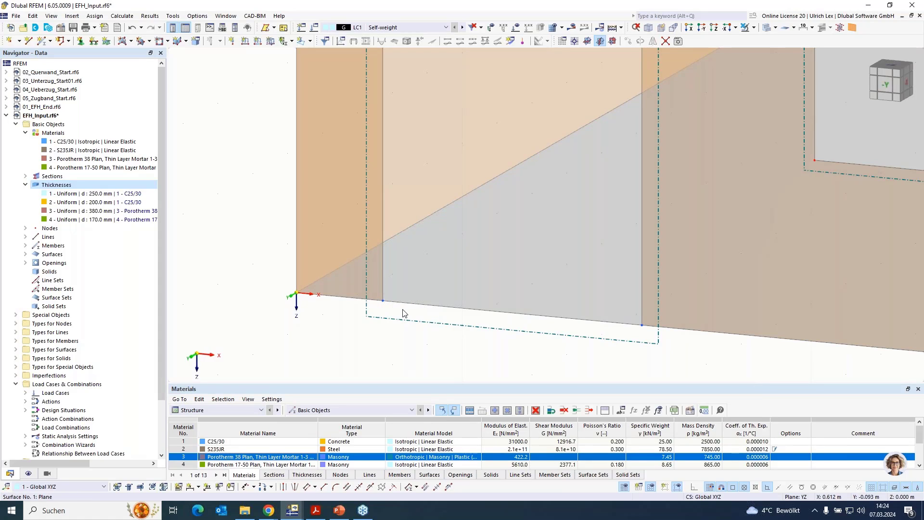
{"action": "left_click", "coordinate": [424, 306]}
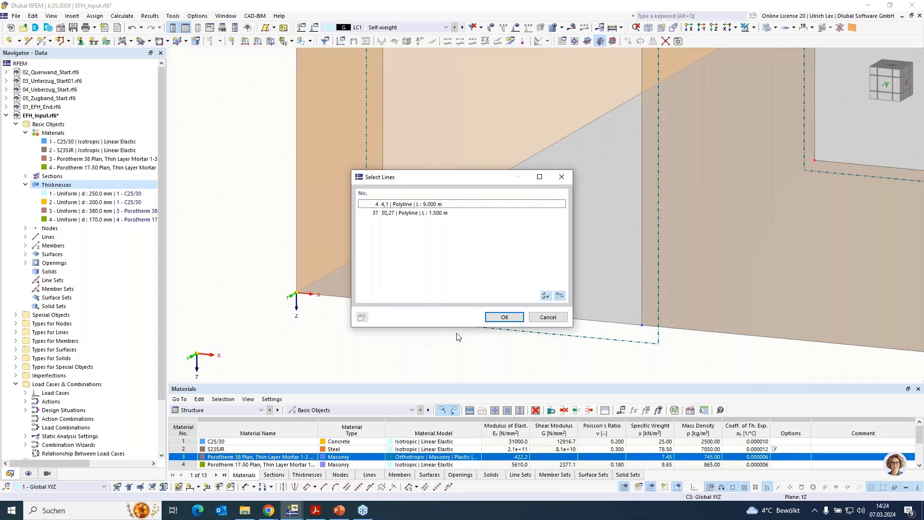
{"action": "left_click", "coordinate": [560, 316]}
{"action": "scroll", "coordinate": [337, 284], "scroll_direction": "down", "scroll_amount": 5}
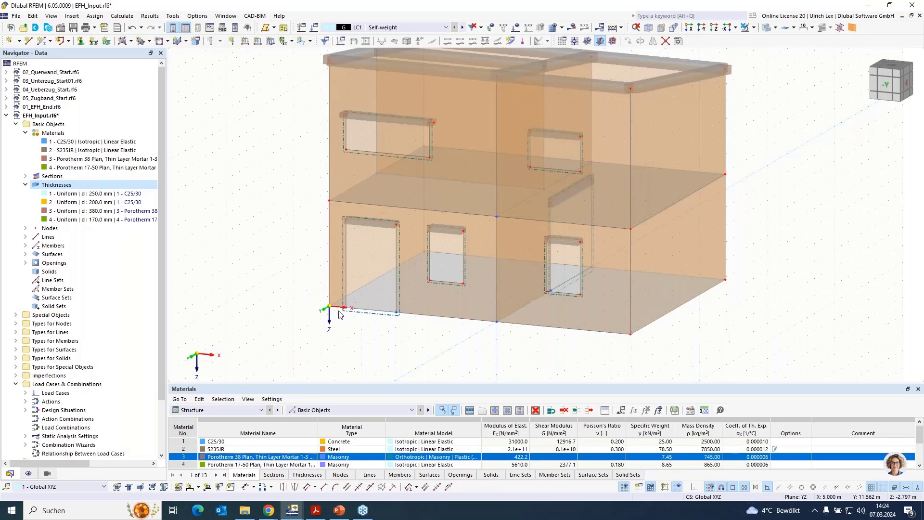
Step: Connect the intersecting lines and members across the whole house model
{"action": "left_click", "coordinate": [665, 42]}
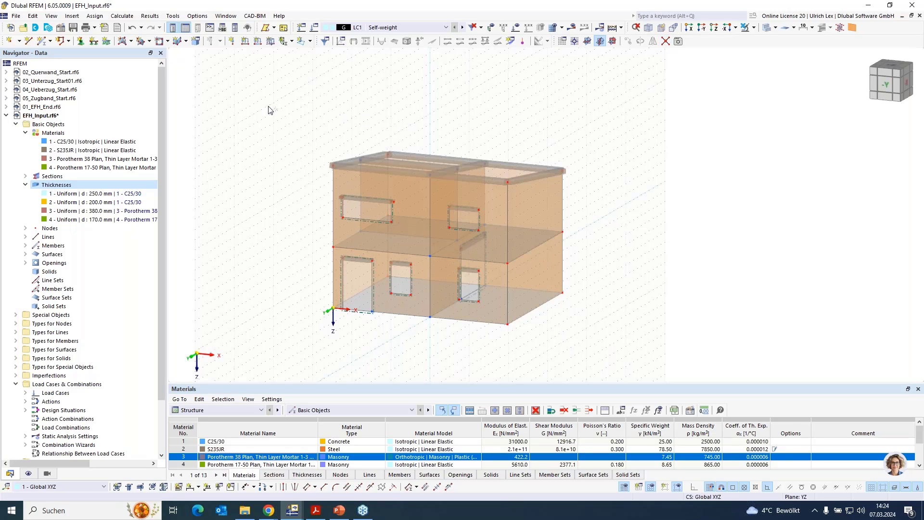
{"action": "left_click_drag", "start_coordinate": [268, 110], "coordinate": [635, 365]}
{"action": "scroll", "coordinate": [308, 330], "scroll_direction": "up", "scroll_amount": 3}
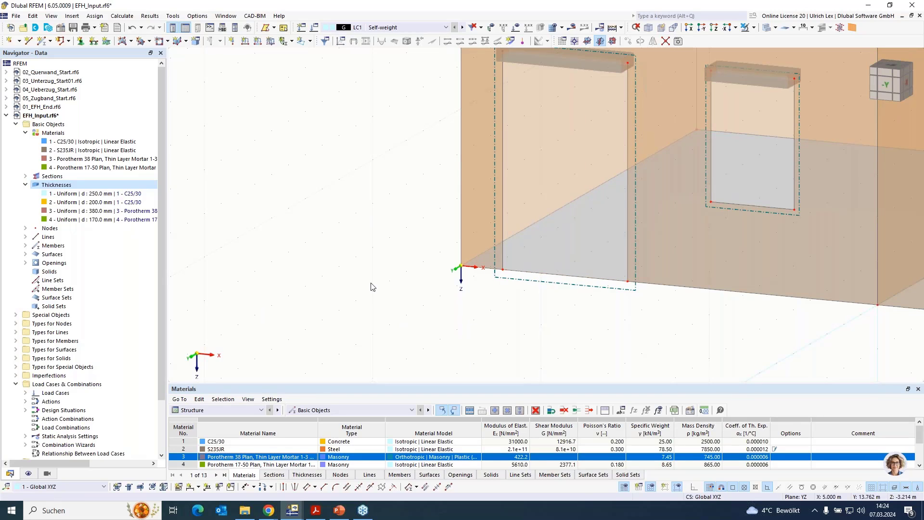
{"action": "scroll", "coordinate": [309, 313], "scroll_direction": "down", "scroll_amount": 4}
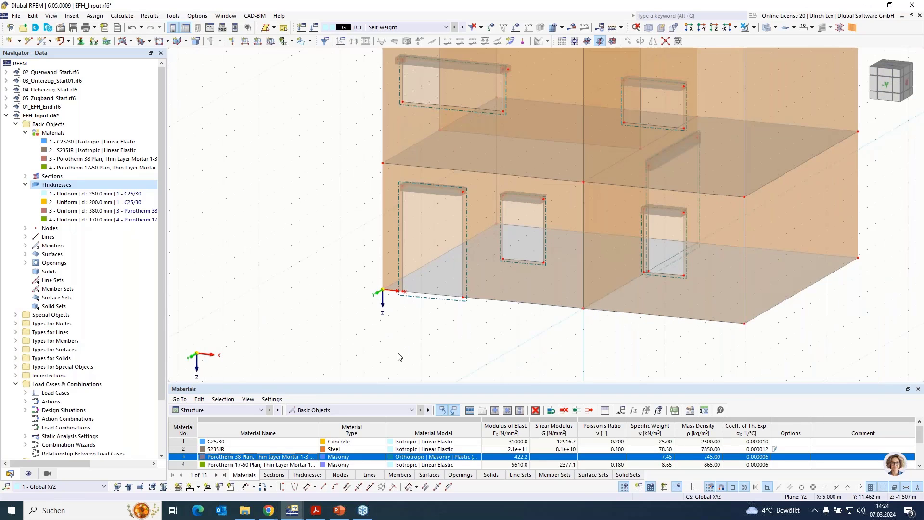
Step: Enable hinges for the 250 mm ground-floor slab and create a new line hinge for it
{"action": "double_click", "coordinate": [441, 281]}
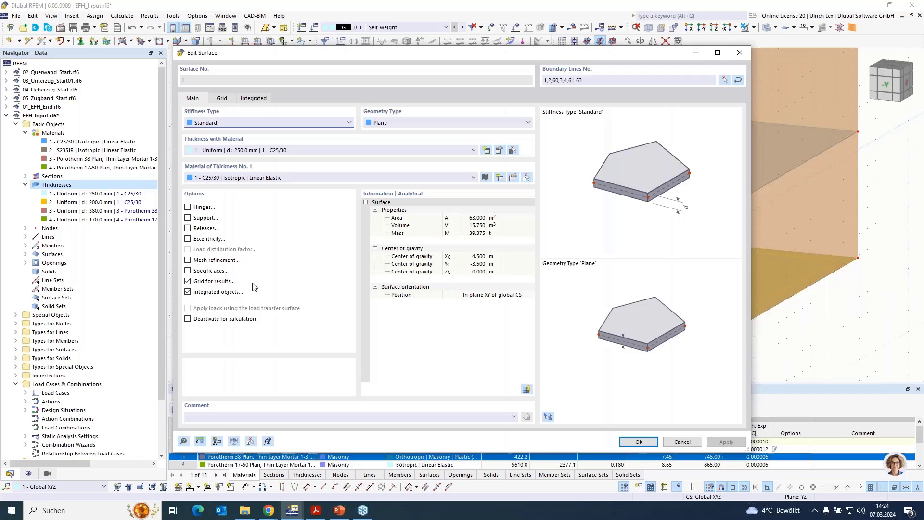
{"action": "left_click", "coordinate": [211, 207]}
{"action": "left_click", "coordinate": [231, 98]}
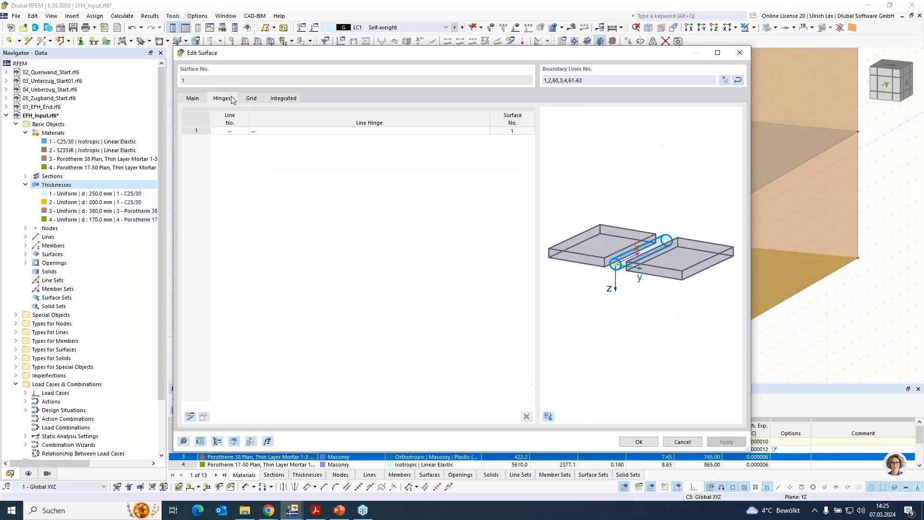
{"action": "left_click", "coordinate": [295, 132]}
{"action": "left_click", "coordinate": [431, 131]}
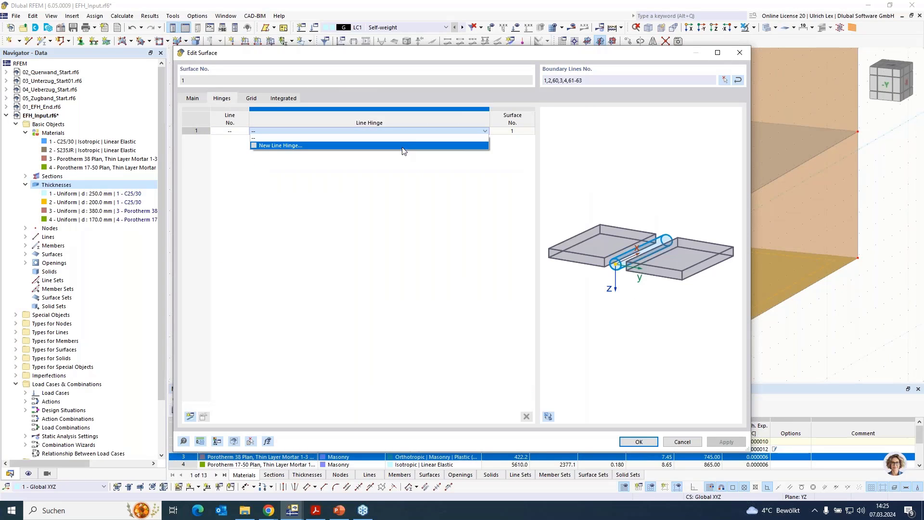
{"action": "left_click", "coordinate": [404, 145]}
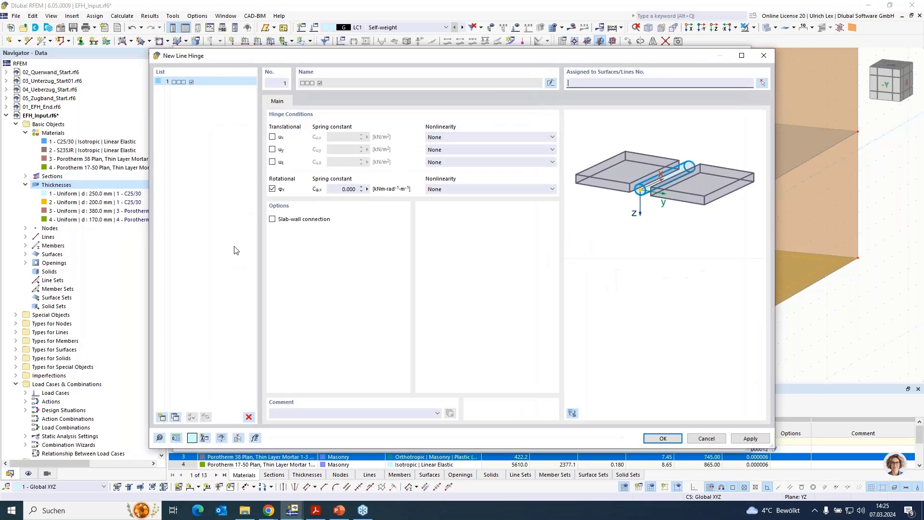
Step: Define the ground-floor hinge as a slab-wall connection with a 150 mm offset
{"action": "left_click", "coordinate": [272, 220]}
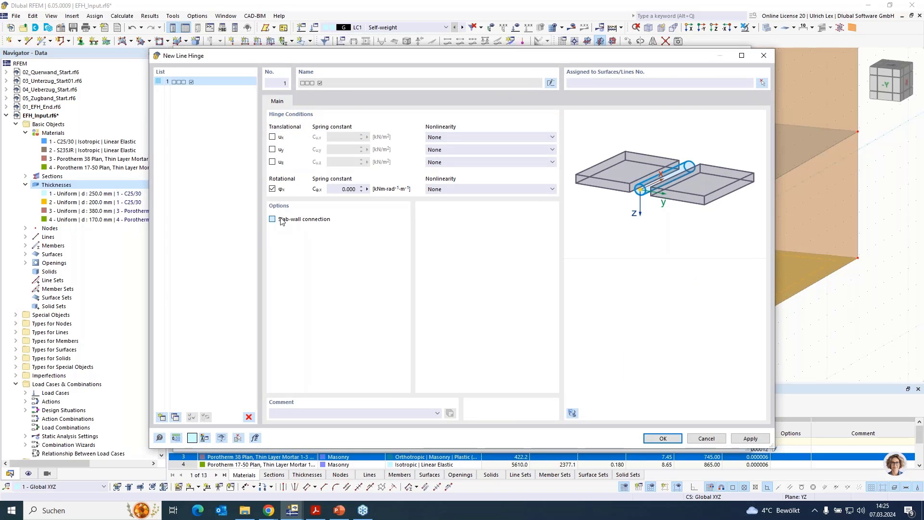
{"action": "left_click", "coordinate": [330, 102]}
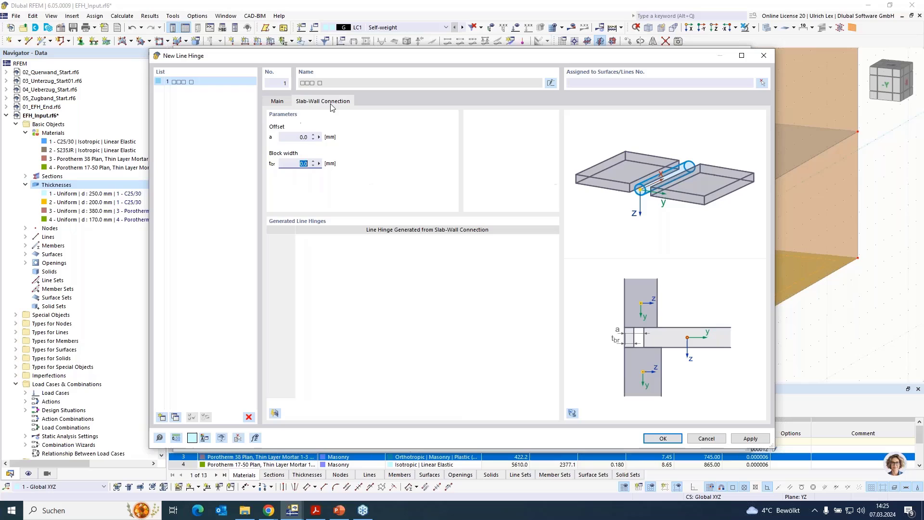
{"action": "left_click", "coordinate": [296, 136]}
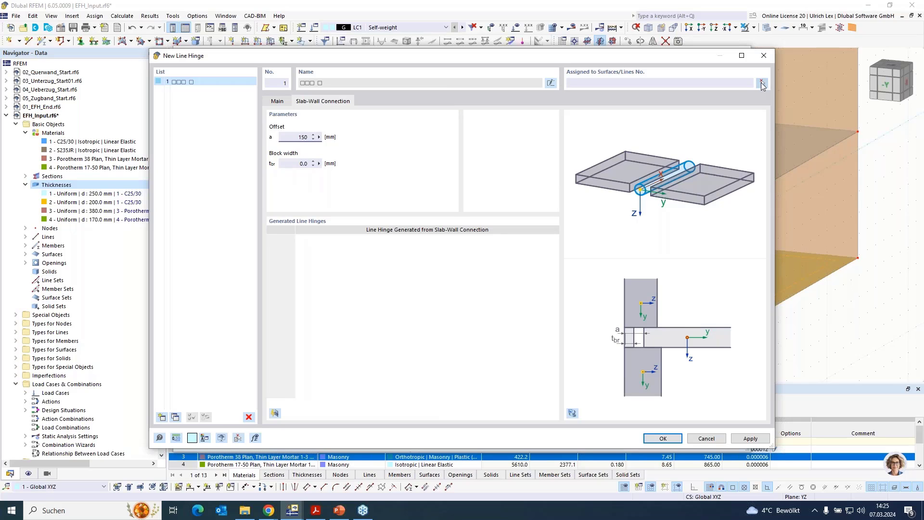
{"action": "type", "text": "150"}
Step: Assign the hinge to the ground-floor slab's edge lines 1-4, 60, 61 and 63, leaving out the segment at the front door
{"action": "left_click", "coordinate": [761, 84]}
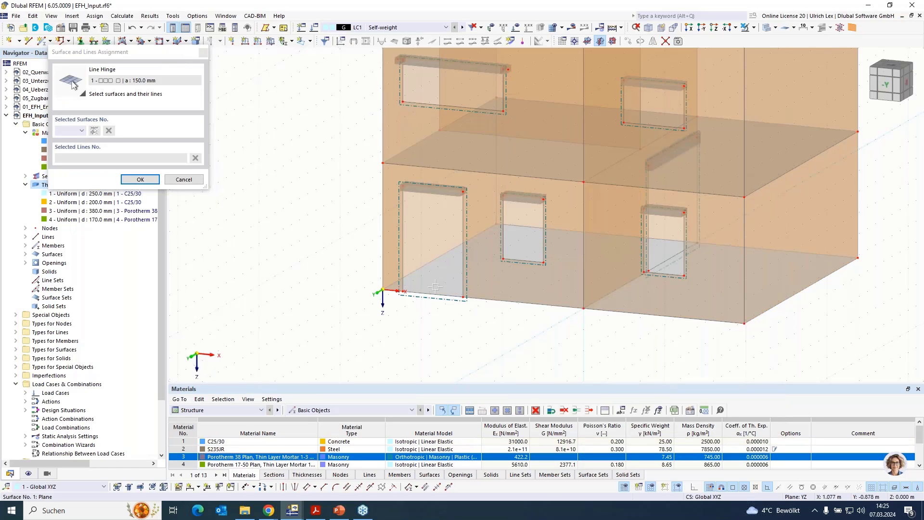
{"action": "left_click", "coordinate": [435, 287]}
{"action": "scroll", "coordinate": [435, 287], "scroll_direction": "up", "scroll_amount": 5}
{"action": "left_click", "coordinate": [381, 287]}
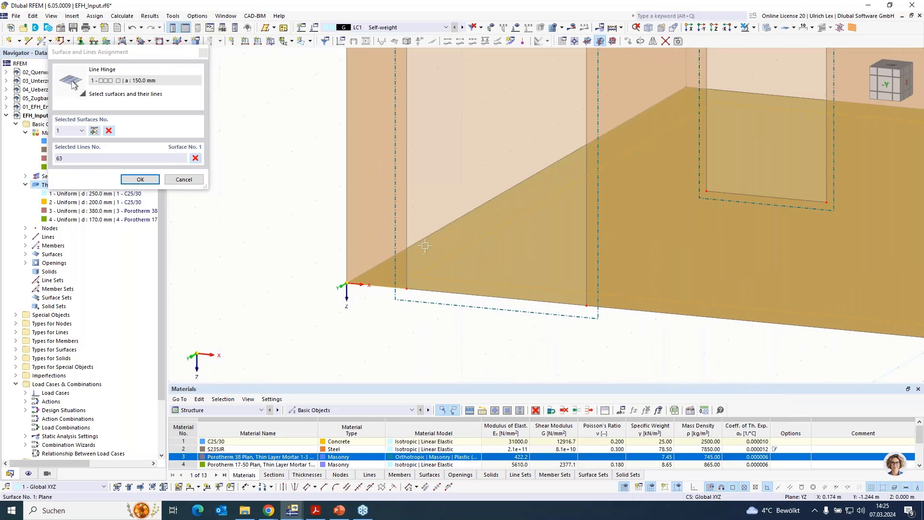
{"action": "left_click", "coordinate": [528, 176]}
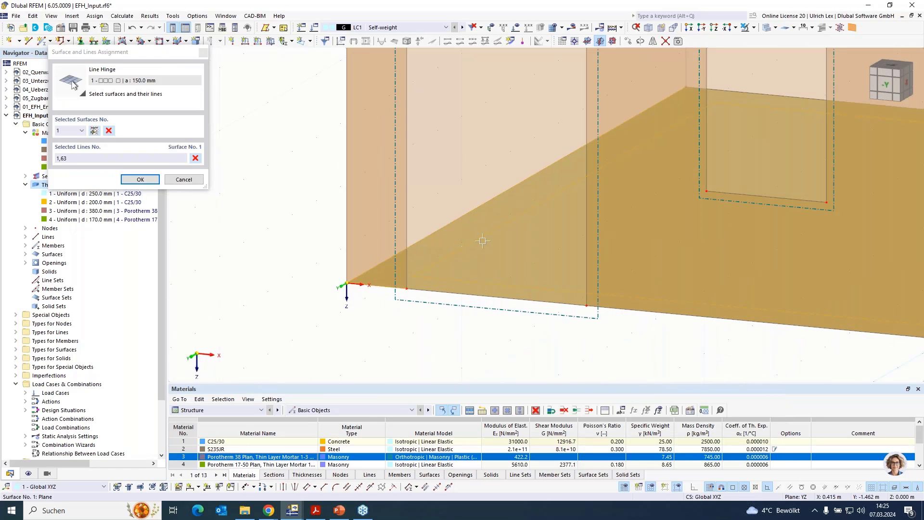
{"action": "left_click", "coordinate": [762, 95]}
{"action": "scroll", "coordinate": [762, 94], "scroll_direction": "down", "scroll_amount": 5}
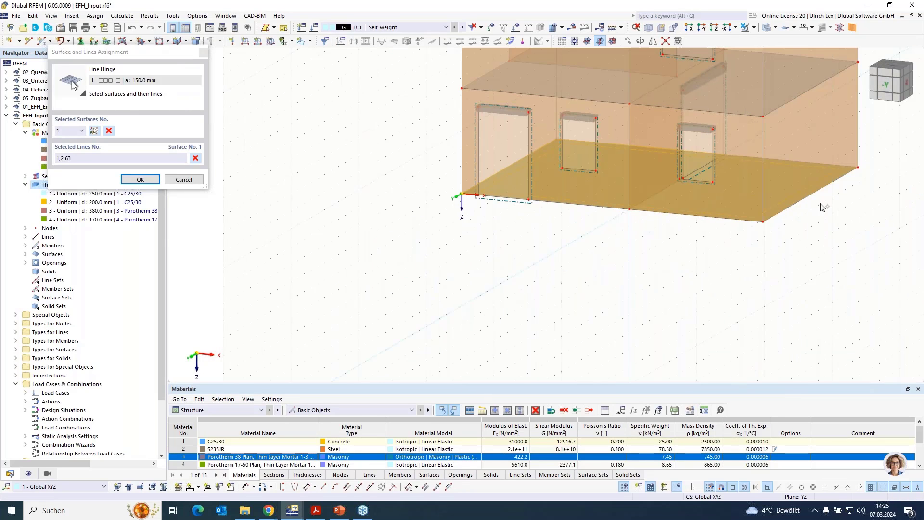
{"action": "left_click", "coordinate": [839, 177]}
{"action": "scroll", "coordinate": [837, 173], "scroll_direction": "up", "scroll_amount": 5}
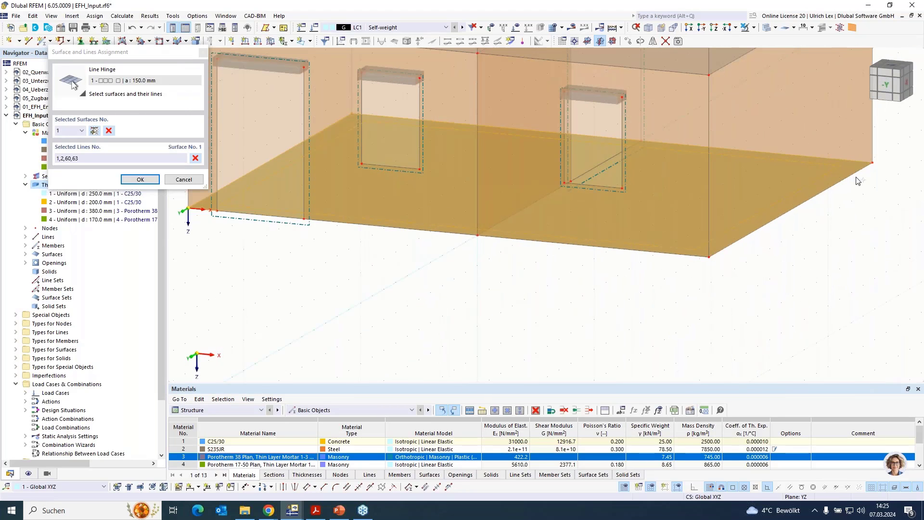
{"action": "left_click", "coordinate": [845, 178]}
{"action": "left_click", "coordinate": [684, 254]}
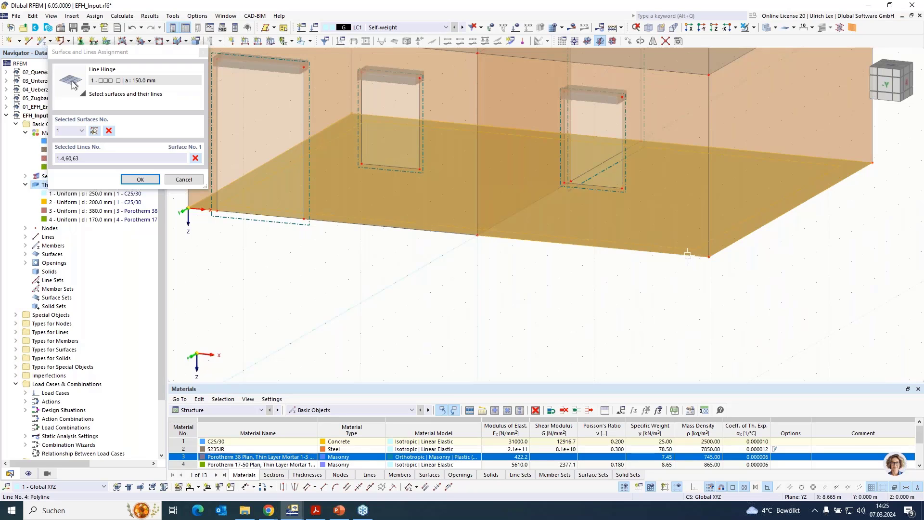
{"action": "left_click", "coordinate": [427, 232]}
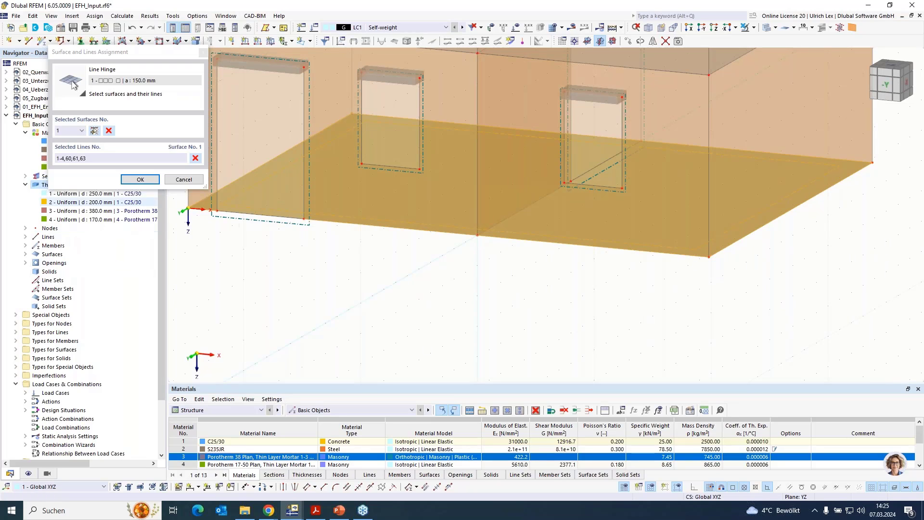
{"action": "left_click", "coordinate": [143, 181]}
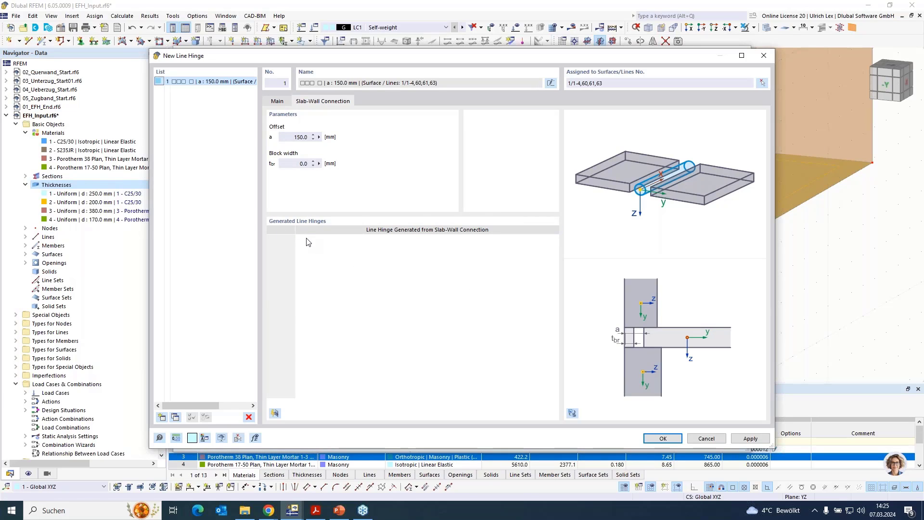
Step: Generate the line hinges from the ground-floor slab-wall connection, then accept the hinge and surface definitions
{"action": "left_click", "coordinate": [274, 413]}
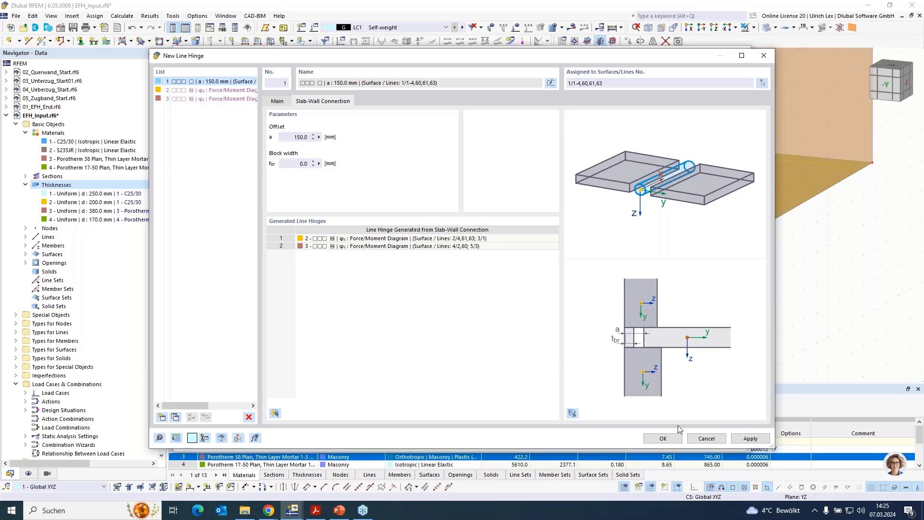
{"action": "left_click", "coordinate": [663, 438]}
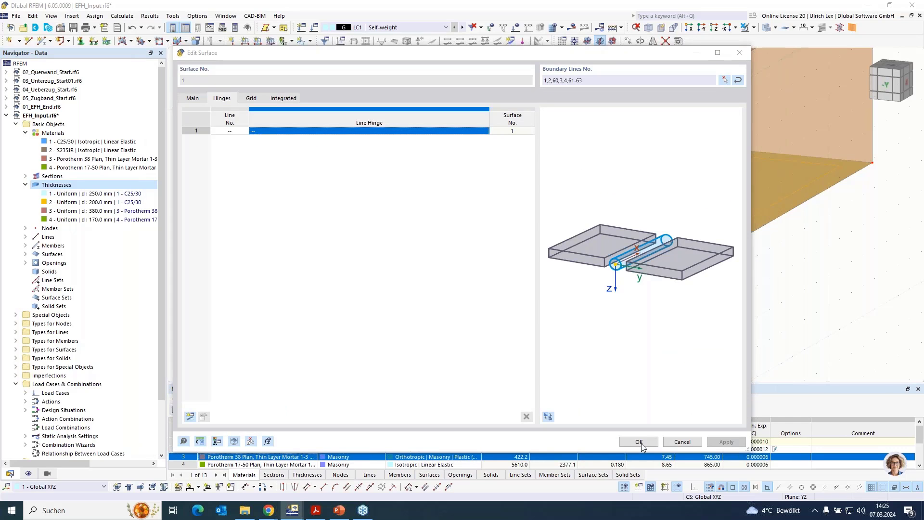
{"action": "left_click", "coordinate": [640, 442]}
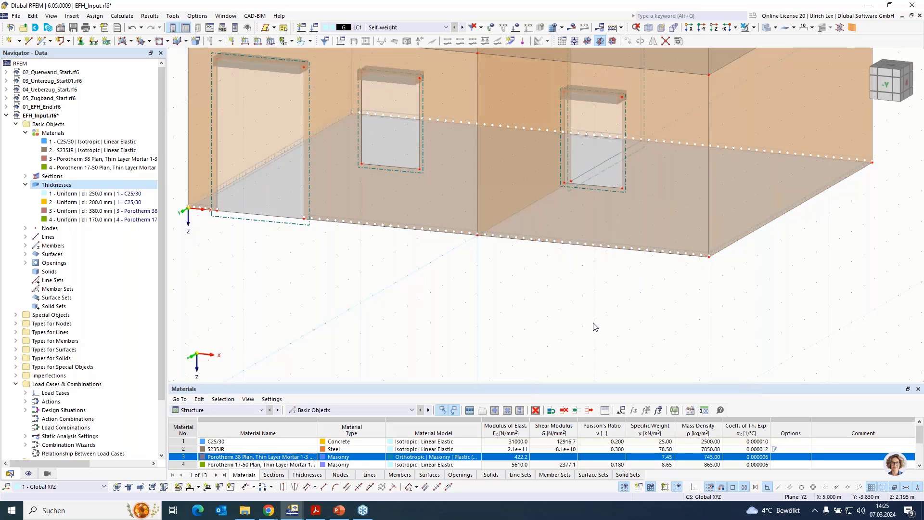
Step: Inspect the generated line hinge at the base of the side wall and its force/moment diagram
{"action": "scroll", "coordinate": [595, 327], "scroll_direction": "down", "scroll_amount": 3}
{"action": "scroll", "coordinate": [211, 213], "scroll_direction": "up", "scroll_amount": 5}
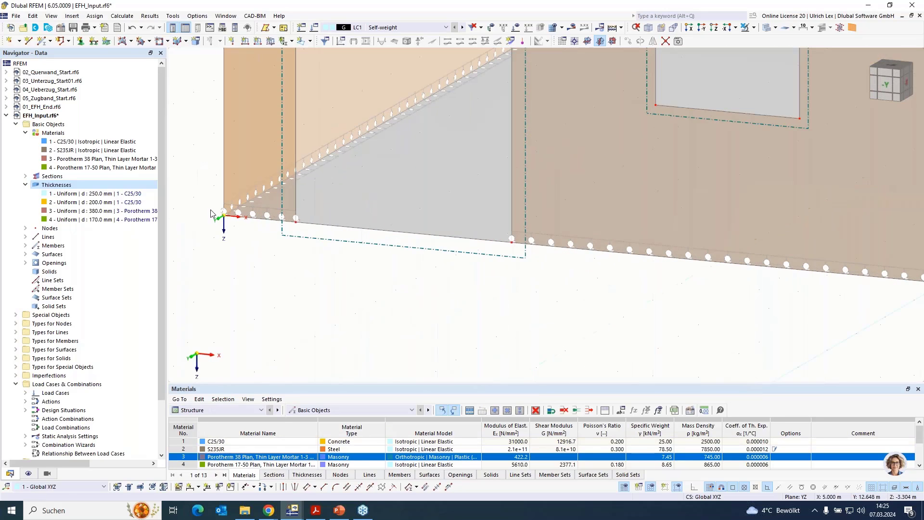
{"action": "scroll", "coordinate": [212, 213], "scroll_direction": "up", "scroll_amount": 1}
{"action": "left_click", "coordinate": [342, 141]}
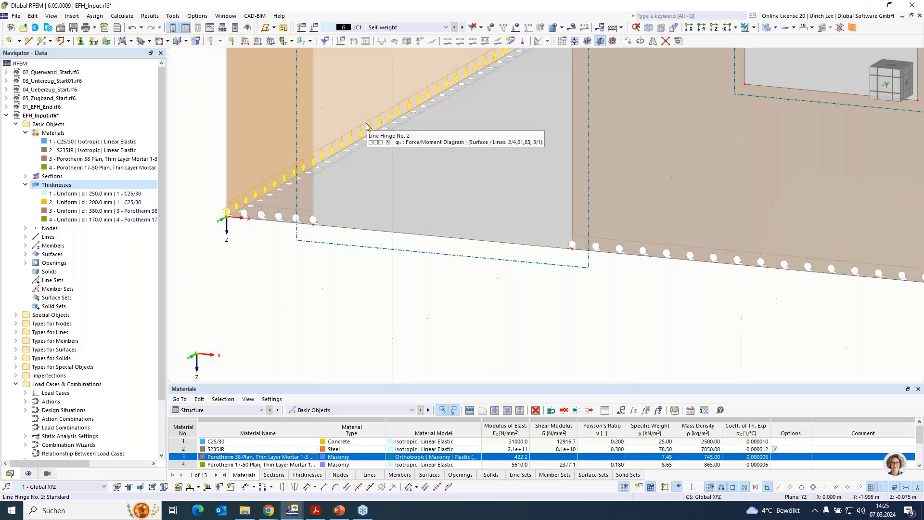
{"action": "double_click", "coordinate": [366, 127]}
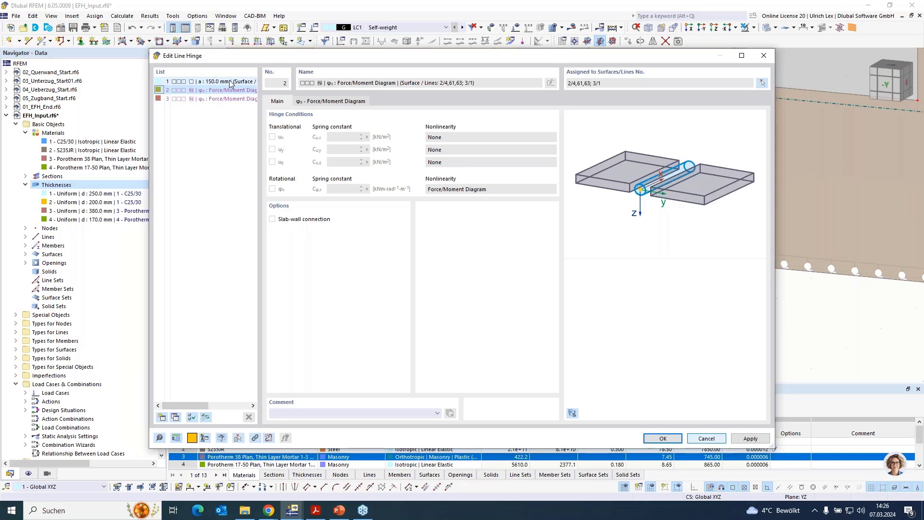
{"action": "left_click", "coordinate": [332, 101]}
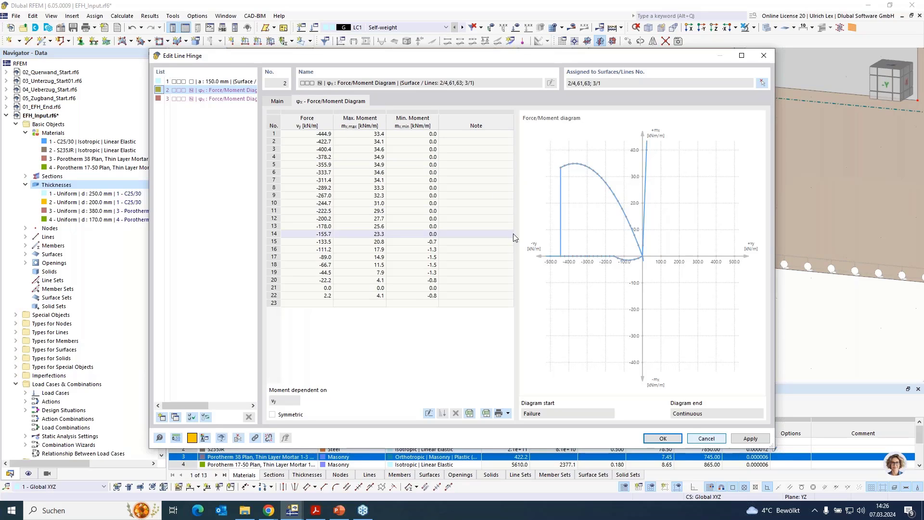
{"action": "left_click", "coordinate": [679, 442]}
Step: Enable hinges for the 200 mm intermediate floor slab and create a new line hinge for it
{"action": "scroll", "coordinate": [550, 241], "scroll_direction": "down", "scroll_amount": 5}
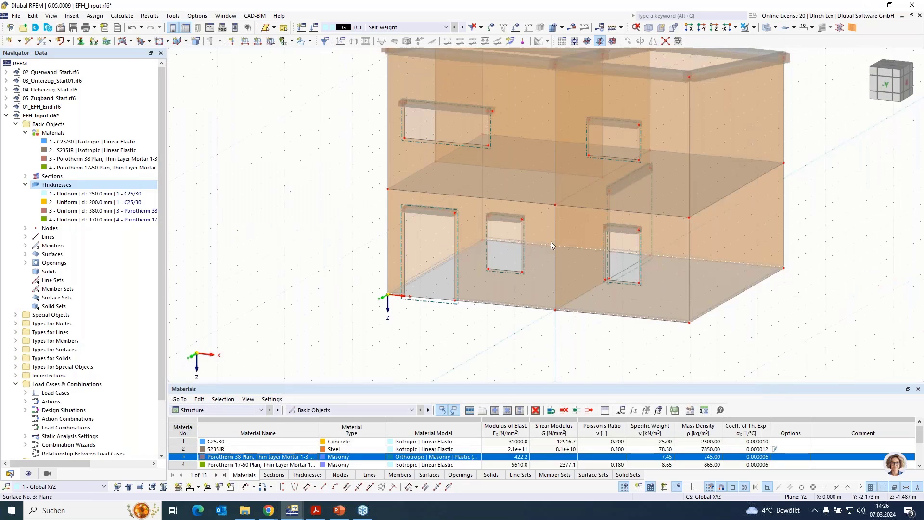
{"action": "scroll", "coordinate": [377, 229], "scroll_direction": "down", "scroll_amount": 2}
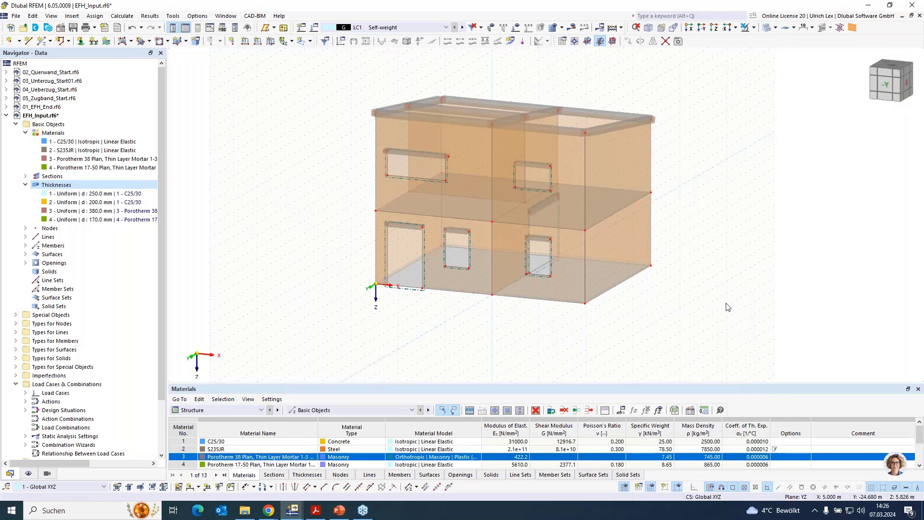
{"action": "middle_click_drag", "start_coordinate": [696, 260], "coordinate": [407, 204], "text": "ctrl"}
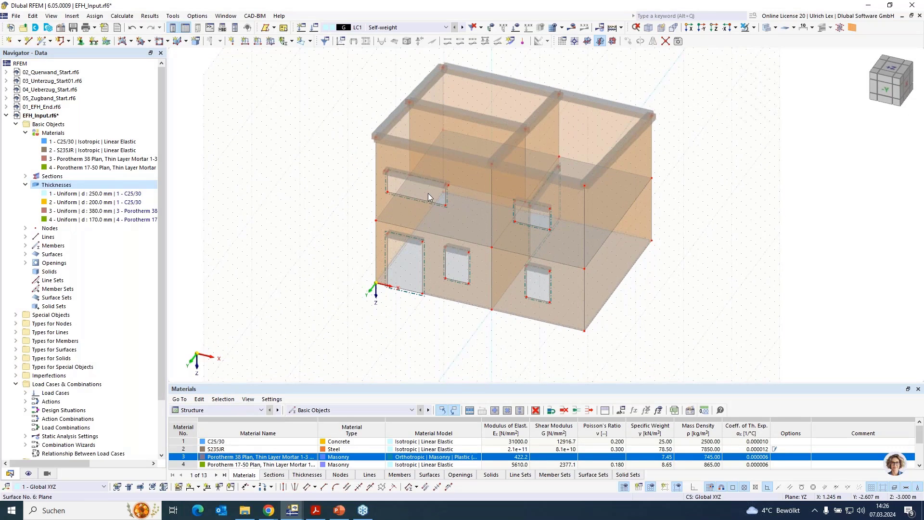
{"action": "double_click", "coordinate": [428, 192]}
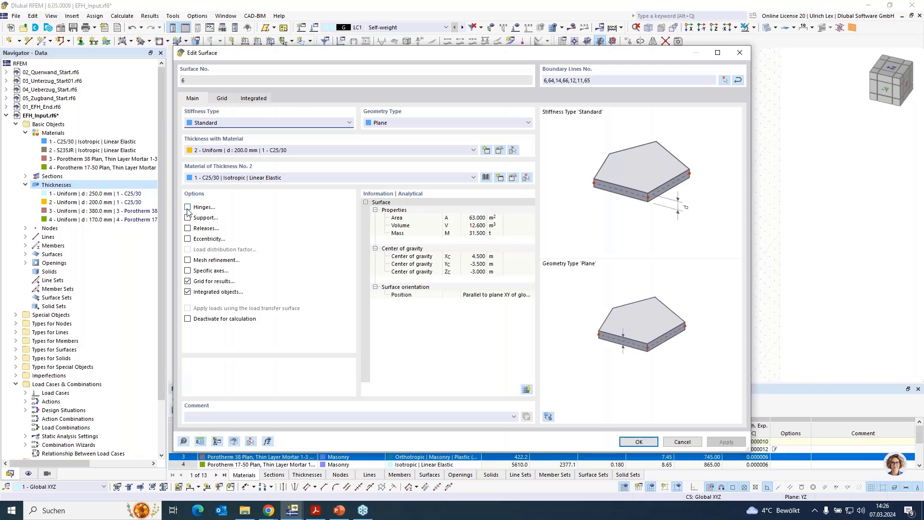
{"action": "left_click", "coordinate": [188, 207]}
{"action": "left_click", "coordinate": [221, 99]}
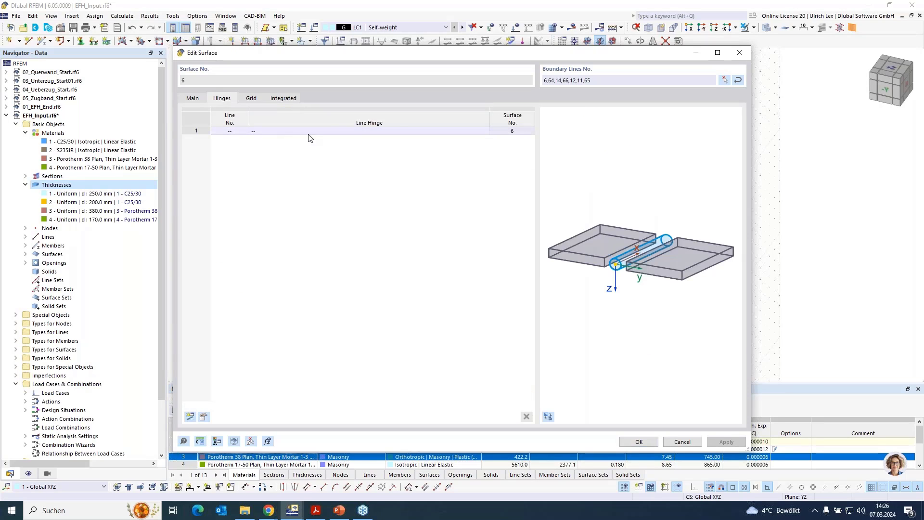
{"action": "left_click", "coordinate": [484, 132]}
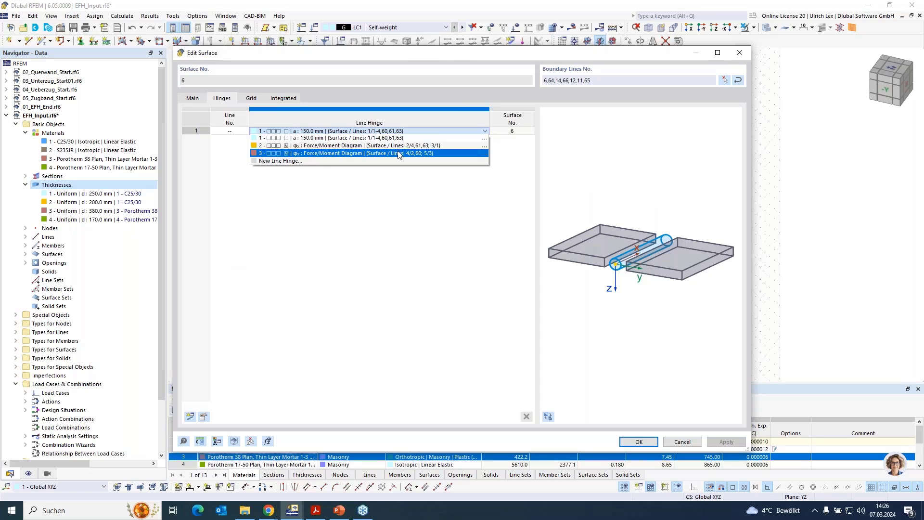
{"action": "left_click", "coordinate": [271, 162]}
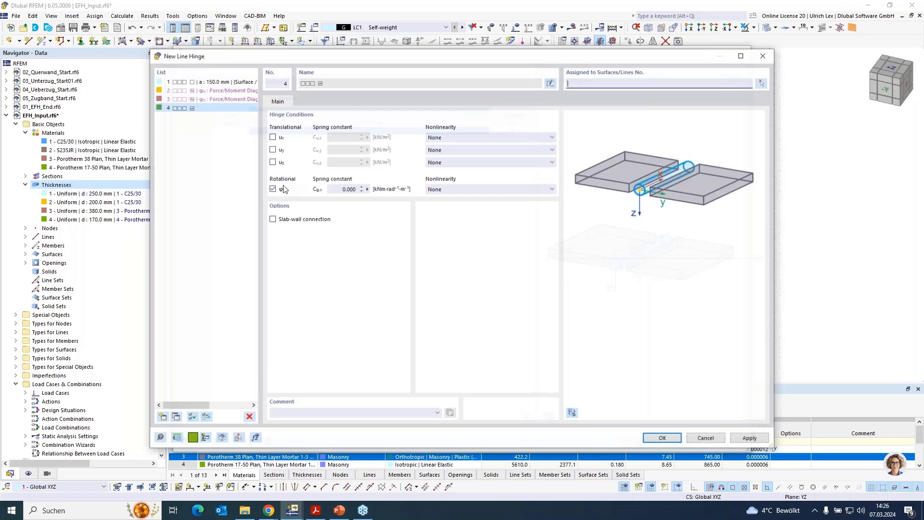
Step: Define the new line hinge as a slab-wall connection with an offset a of 150 mm
{"action": "left_click", "coordinate": [273, 220]}
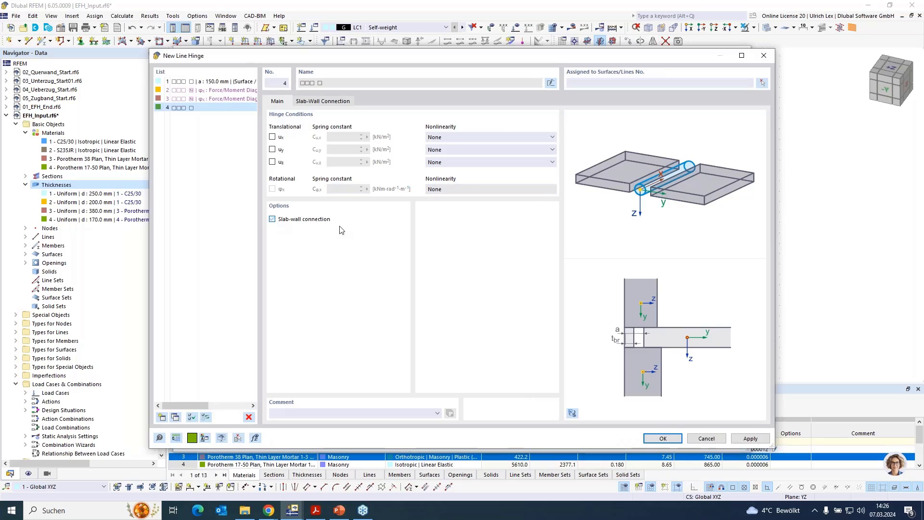
{"action": "left_click", "coordinate": [315, 102]}
{"action": "left_click", "coordinate": [299, 136]}
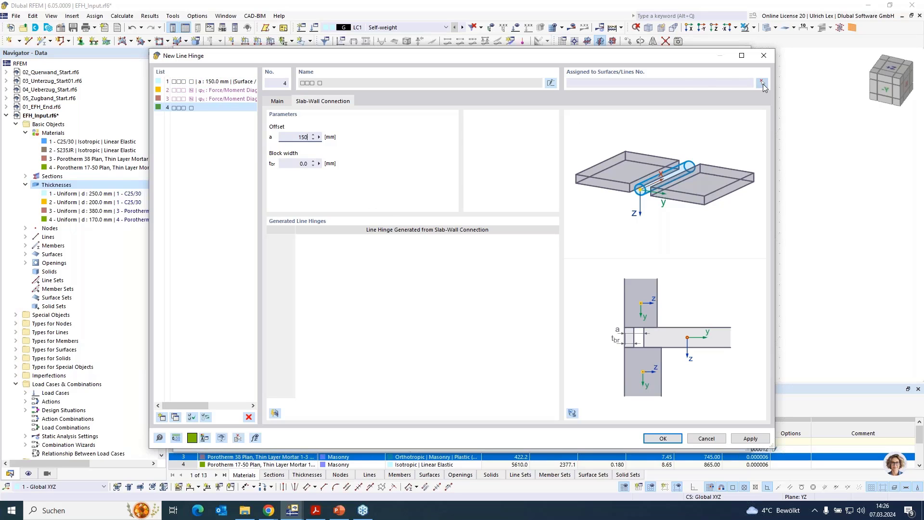
Step: Assign the slab-wall hinge to the intermediate floor slab, surface 6, along its edge lines 6, 11, 12, 14 and 64-66
{"action": "left_click", "coordinate": [762, 83]}
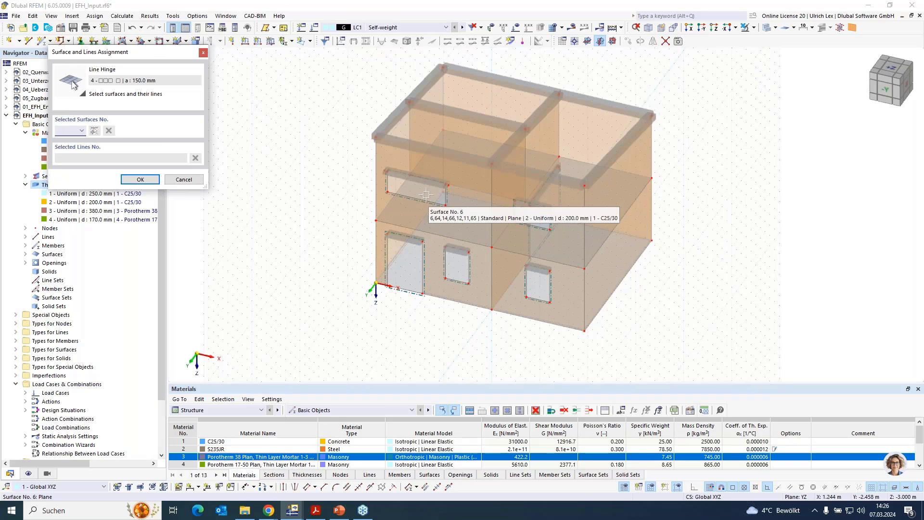
{"action": "left_click", "coordinate": [429, 202]}
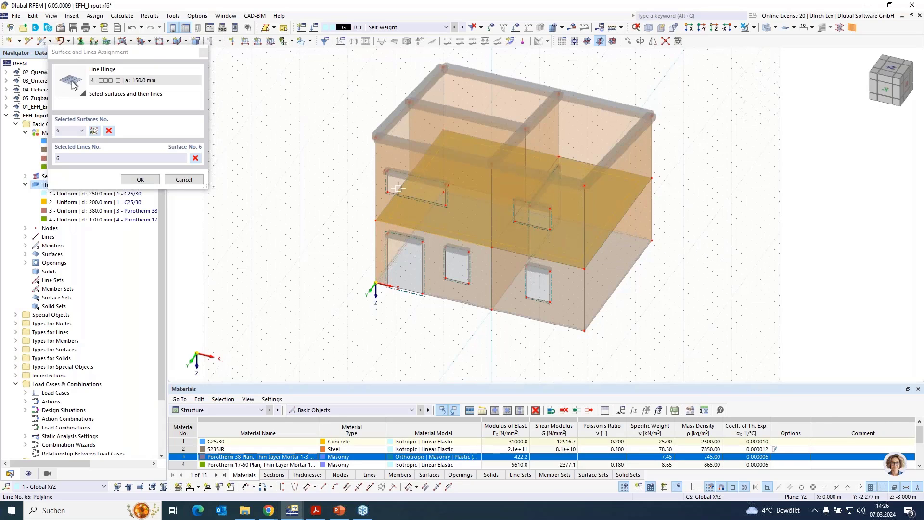
{"action": "left_click", "coordinate": [453, 139]}
{"action": "left_click", "coordinate": [437, 139]}
{"action": "left_click", "coordinate": [460, 134]}
{"action": "left_click", "coordinate": [638, 197]}
{"action": "left_click", "coordinate": [638, 197]}
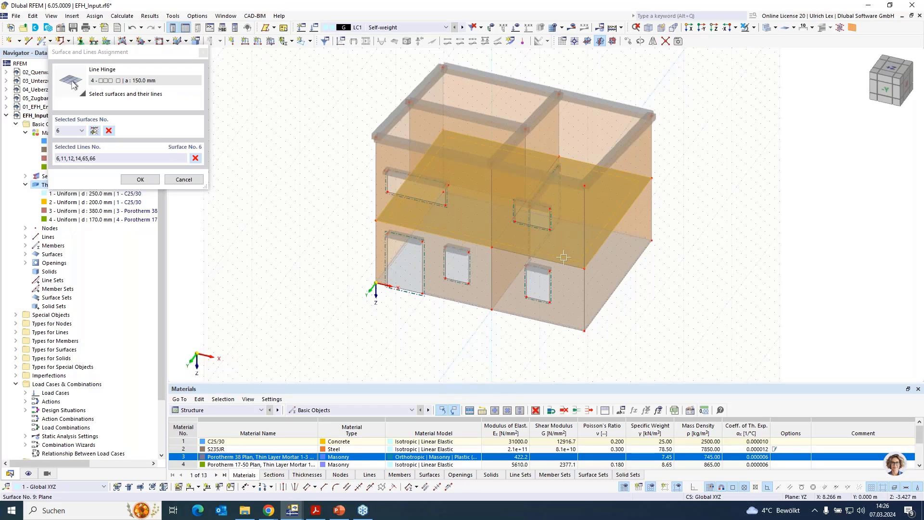
{"action": "left_click", "coordinate": [560, 263]}
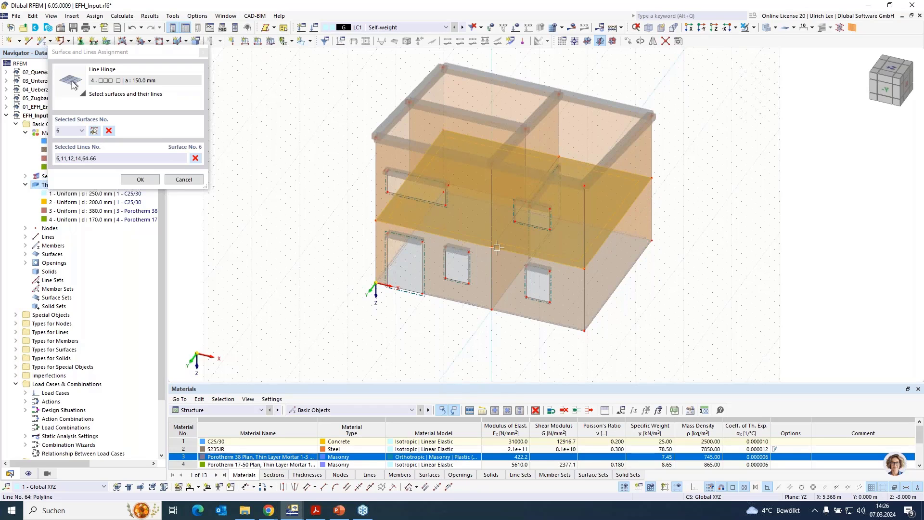
{"action": "left_click", "coordinate": [140, 179]}
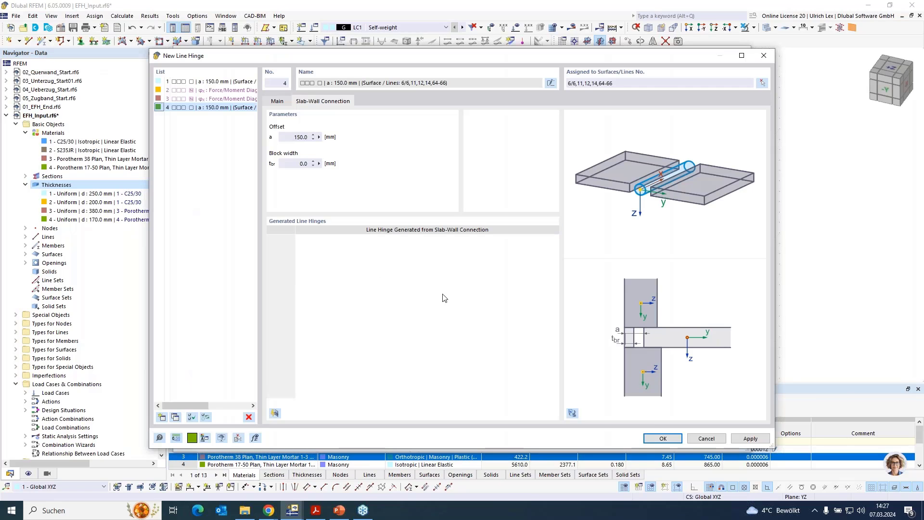
Step: Generate the line hinges from the intermediate slab's slab-wall connection and accept the hinge and surface definitions
{"action": "left_click", "coordinate": [275, 413]}
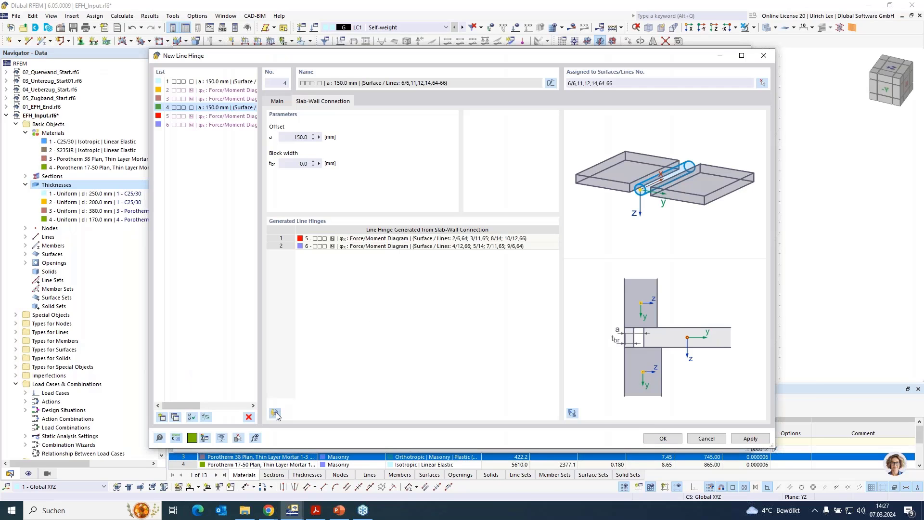
{"action": "left_click", "coordinate": [663, 438]}
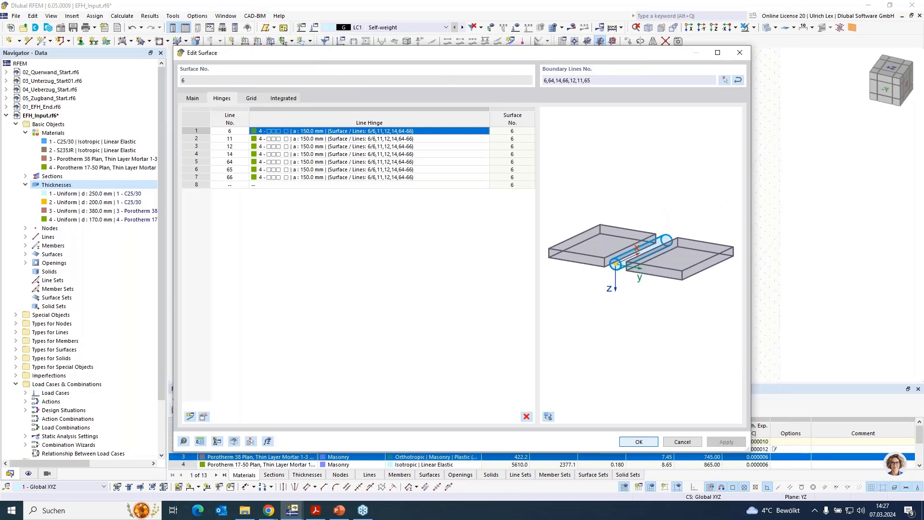
{"action": "left_click", "coordinate": [657, 442]}
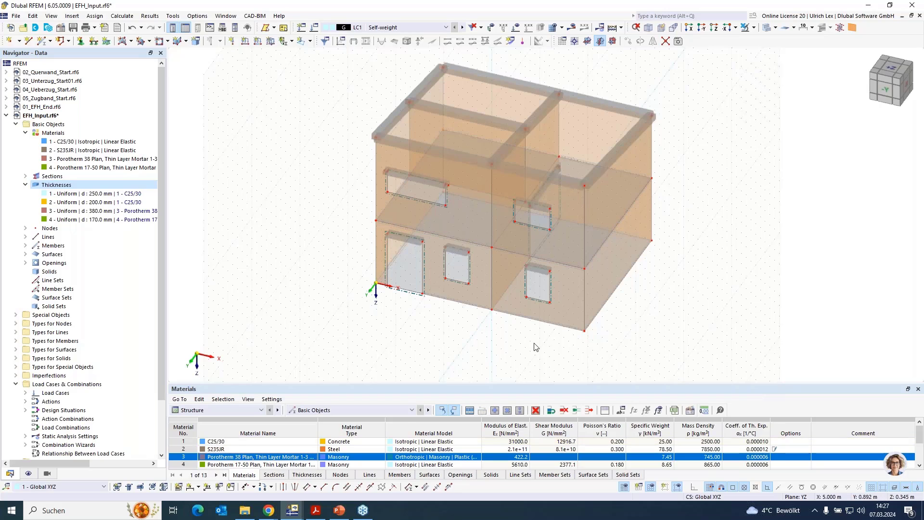
Step: Inspect the generated line hinges above, below and along the intermediate slab's edge at the front corner of the house
{"action": "scroll", "coordinate": [424, 281], "scroll_direction": "up", "scroll_amount": 5}
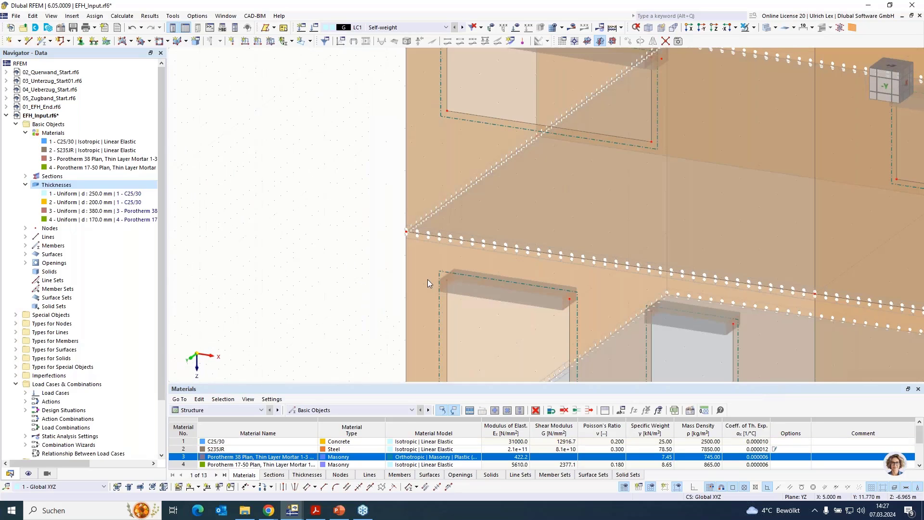
{"action": "scroll", "coordinate": [317, 161], "scroll_direction": "up", "scroll_amount": 2}
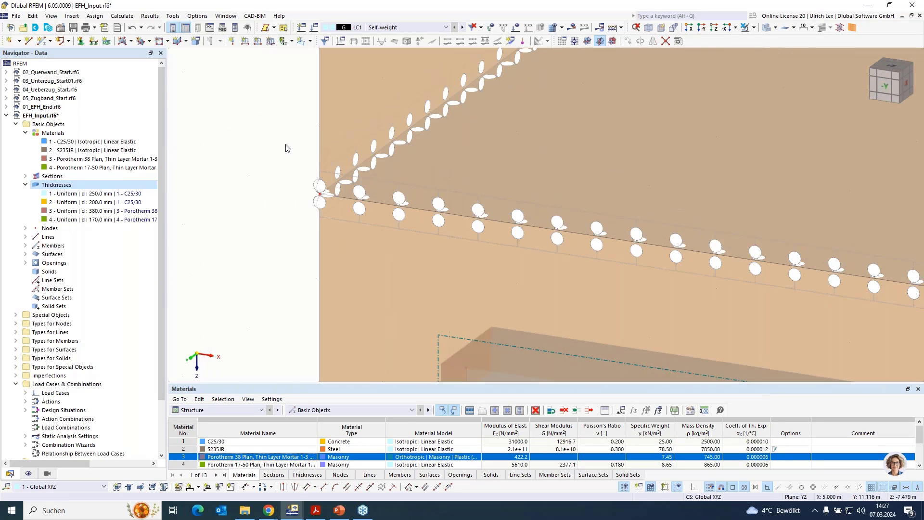
{"action": "left_click", "coordinate": [354, 149]}
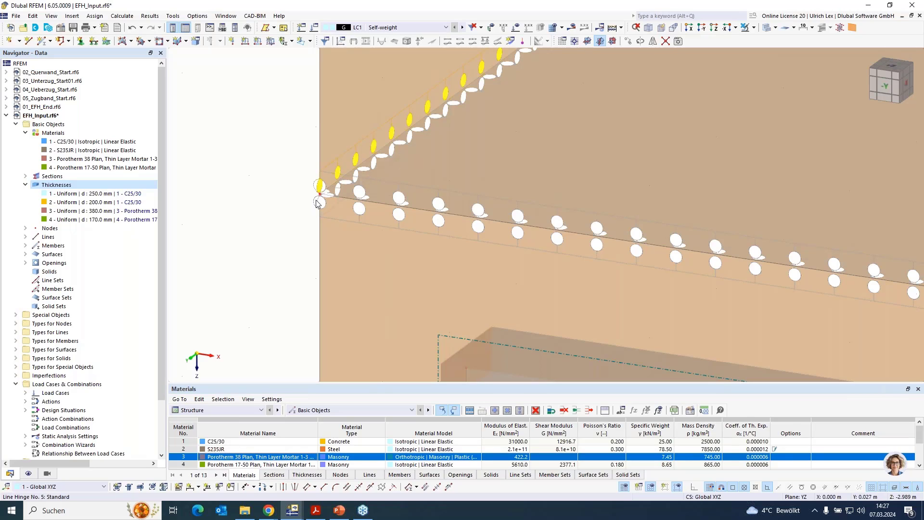
{"action": "left_click", "coordinate": [286, 257]}
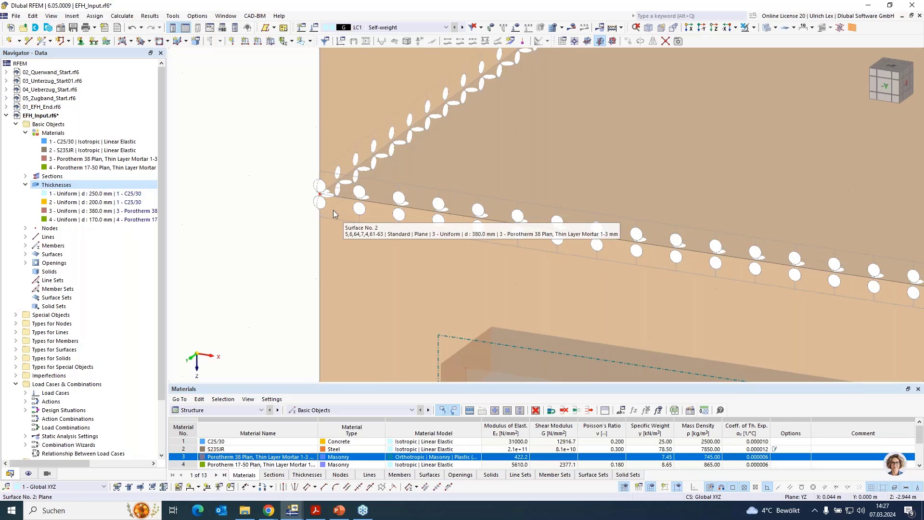
{"action": "left_click", "coordinate": [350, 148]}
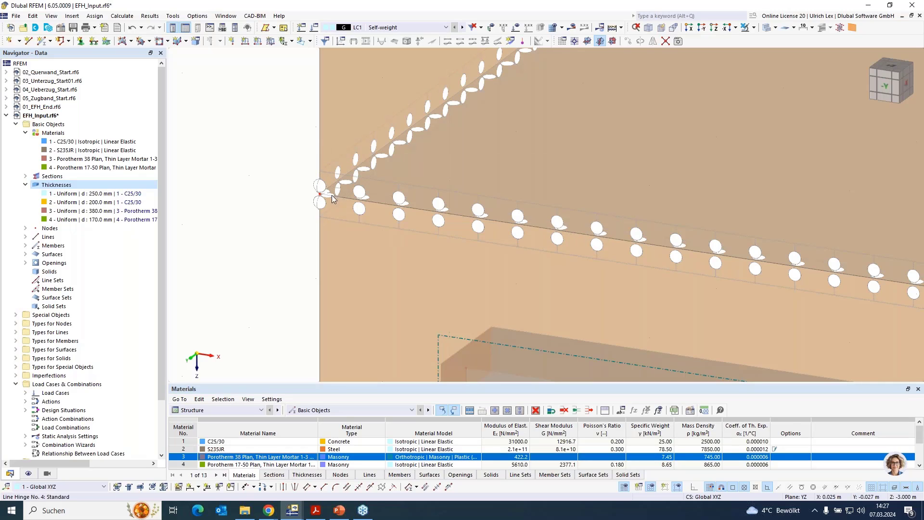
{"action": "left_click", "coordinate": [289, 220]}
{"action": "scroll", "coordinate": [220, 165], "scroll_direction": "down", "scroll_amount": 2}
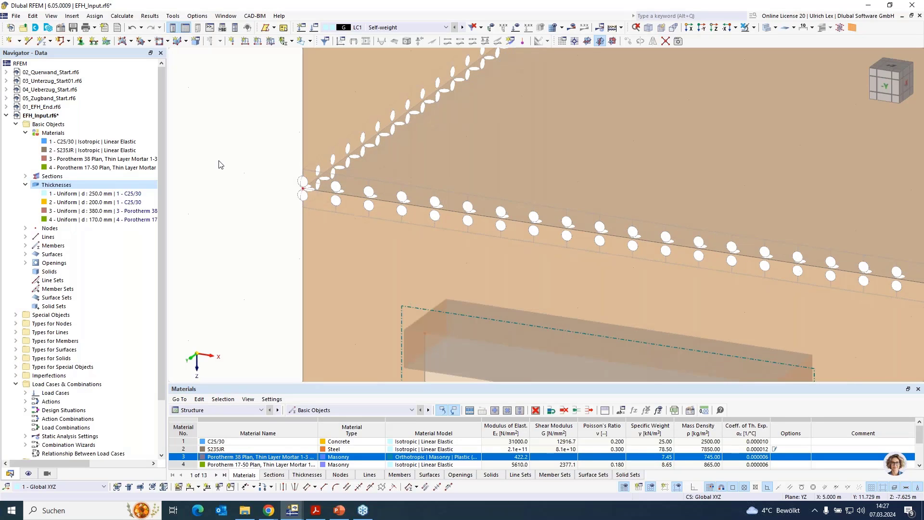
{"action": "scroll", "coordinate": [289, 178], "scroll_direction": "down", "scroll_amount": 5}
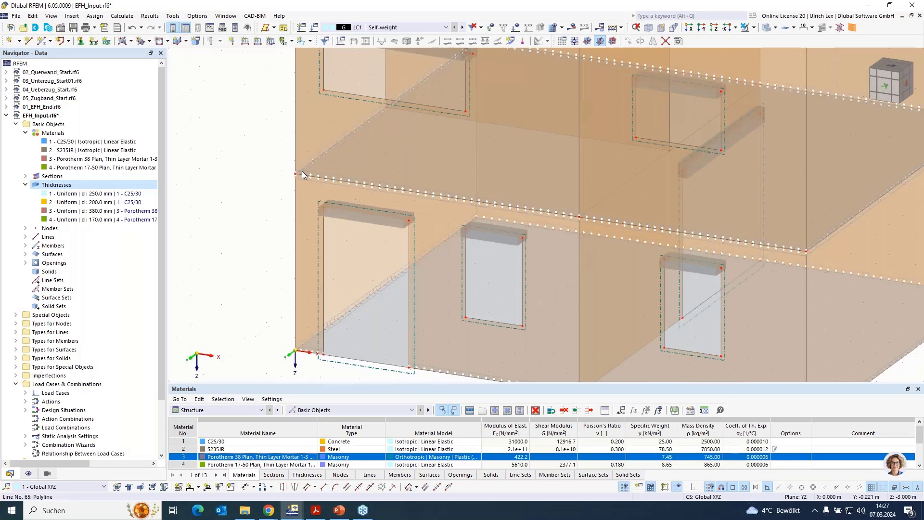
{"action": "scroll", "coordinate": [351, 319], "scroll_direction": "down", "scroll_amount": 4}
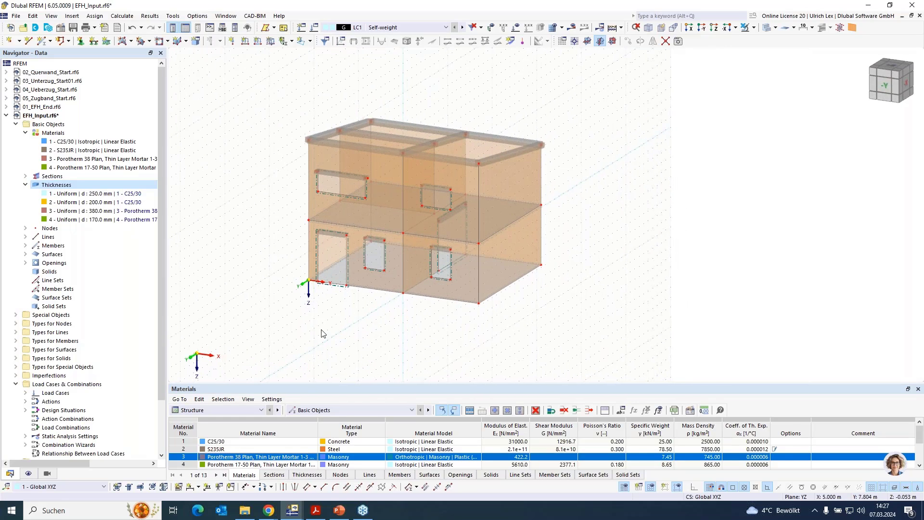
Step: Give the ground-floor slab a new surface support fixed in the x, y and z translations
{"action": "scroll", "coordinate": [311, 327], "scroll_direction": "up", "scroll_amount": 2}
{"action": "double_click", "coordinate": [349, 263]}
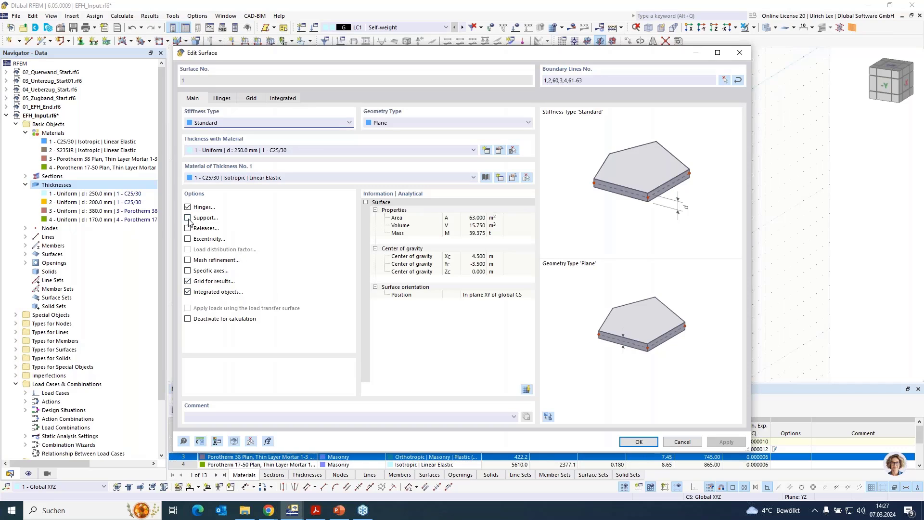
{"action": "left_click", "coordinate": [188, 218]}
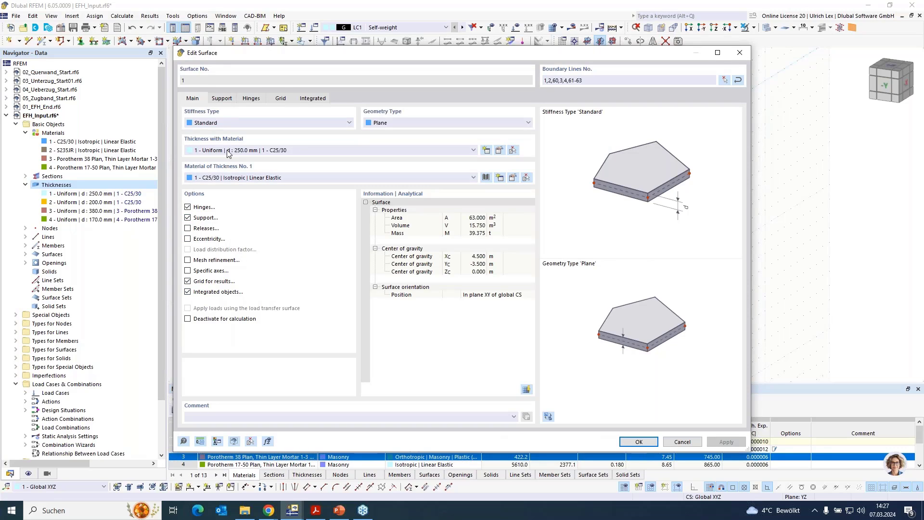
{"action": "left_click", "coordinate": [227, 100]}
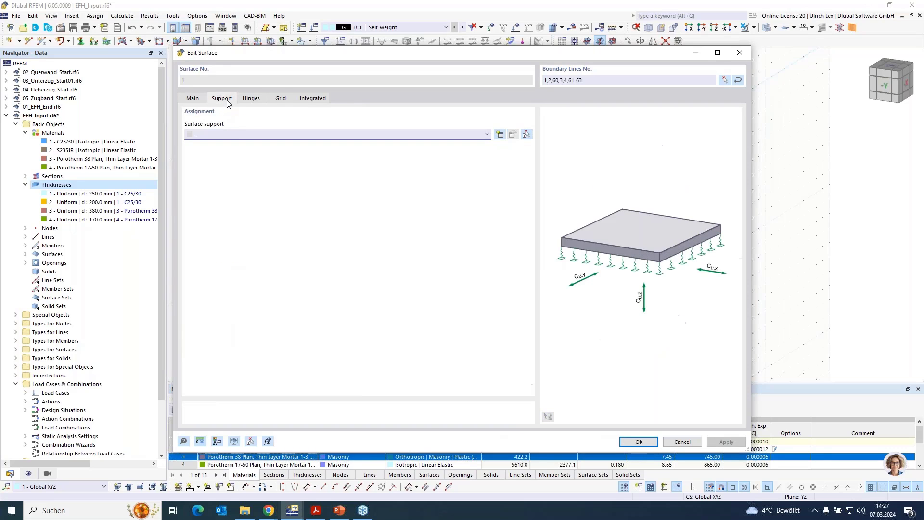
{"action": "left_click", "coordinate": [500, 134]}
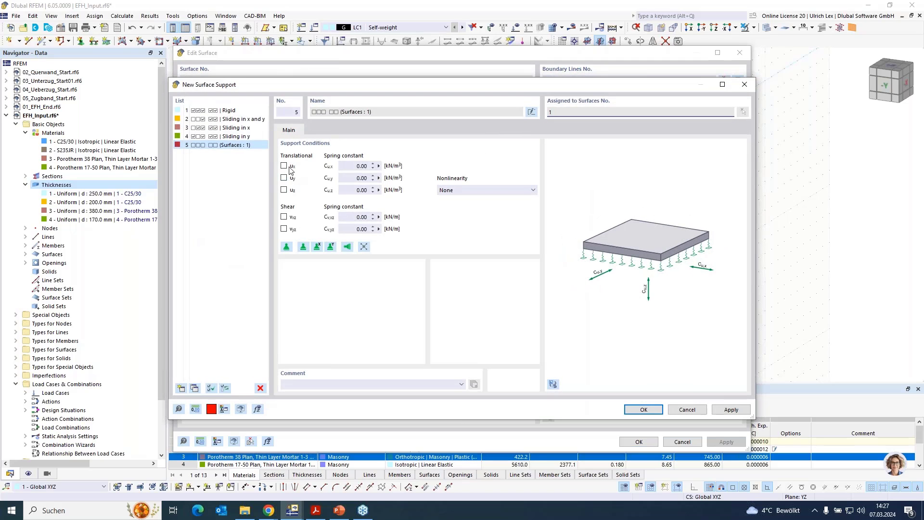
{"action": "left_click", "coordinate": [284, 166]}
{"action": "left_click", "coordinate": [284, 177]}
{"action": "left_click", "coordinate": [284, 190]}
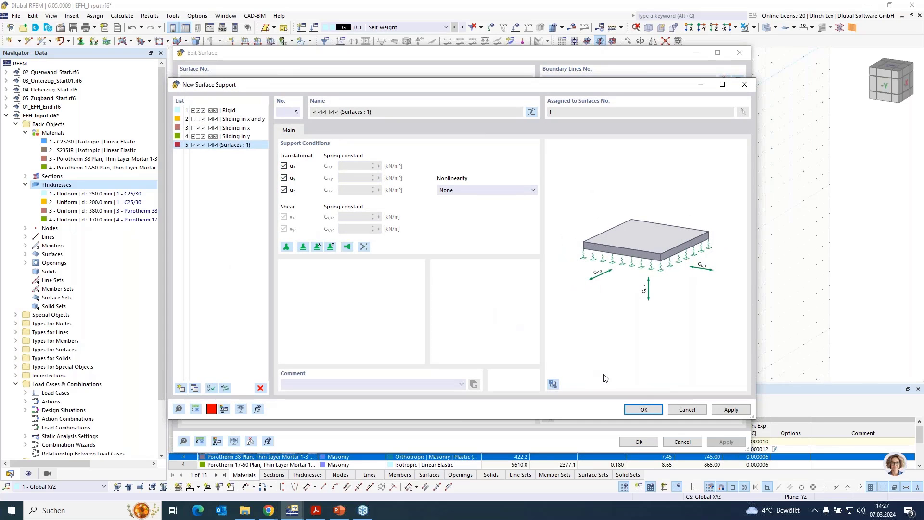
{"action": "left_click", "coordinate": [655, 411]}
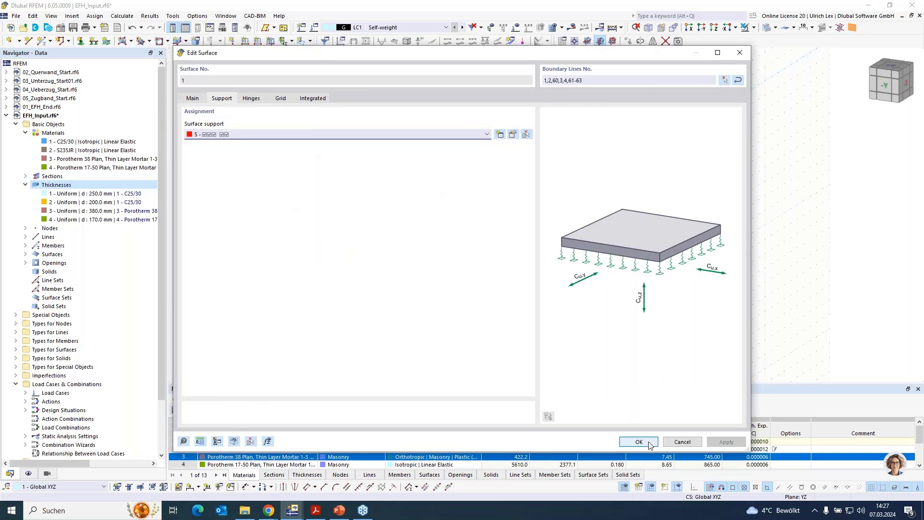
{"action": "left_click", "coordinate": [639, 442]}
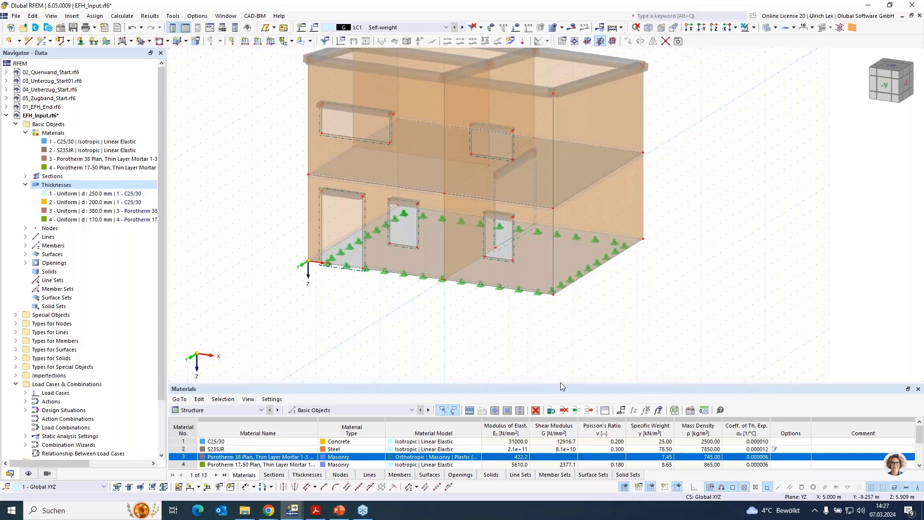
Step: Add load case LC2 with the action category Imposed loads - category A: domestic, residential areas
{"action": "middle_click_drag", "start_coordinate": [560, 382], "coordinate": [642, 348], "text": "ctrl"}
{"action": "right_click", "coordinate": [645, 351]}
{"action": "left_click", "coordinate": [620, 317]}
{"action": "scroll", "coordinate": [608, 80], "scroll_direction": "up", "scroll_amount": 2}
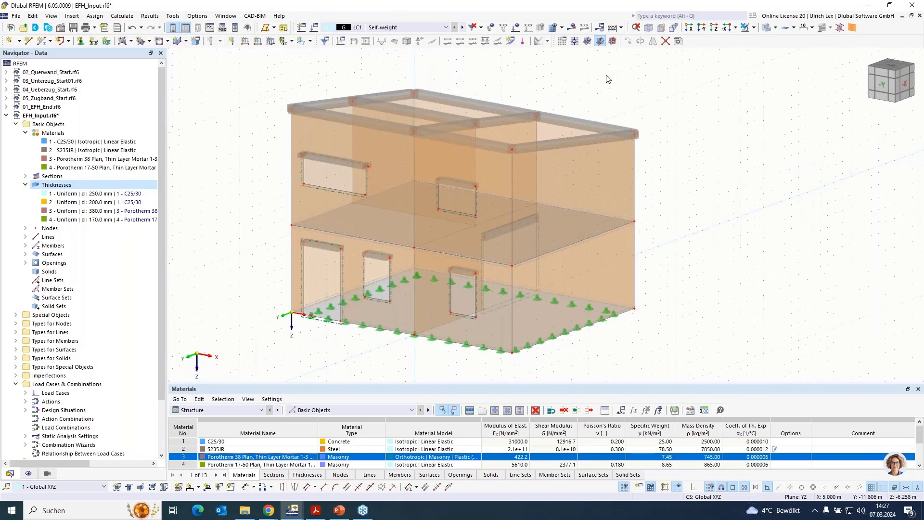
{"action": "scroll", "coordinate": [608, 79], "scroll_direction": "up", "scroll_amount": 1}
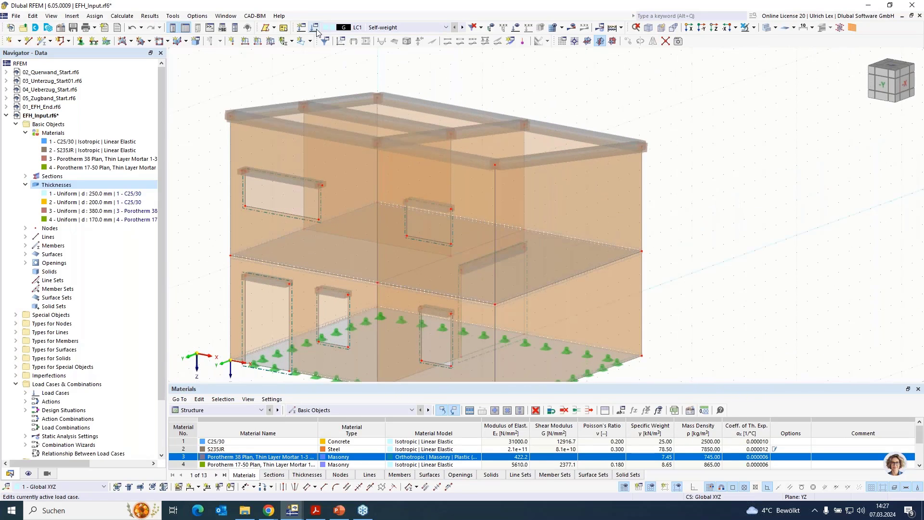
{"action": "left_click", "coordinate": [317, 30]}
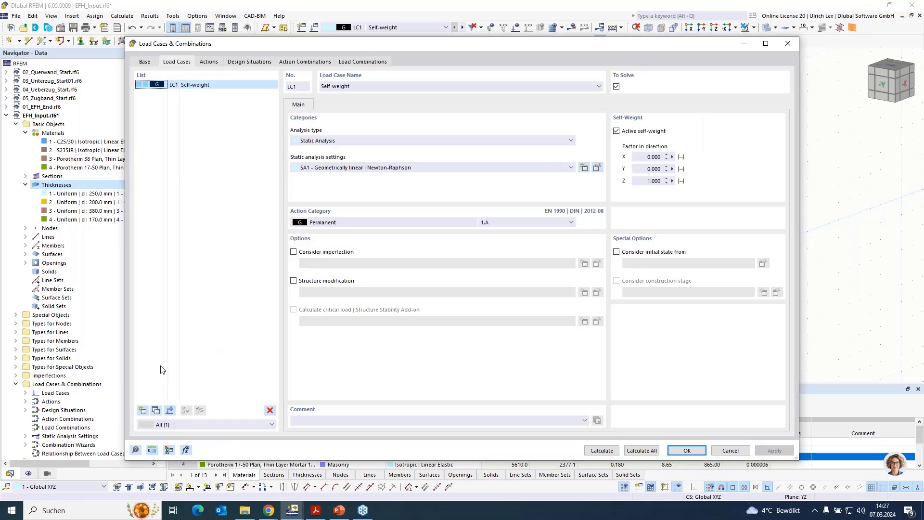
{"action": "left_click", "coordinate": [142, 410]}
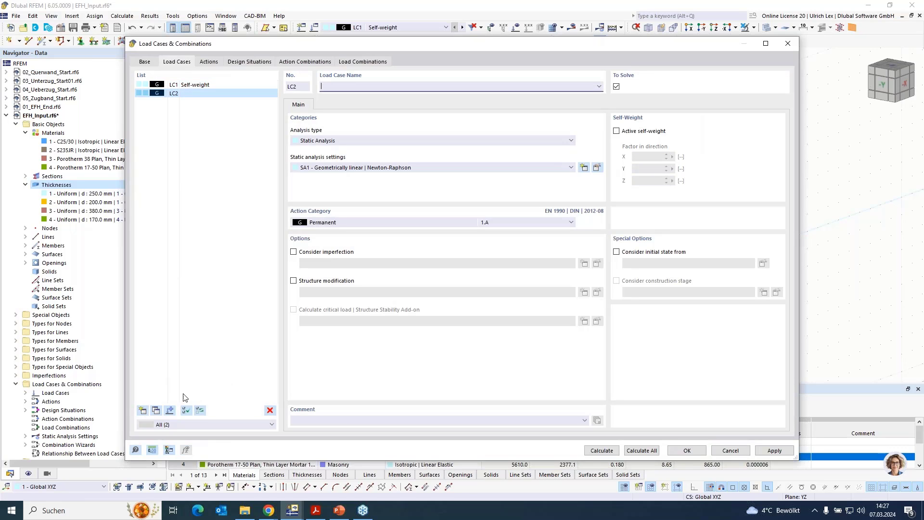
{"action": "left_click", "coordinate": [339, 223]}
{"action": "left_click", "coordinate": [381, 262]}
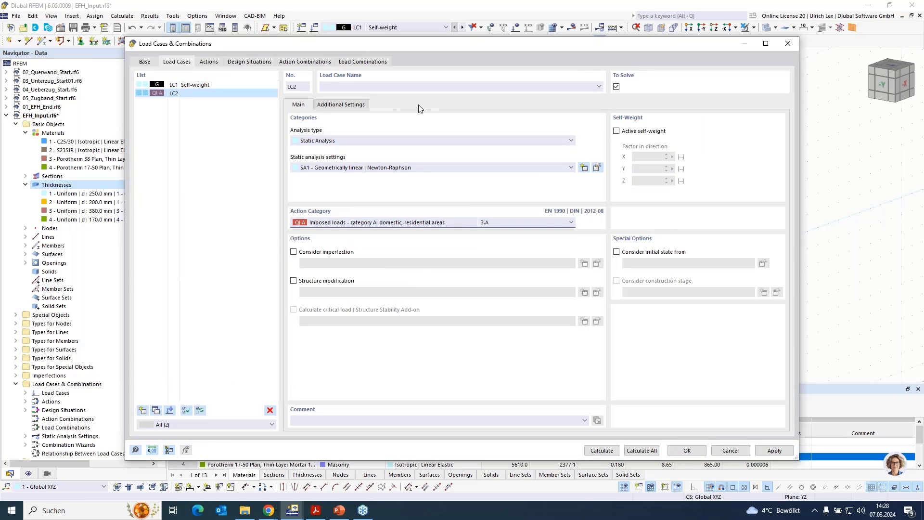
{"action": "left_click", "coordinate": [687, 451]}
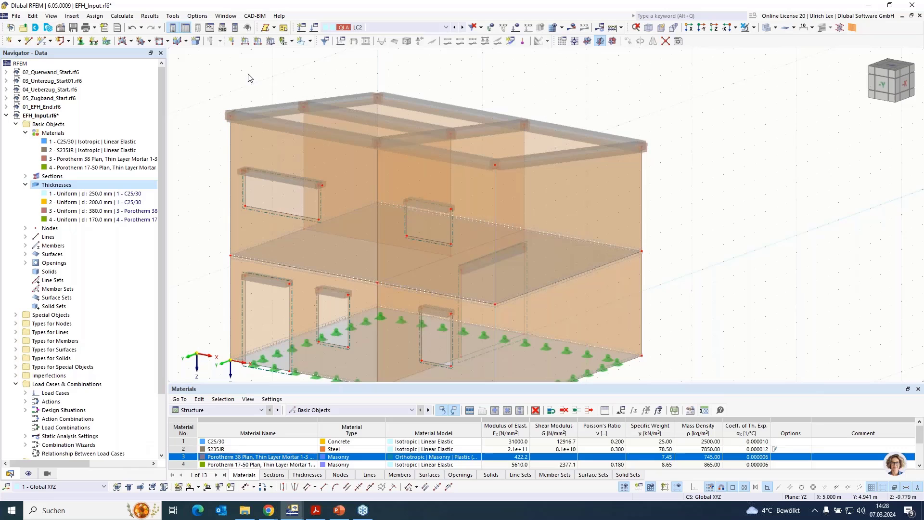
Step: Define a new uniform surface load of 1.50 kN/m² in load case LC1 - Self-weight and select the ground-floor slab for it
{"action": "left_click", "coordinate": [271, 41]}
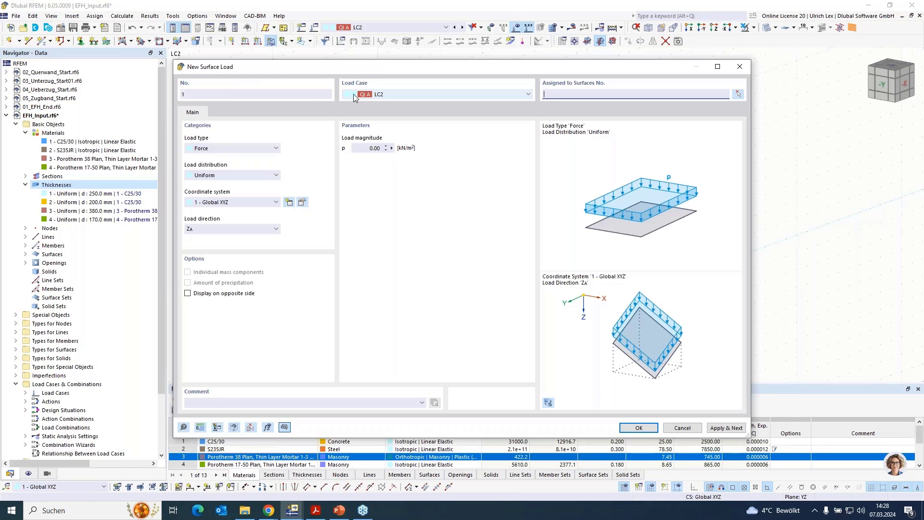
{"action": "left_click", "coordinate": [353, 94]}
{"action": "left_click", "coordinate": [408, 103]}
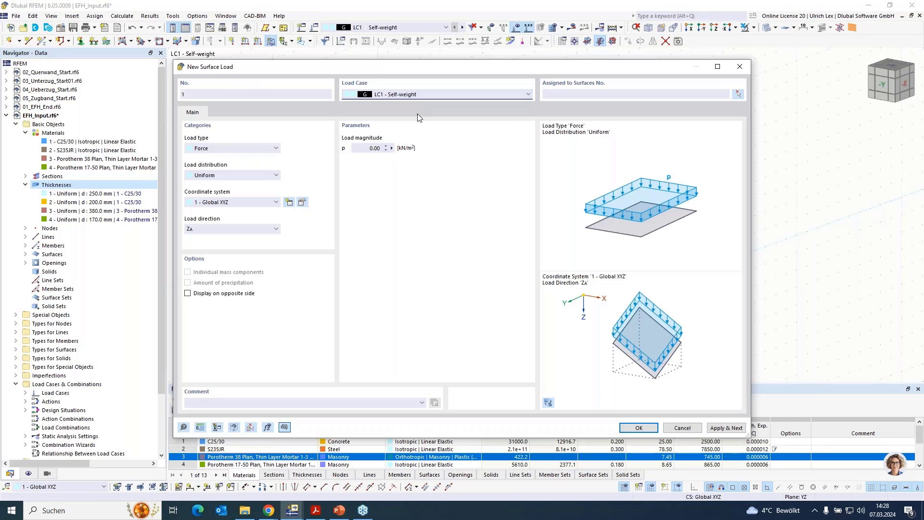
{"action": "left_click", "coordinate": [739, 94]}
{"action": "left_click", "coordinate": [264, 363]}
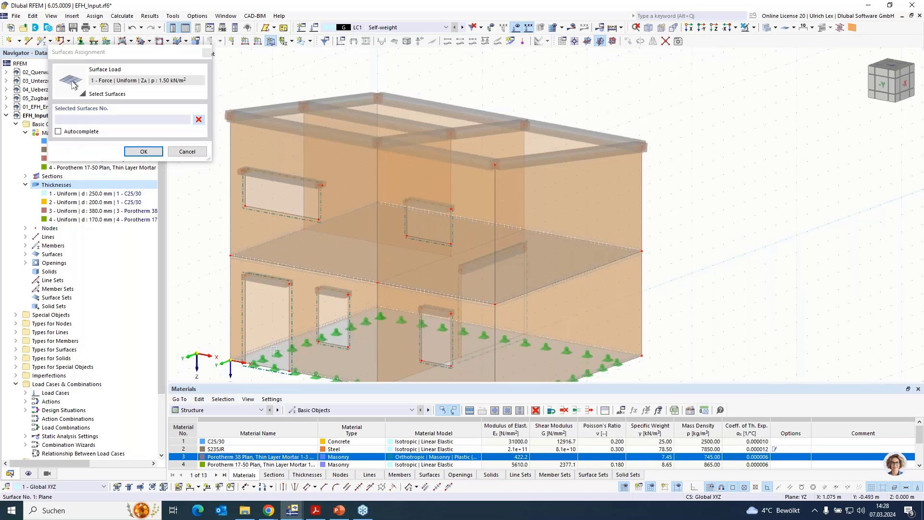
{"action": "scroll", "coordinate": [375, 251], "scroll_direction": "down", "scroll_amount": 1}
{"action": "scroll", "coordinate": [462, 233], "scroll_direction": "up", "scroll_amount": 2}
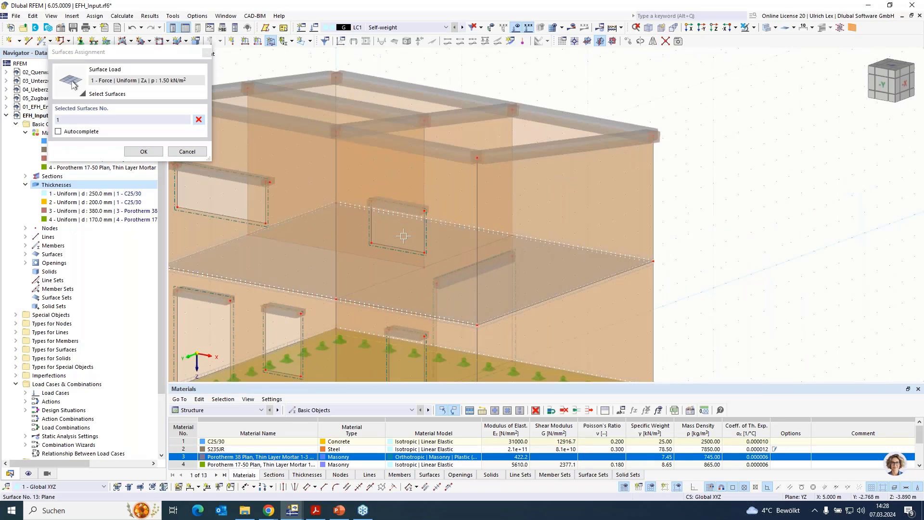
{"action": "left_click", "coordinate": [411, 228]}
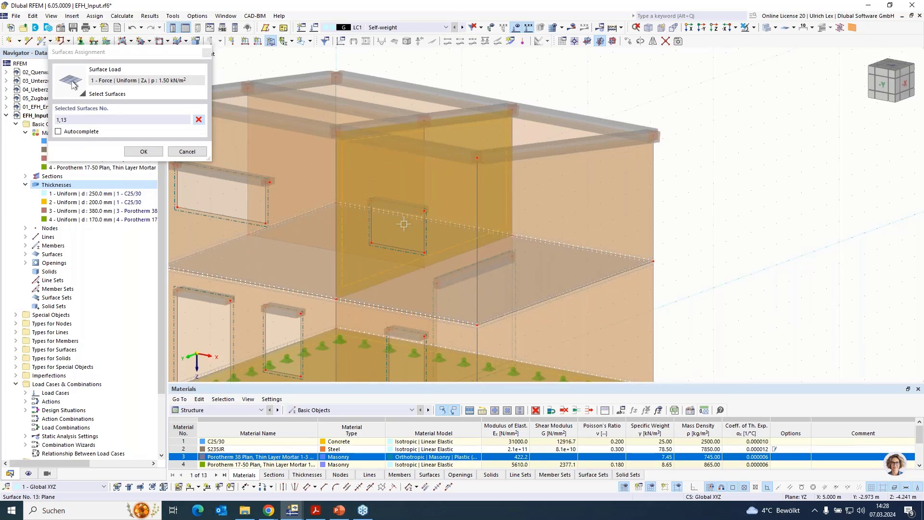
{"action": "left_click", "coordinate": [393, 270]}
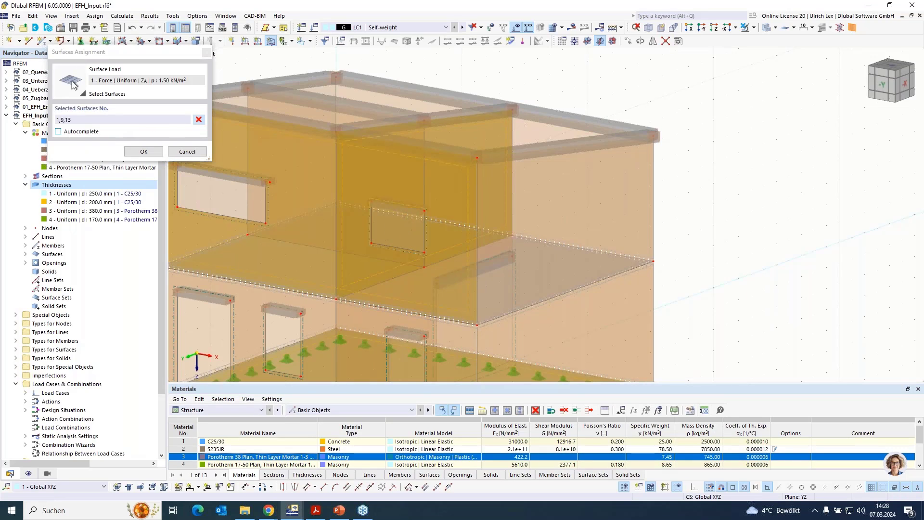
{"action": "left_click", "coordinate": [100, 119]}
{"action": "key", "text": "BackSpace"}
{"action": "key", "text": "BackSpace"}
{"action": "key", "text": "BackSpace"}
{"action": "key", "text": "BackSpace"}
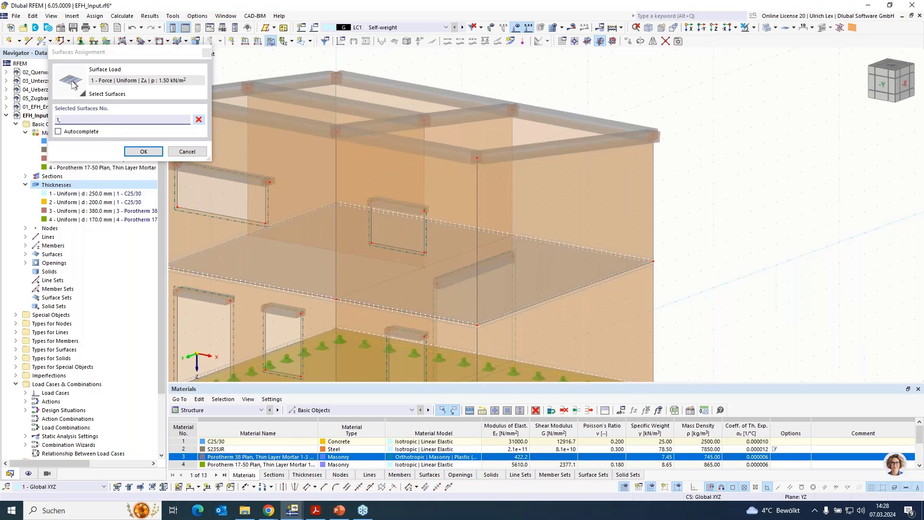
Step: Add the intermediate slab to the surface load's assigned surfaces and create the load
{"action": "middle_click_drag", "start_coordinate": [703, 115], "coordinate": [718, 159], "text": "ctrl"}
{"action": "left_click", "coordinate": [524, 193]}
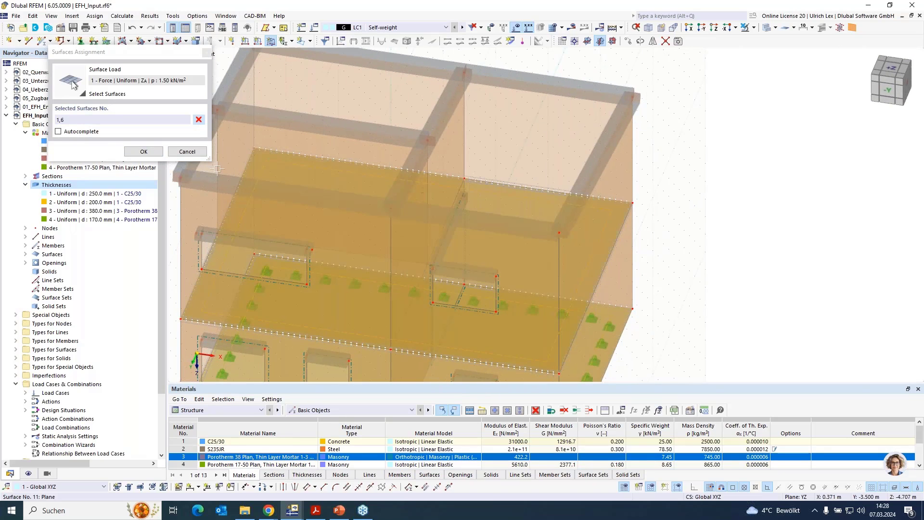
{"action": "left_click", "coordinate": [139, 152]}
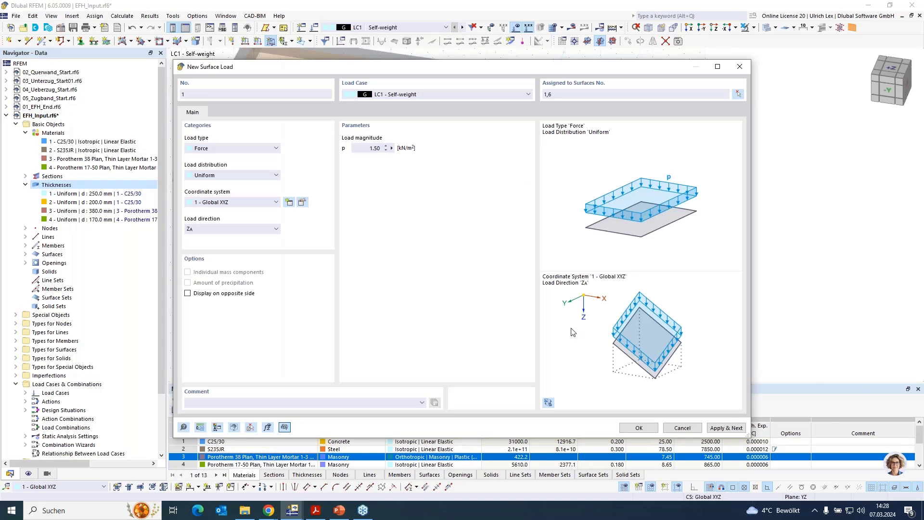
{"action": "left_click", "coordinate": [638, 427]}
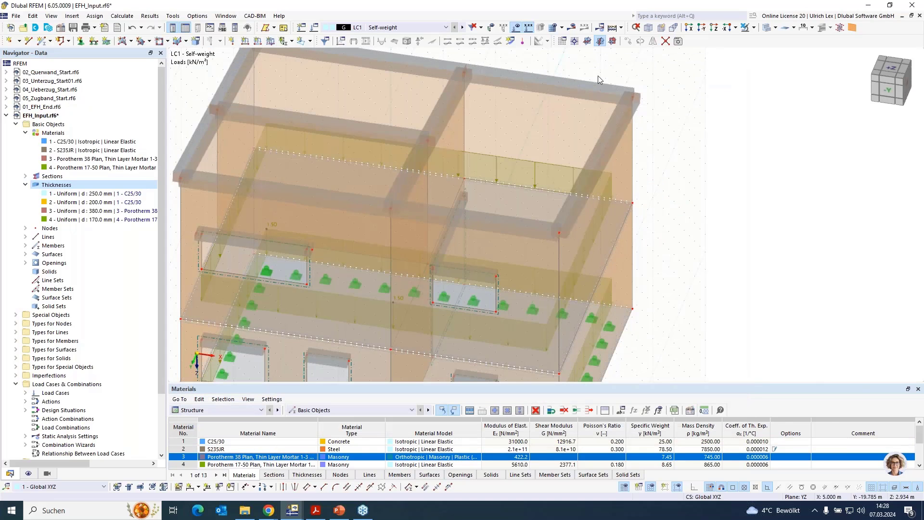
Step: Switch to load case LC2 and define a new uniform surface load of 1.8 kN/m²
{"action": "scroll", "coordinate": [698, 266], "scroll_direction": "down", "scroll_amount": 2}
{"action": "middle_click_drag", "start_coordinate": [698, 265], "coordinate": [683, 255], "text": "ctrl"}
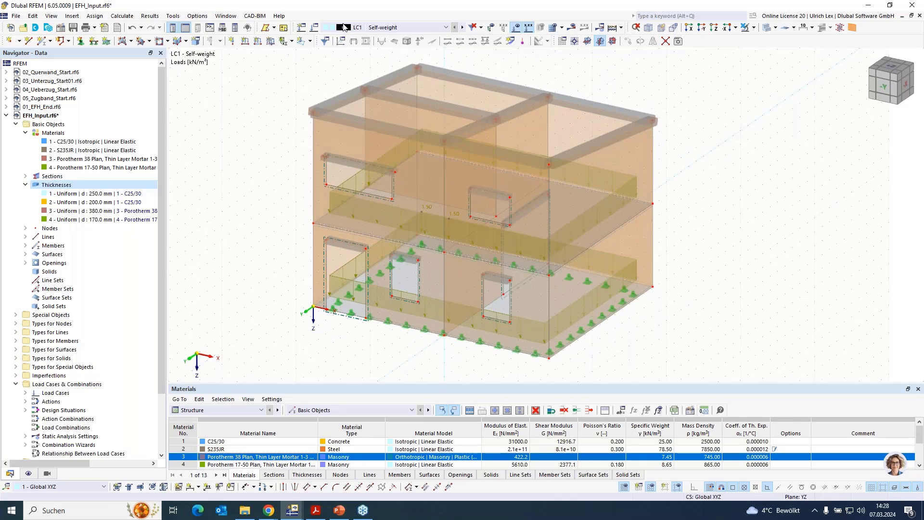
{"action": "left_click", "coordinate": [462, 27]}
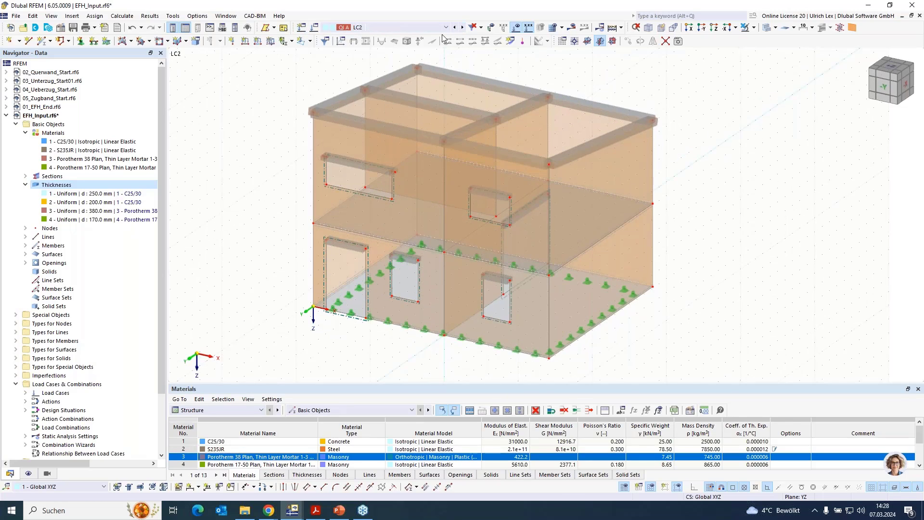
{"action": "left_click", "coordinate": [307, 40]}
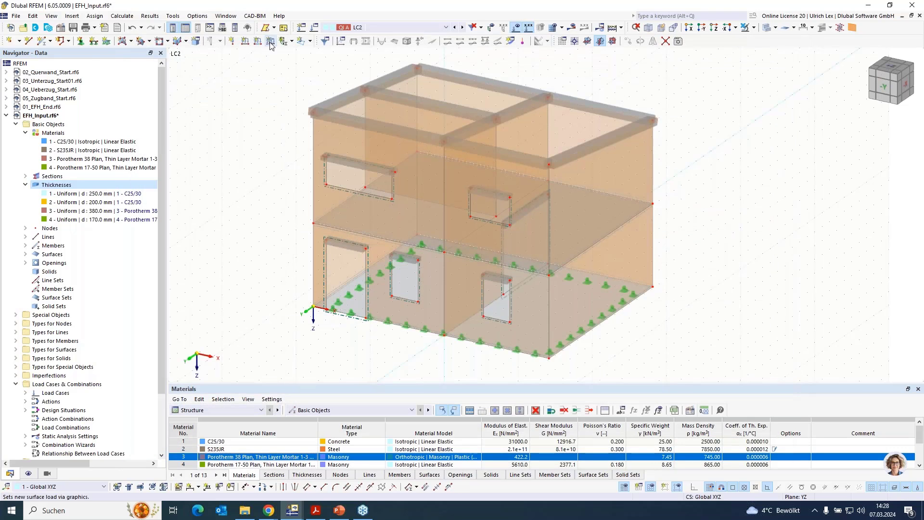
{"action": "left_click", "coordinate": [270, 44]}
{"action": "double_click", "coordinate": [374, 147]}
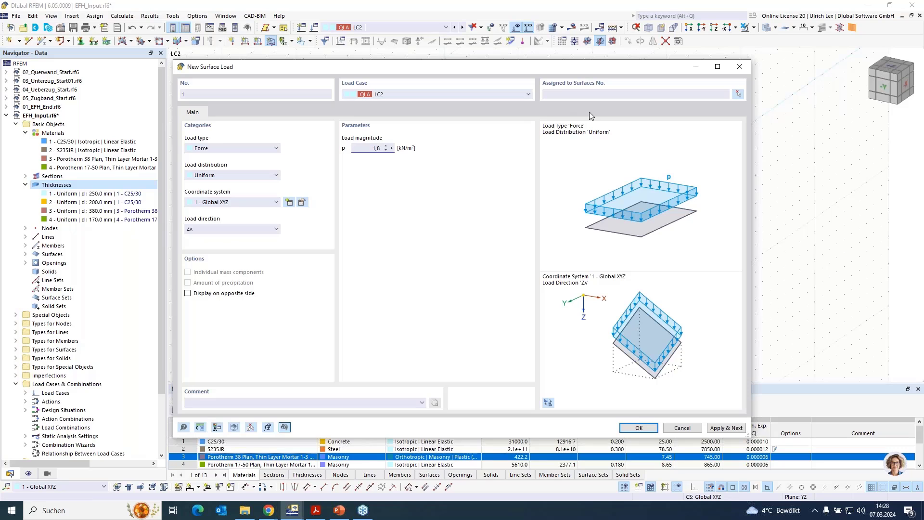
Step: Assign the surface load to the ground slab and the intermediate floor slab, surfaces 1 and 6, and create it
{"action": "left_click", "coordinate": [738, 94]}
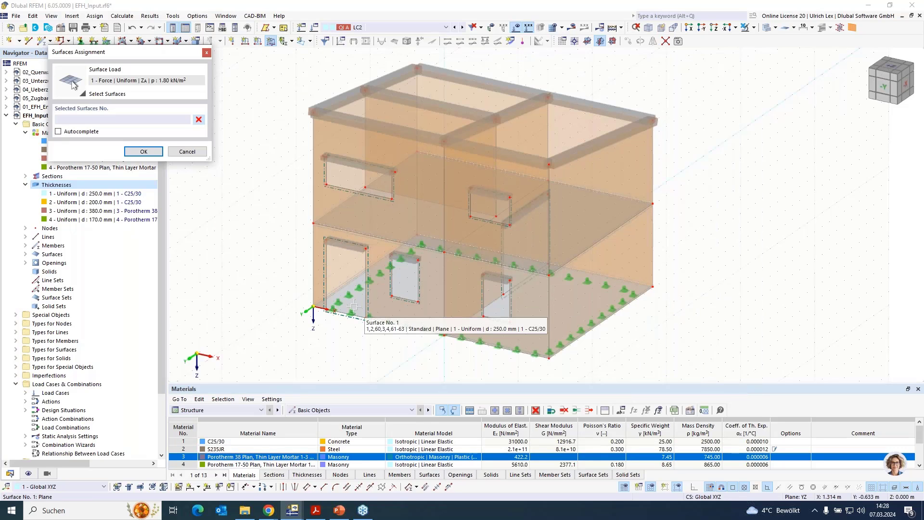
{"action": "left_click", "coordinate": [362, 309]}
{"action": "middle_click_drag", "start_coordinate": [757, 260], "coordinate": [766, 306], "text": "ctrl"}
{"action": "left_click", "coordinate": [566, 178]}
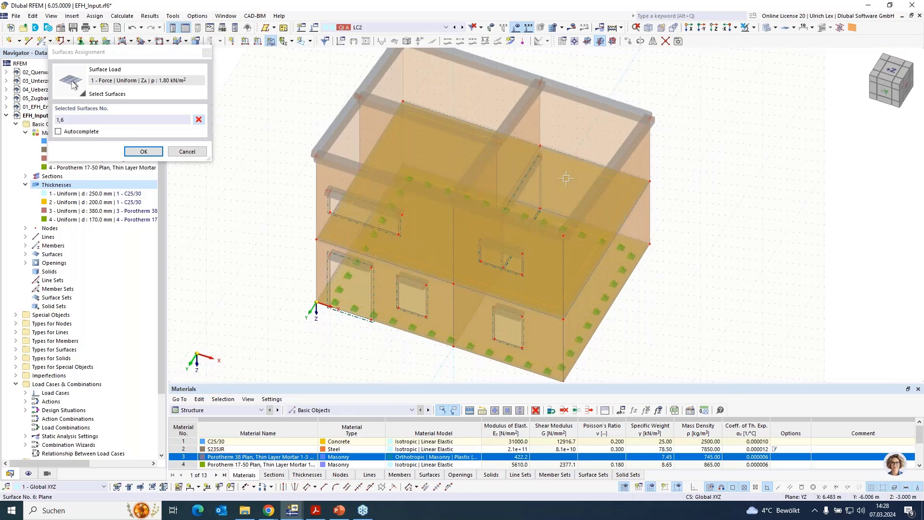
{"action": "left_click", "coordinate": [143, 151]}
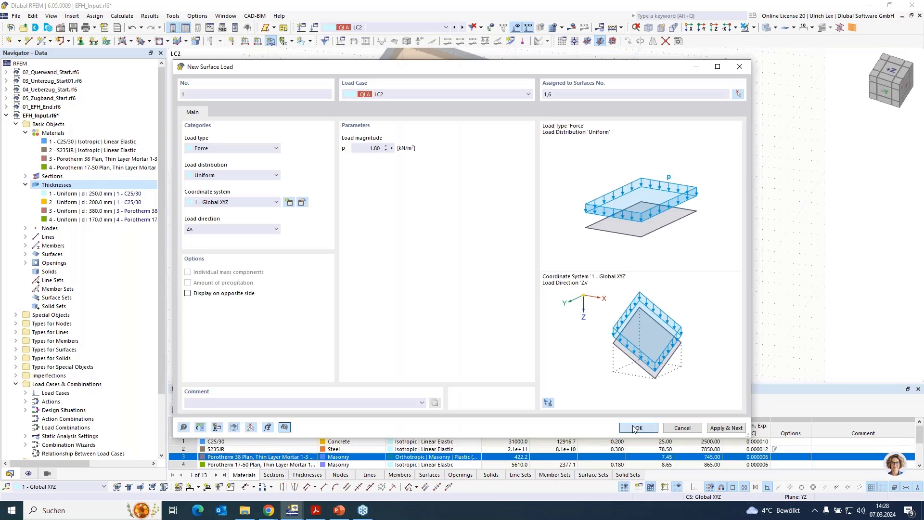
{"action": "left_click", "coordinate": [636, 428]}
{"action": "middle_click_drag", "start_coordinate": [742, 351], "coordinate": [729, 270], "text": "ctrl"}
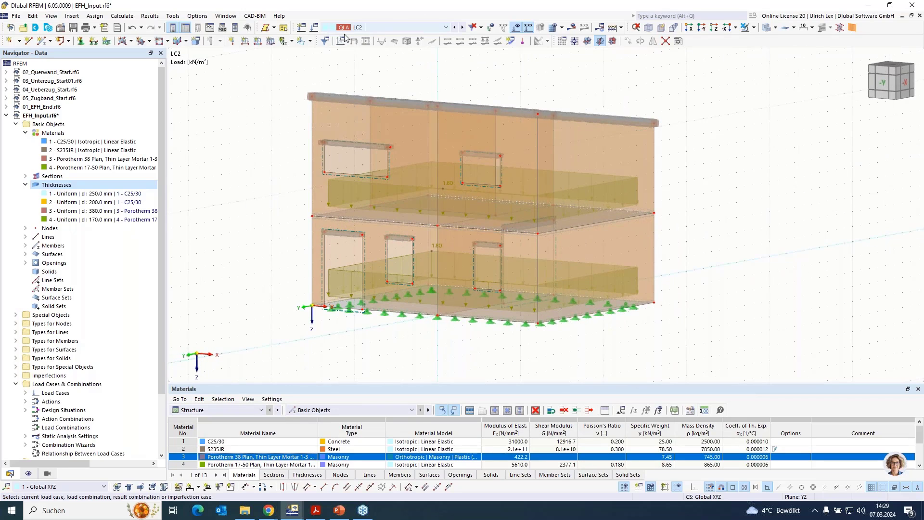
Step: Set the ULS design situation's combination wizard to static analysis settings SA1 - Geometrically linear | Newton-Raphson
{"action": "left_click", "coordinate": [345, 28]}
{"action": "left_click", "coordinate": [314, 27]}
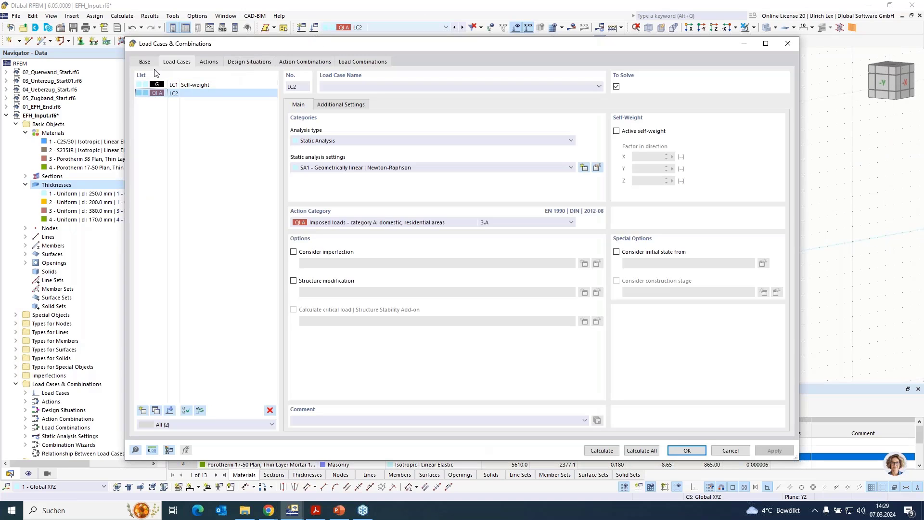
{"action": "left_click", "coordinate": [147, 63]}
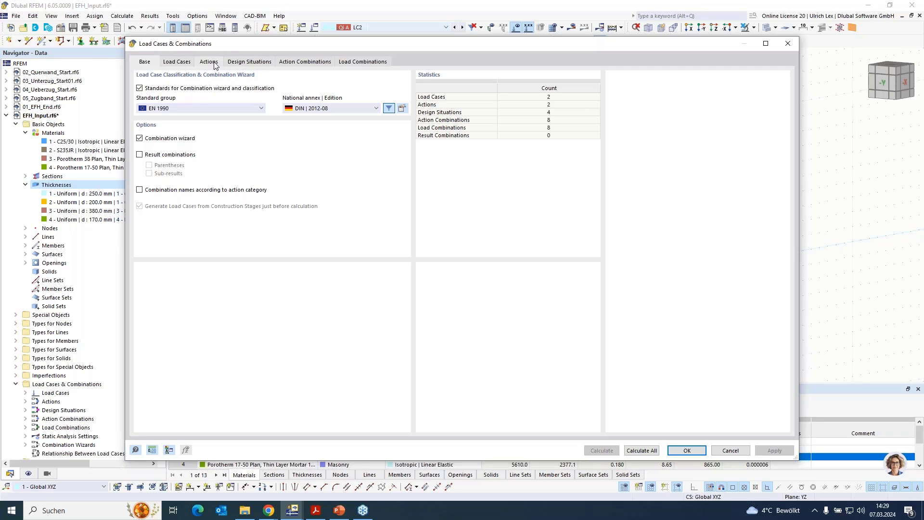
{"action": "left_click", "coordinate": [228, 63]}
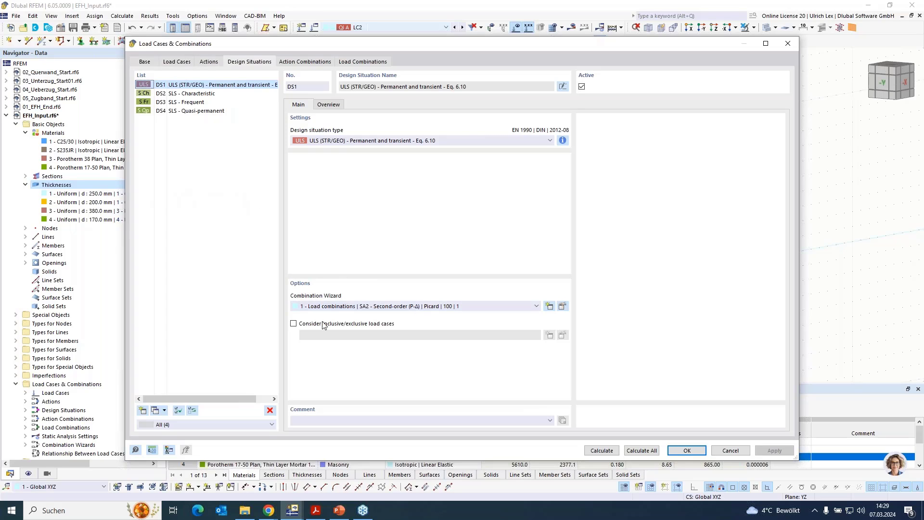
{"action": "left_click", "coordinate": [561, 306]}
{"action": "left_click", "coordinate": [425, 198]}
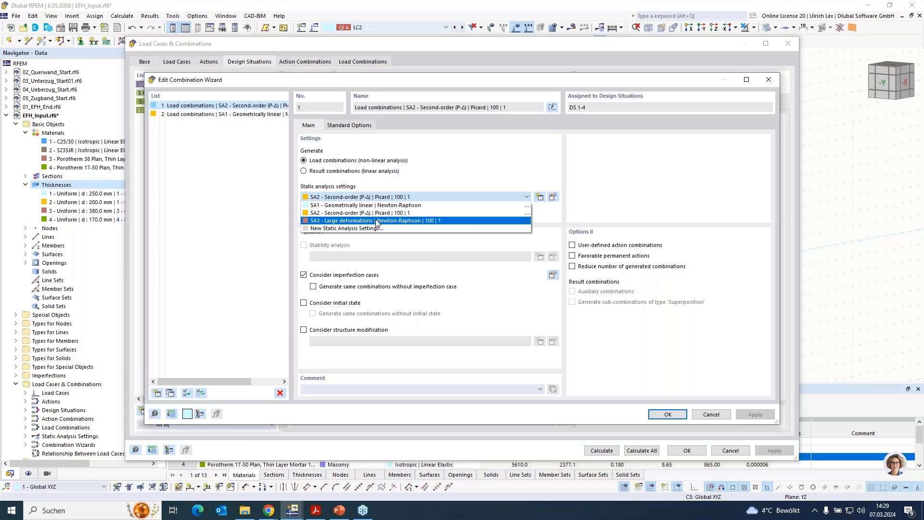
{"action": "left_click", "coordinate": [434, 209]}
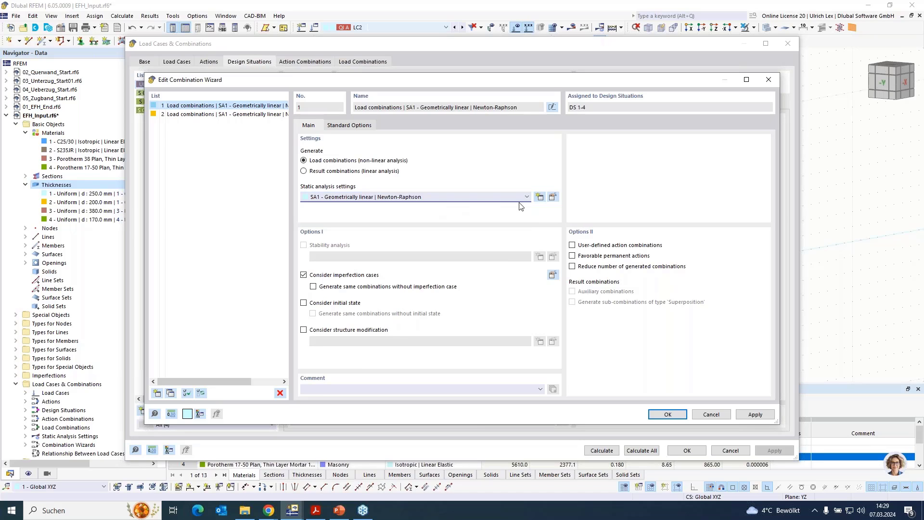
Step: Set SA1 to 3 load increments and at most 500 iterations, and save the results of all load increments
{"action": "left_click", "coordinate": [553, 196]}
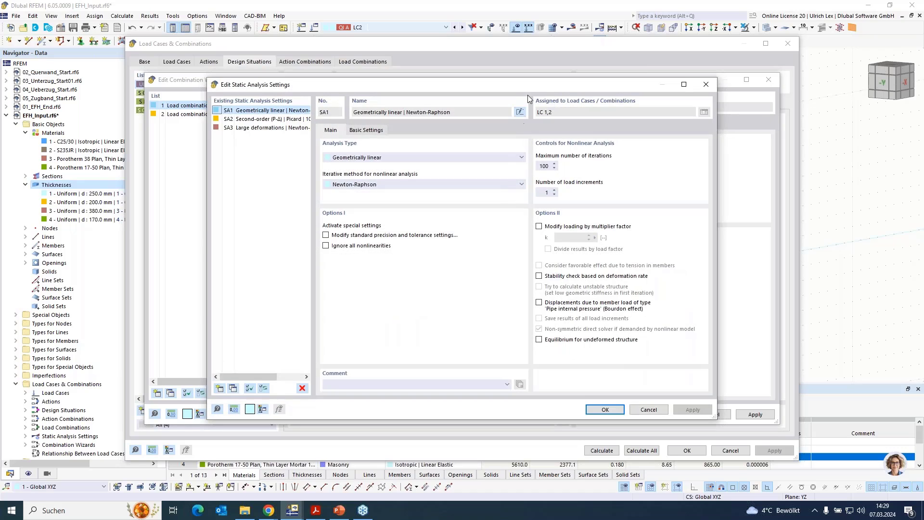
{"action": "left_click_drag", "start_coordinate": [528, 84], "coordinate": [503, 63]}
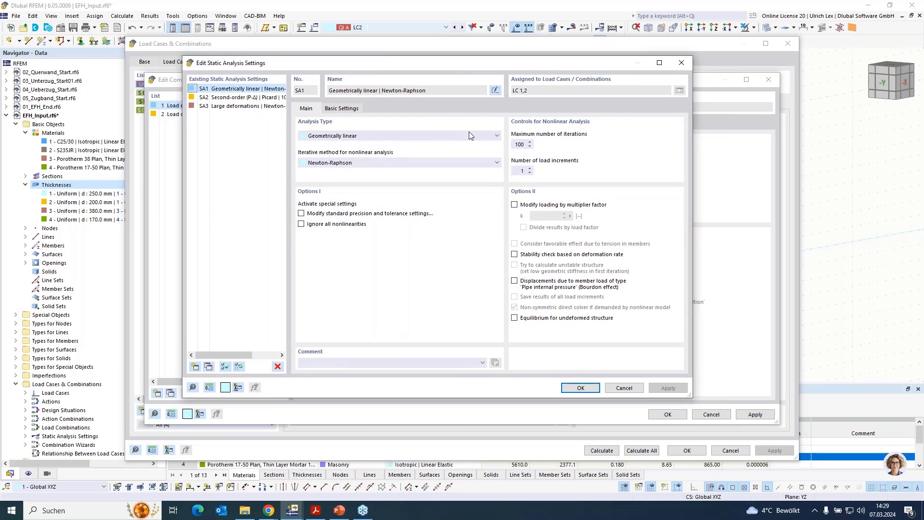
{"action": "double_click", "coordinate": [521, 171]}
{"action": "left_click", "coordinate": [515, 144]}
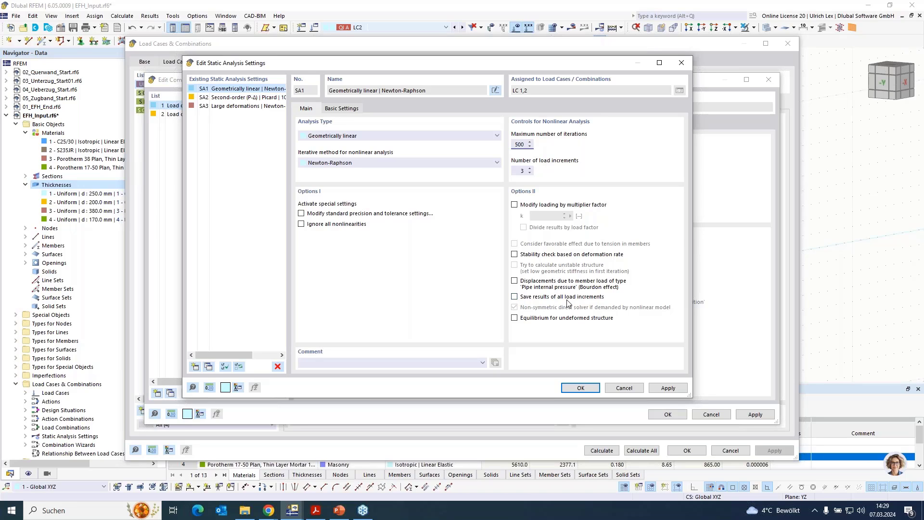
{"action": "left_click", "coordinate": [515, 296]}
{"action": "left_click", "coordinate": [580, 387]}
{"action": "left_click", "coordinate": [669, 415]}
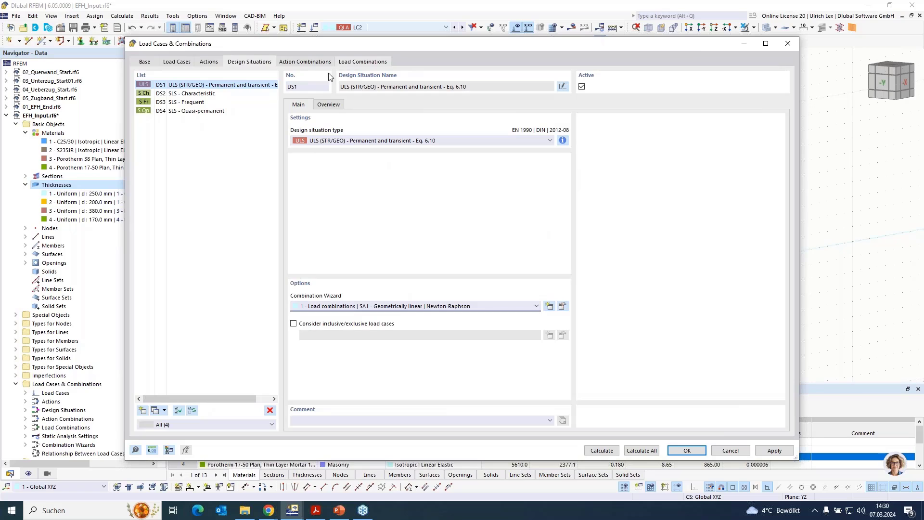
Step: Make load combination CO2, 1.35 * LC1 + 1.50 * LC2, the current one and accept the load case and combination settings
{"action": "left_click", "coordinate": [364, 62]}
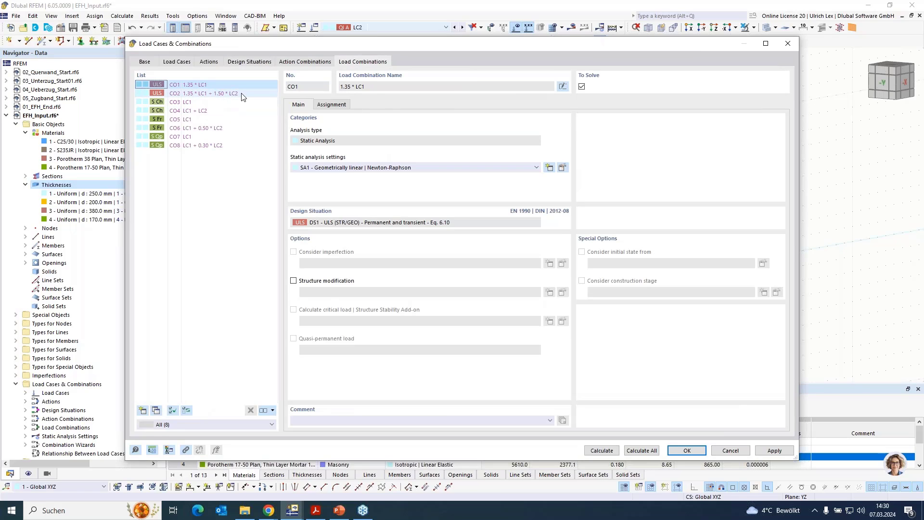
{"action": "left_click", "coordinate": [228, 94]}
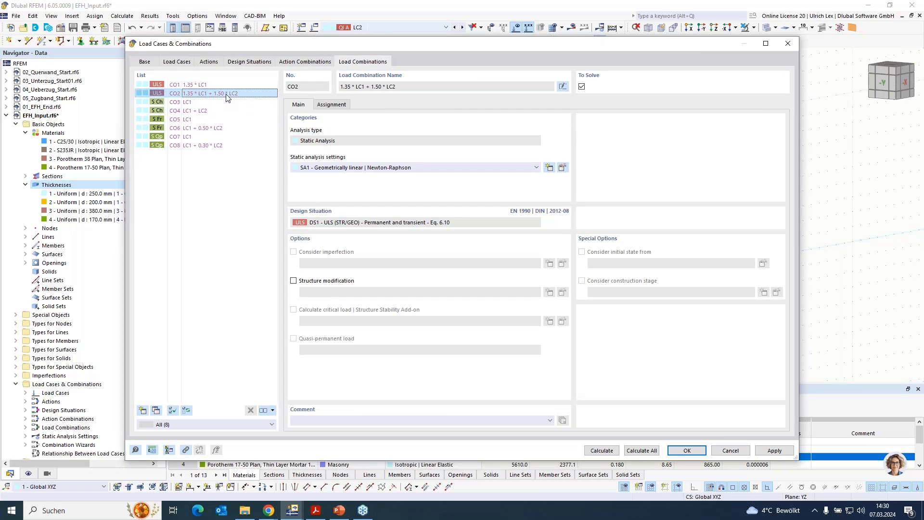
{"action": "left_click", "coordinate": [702, 451]}
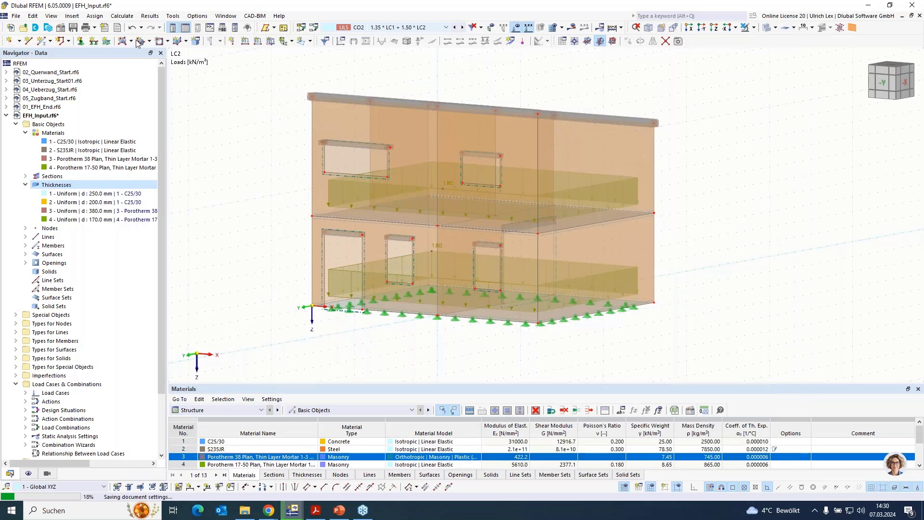
Step: Set the target finite element length to 0.25 m and generate the mesh on the building model
{"action": "left_click", "coordinate": [116, 17]}
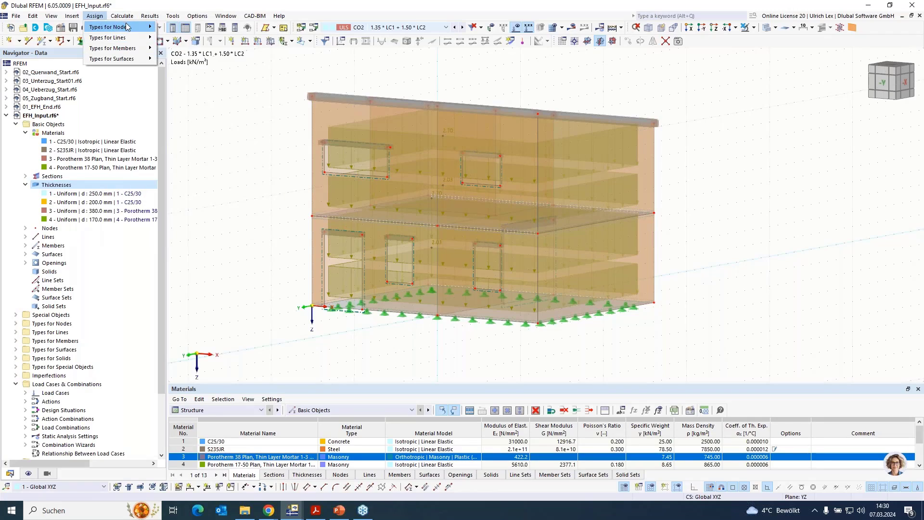
{"action": "left_click", "coordinate": [173, 143]}
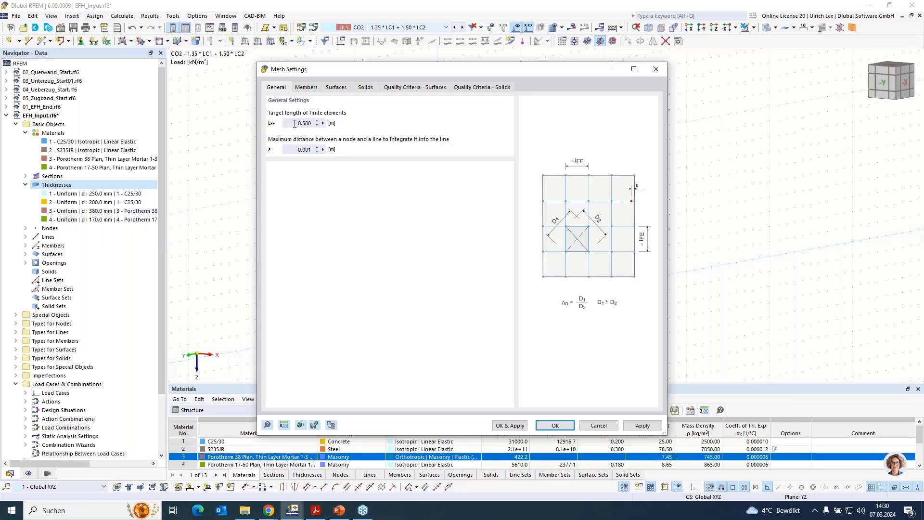
{"action": "left_click_drag", "start_coordinate": [295, 123], "coordinate": [332, 128]}
{"action": "type", "text": "0,25"}
{"action": "left_click", "coordinate": [520, 428]}
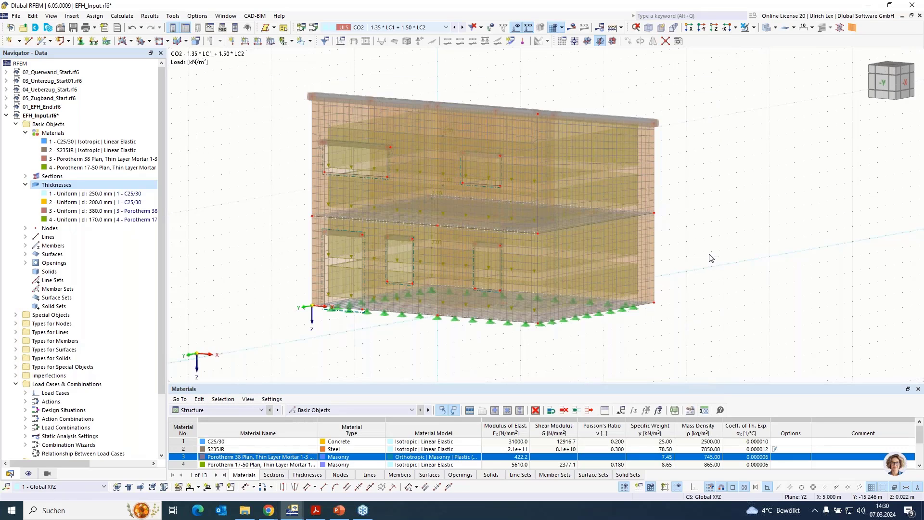
{"action": "middle_click_drag", "start_coordinate": [692, 186], "coordinate": [419, 105], "text": "ctrl"}
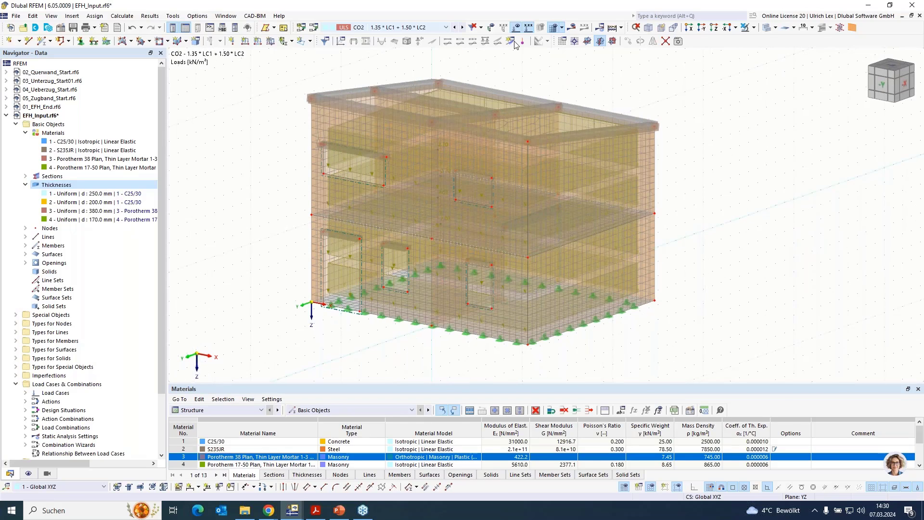
Step: Hide the mesh and calculate load combination CO2 to view the building's global deformations
{"action": "left_click", "coordinate": [553, 28]}
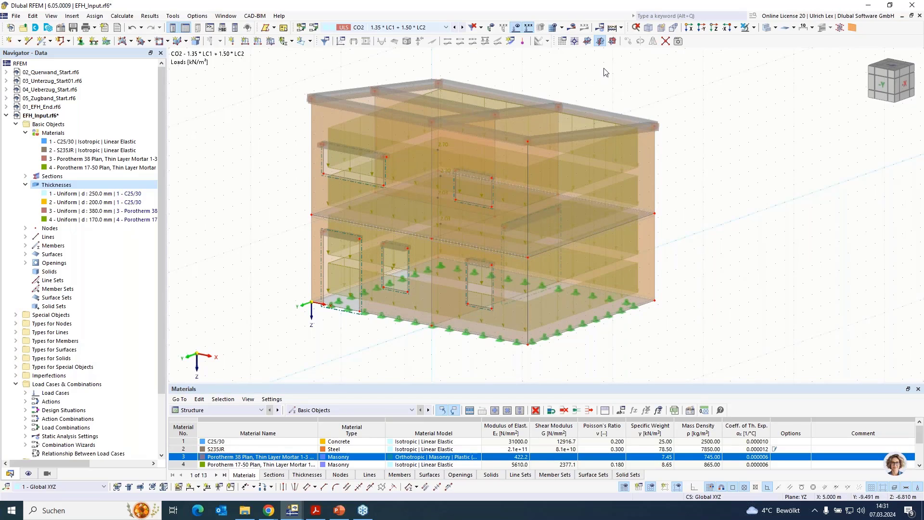
{"action": "left_click", "coordinate": [571, 30]}
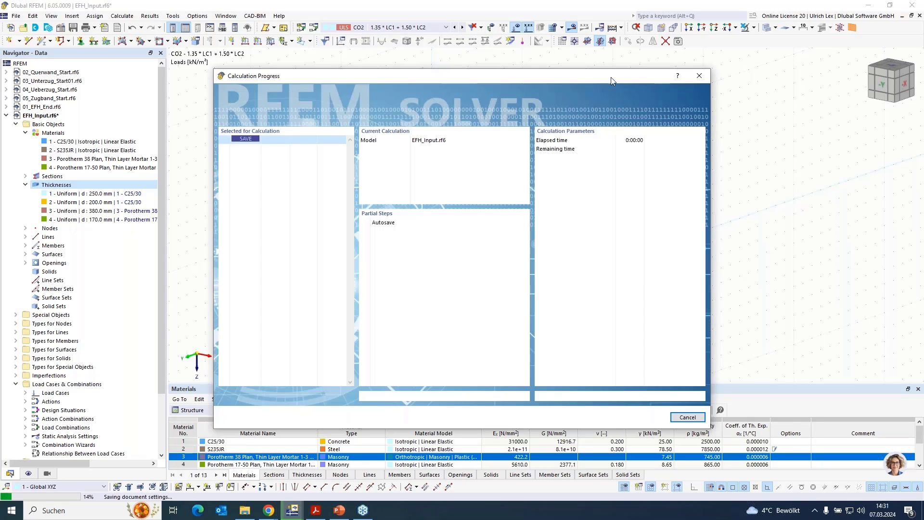
{"action": "left_click_drag", "start_coordinate": [634, 76], "coordinate": [703, 62]}
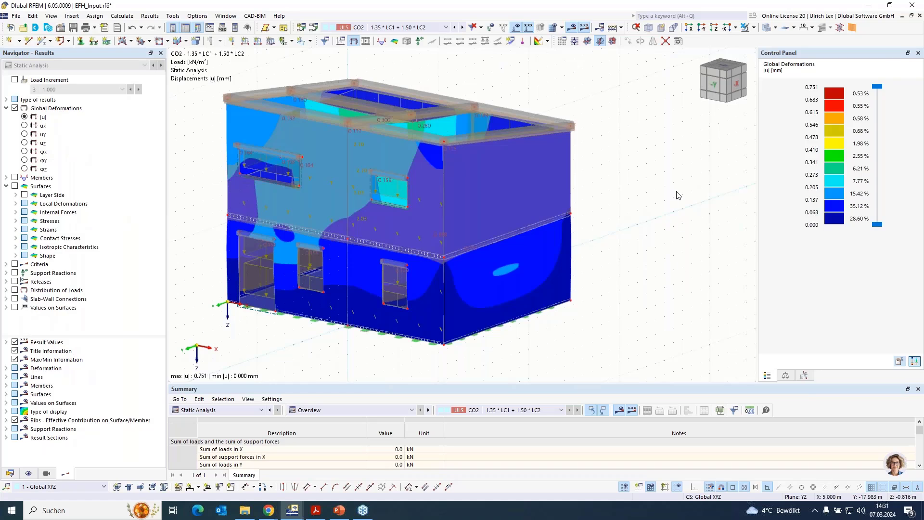
{"action": "scroll", "coordinate": [667, 202], "scroll_direction": "down", "scroll_amount": 3}
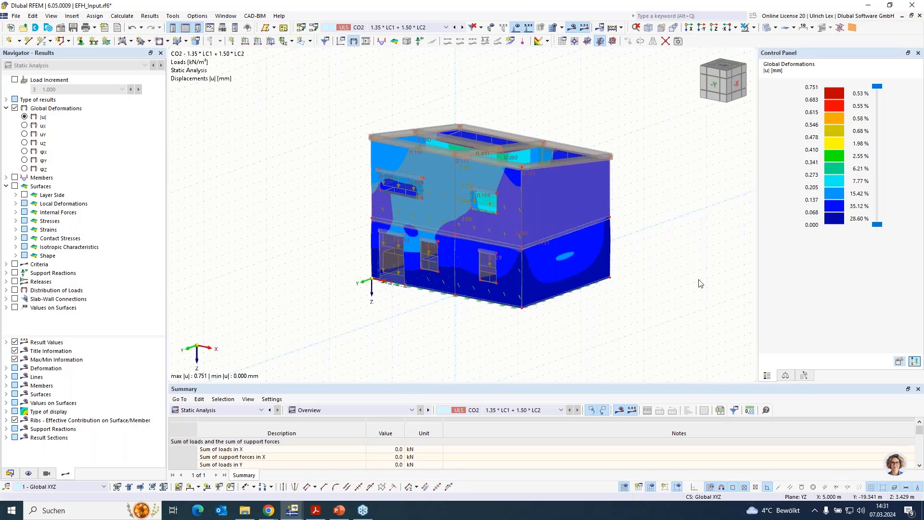
{"action": "scroll", "coordinate": [698, 284], "scroll_direction": "up", "scroll_amount": 2}
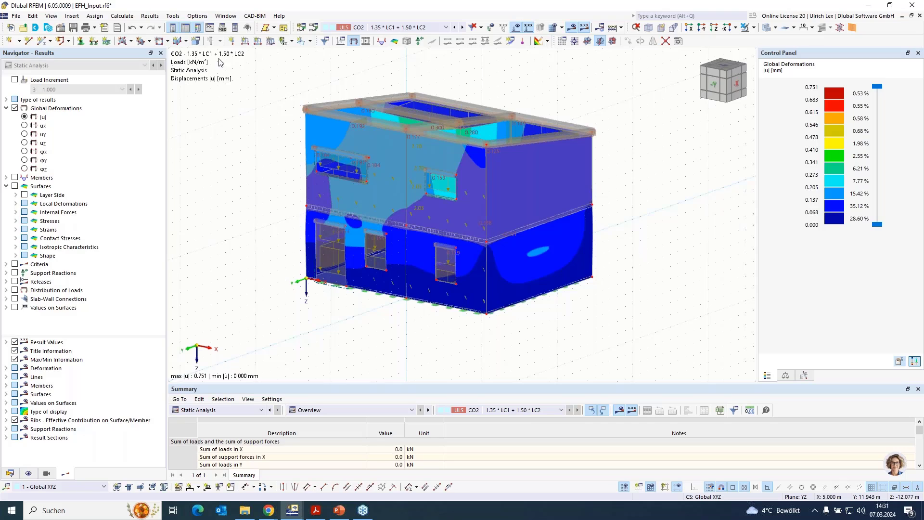
Step: Switch to the model 02_Querwand_Start.rf6 and select the continuous wall's front half, followed by the cross wall above the beam
{"action": "left_click", "coordinate": [197, 17]}
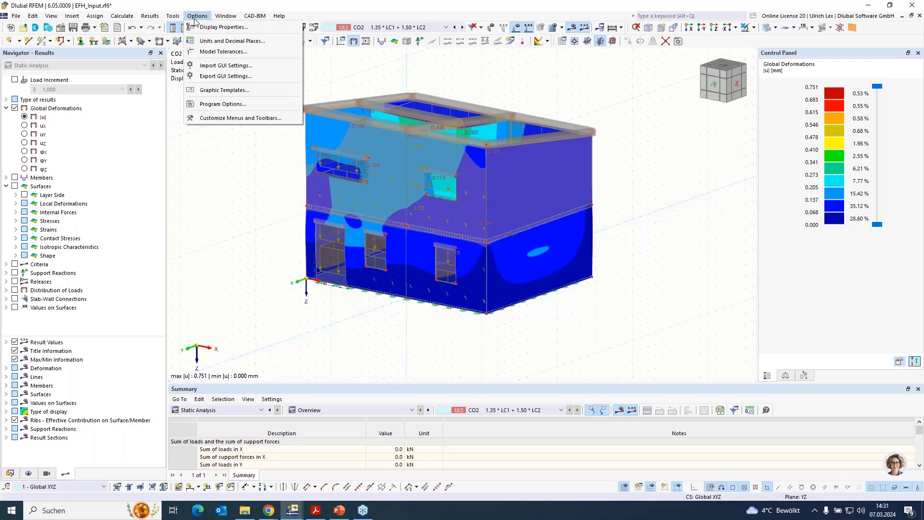
{"action": "mouse_move", "coordinate": [226, 16]}
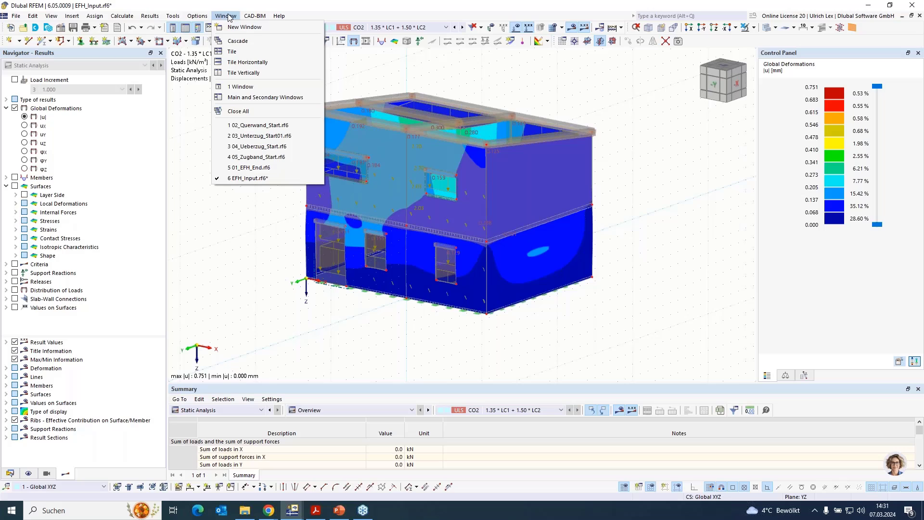
{"action": "left_click", "coordinate": [312, 127]}
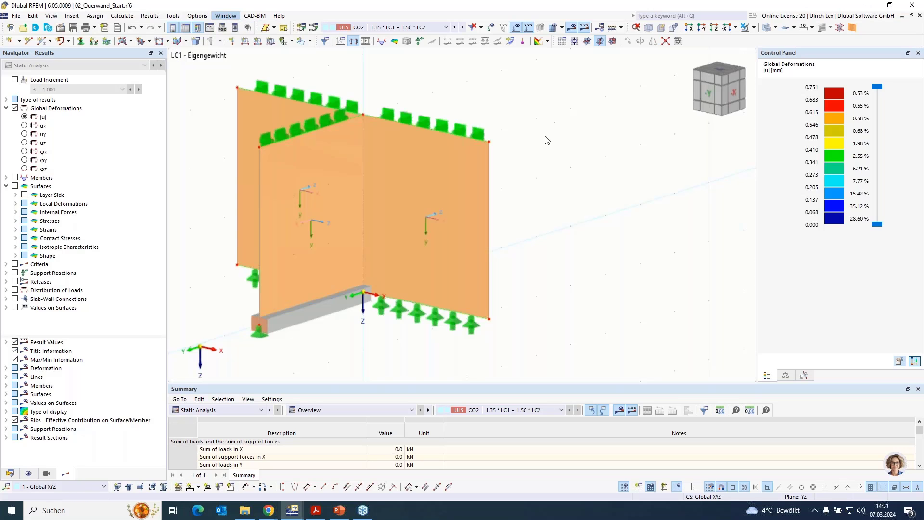
{"action": "scroll", "coordinate": [636, 164], "scroll_direction": "down", "scroll_amount": 1}
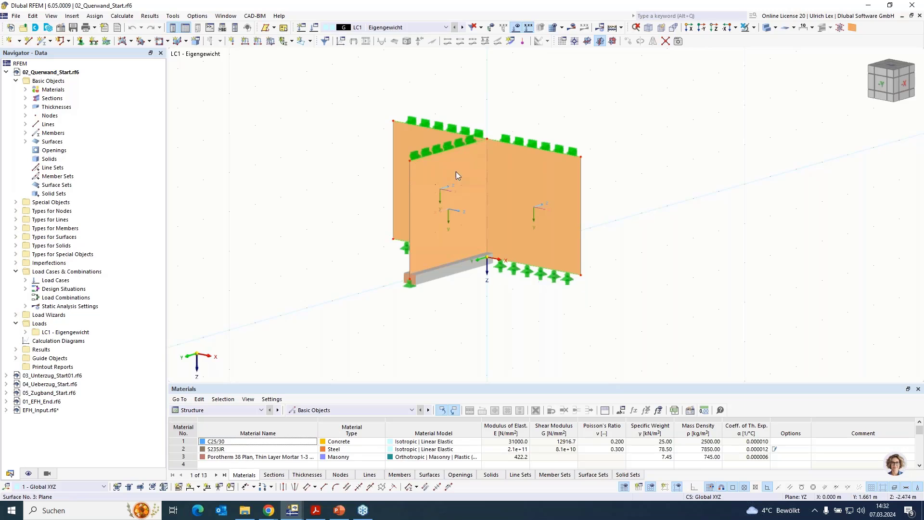
{"action": "left_click", "coordinate": [574, 188]}
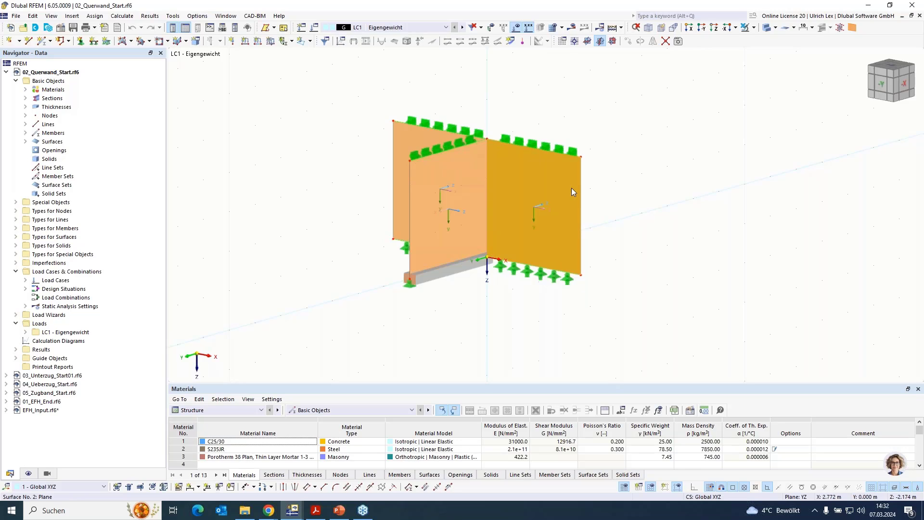
{"action": "left_click", "coordinate": [444, 192]}
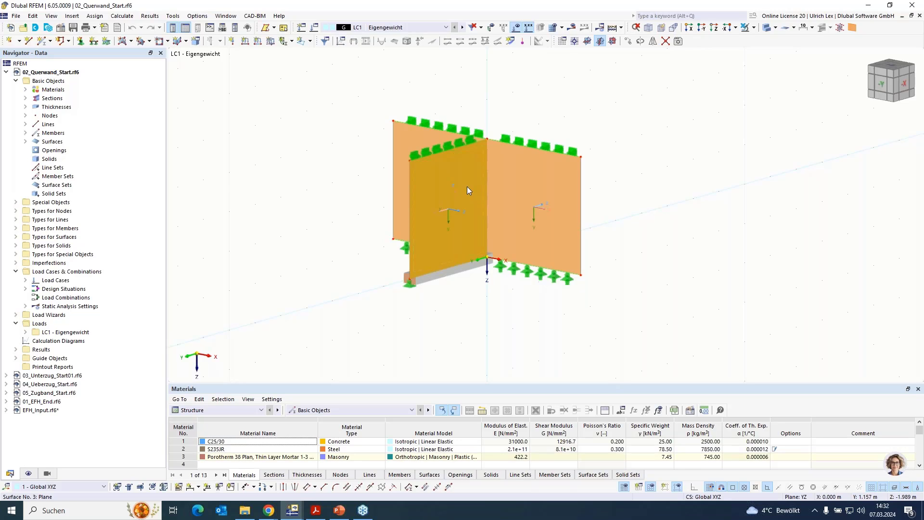
Step: Highlight the continuous wall's other half and the cross wall in turn, and examine the joint between them
{"action": "left_click", "coordinate": [627, 151]}
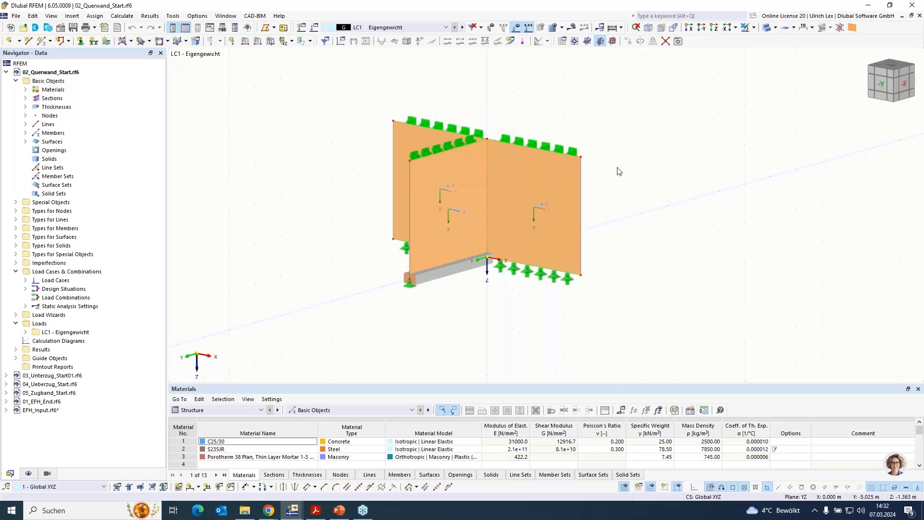
{"action": "left_click", "coordinate": [567, 167]}
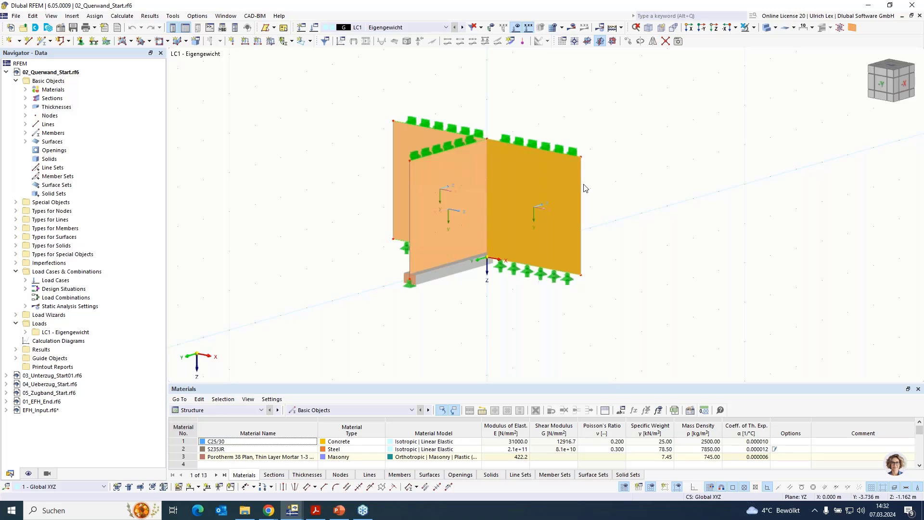
{"action": "left_click", "coordinate": [416, 194]}
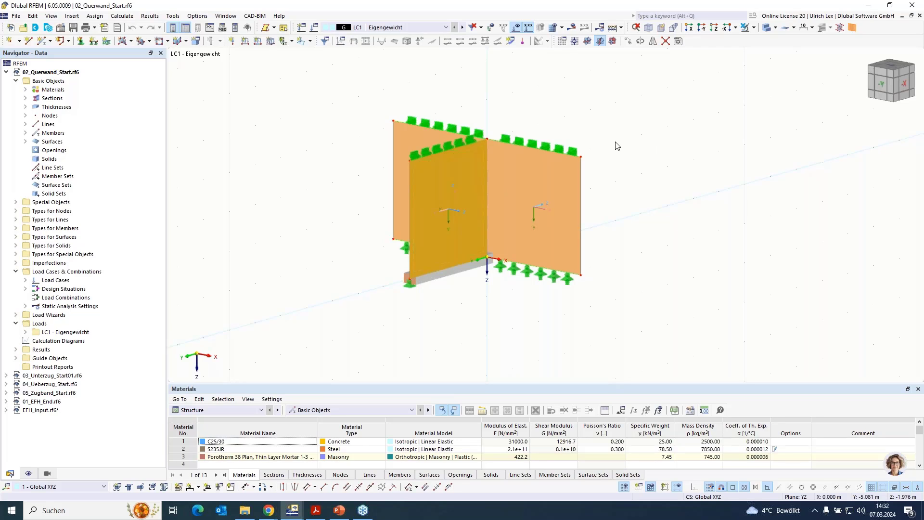
{"action": "left_click", "coordinate": [665, 198]}
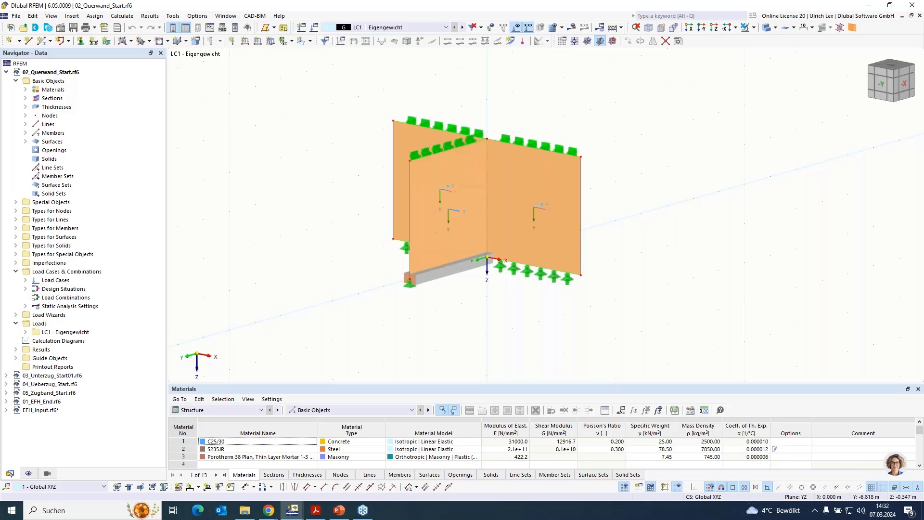
{"action": "middle_click_drag", "start_coordinate": [663, 195], "coordinate": [621, 236], "text": "ctrl"}
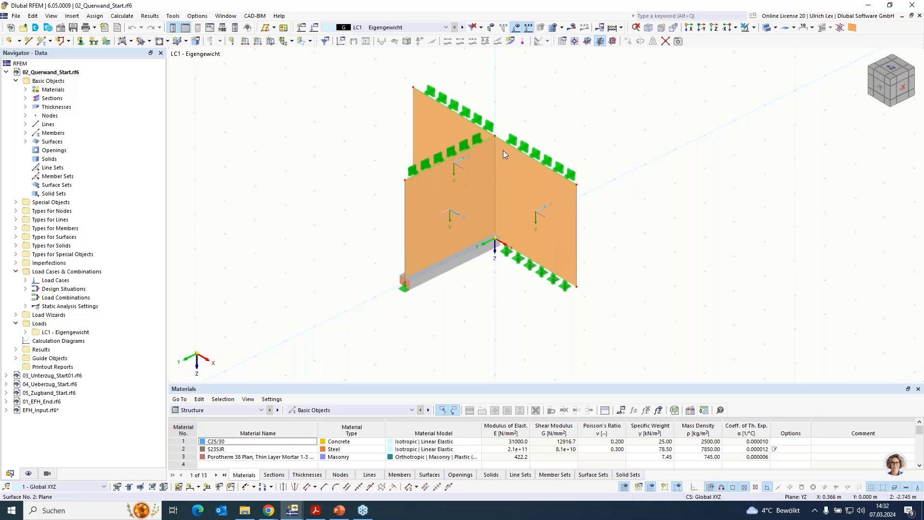
{"action": "mouse_move", "coordinate": [503, 152]}
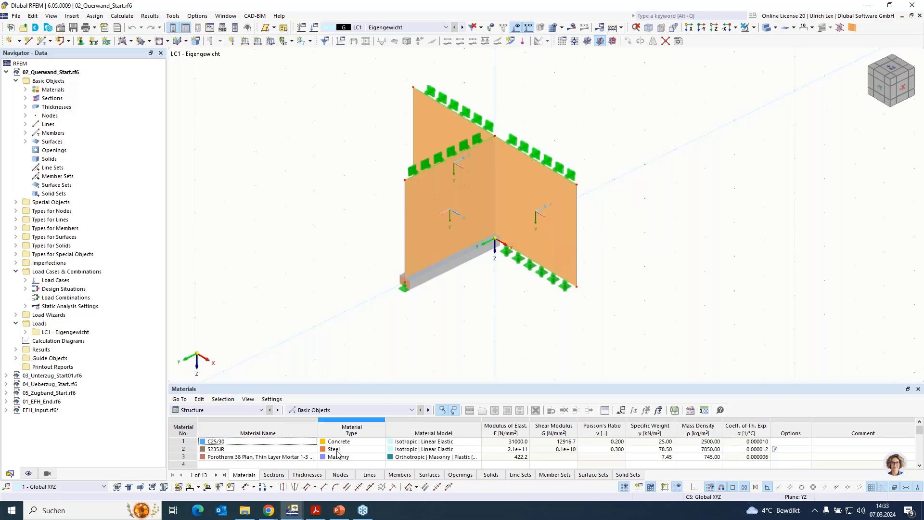
Step: Switch to the Mauerverbinder approval PDF to view the wall tie drawing and return to the RFEM model
{"action": "left_click", "coordinate": [317, 511]}
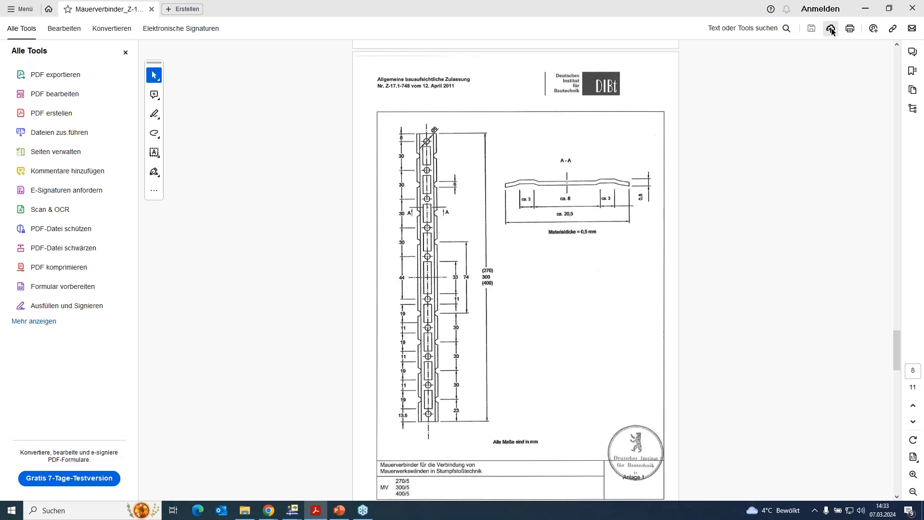
{"action": "left_click", "coordinate": [865, 8]}
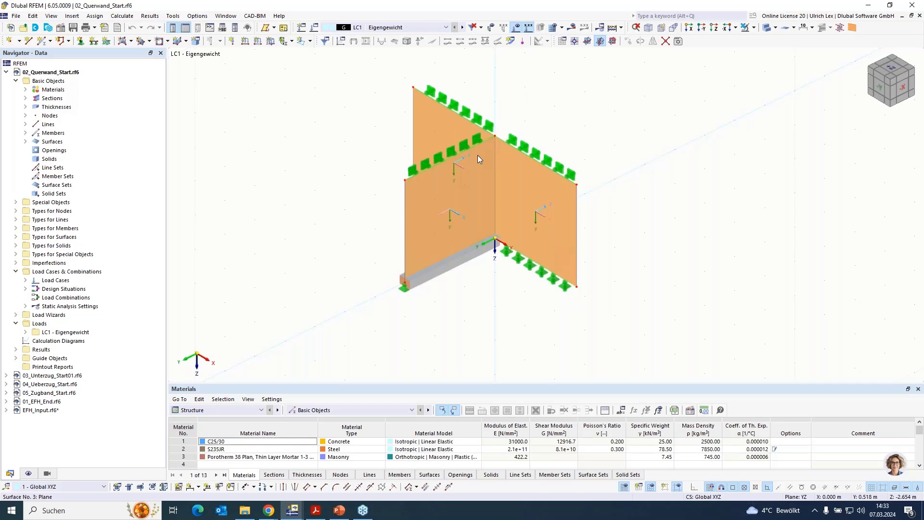
{"action": "scroll", "coordinate": [529, 115], "scroll_direction": "up", "scroll_amount": 1}
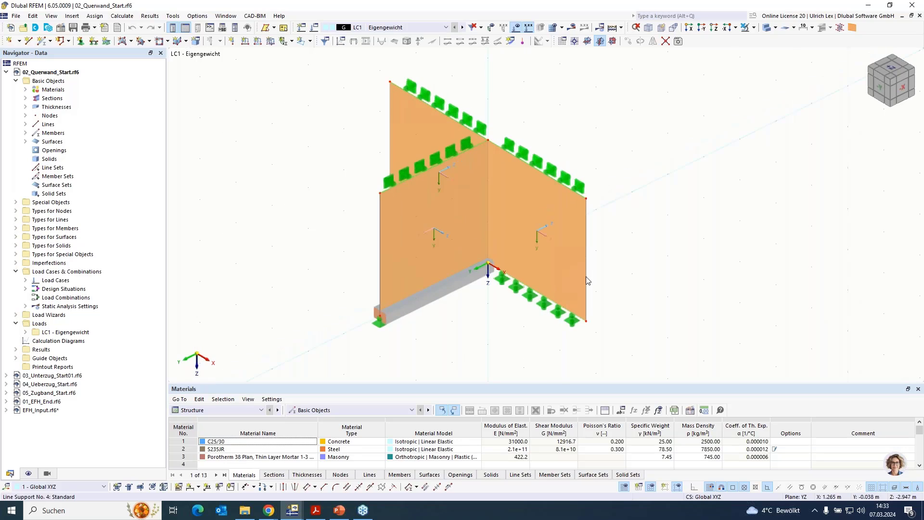
{"action": "middle_click_drag", "start_coordinate": [637, 326], "coordinate": [650, 295], "text": "ctrl"}
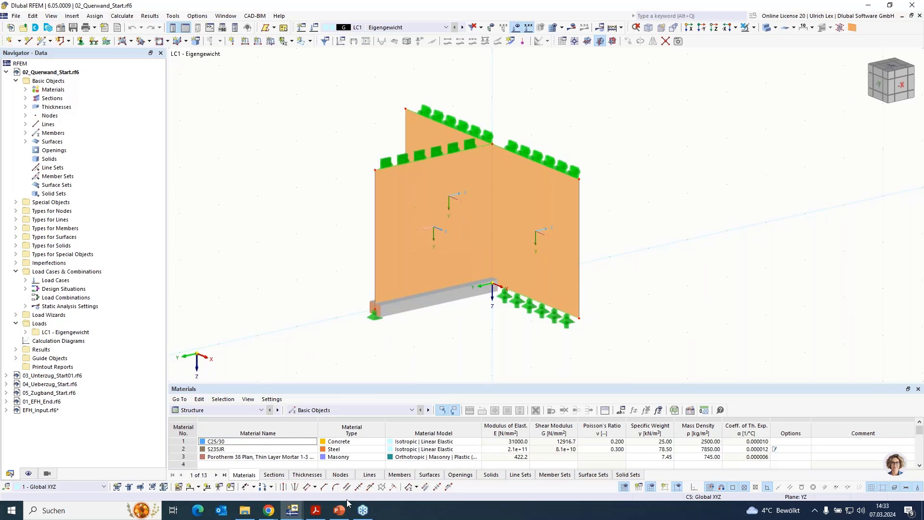
Step: Look up Table 2 with the permissible tensile forces per wall tie in the approval PDF and return to the RFEM model
{"action": "left_click", "coordinate": [317, 511]}
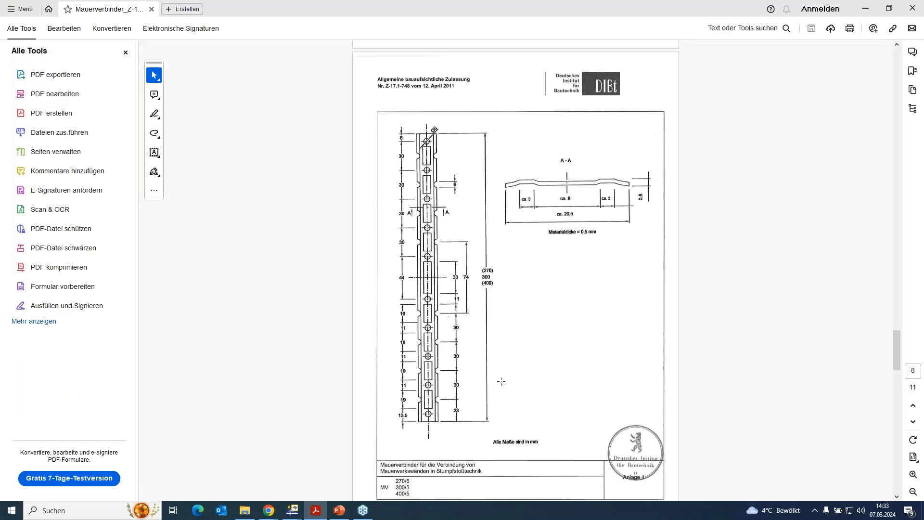
{"action": "scroll", "coordinate": [549, 362], "scroll_direction": "up", "scroll_amount": 10}
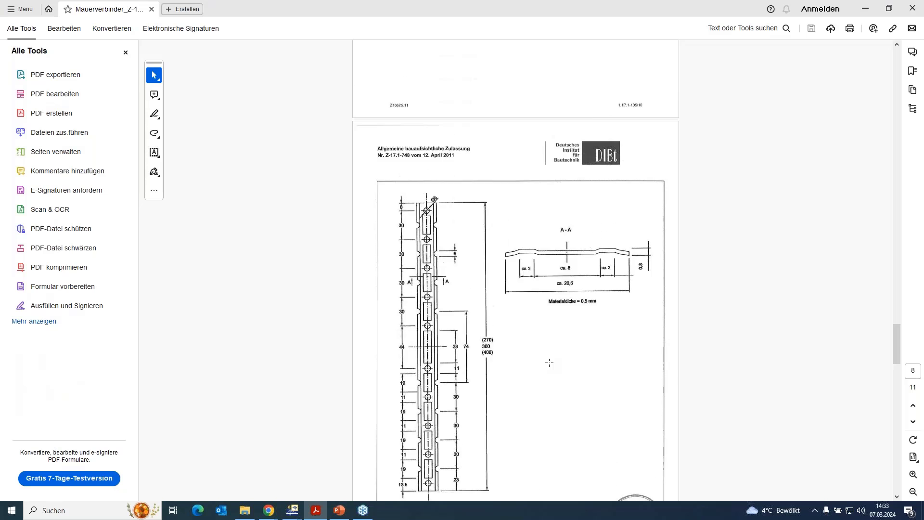
{"action": "scroll", "coordinate": [555, 367], "scroll_direction": "up", "scroll_amount": 8}
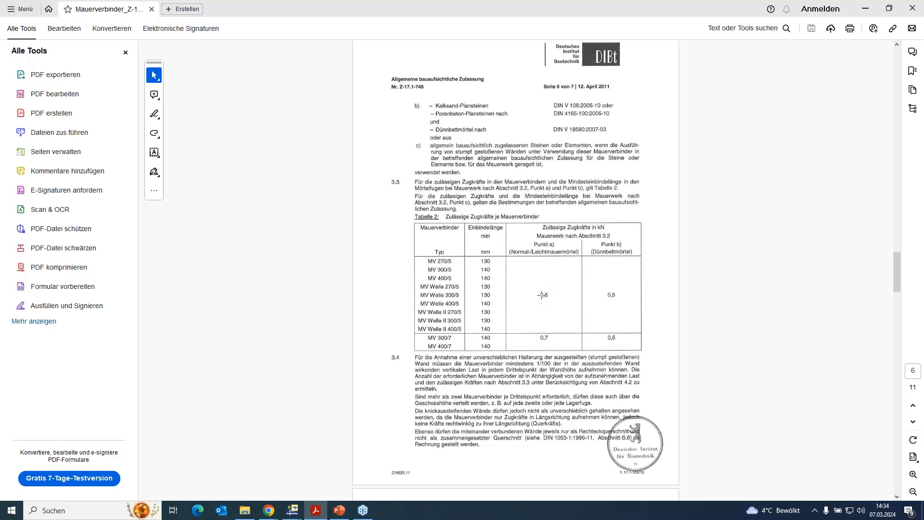
{"action": "left_click", "coordinate": [860, 13]}
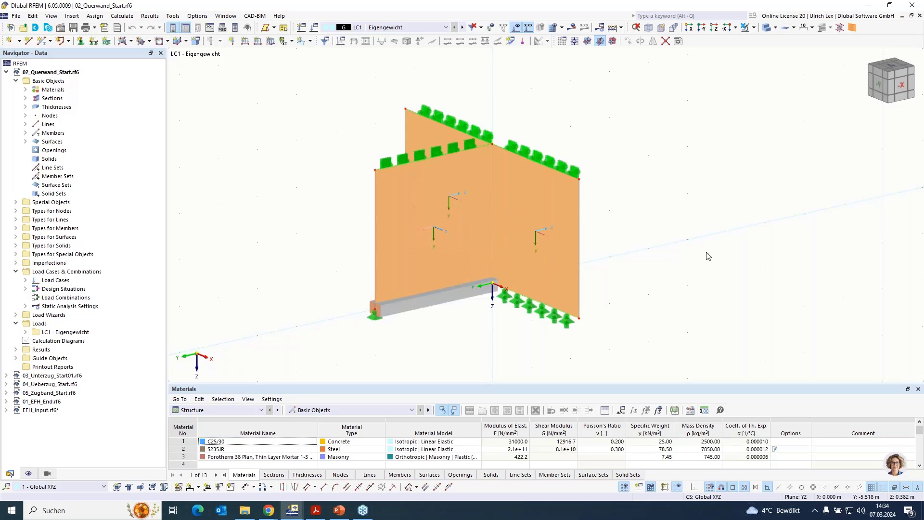
{"action": "middle_click_drag", "start_coordinate": [691, 254], "coordinate": [666, 244]}
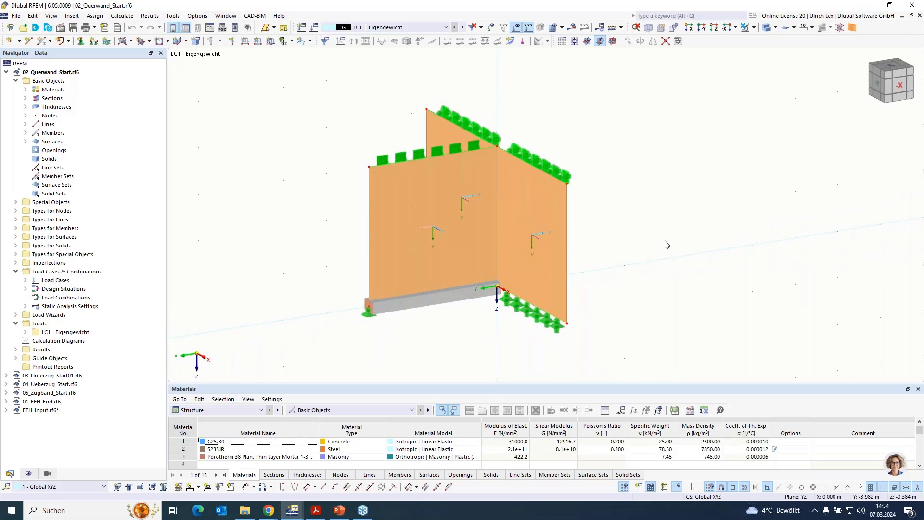
Step: Open the existing line release for editing and review the uy partial activity of its release type
{"action": "left_click", "coordinate": [16, 202]}
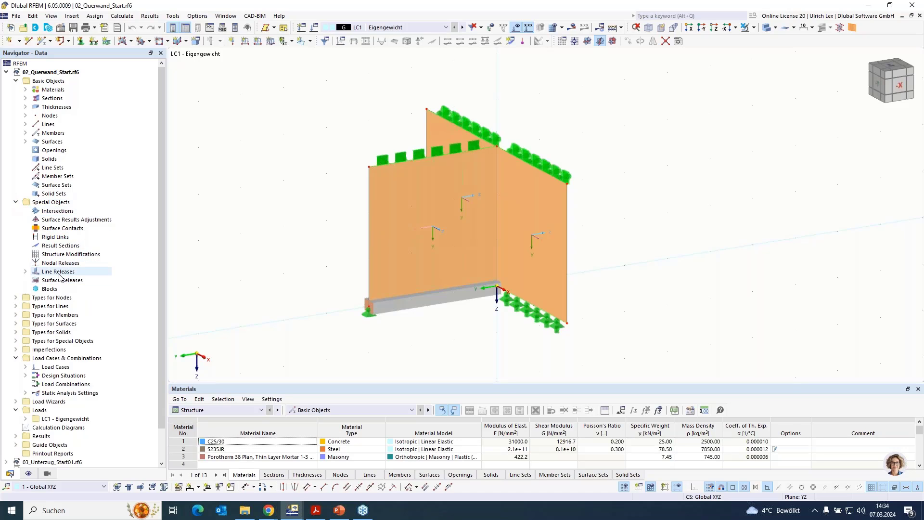
{"action": "left_click", "coordinate": [25, 272]}
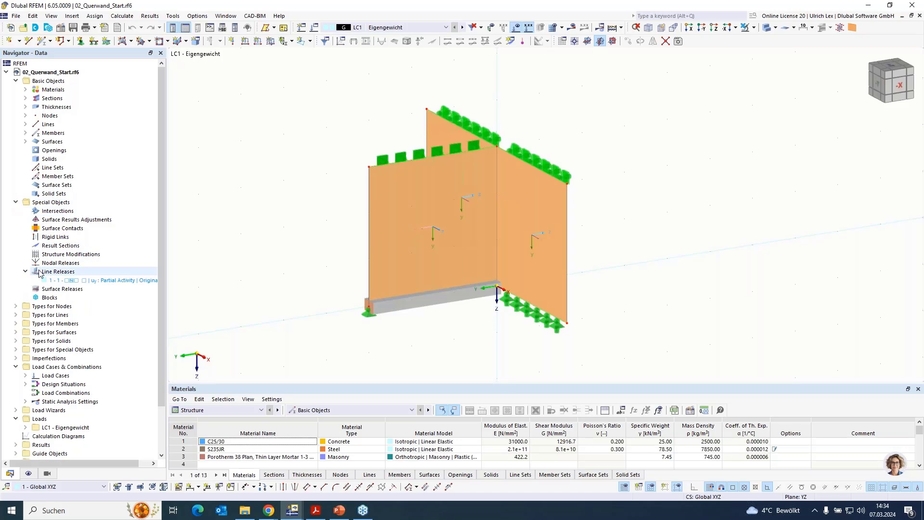
{"action": "double_click", "coordinate": [89, 281]}
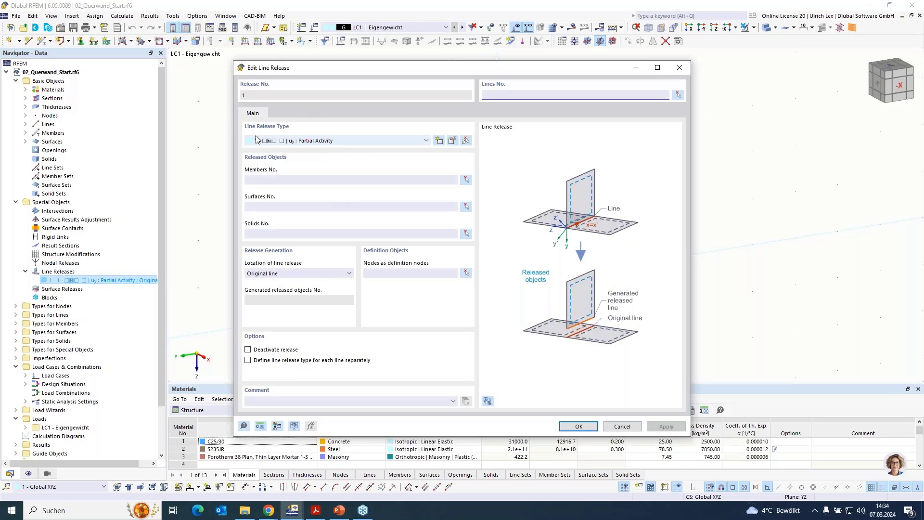
{"action": "left_click", "coordinate": [453, 143]}
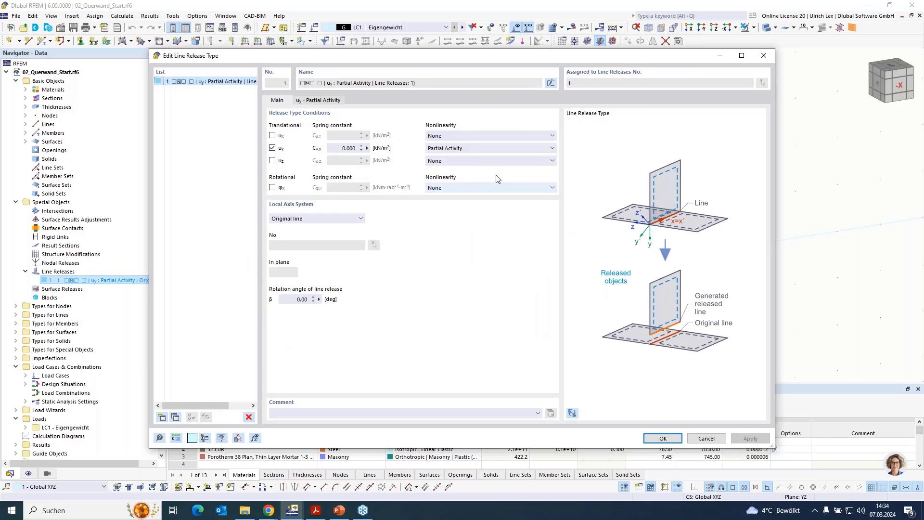
{"action": "left_click", "coordinate": [334, 104]}
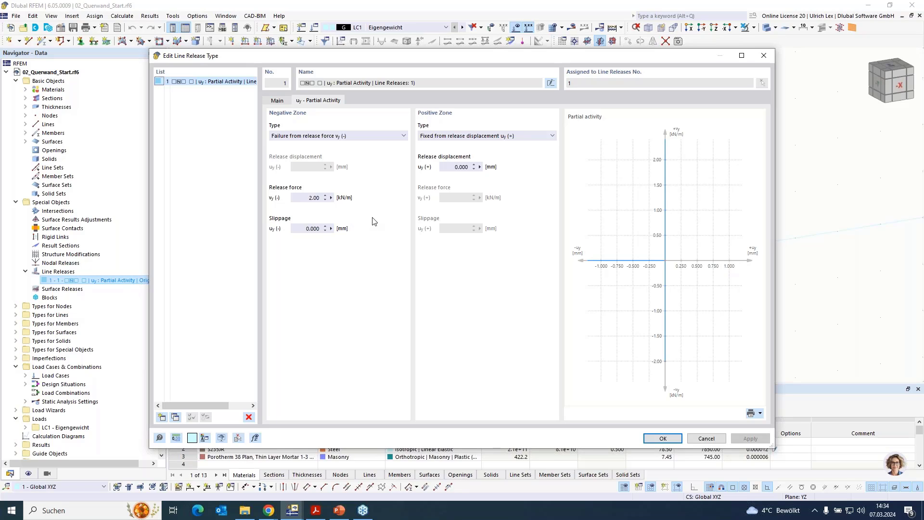
{"action": "double_click", "coordinate": [310, 198]}
{"action": "left_click", "coordinate": [676, 436]}
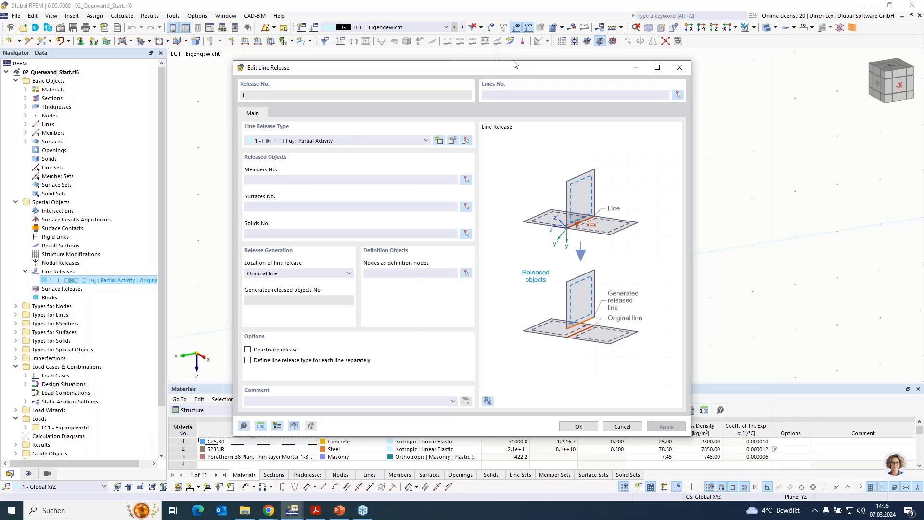
Step: Assign the line release to line 3 at the wall joint with surfaces 1 and 2 as released objects, and accept it
{"action": "left_click", "coordinate": [678, 95]}
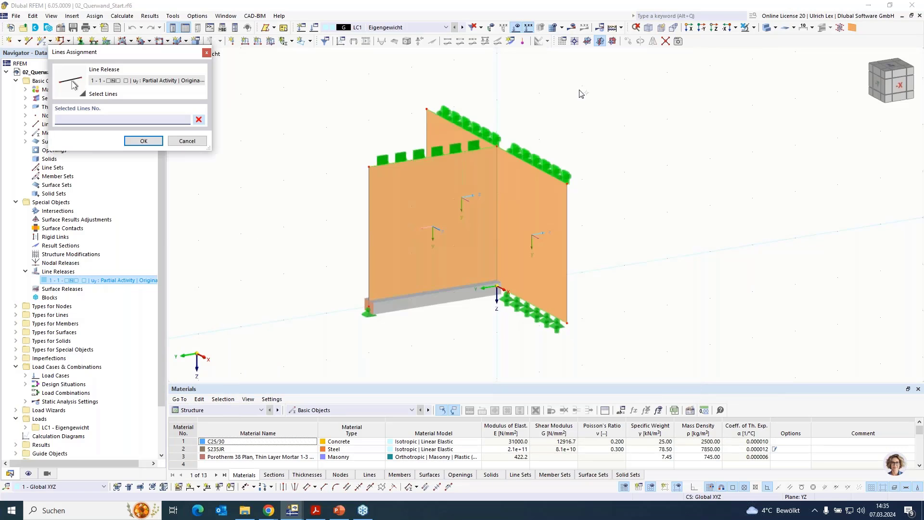
{"action": "left_click", "coordinate": [500, 164]}
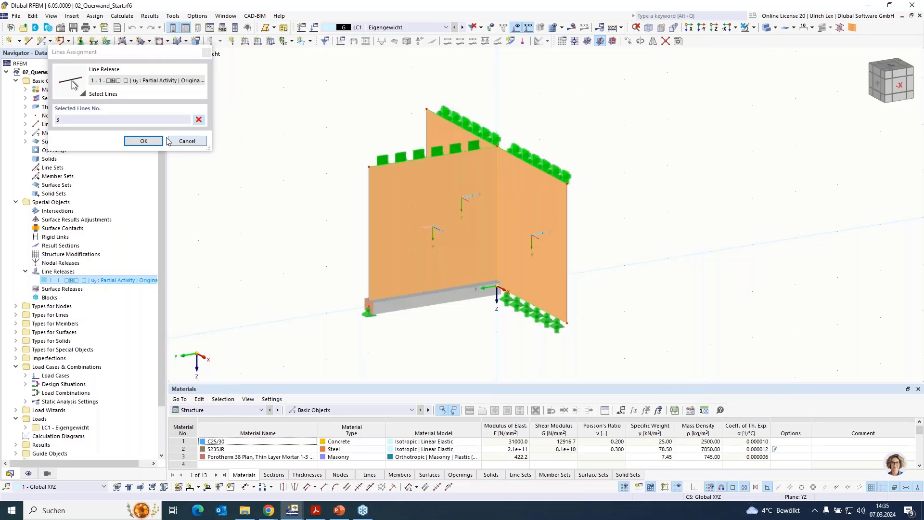
{"action": "left_click", "coordinate": [144, 141]}
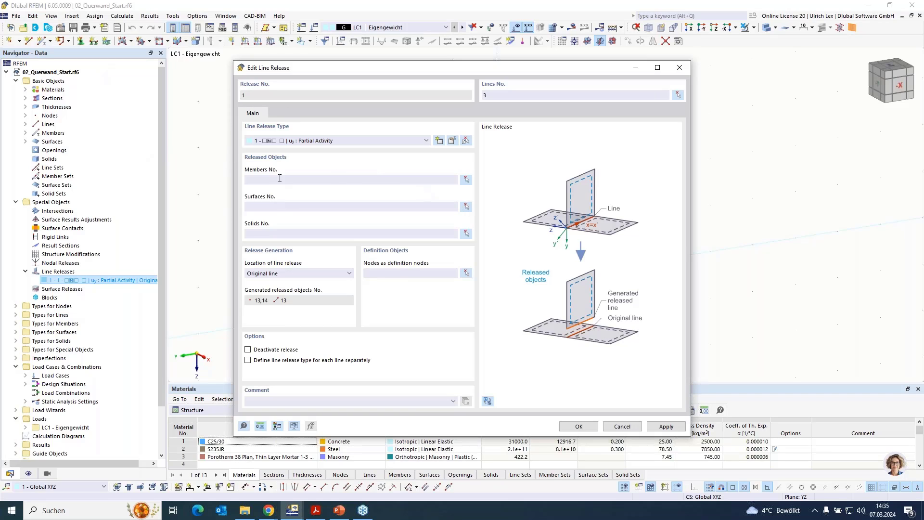
{"action": "left_click", "coordinate": [466, 207]}
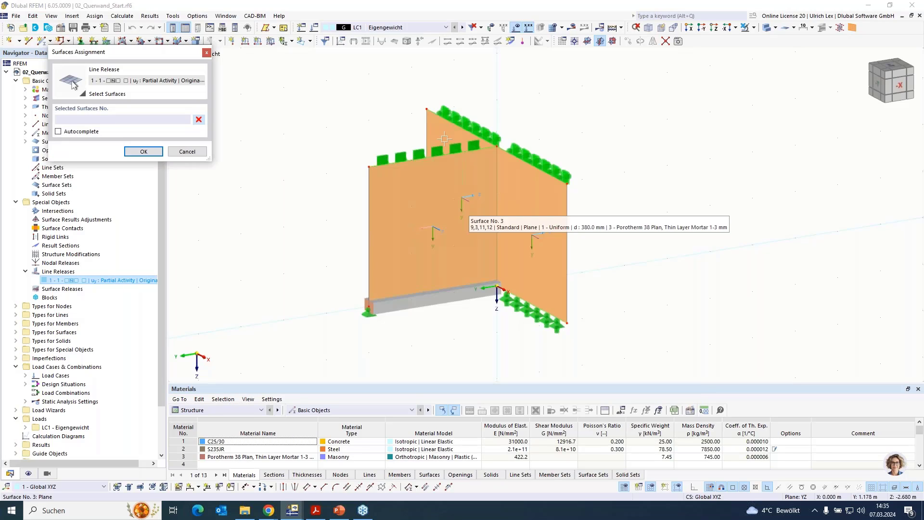
{"action": "left_click", "coordinate": [143, 151]}
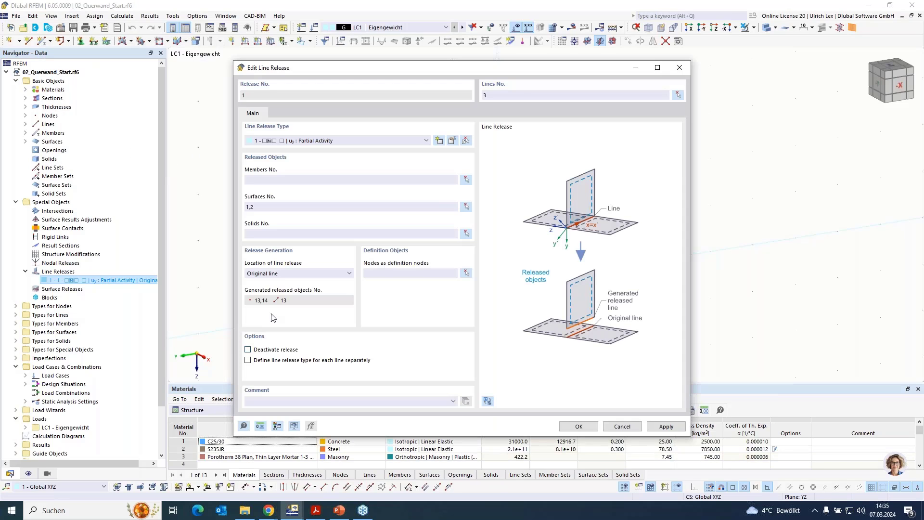
{"action": "left_click", "coordinate": [579, 426]}
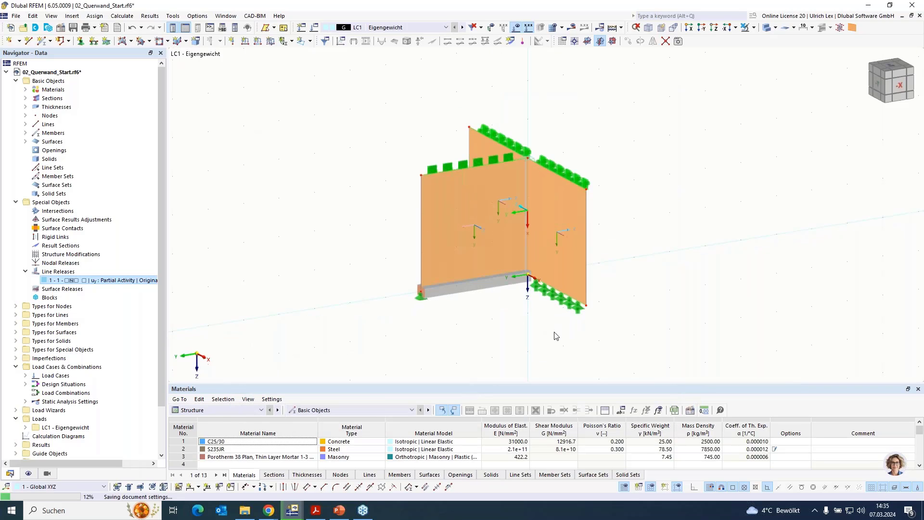
Step: Assign the hinged nodal support 1 (Gelenkig) to node 14 at the foot of the wall joint
{"action": "scroll", "coordinate": [632, 330], "scroll_direction": "down", "scroll_amount": 1}
{"action": "mouse_move", "coordinate": [632, 330]}
{"action": "middle_mouse_down", "text": "ctrl"}
{"action": "mouse_move", "coordinate": [596, 328]}
{"action": "mouse_move", "coordinate": [622, 327]}
{"action": "middle_mouse_up", "text": "ctrl"}
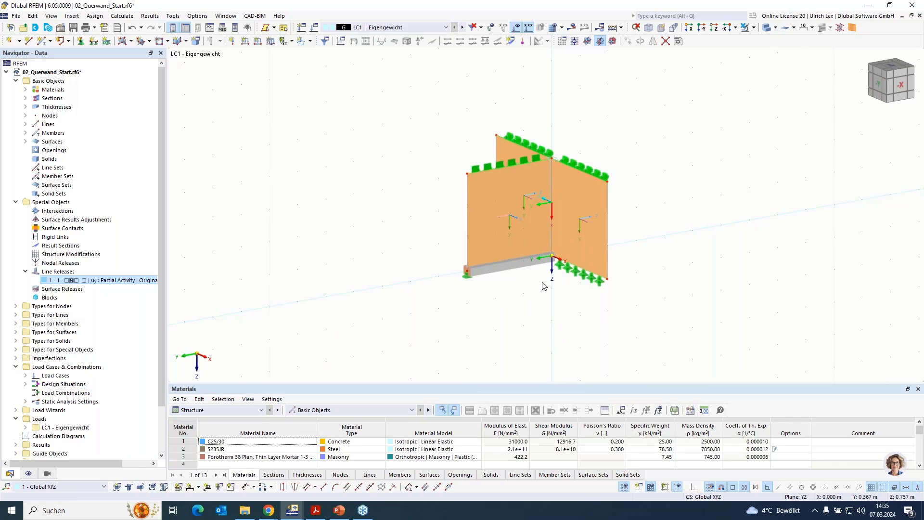
{"action": "scroll", "coordinate": [558, 262], "scroll_direction": "up", "scroll_amount": 2}
{"action": "scroll", "coordinate": [558, 262], "scroll_direction": "up", "scroll_amount": 2}
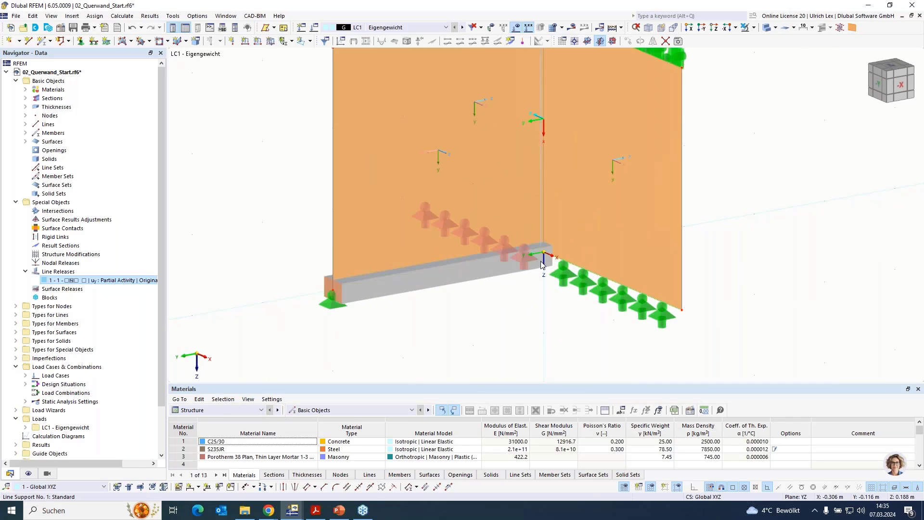
{"action": "scroll", "coordinate": [546, 312], "scroll_direction": "down", "scroll_amount": 3}
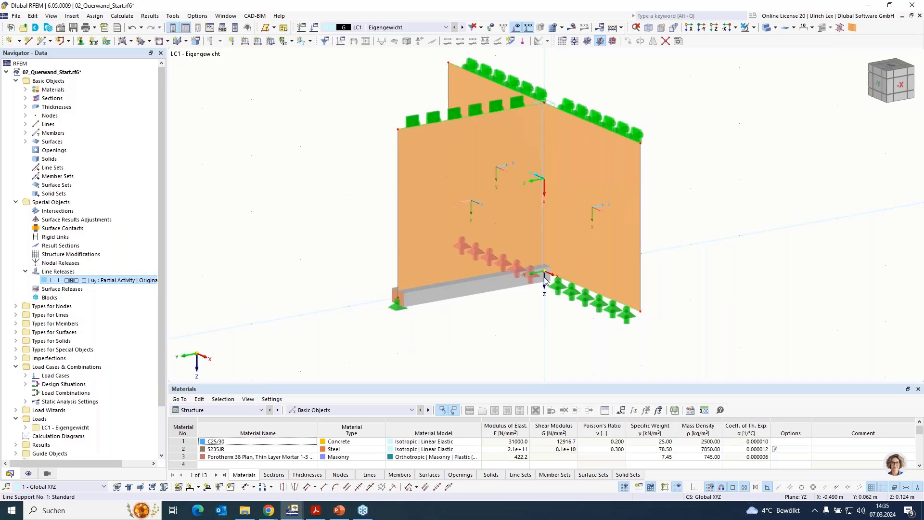
{"action": "left_click", "coordinate": [25, 115]}
{"action": "left_click", "coordinate": [67, 202]}
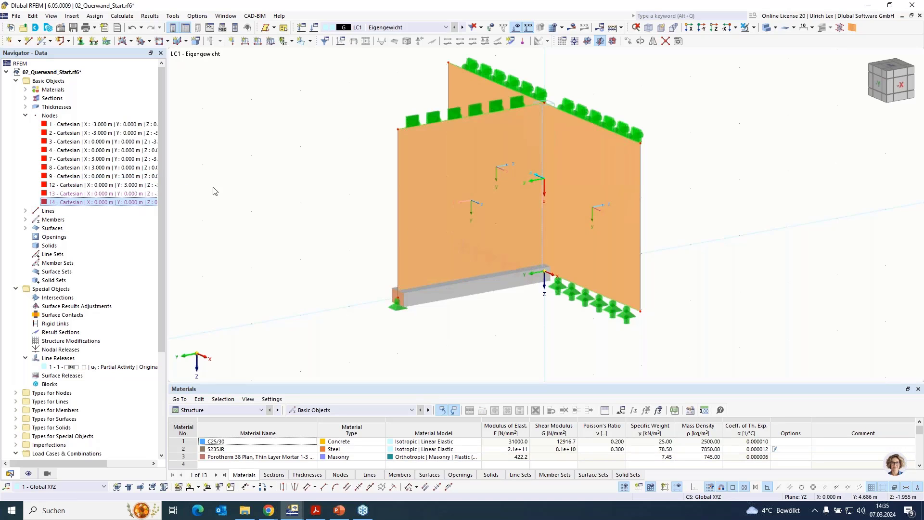
{"action": "double_click", "coordinate": [71, 203]}
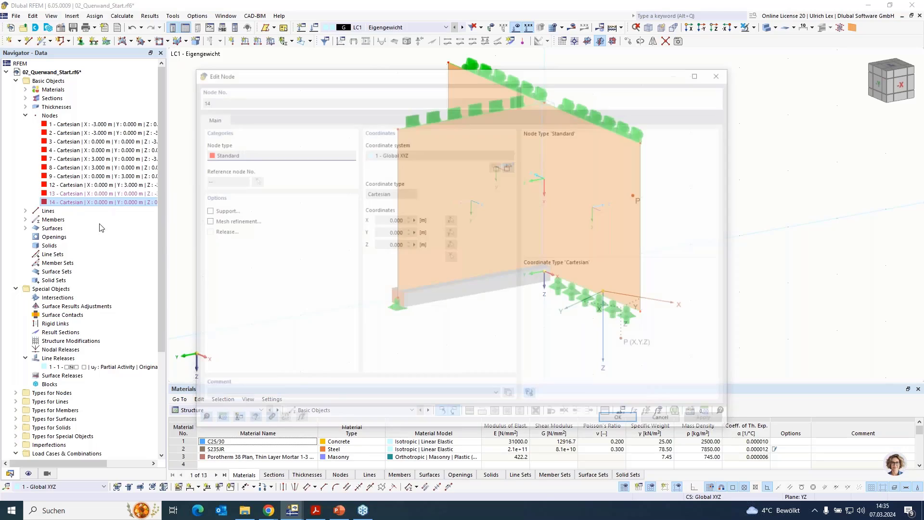
{"action": "left_click", "coordinate": [240, 119]}
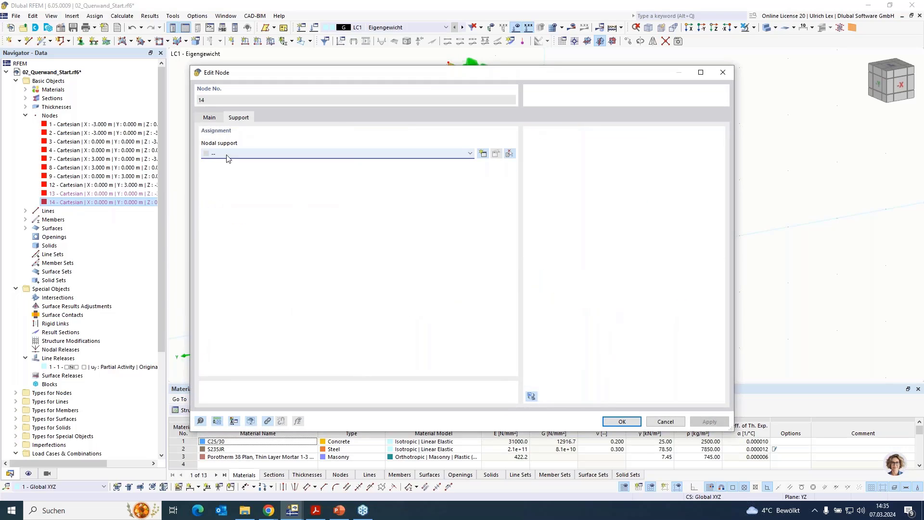
{"action": "left_click", "coordinate": [227, 154]}
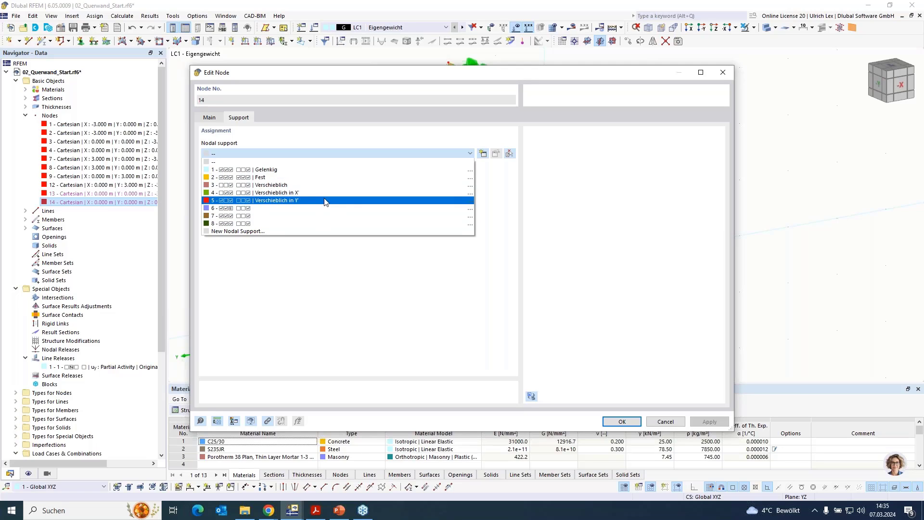
{"action": "left_click", "coordinate": [330, 174]}
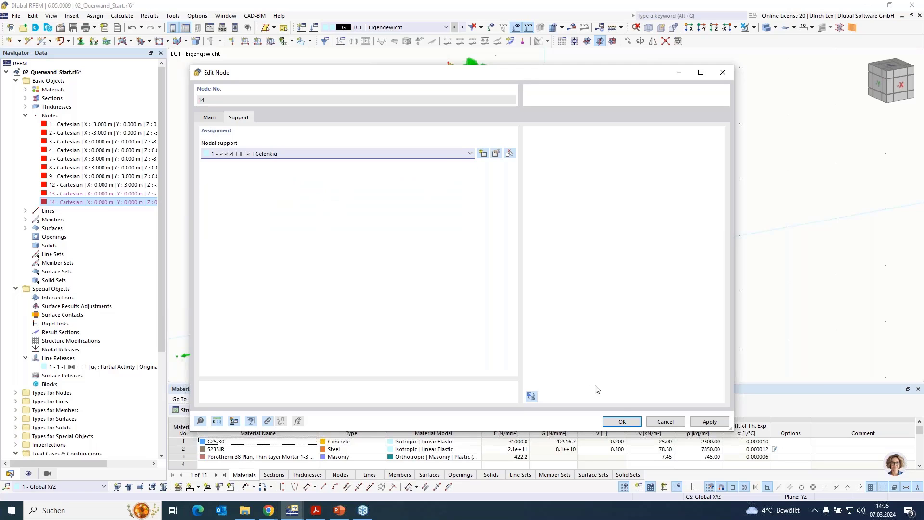
{"action": "key", "text": "Return"}
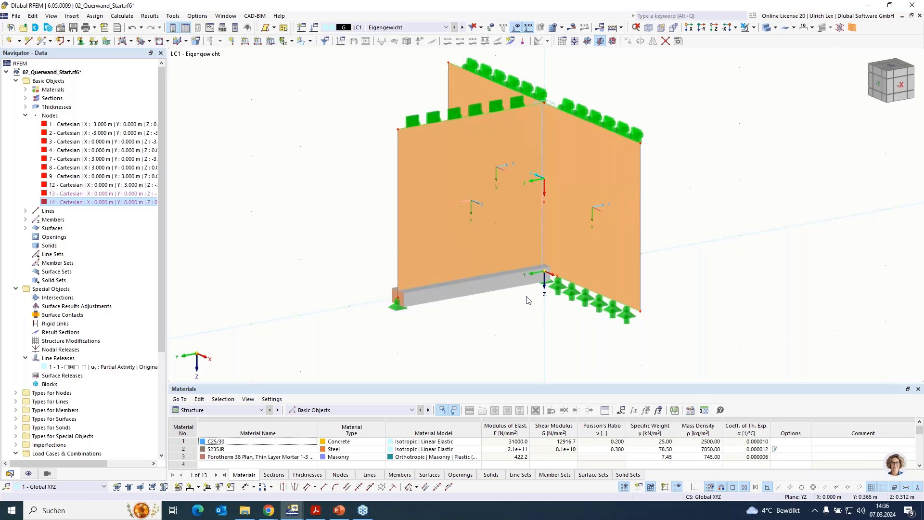
Step: Create a uniform 5 kN/m line load in the global Y direction on line 11, the cross wall's top edge, in load case LC1
{"action": "scroll", "coordinate": [527, 294], "scroll_direction": "down", "scroll_amount": 1}
{"action": "scroll", "coordinate": [678, 151], "scroll_direction": "up", "scroll_amount": 1}
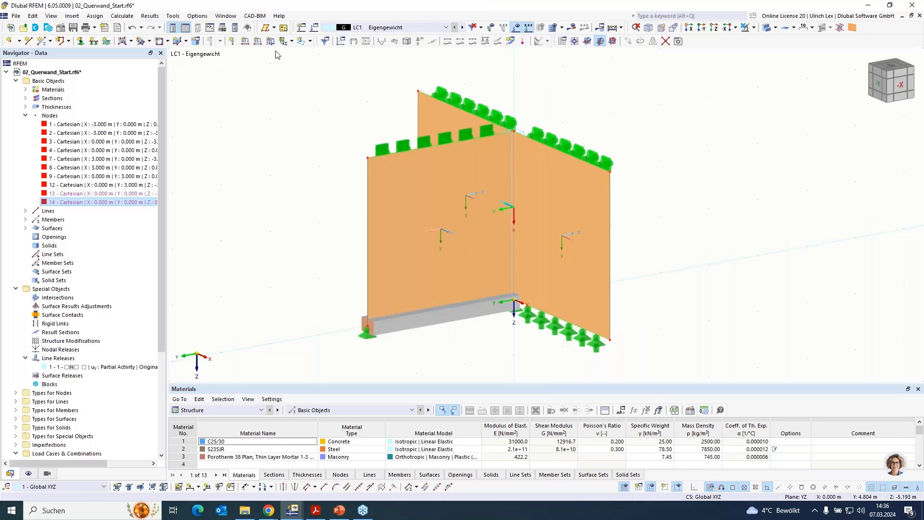
{"action": "left_click", "coordinate": [245, 41]}
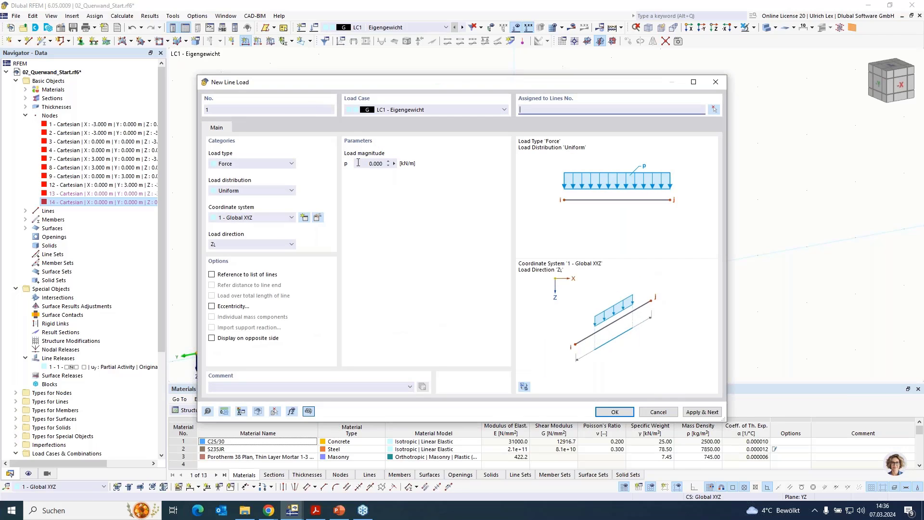
{"action": "left_click", "coordinate": [358, 163]}
{"action": "type", "text": "5"}
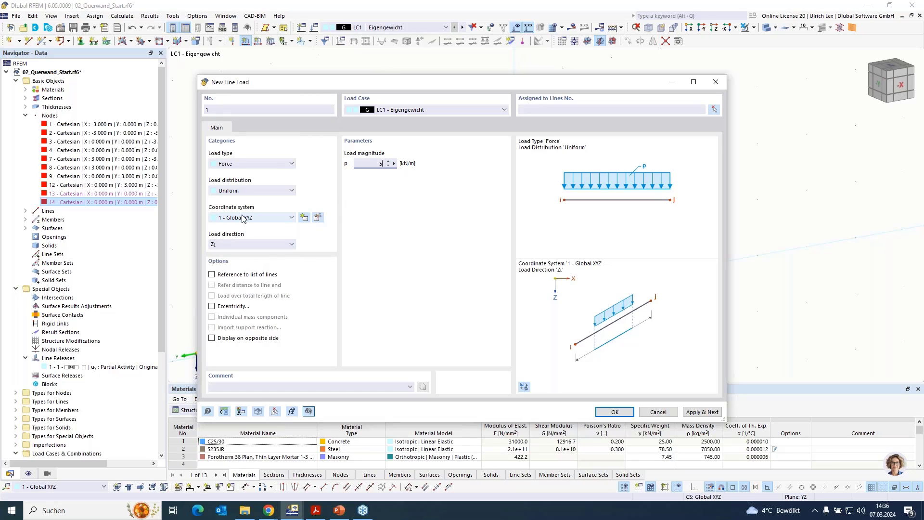
{"action": "left_click", "coordinate": [250, 248]}
{"action": "left_click", "coordinate": [268, 270]}
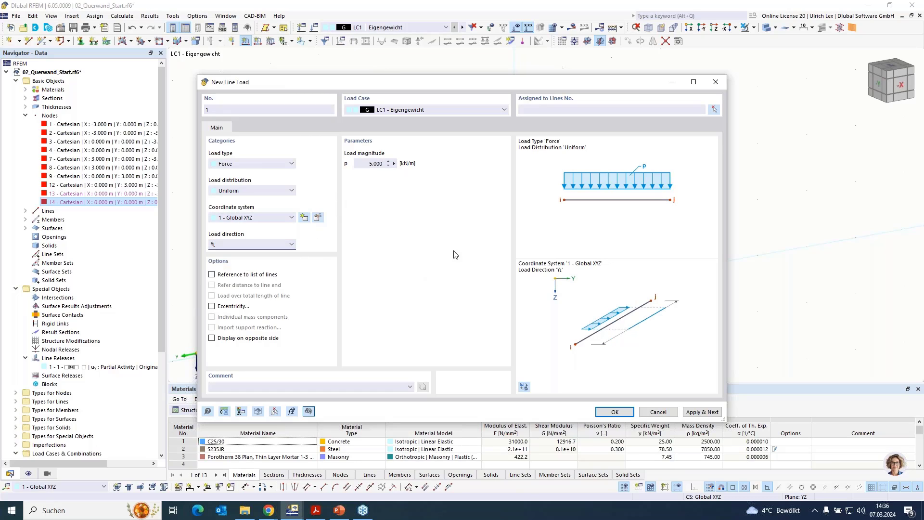
{"action": "left_click", "coordinate": [714, 110]}
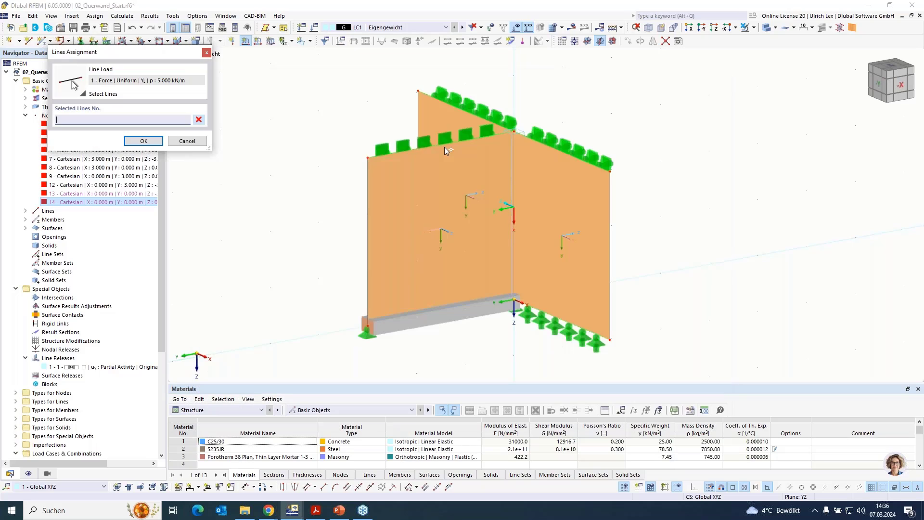
{"action": "left_click", "coordinate": [443, 146]}
{"action": "left_click", "coordinate": [143, 140]}
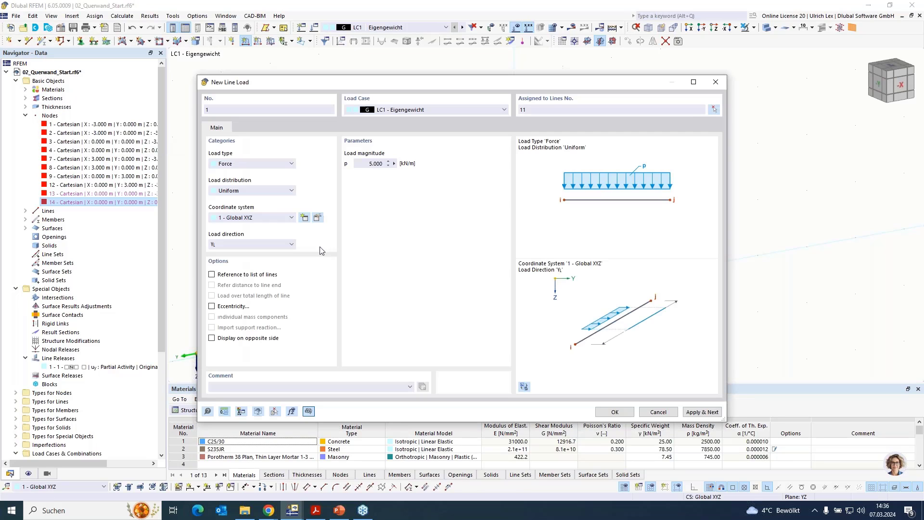
{"action": "left_click", "coordinate": [626, 413]}
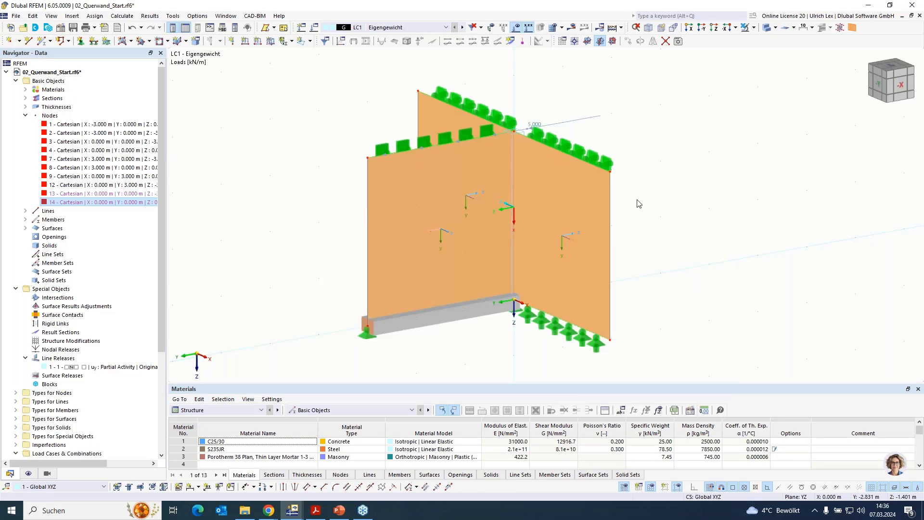
Step: Run the calculation of load case LC1 and move the calculation progress window aside
{"action": "left_click", "coordinate": [573, 28]}
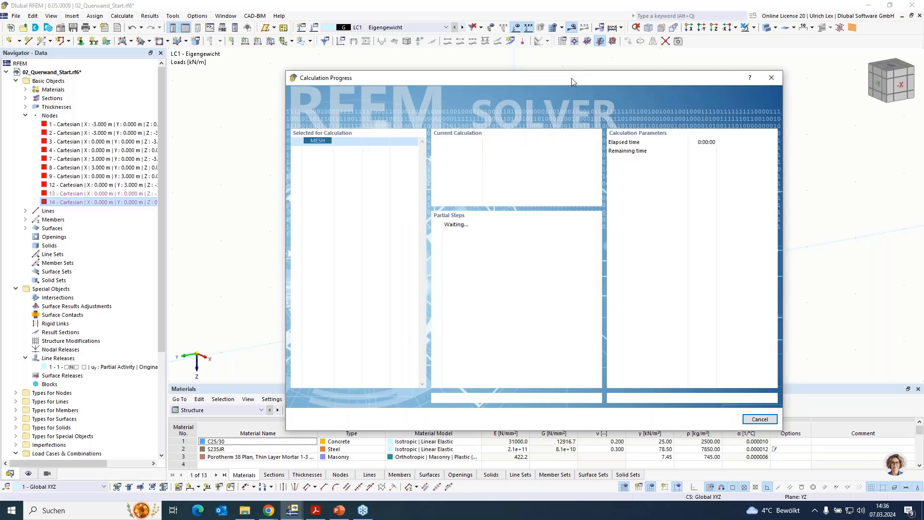
{"action": "left_click_drag", "start_coordinate": [571, 78], "coordinate": [746, 56]}
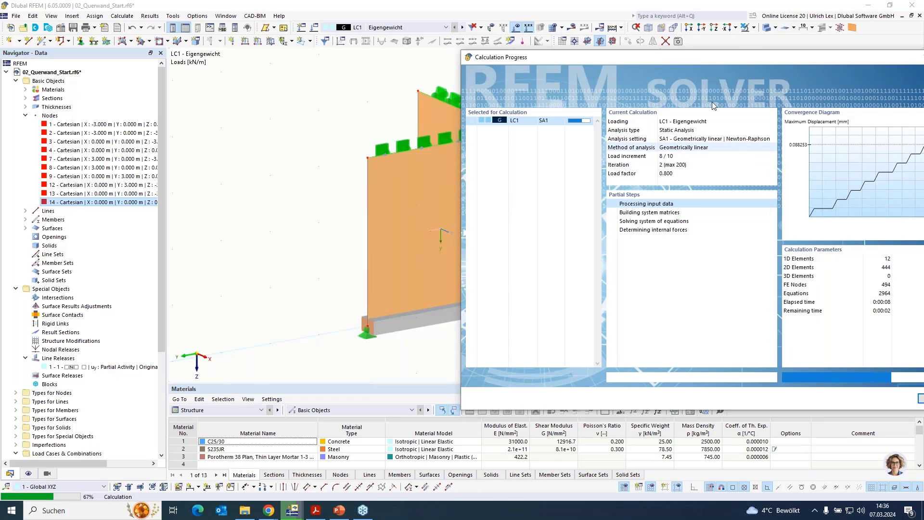
{"action": "left_click_drag", "start_coordinate": [720, 54], "coordinate": [686, 40]}
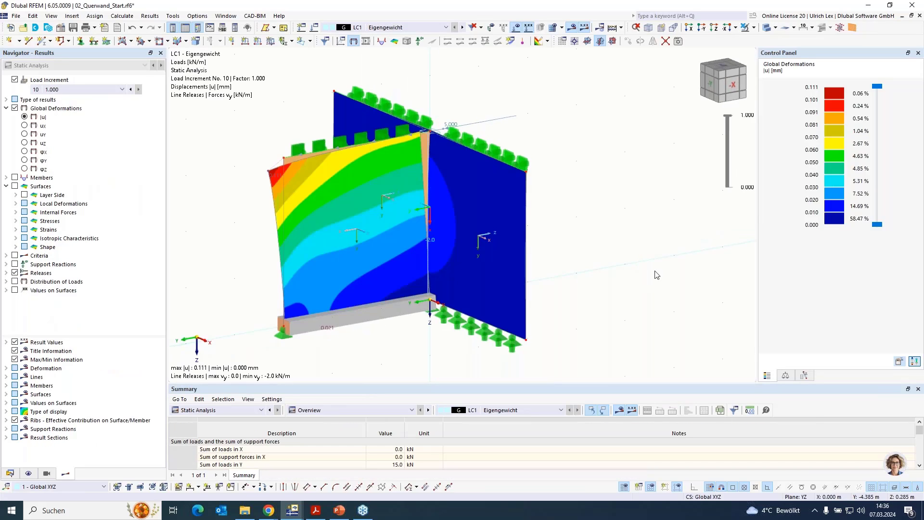
Step: Show the LC1 deformations at load increment 1 with factor 0.100 and examine the upper end of the wall joint
{"action": "middle_click_drag", "start_coordinate": [683, 309], "coordinate": [462, 187], "text": "ctrl"}
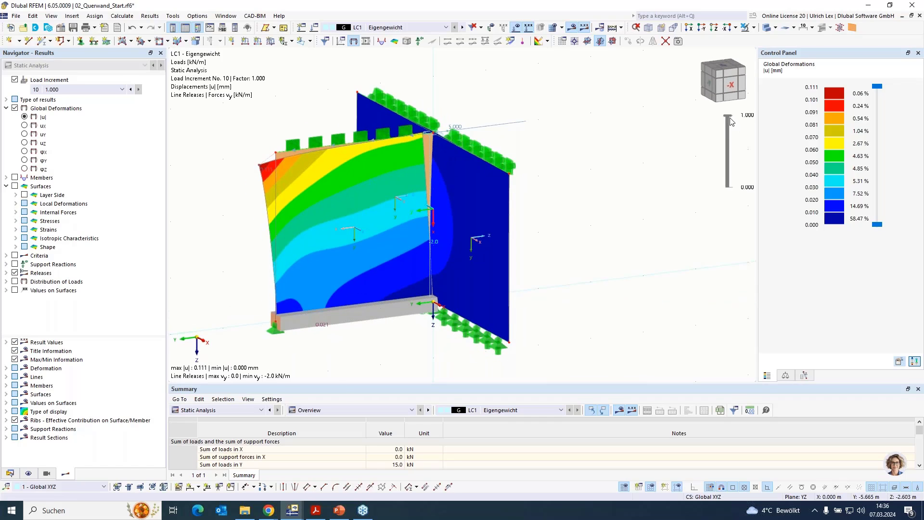
{"action": "left_click_drag", "start_coordinate": [727, 116], "coordinate": [724, 184]}
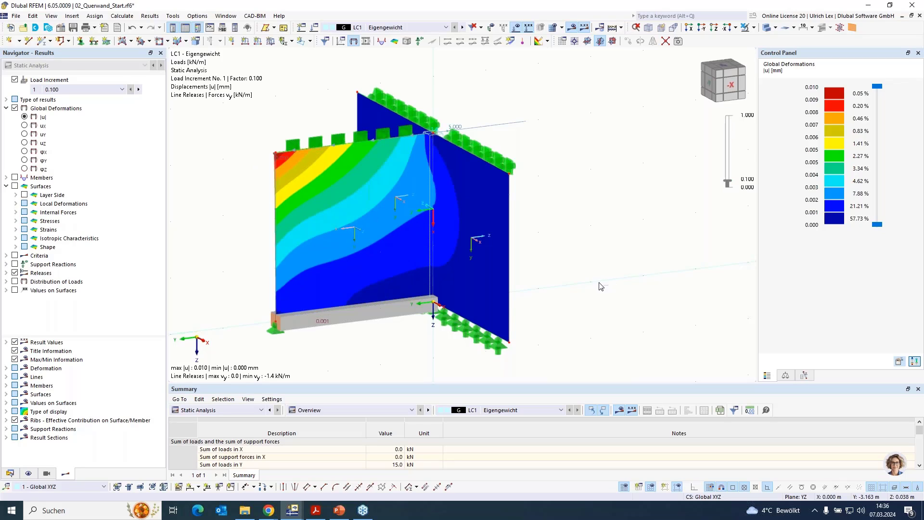
{"action": "middle_click_drag", "start_coordinate": [567, 277], "coordinate": [489, 239], "text": "ctrl"}
{"action": "scroll", "coordinate": [444, 149], "scroll_direction": "up", "scroll_amount": 1}
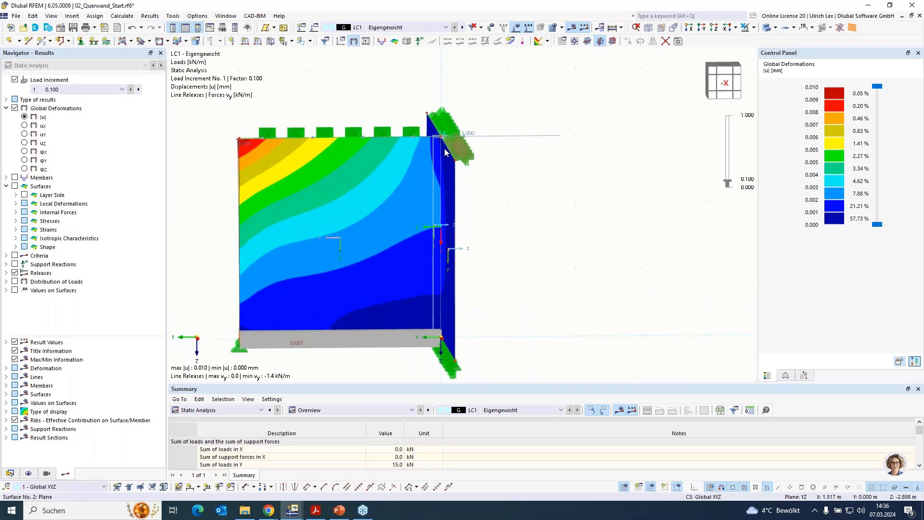
{"action": "scroll", "coordinate": [443, 148], "scroll_direction": "up", "scroll_amount": 2}
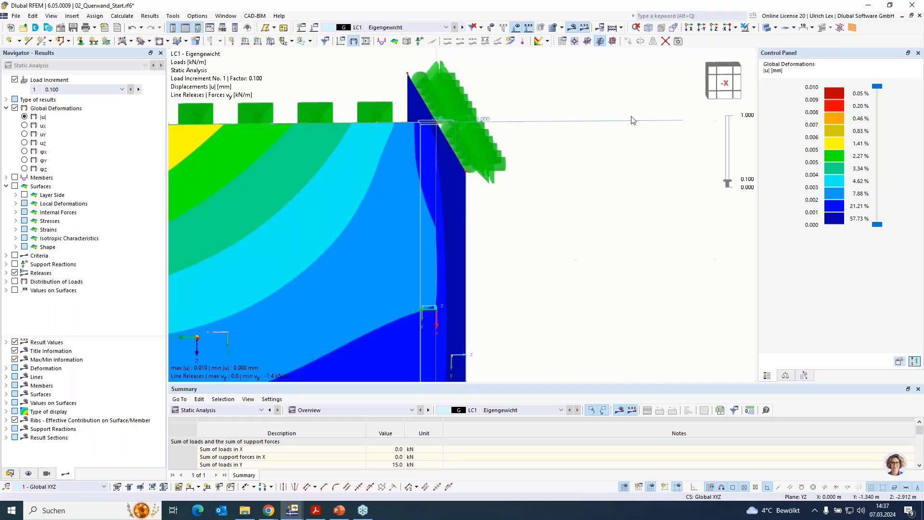
{"action": "scroll", "coordinate": [634, 119], "scroll_direction": "down", "scroll_amount": 3}
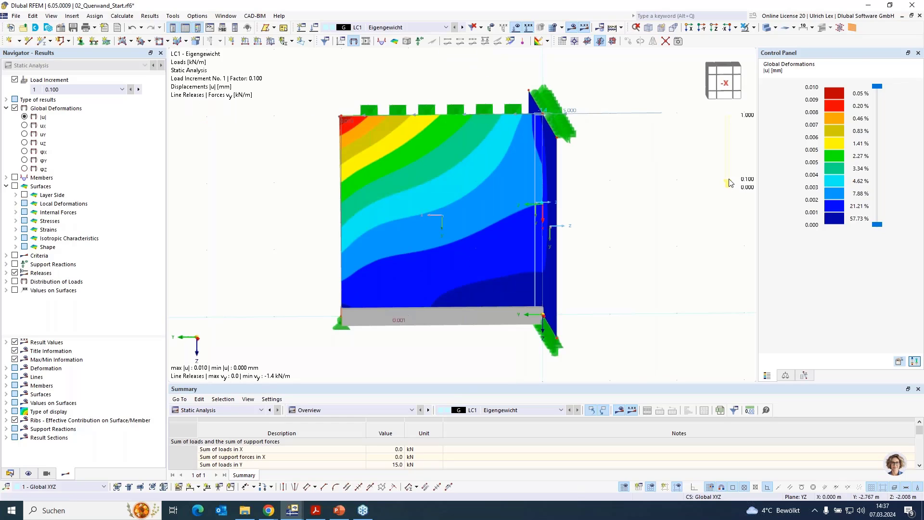
Step: Raise the load increment step by step to factor 1.000 and examine how the joint between the walls deforms
{"action": "scroll", "coordinate": [728, 180], "scroll_direction": "up", "scroll_amount": 1}
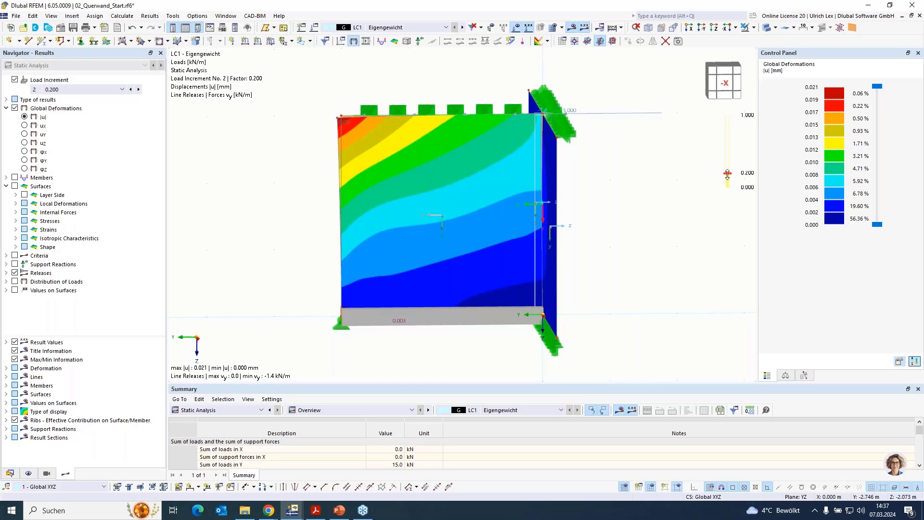
{"action": "scroll", "coordinate": [727, 173], "scroll_direction": "up", "scroll_amount": 1}
{"action": "scroll", "coordinate": [727, 174], "scroll_direction": "up", "scroll_amount": 1}
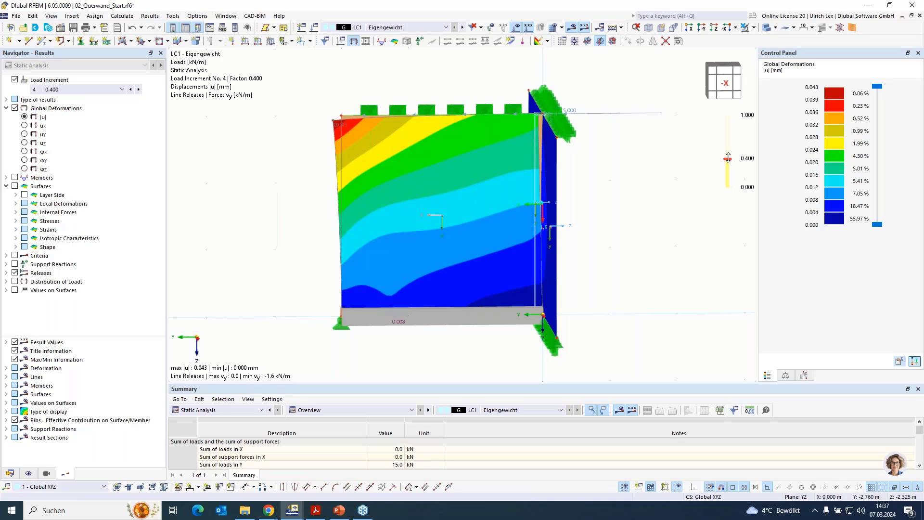
{"action": "scroll", "coordinate": [729, 157], "scroll_direction": "up", "scroll_amount": 3}
{"action": "scroll", "coordinate": [728, 158], "scroll_direction": "up", "scroll_amount": 3}
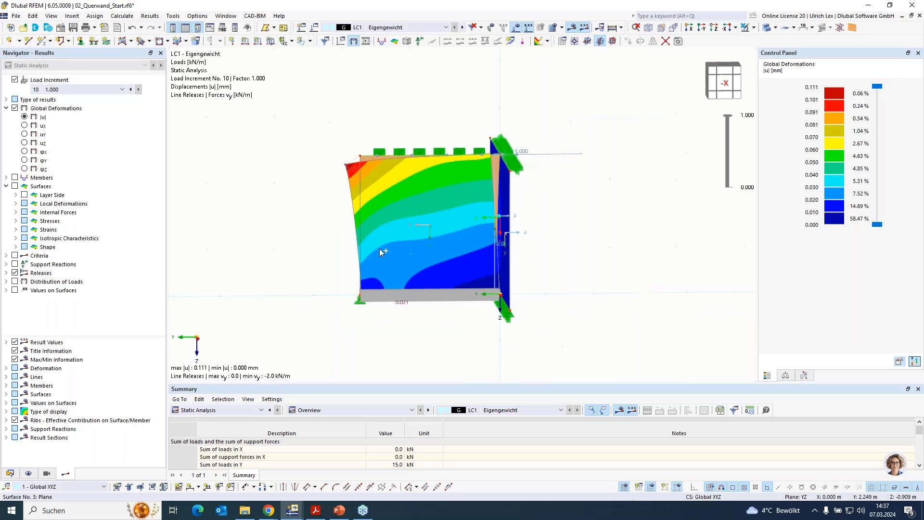
Step: Copy load case LC1 with its load as new load case LC2 and accept it
{"action": "middle_click_drag", "start_coordinate": [379, 248], "coordinate": [290, 254], "text": "ctrl"}
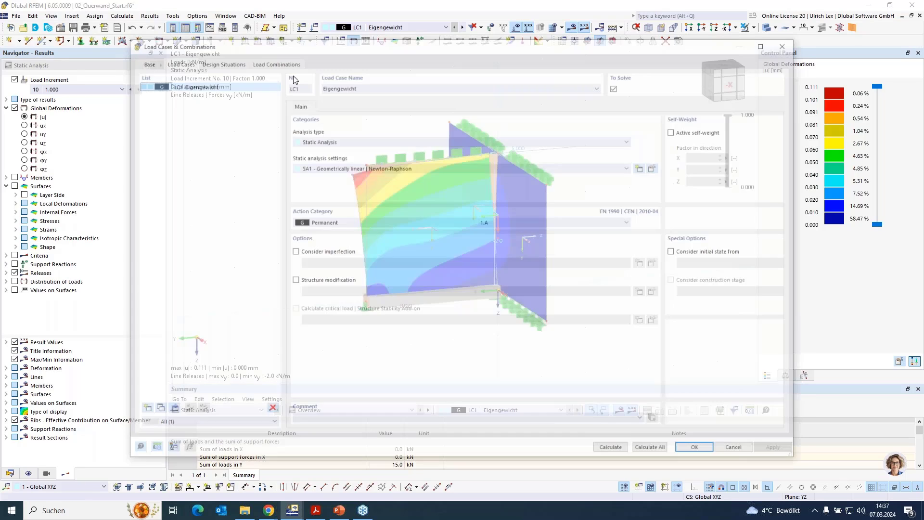
{"action": "left_click", "coordinate": [156, 410]}
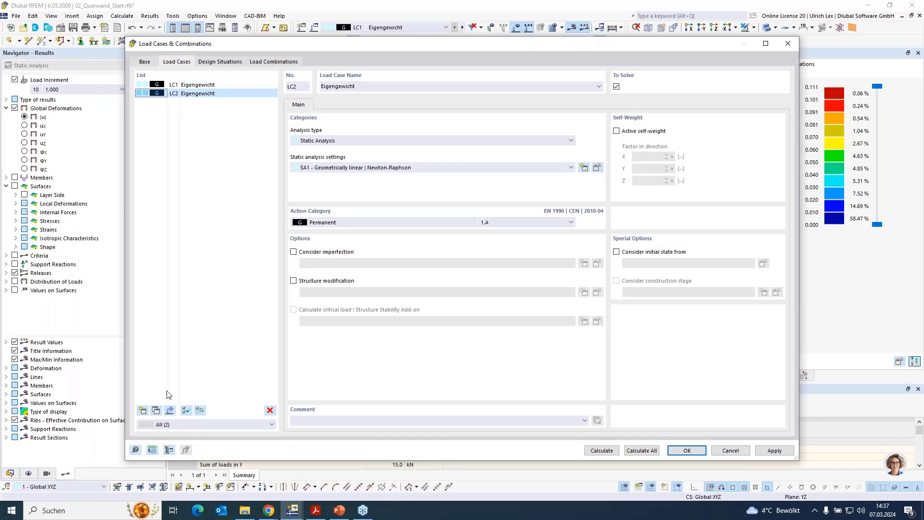
{"action": "left_click", "coordinate": [687, 450]}
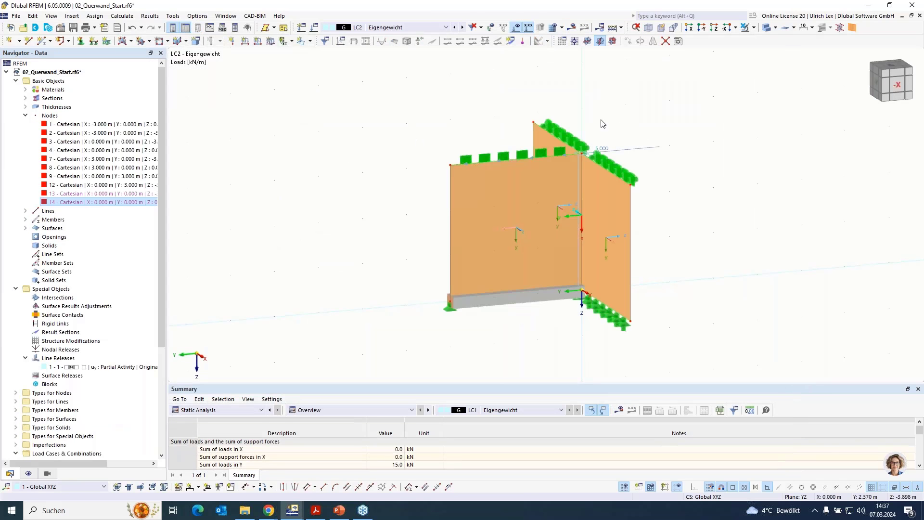
Step: Reverse the line load on the cross wall's top edge in LC2 by setting its magnitude to -5 kN/m
{"action": "double_click", "coordinate": [650, 152]}
{"action": "left_click", "coordinate": [367, 165]}
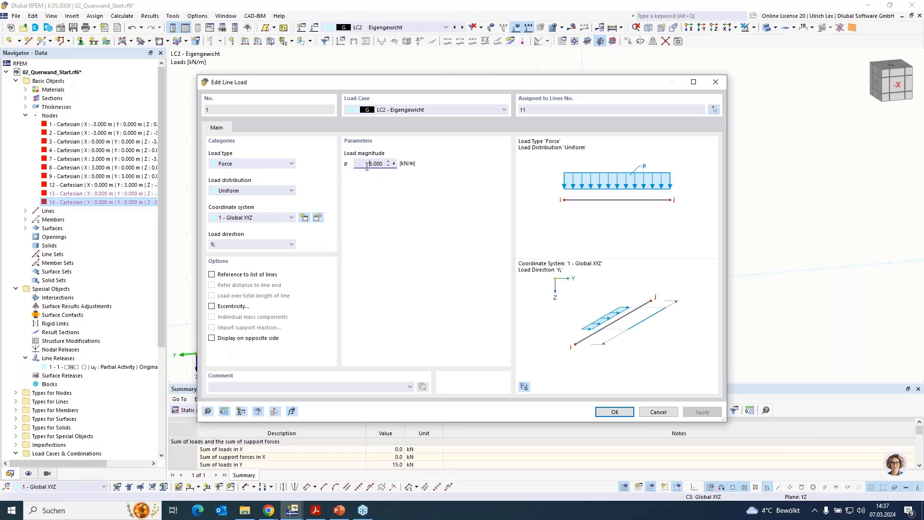
{"action": "key", "text": "Return"}
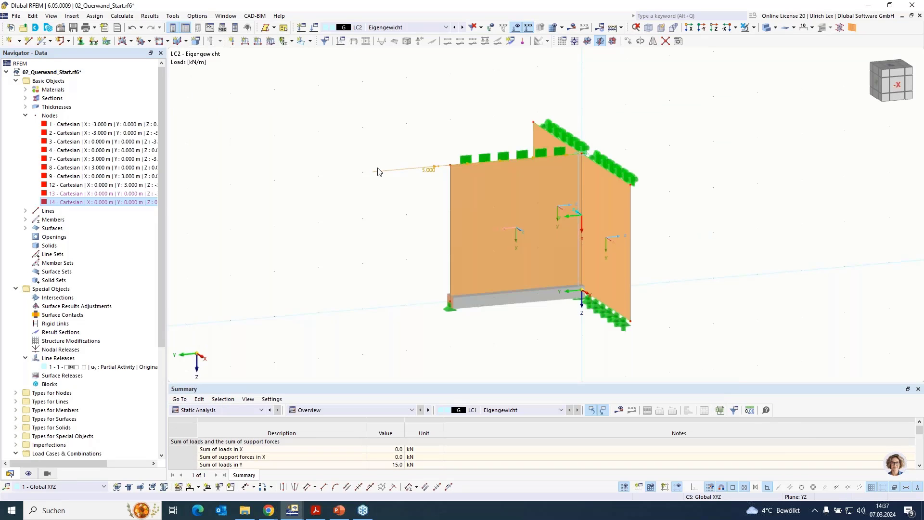
Step: Calculate load case LC2 and examine the cross wall's deformation at the joint in a straight view along X
{"action": "left_click", "coordinate": [570, 28]}
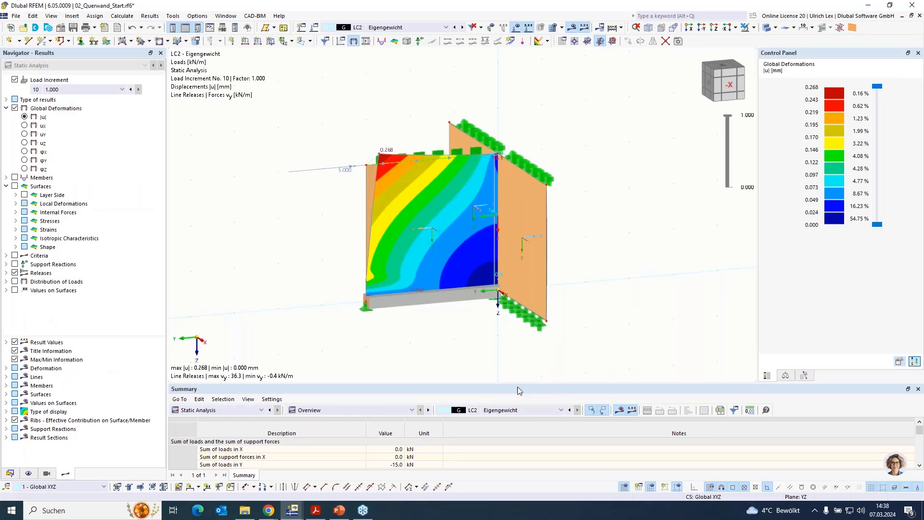
{"action": "middle_click_drag", "start_coordinate": [437, 338], "coordinate": [539, 357], "text": "ctrl"}
{"action": "left_click", "coordinate": [765, 27]}
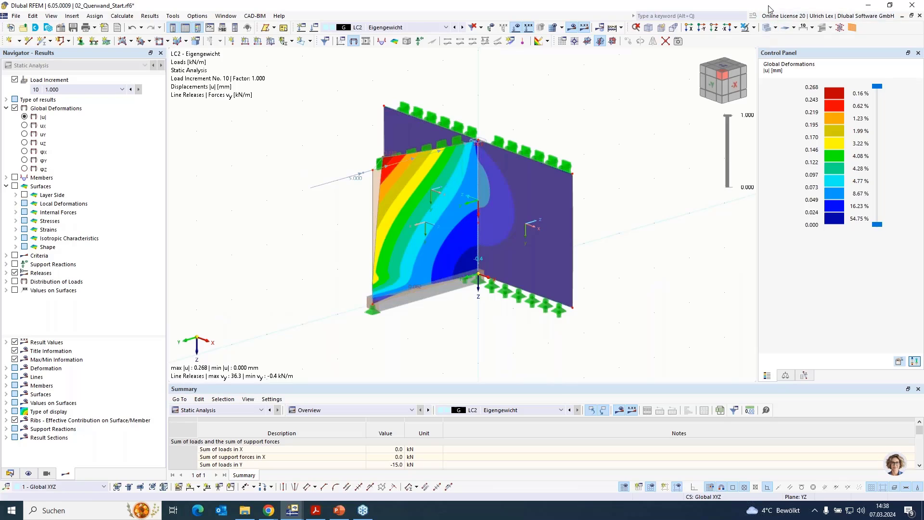
{"action": "left_click", "coordinate": [765, 27]}
{"action": "middle_click_drag", "start_coordinate": [619, 315], "coordinate": [453, 244], "text": "shift"}
{"action": "scroll", "coordinate": [487, 204], "scroll_direction": "up", "scroll_amount": 2}
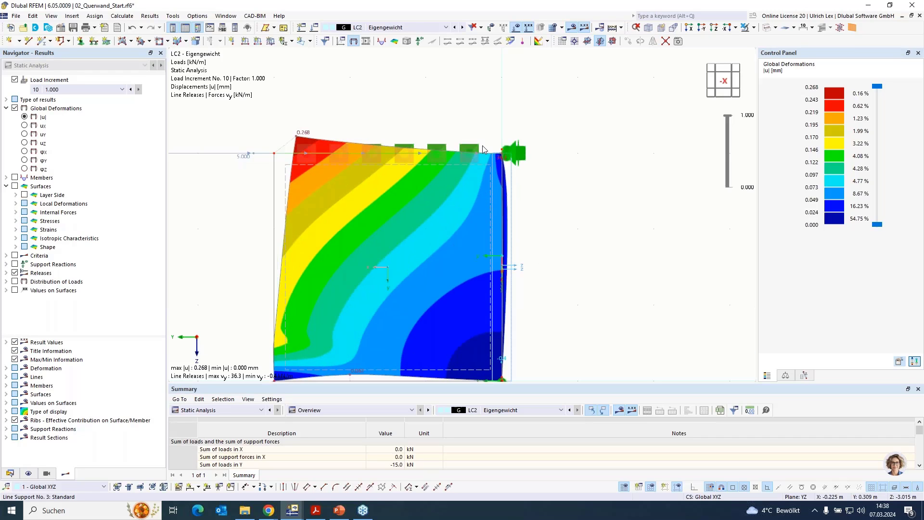
Step: Switch to the already open downstand beam model 03_Unterzug_Start01.rf6
{"action": "middle_click_drag", "start_coordinate": [375, 328], "coordinate": [519, 295], "text": "ctrl"}
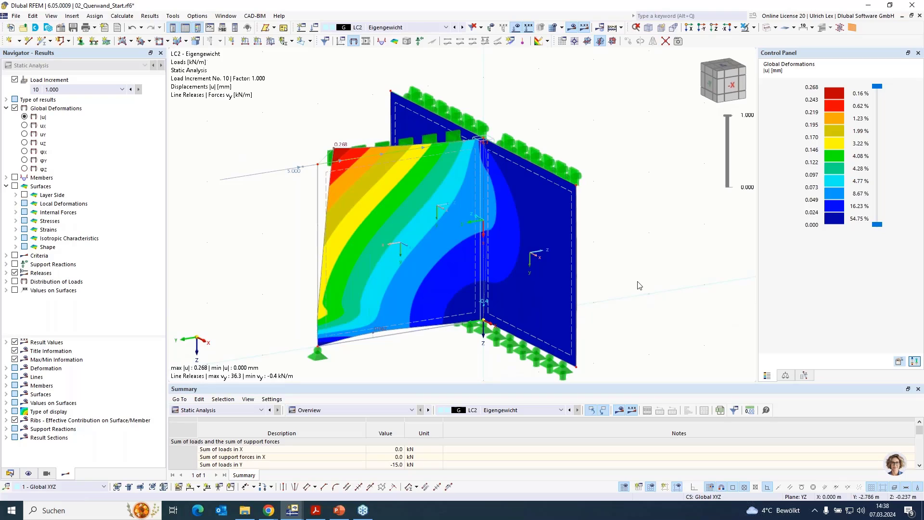
{"action": "scroll", "coordinate": [562, 142], "scroll_direction": "down", "scroll_amount": 1}
{"action": "scroll", "coordinate": [566, 224], "scroll_direction": "up", "scroll_amount": 1}
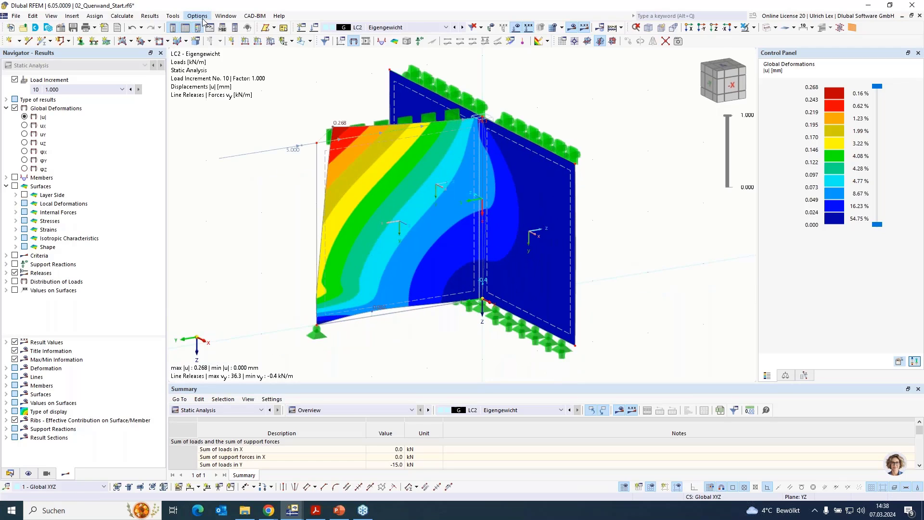
{"action": "left_click", "coordinate": [225, 17]}
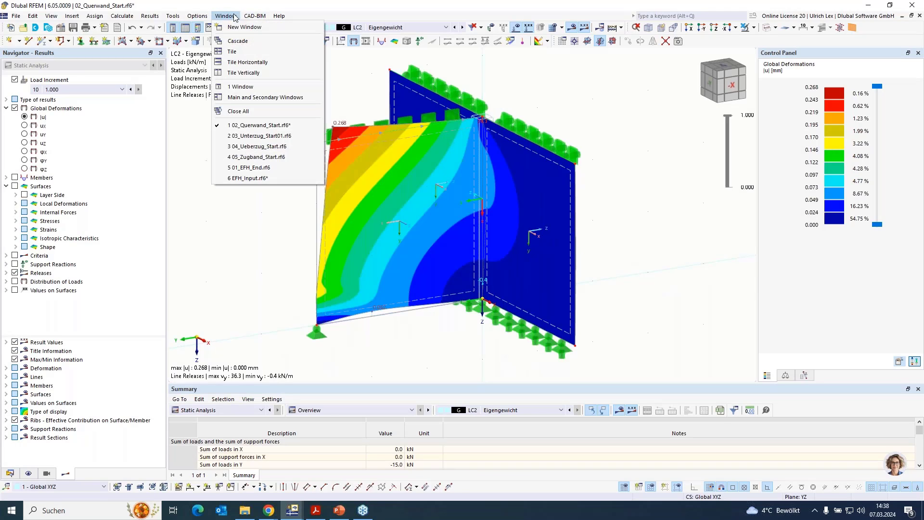
{"action": "mouse_move", "coordinate": [197, 16]}
{"action": "mouse_move", "coordinate": [225, 16]}
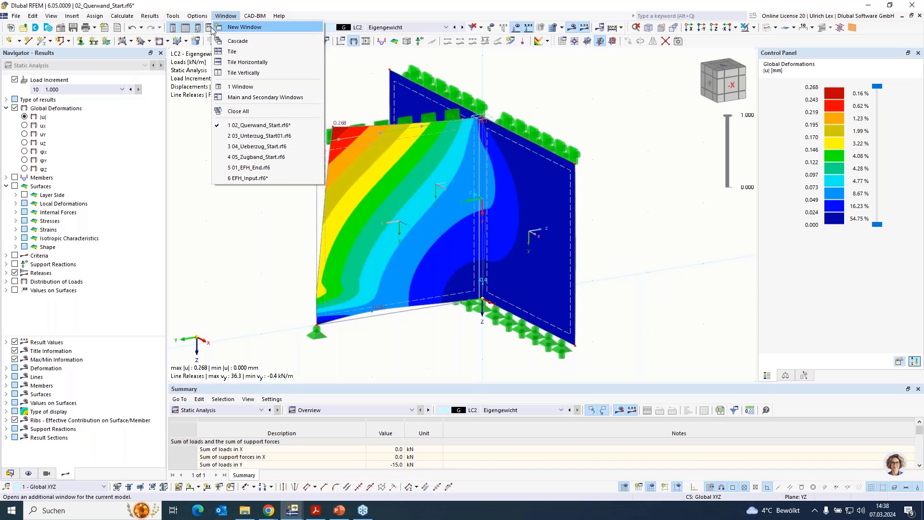
{"action": "left_click", "coordinate": [305, 135]}
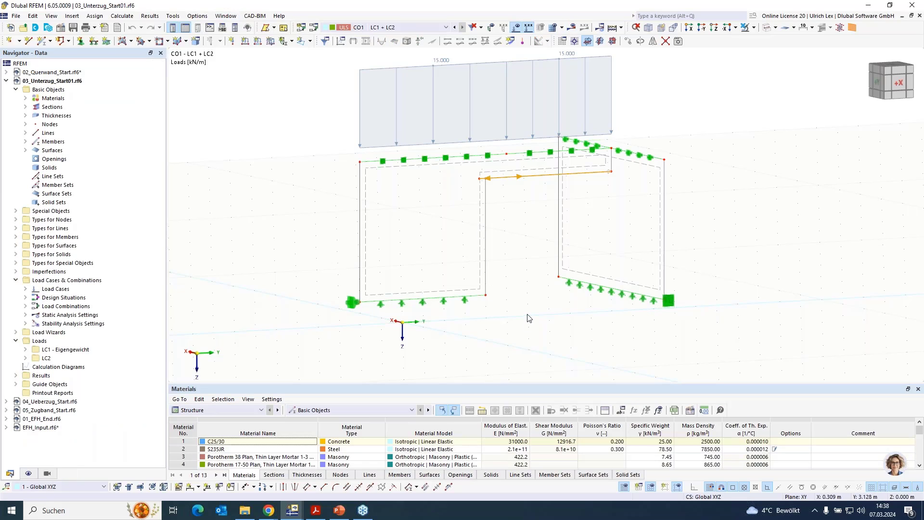
Step: Show the model as solid and examine the two walls, the beam below the lintel and the joint at the beam's end
{"action": "left_click", "coordinate": [766, 27]}
{"action": "scroll", "coordinate": [717, 128], "scroll_direction": "up", "scroll_amount": 2}
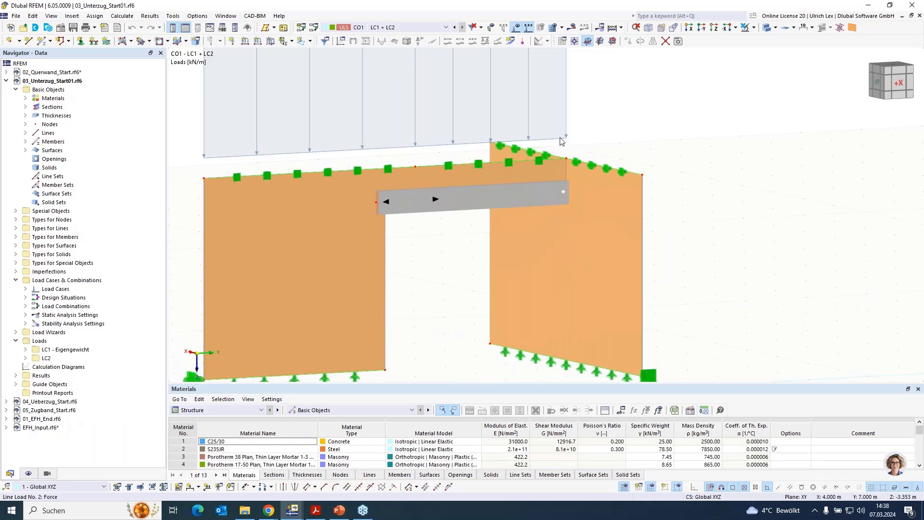
{"action": "left_click", "coordinate": [518, 172]}
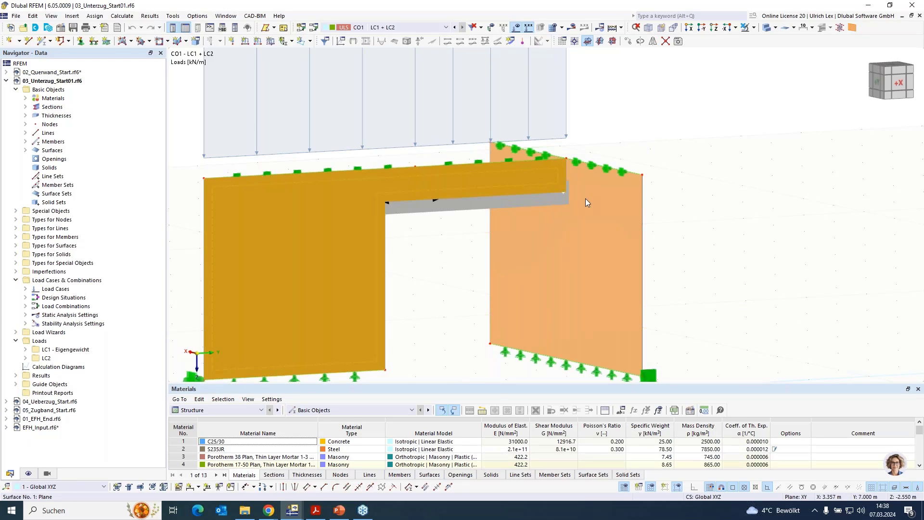
{"action": "left_click", "coordinate": [616, 210]}
{"action": "left_click", "coordinate": [463, 243]}
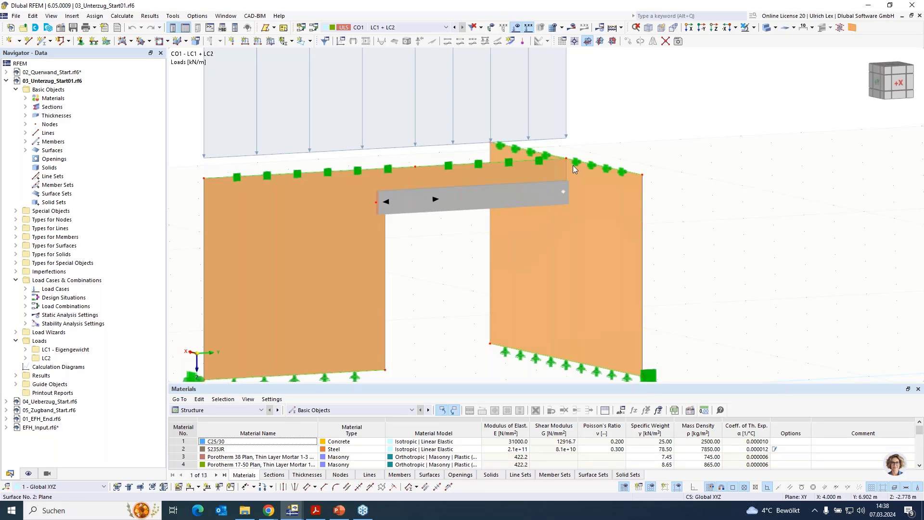
{"action": "scroll", "coordinate": [569, 167], "scroll_direction": "up", "scroll_amount": 2}
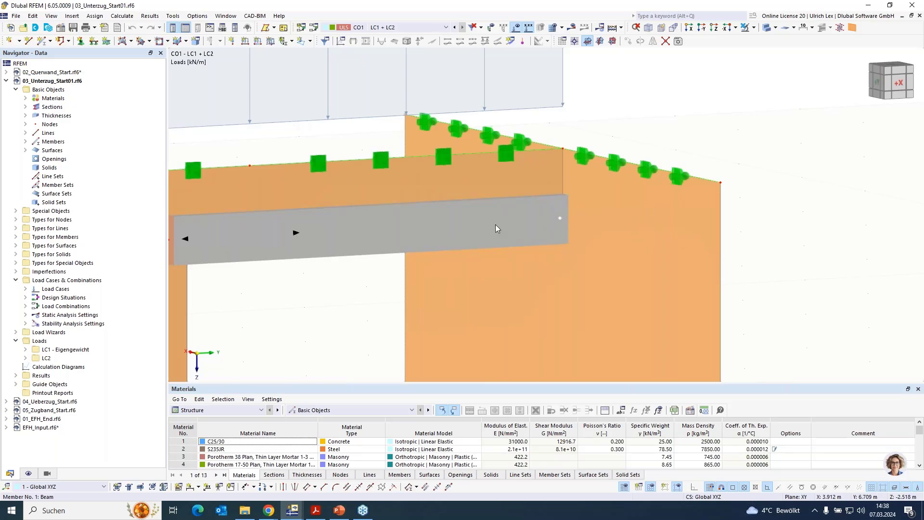
{"action": "left_click", "coordinate": [408, 245]}
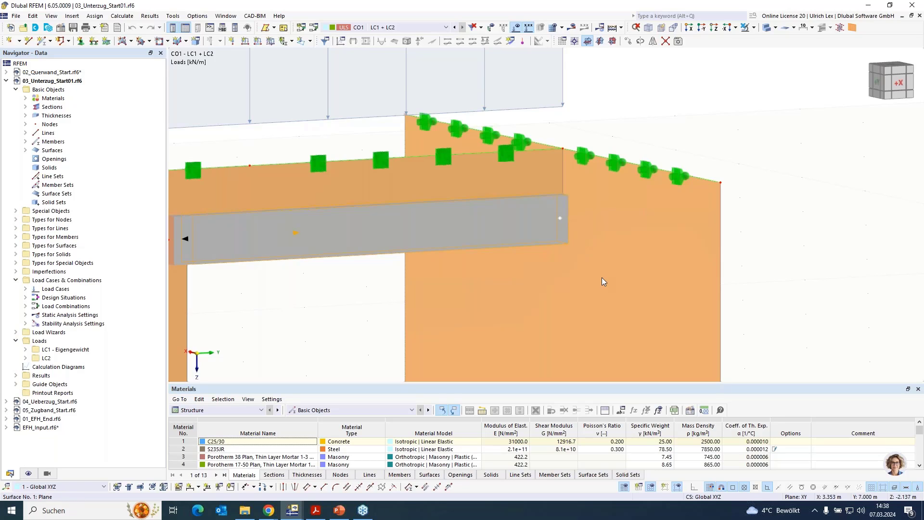
{"action": "scroll", "coordinate": [519, 224], "scroll_direction": "down", "scroll_amount": 2}
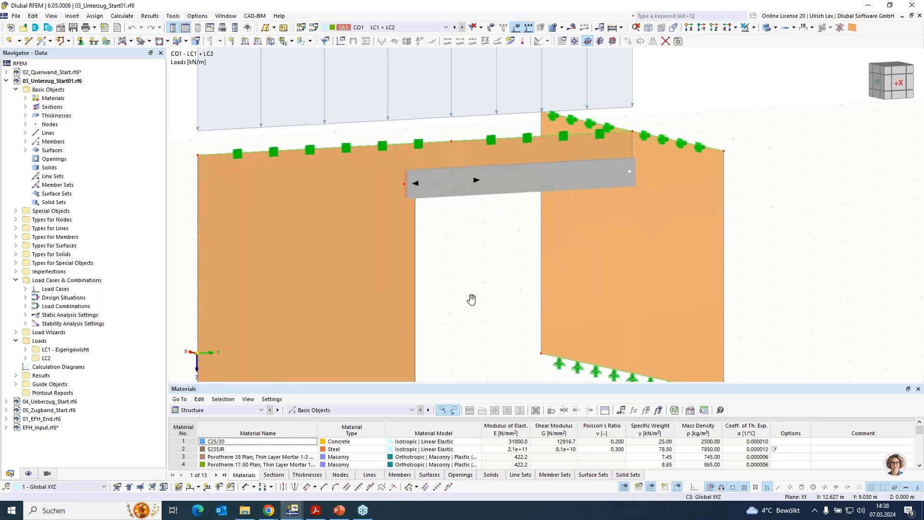
{"action": "middle_click_drag", "start_coordinate": [470, 299], "coordinate": [506, 312]}
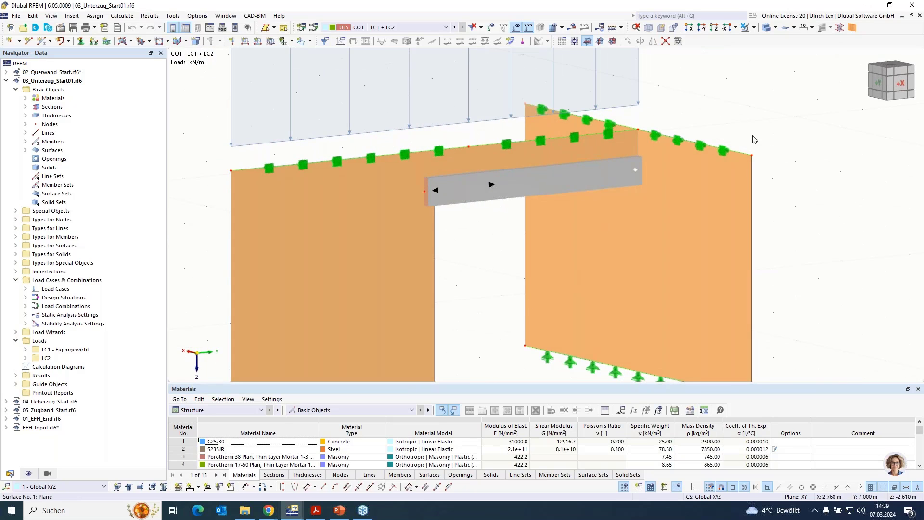
{"action": "scroll", "coordinate": [580, 145], "scroll_direction": "up", "scroll_amount": 2}
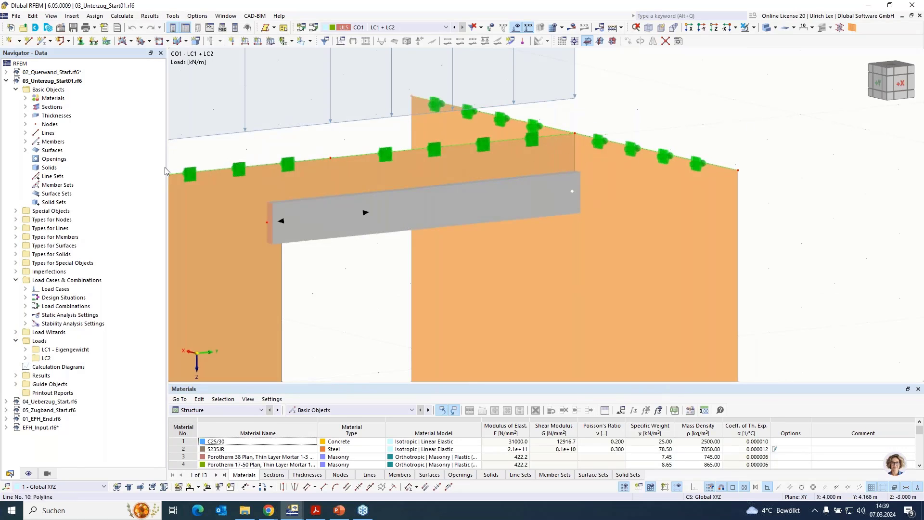
{"action": "left_click", "coordinate": [17, 211]}
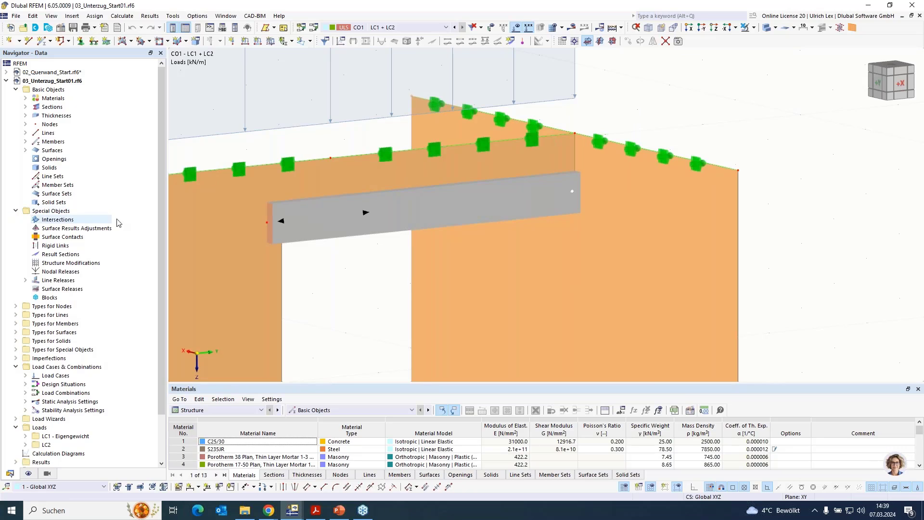
{"action": "left_click", "coordinate": [25, 279]}
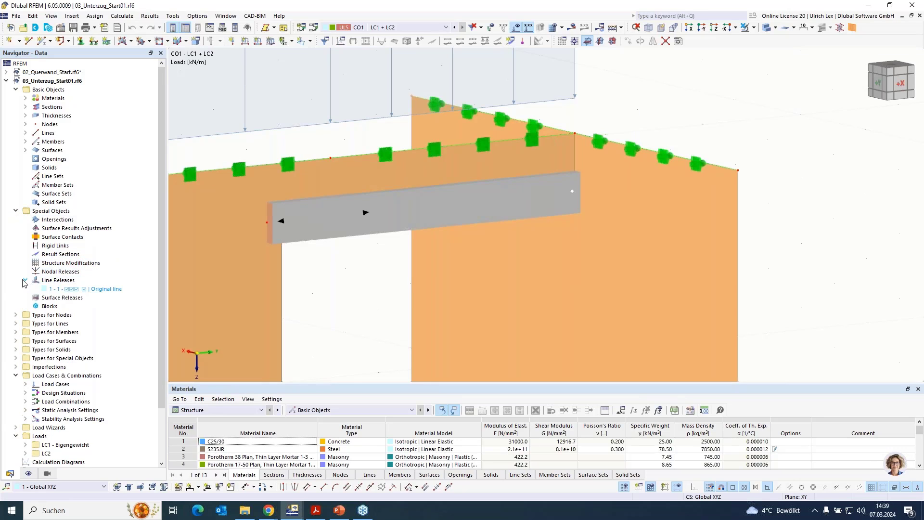
{"action": "left_click", "coordinate": [73, 288]}
{"action": "double_click", "coordinate": [73, 289]}
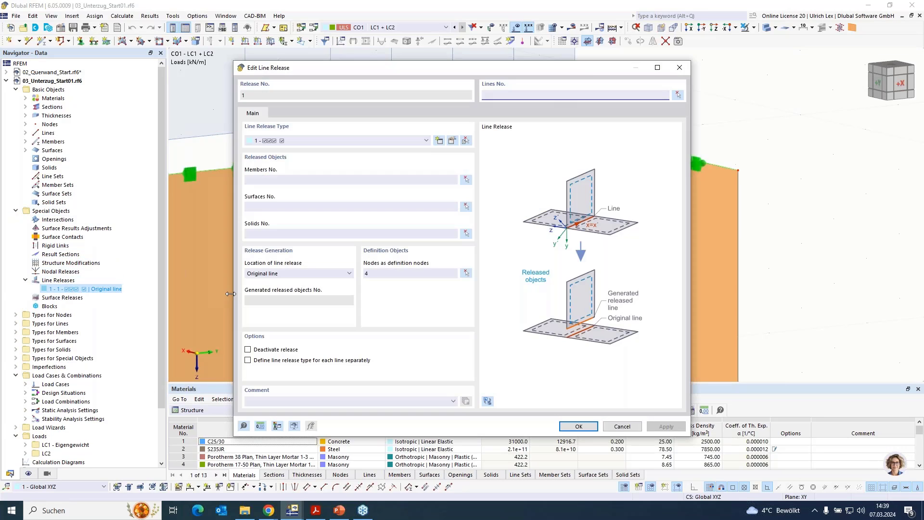
{"action": "left_click", "coordinate": [677, 95]}
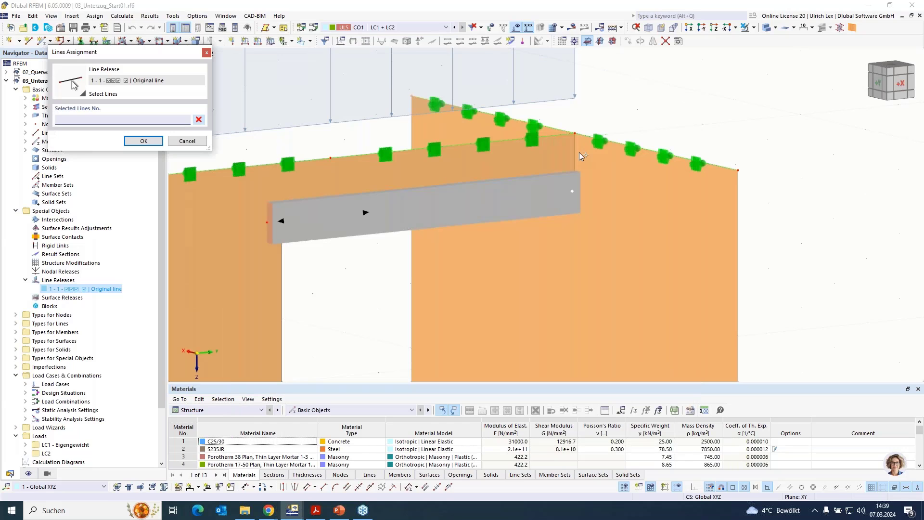
{"action": "left_click", "coordinate": [576, 151]}
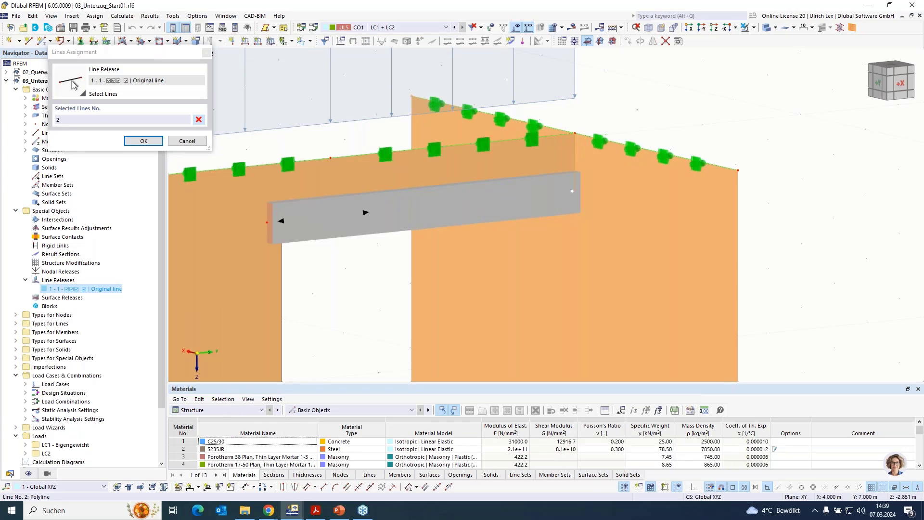
{"action": "left_click", "coordinate": [144, 140]}
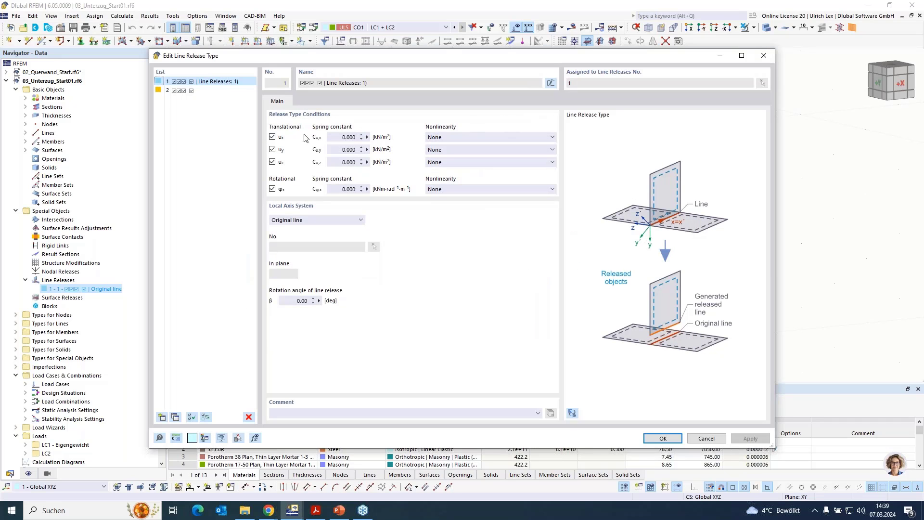
{"action": "left_click", "coordinate": [707, 438]}
{"action": "left_click", "coordinate": [632, 427]}
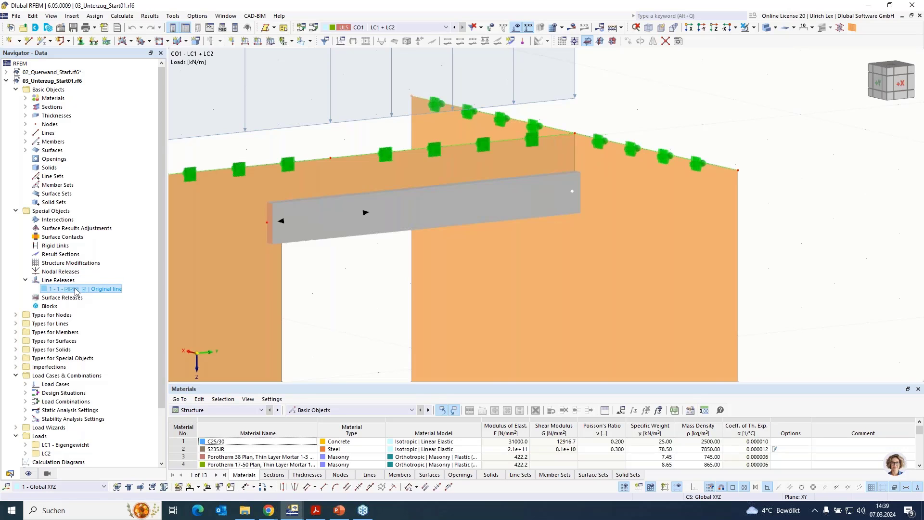
Step: Edit line release 1 and pick the continuous wall, surface 1, as its released surface
{"action": "left_click", "coordinate": [75, 290]}
{"action": "double_click", "coordinate": [75, 291]}
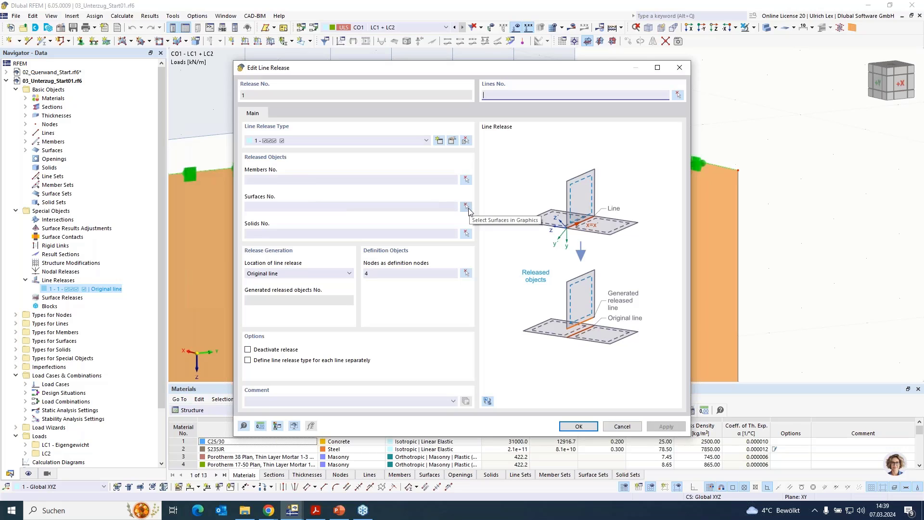
{"action": "left_click", "coordinate": [466, 208]}
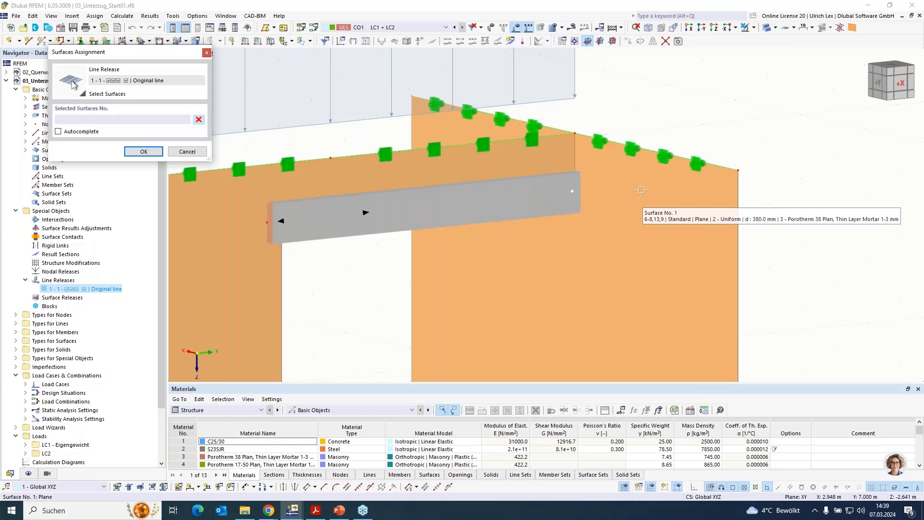
{"action": "left_click", "coordinate": [624, 173]}
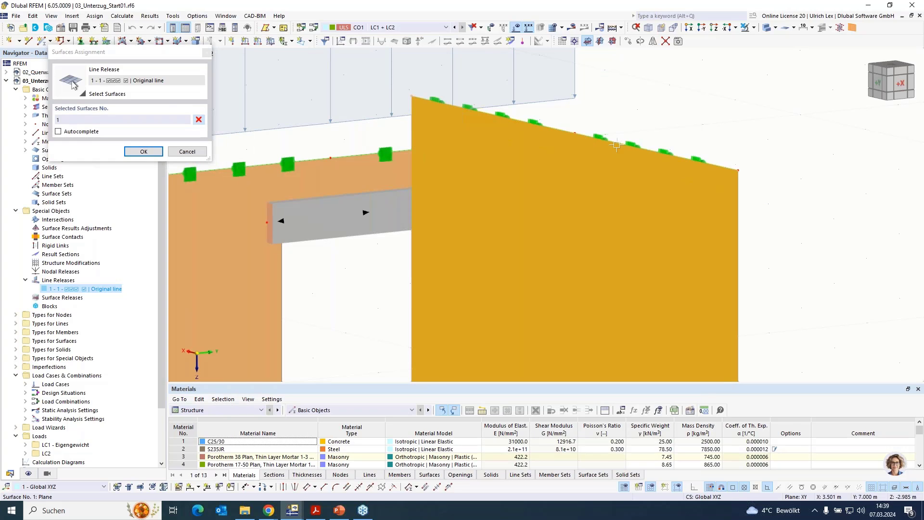
{"action": "left_click", "coordinate": [146, 153]}
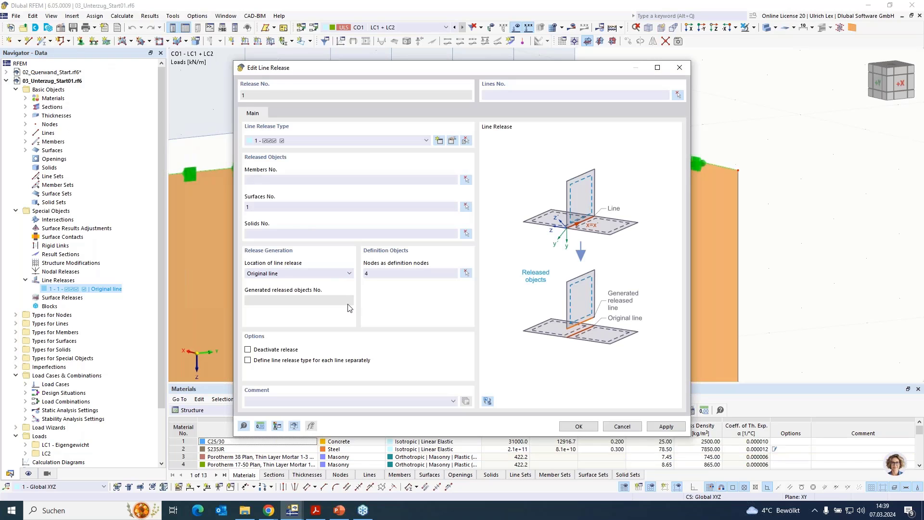
Step: Assign line release 1 to line 2, the short vertical wall joint above the beam's end, and accept it
{"action": "left_click_drag", "start_coordinate": [493, 70], "coordinate": [557, 253]}
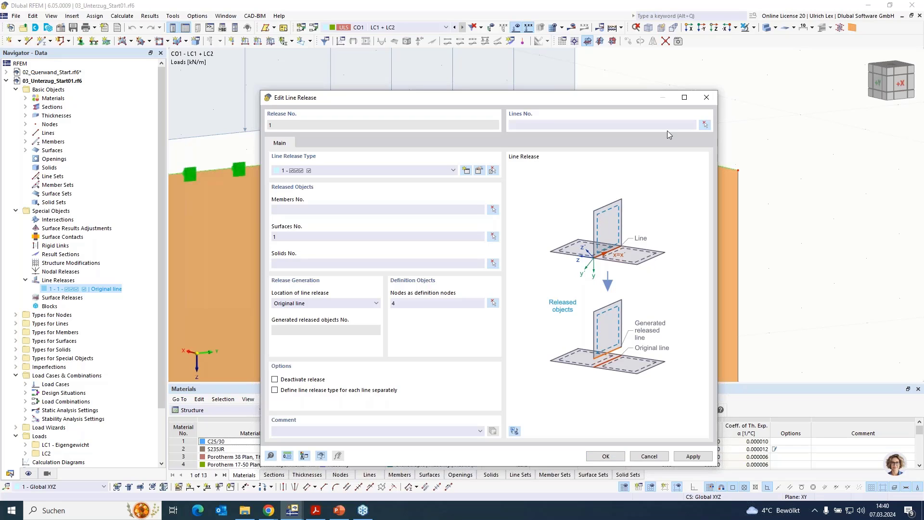
{"action": "left_click", "coordinate": [704, 124]}
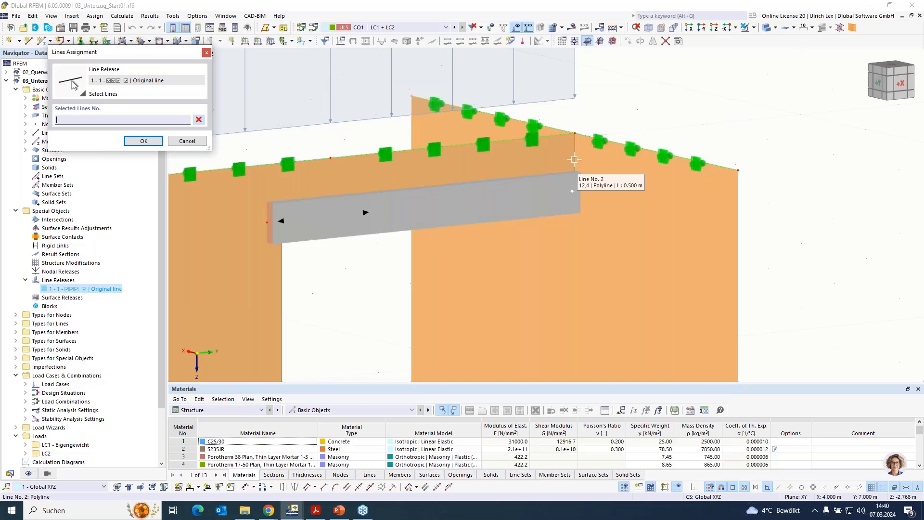
{"action": "left_click", "coordinate": [574, 160]}
{"action": "left_click", "coordinate": [144, 141]}
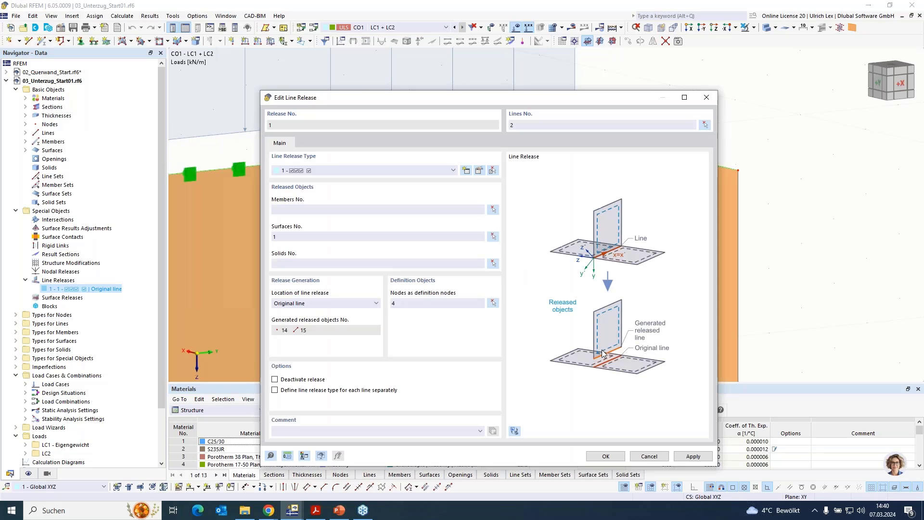
{"action": "left_click", "coordinate": [617, 459]}
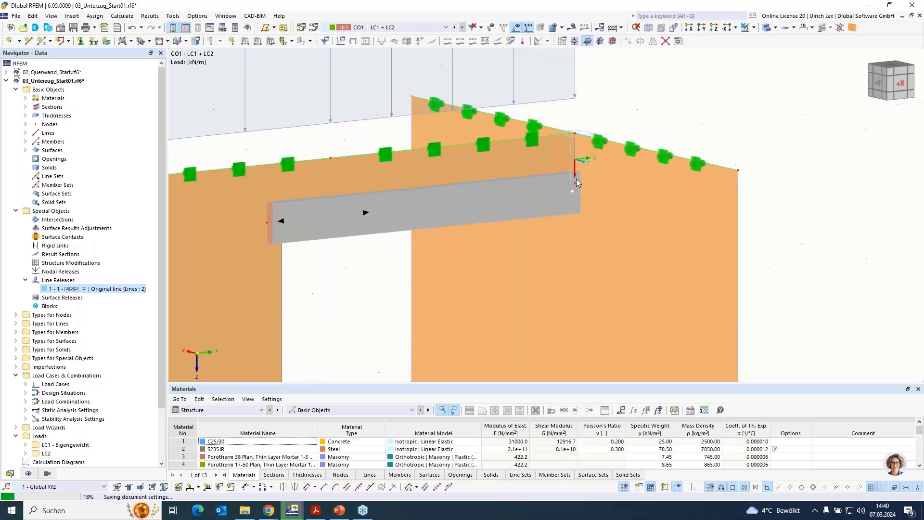
Step: Display the model transparently and check which nodes lie at the top of the released wall joint
{"action": "scroll", "coordinate": [608, 137], "scroll_direction": "up", "scroll_amount": 3}
{"action": "left_click", "coordinate": [766, 28]}
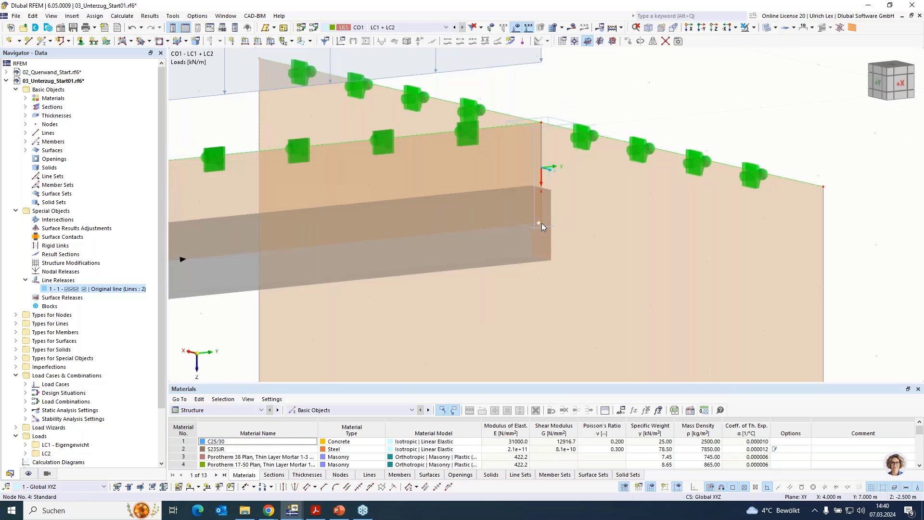
{"action": "left_click", "coordinate": [541, 122]}
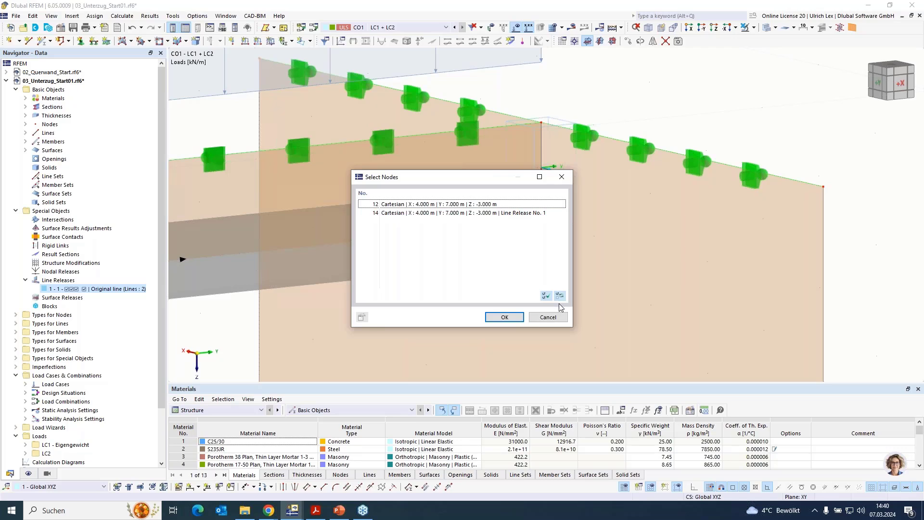
{"action": "left_click", "coordinate": [548, 317]}
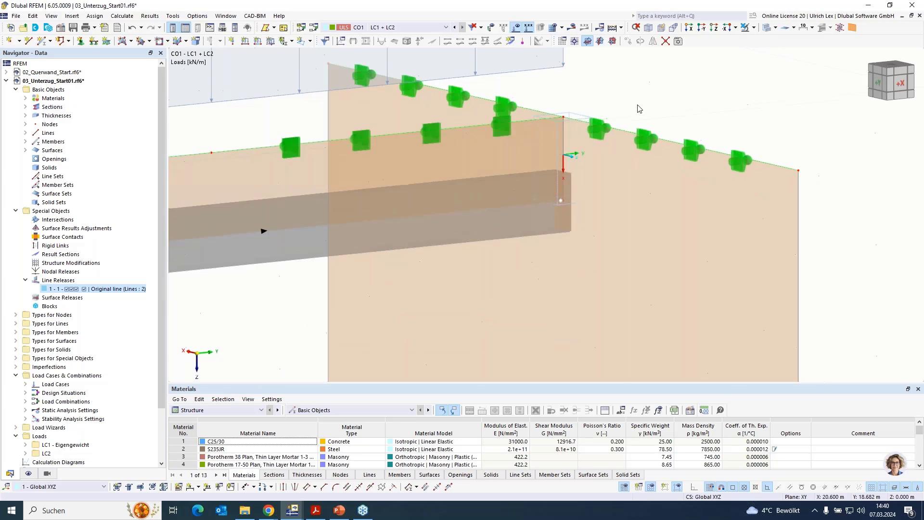
Step: Calculate load combination CO1 with the new line release and show its results
{"action": "scroll", "coordinate": [637, 107], "scroll_direction": "down", "scroll_amount": 5}
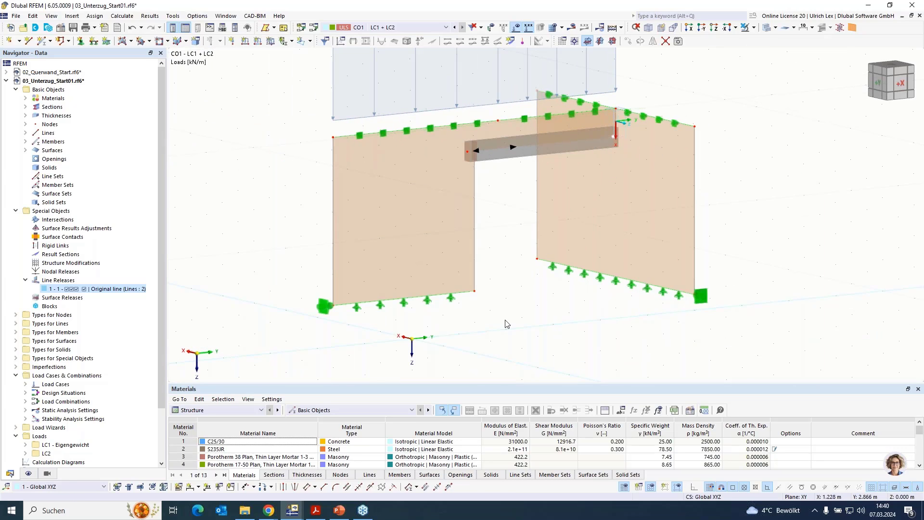
{"action": "scroll", "coordinate": [504, 320], "scroll_direction": "down", "scroll_amount": 1}
{"action": "scroll", "coordinate": [681, 119], "scroll_direction": "up", "scroll_amount": 1}
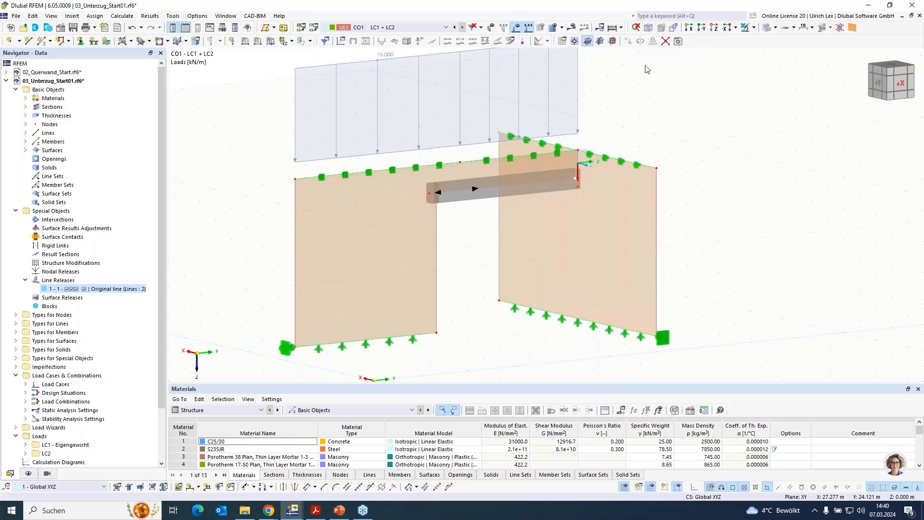
{"action": "left_click", "coordinate": [571, 29]}
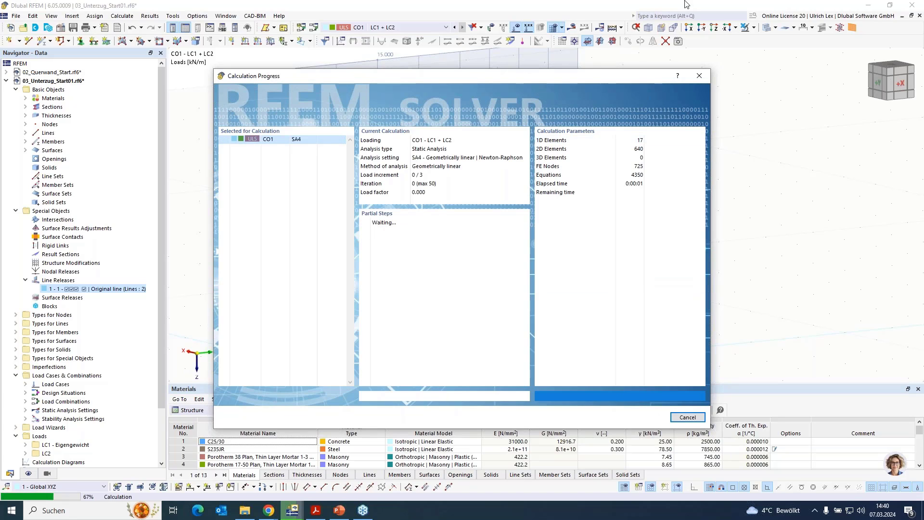
{"action": "left_click_drag", "start_coordinate": [478, 78], "coordinate": [513, 74]}
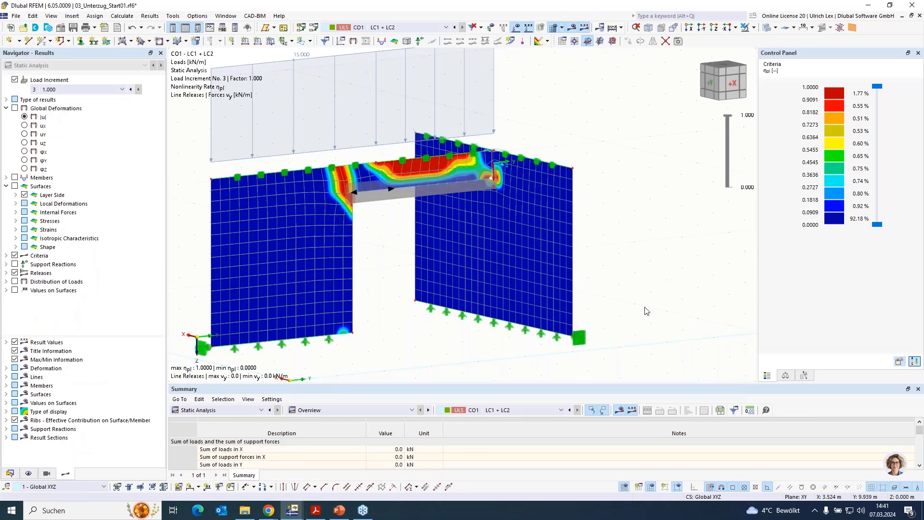
Step: Display CO1's global deformations |u| without the FE mesh and examine the downstand beam's deflected shape at the wall joint
{"action": "scroll", "coordinate": [569, 187], "scroll_direction": "up", "scroll_amount": 1}
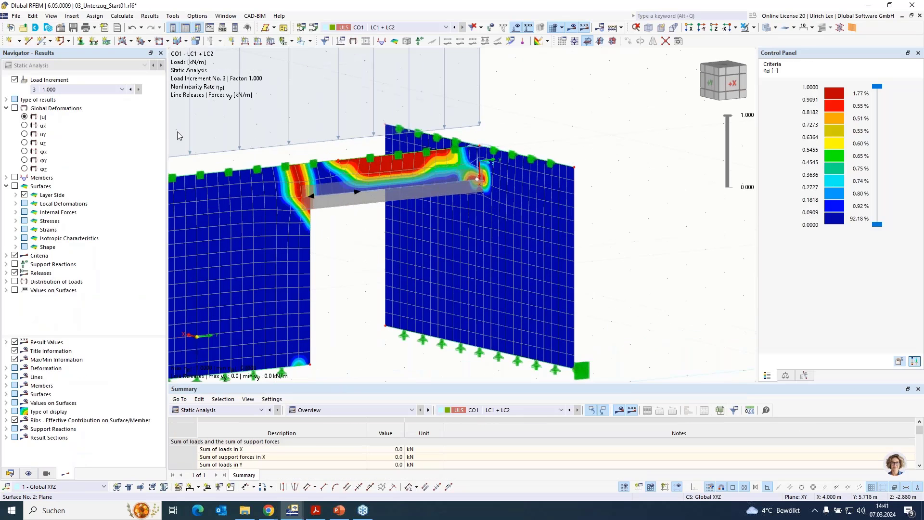
{"action": "left_click", "coordinate": [14, 108]}
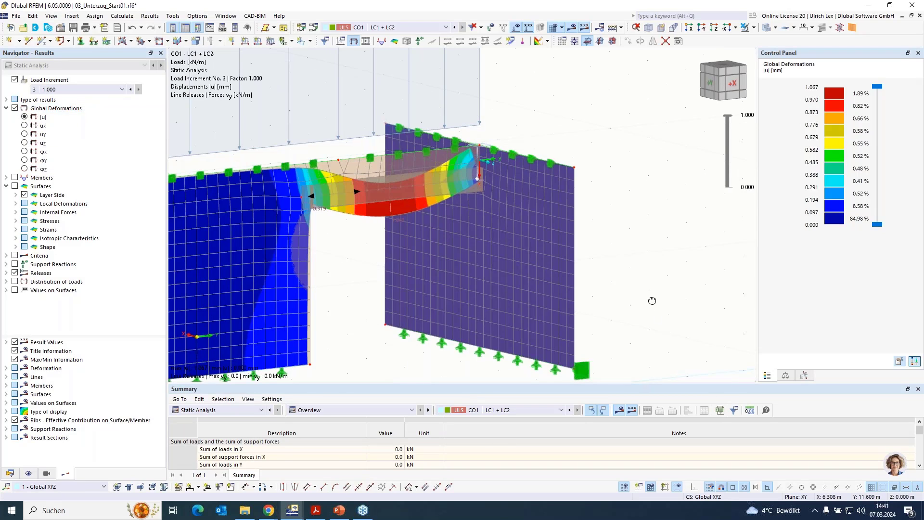
{"action": "middle_click_drag", "start_coordinate": [652, 300], "coordinate": [621, 288], "text": "ctrl"}
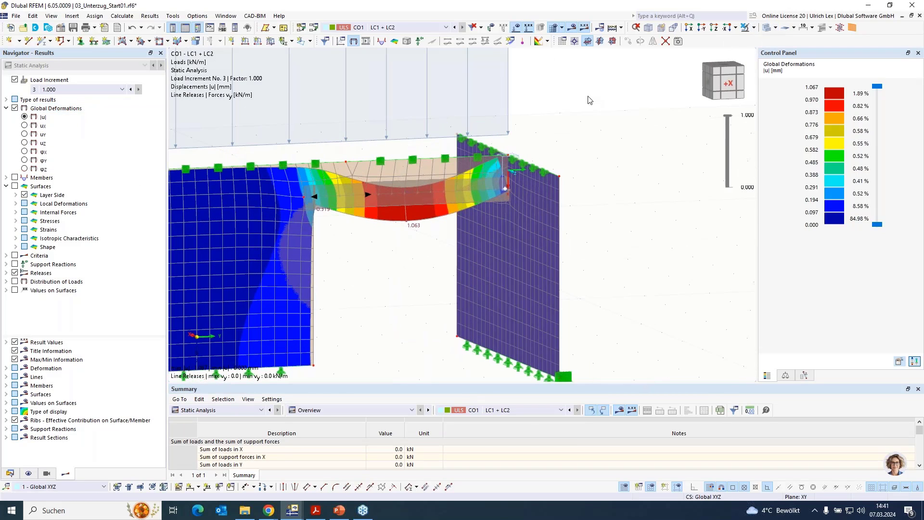
{"action": "left_click", "coordinate": [553, 29]}
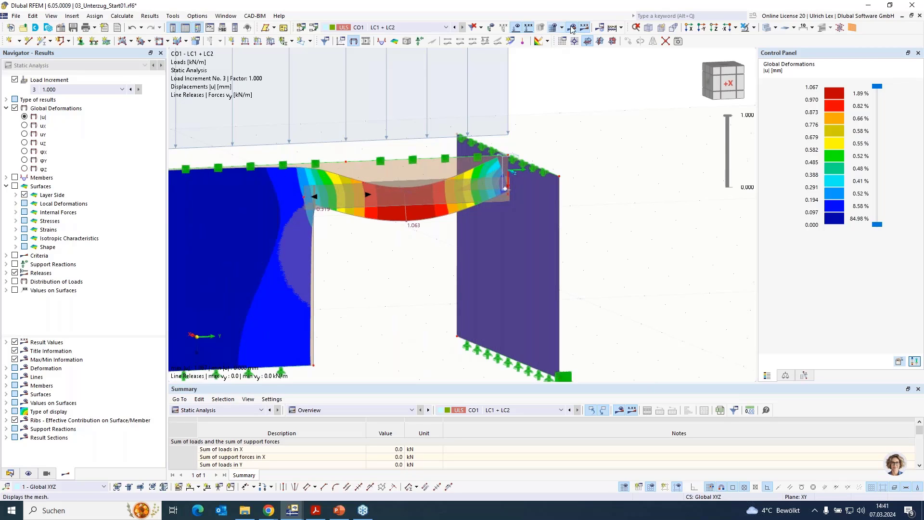
{"action": "scroll", "coordinate": [483, 174], "scroll_direction": "up", "scroll_amount": 3}
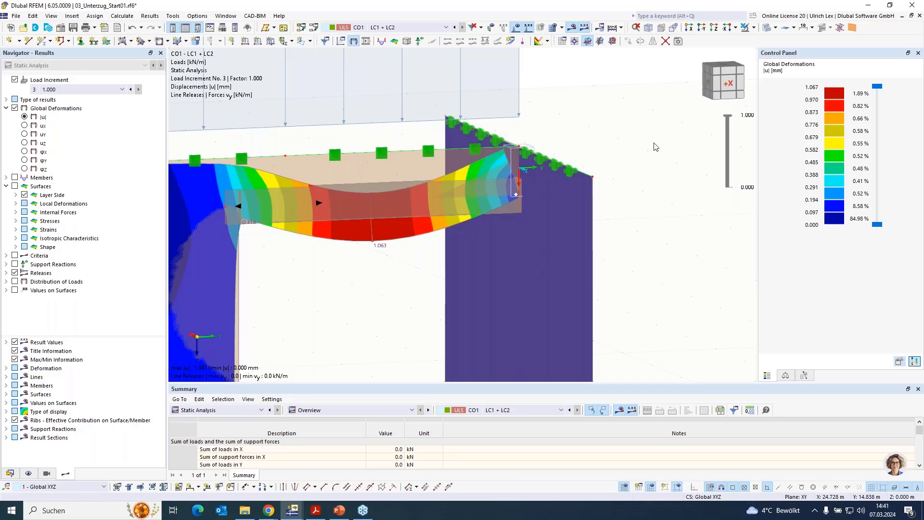
Step: Isolate the continuous wall at the beam's end and view its deformations on their own
{"action": "left_click", "coordinate": [571, 195]}
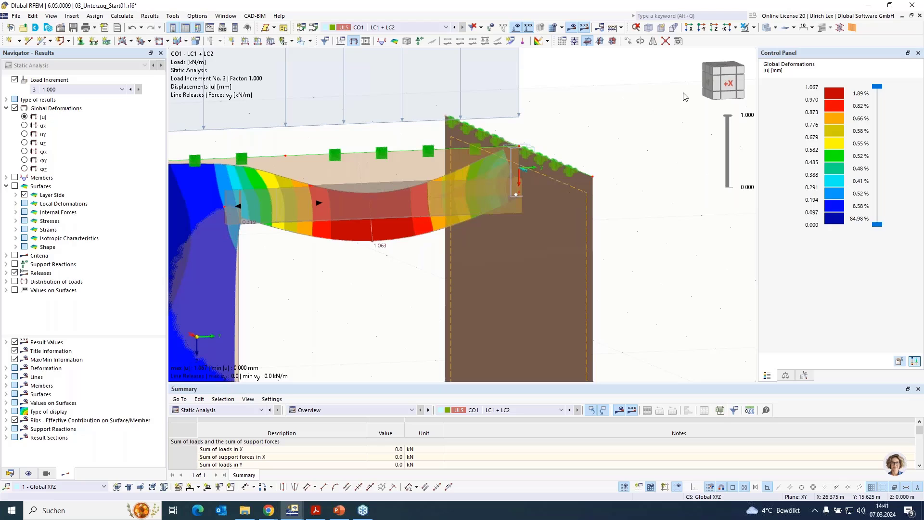
{"action": "left_click", "coordinate": [753, 27]}
{"action": "left_click", "coordinate": [769, 41]}
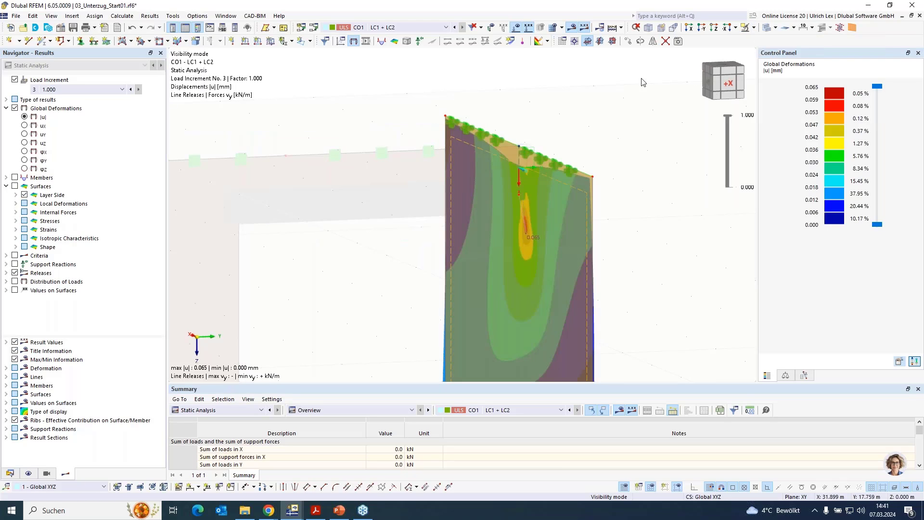
{"action": "left_click", "coordinate": [573, 134]}
{"action": "middle_click_drag", "start_coordinate": [523, 114], "coordinate": [353, 169], "text": "ctrl"}
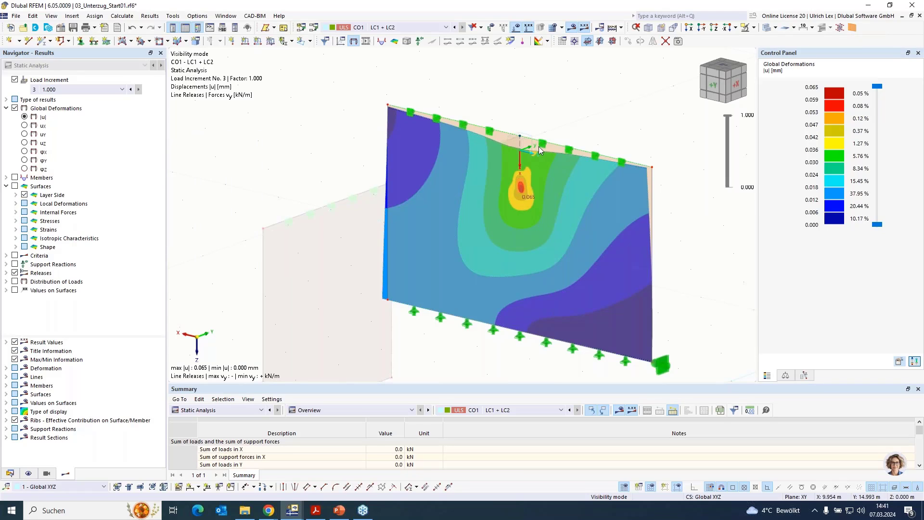
Step: Turn off the transparent display, show the FE mesh and examine the isolated wall's deformation peak below the beam's end
{"action": "left_click", "coordinate": [767, 28]}
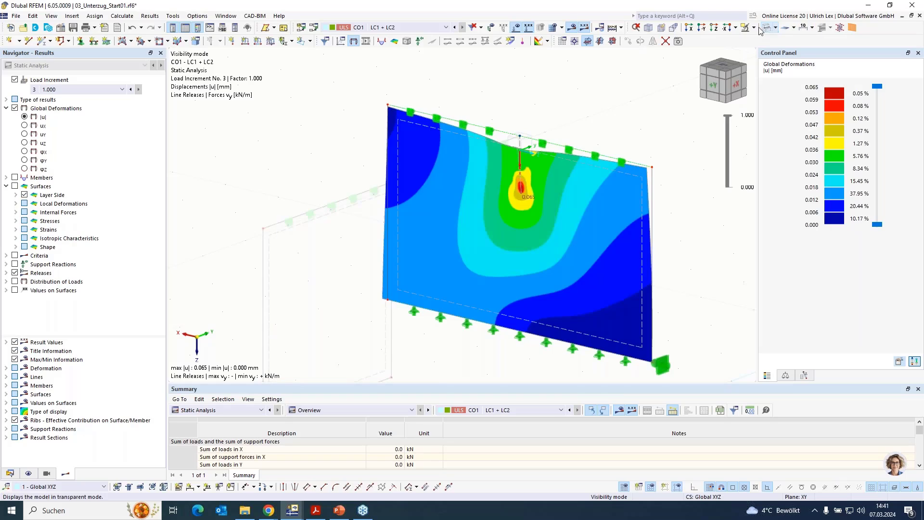
{"action": "scroll", "coordinate": [511, 193], "scroll_direction": "up", "scroll_amount": 4}
{"action": "scroll", "coordinate": [512, 191], "scroll_direction": "up", "scroll_amount": 1}
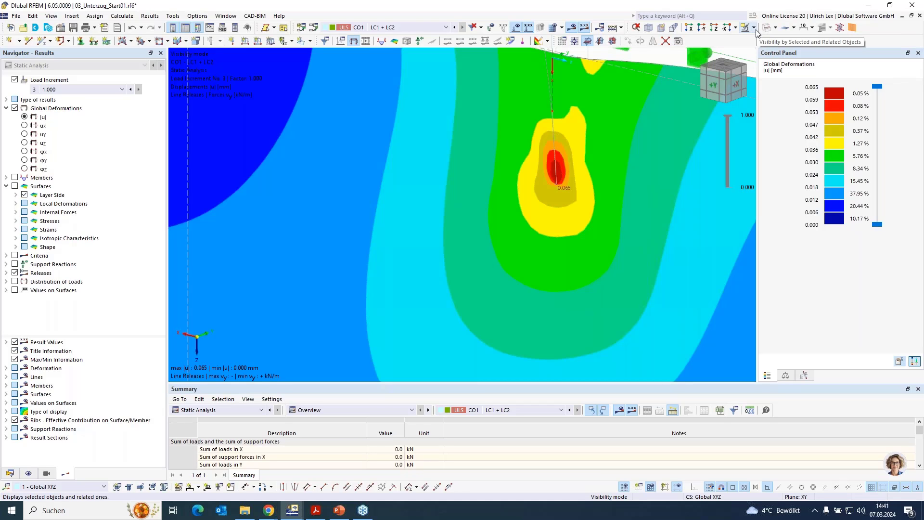
{"action": "left_click", "coordinate": [553, 27]}
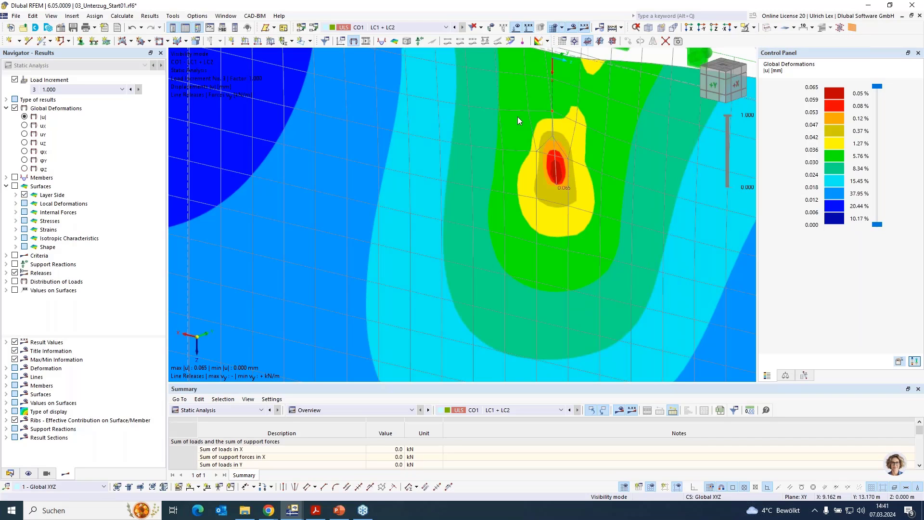
{"action": "scroll", "coordinate": [517, 117], "scroll_direction": "down", "scroll_amount": 2}
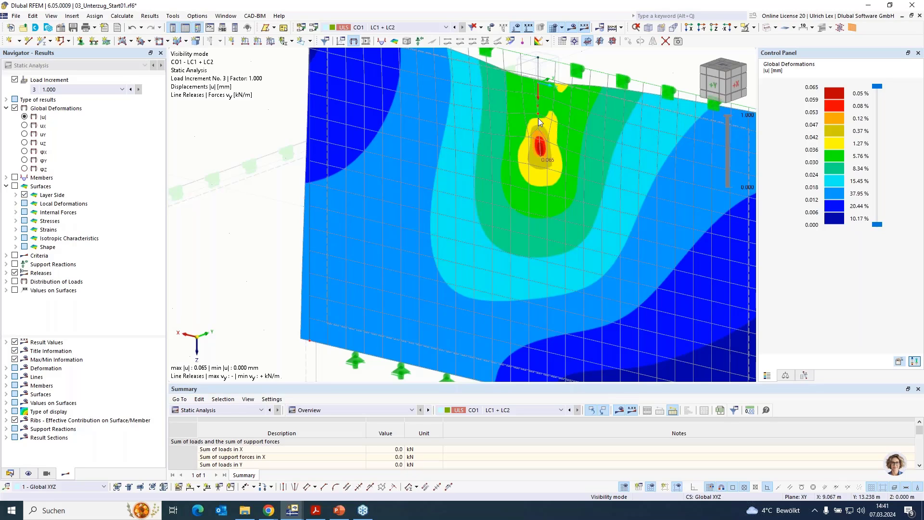
{"action": "scroll", "coordinate": [538, 115], "scroll_direction": "up", "scroll_amount": 3}
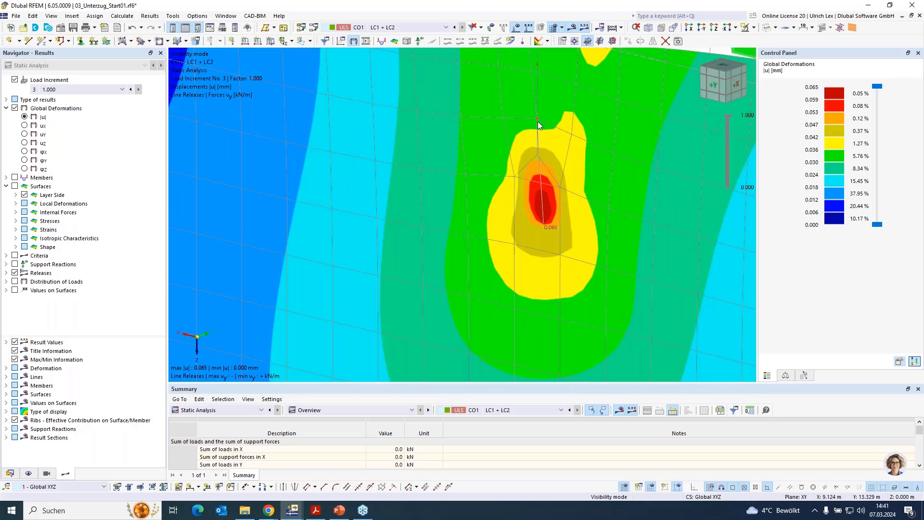
{"action": "scroll", "coordinate": [537, 114], "scroll_direction": "up", "scroll_amount": 2}
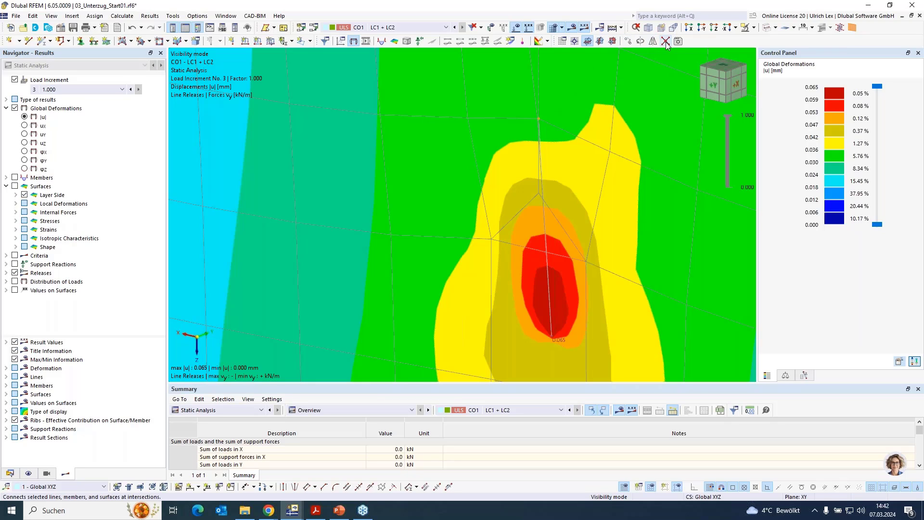
Step: Copy the node at the beam's end twice, offset by 0.080 m and -0.080 m in X, accepting deletion of the results
{"action": "left_click", "coordinate": [628, 42]}
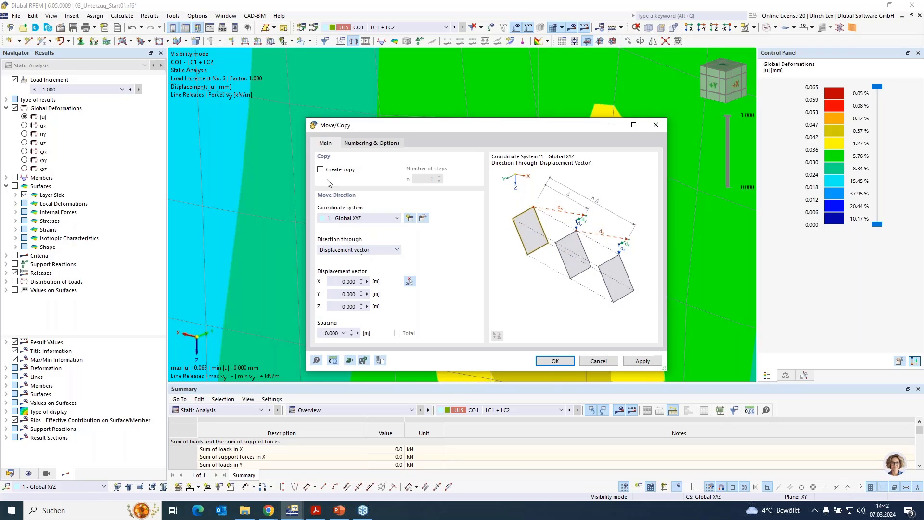
{"action": "left_click", "coordinate": [322, 171]}
{"action": "left_click_drag", "start_coordinate": [336, 283], "coordinate": [366, 285]}
{"action": "left_click", "coordinate": [553, 360]}
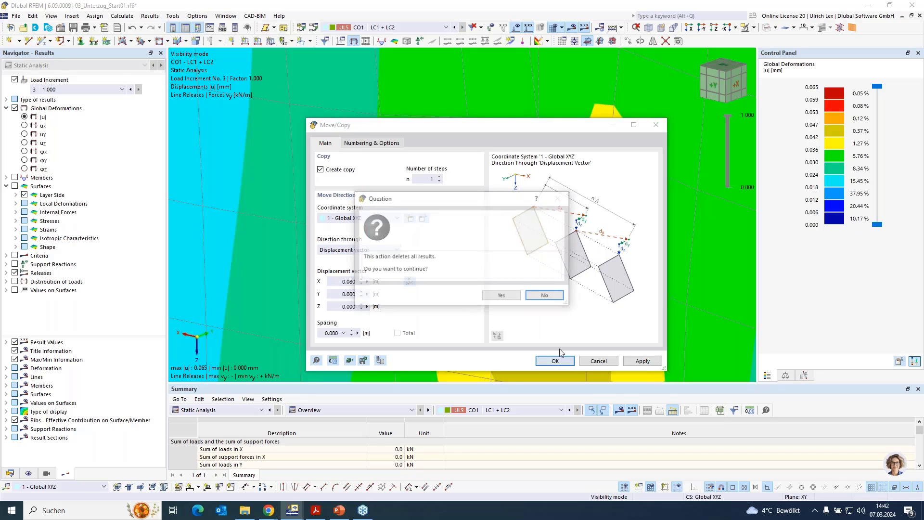
{"action": "left_click", "coordinate": [510, 297]}
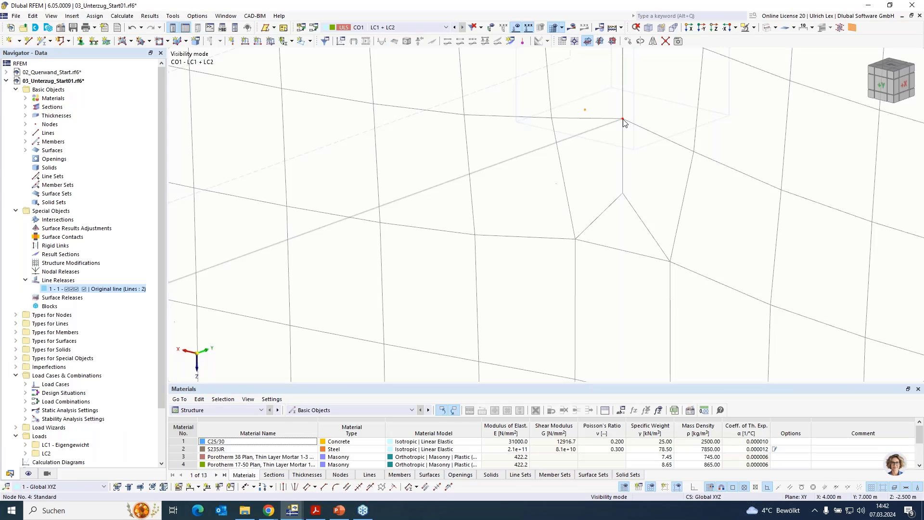
{"action": "left_click", "coordinate": [628, 41]}
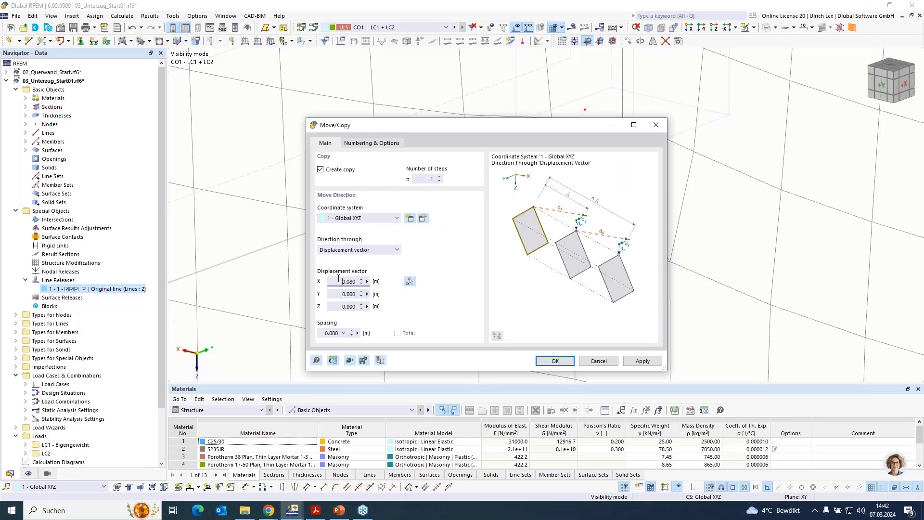
{"action": "key", "text": "Return"}
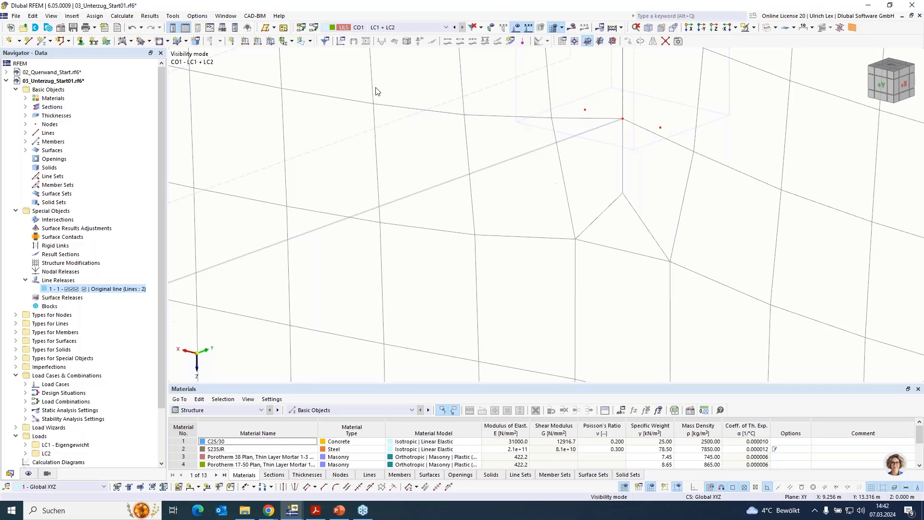
Step: Draw two 0.080 m long members connecting the beam-end node with the copied nodes on either side, allowing the mesh to be deleted
{"action": "left_click", "coordinate": [41, 44]}
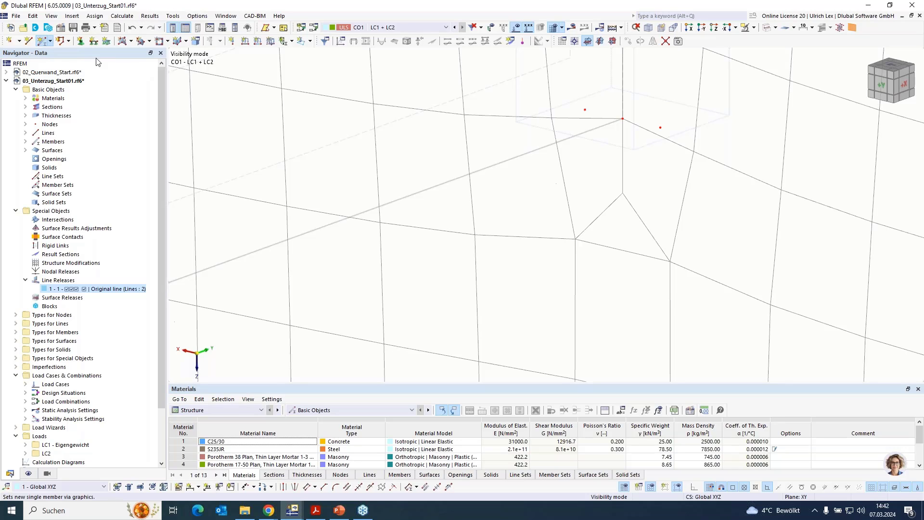
{"action": "left_click", "coordinate": [256, 123]}
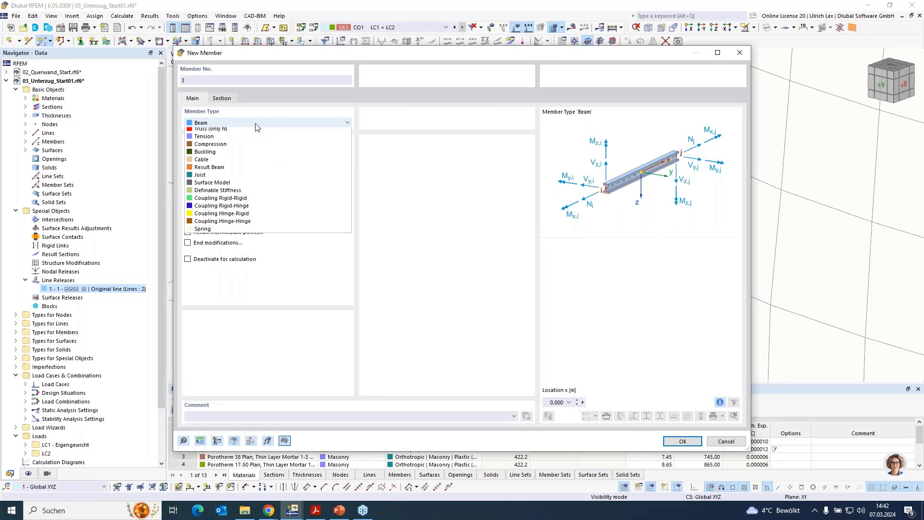
{"action": "left_click", "coordinate": [243, 138]}
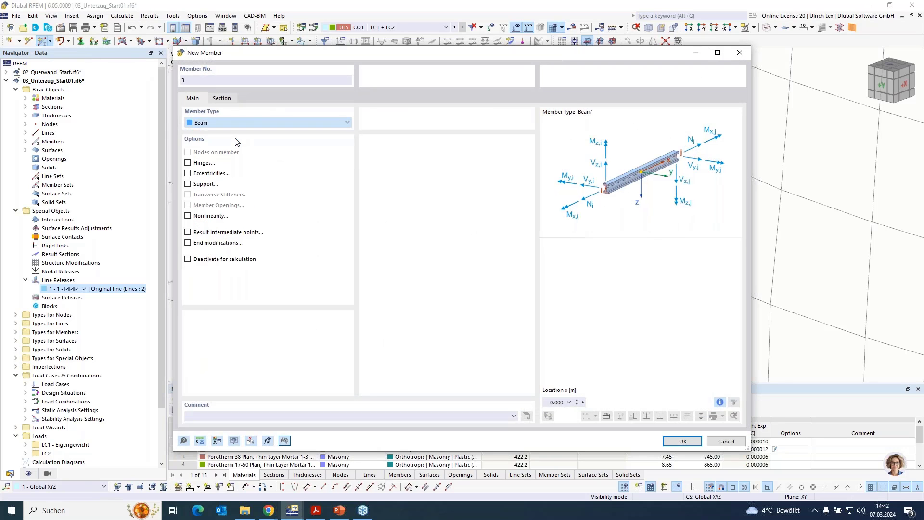
{"action": "left_click", "coordinate": [683, 441]}
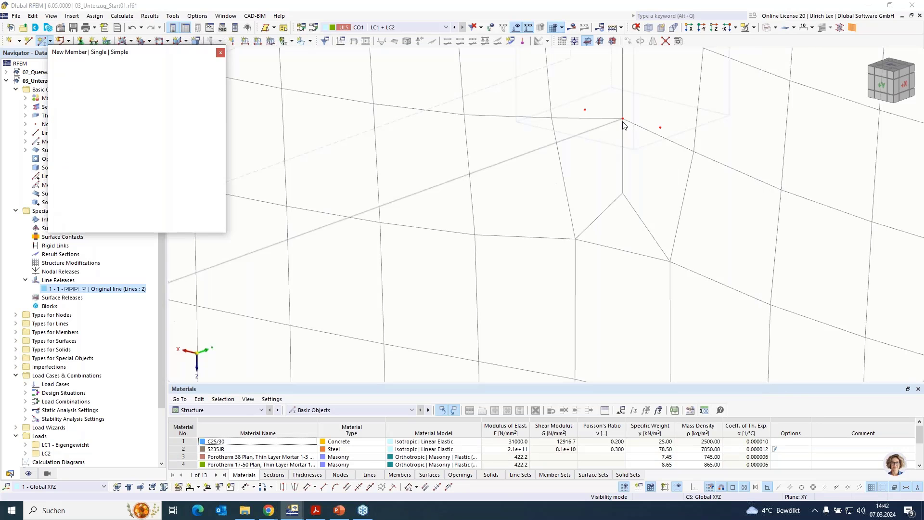
{"action": "left_click", "coordinate": [622, 119]}
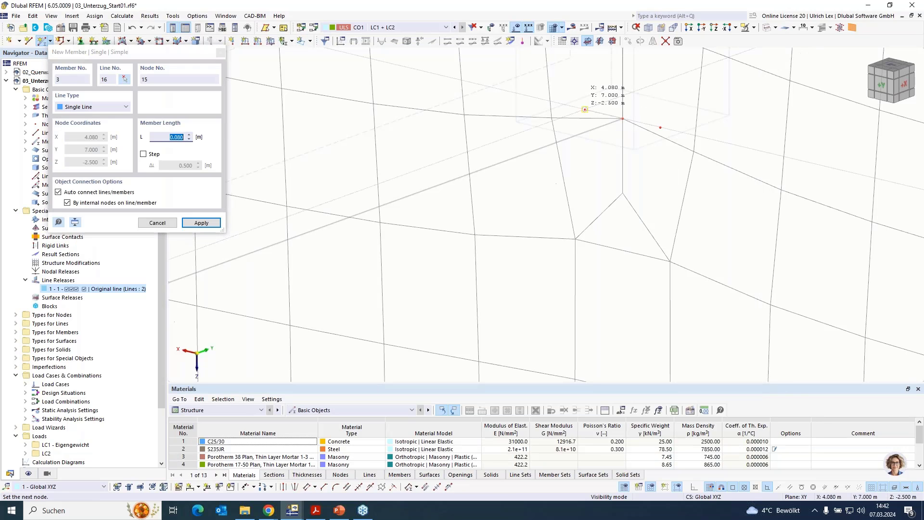
{"action": "left_click", "coordinate": [584, 110]}
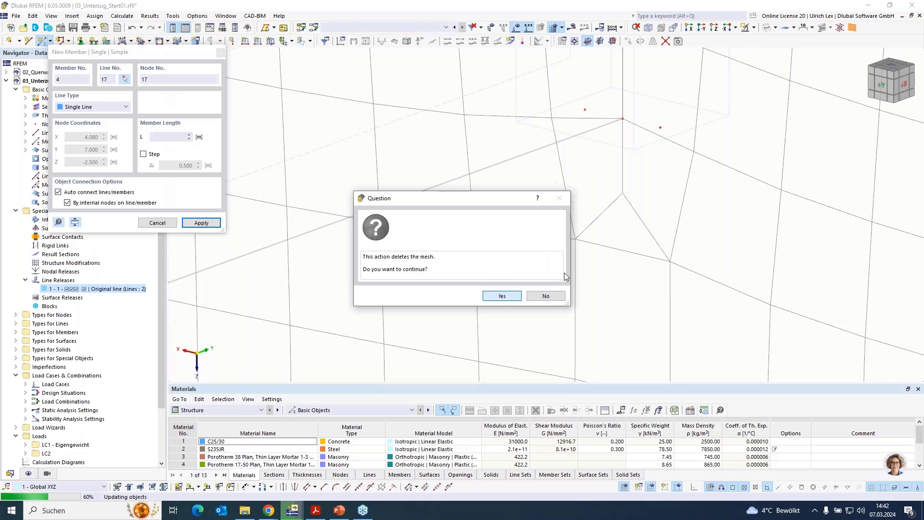
{"action": "key", "text": "Return"}
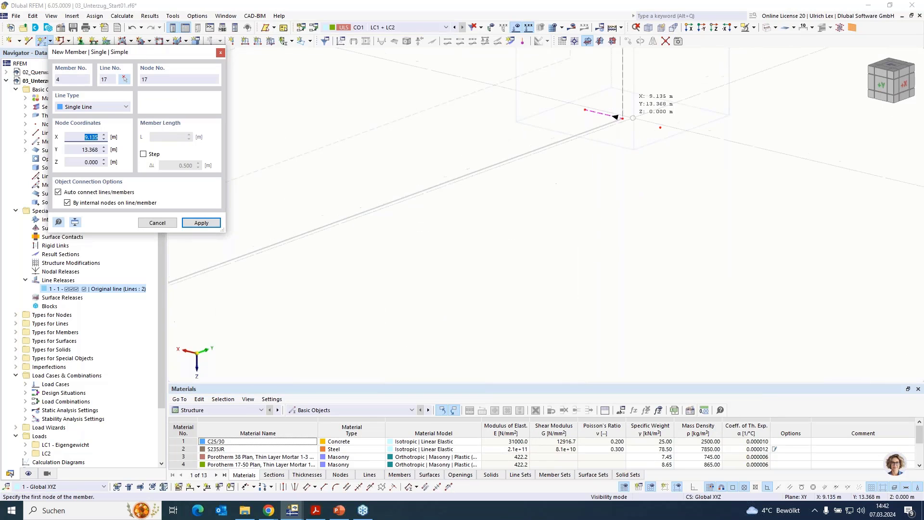
{"action": "left_click", "coordinate": [662, 130]}
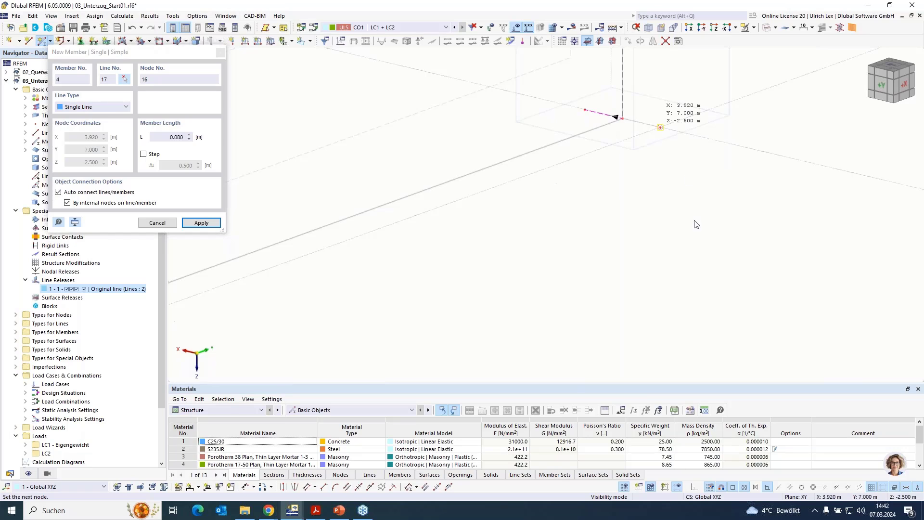
{"action": "key", "text": "Escape"}
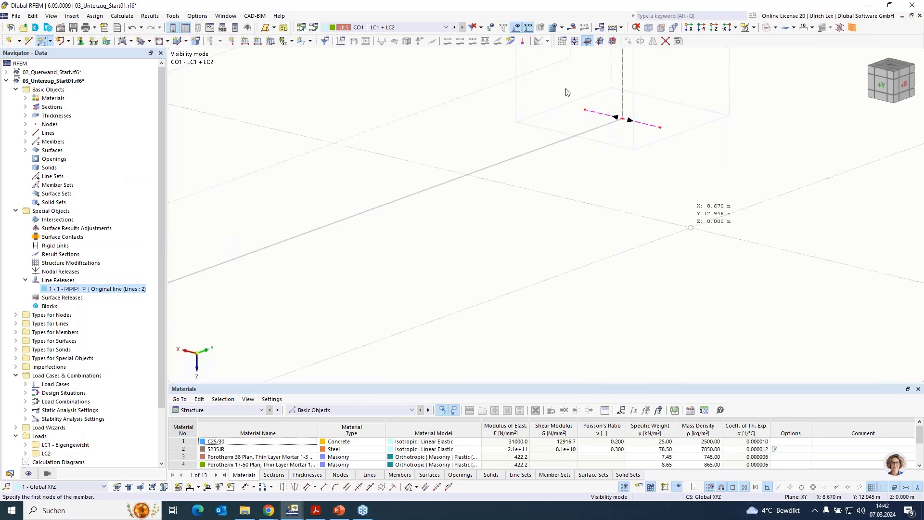
{"action": "key", "text": "Escape"}
Step: Recalculate load combination CO1 with the two short members and show the isolated wall's deformation results
{"action": "scroll", "coordinate": [540, 169], "scroll_direction": "down", "scroll_amount": 2}
{"action": "scroll", "coordinate": [621, 212], "scroll_direction": "down", "scroll_amount": 6}
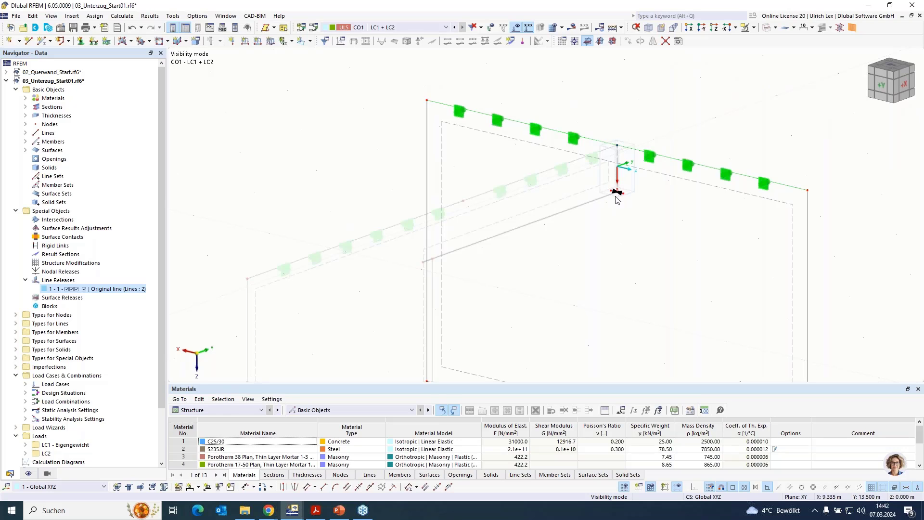
{"action": "scroll", "coordinate": [635, 208], "scroll_direction": "up", "scroll_amount": 2}
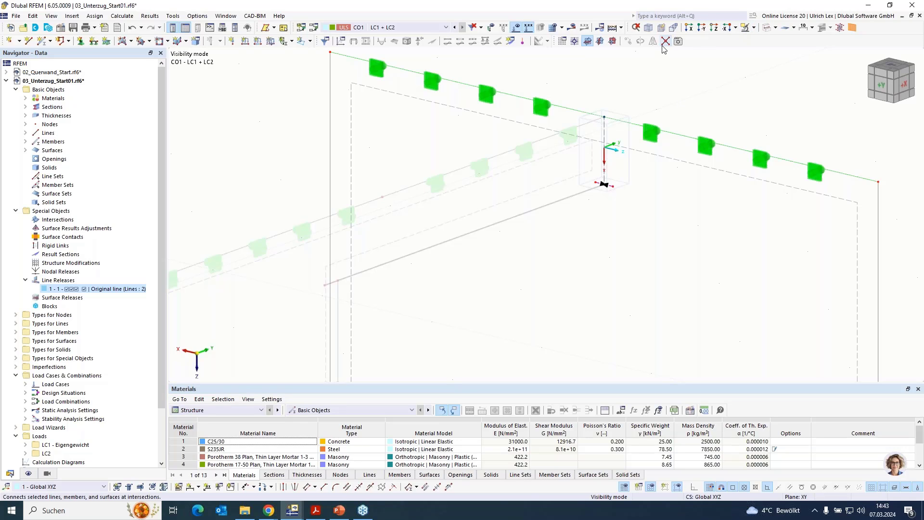
{"action": "left_click", "coordinate": [571, 27]}
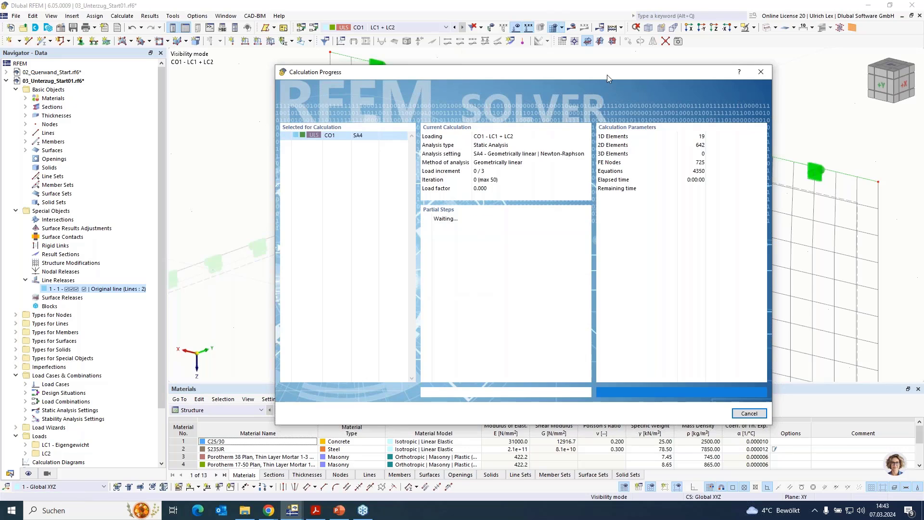
{"action": "left_click_drag", "start_coordinate": [490, 144], "coordinate": [494, 225]}
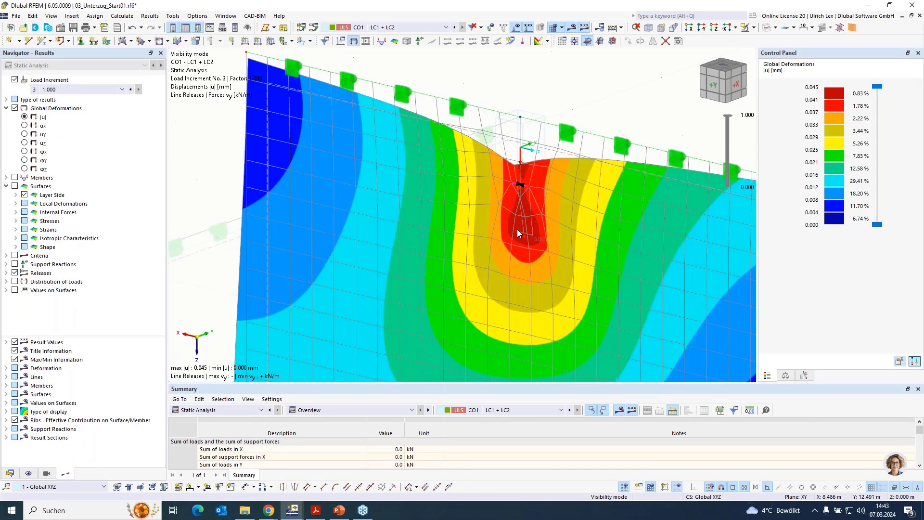
Step: View the whole isolated wall from the other side and display its nonlinearity criterion ηpl
{"action": "scroll", "coordinate": [561, 154], "scroll_direction": "down", "scroll_amount": 5}
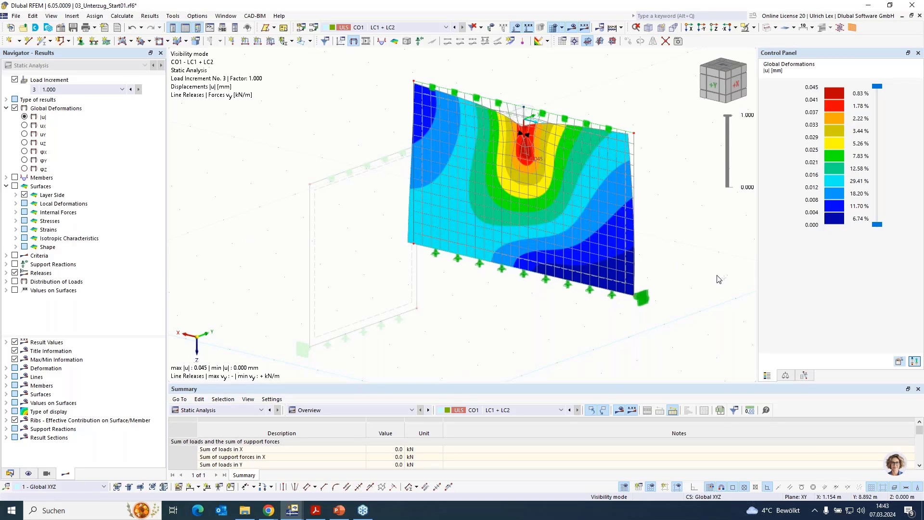
{"action": "middle_click_drag", "start_coordinate": [718, 279], "coordinate": [531, 159], "text": "ctrl"}
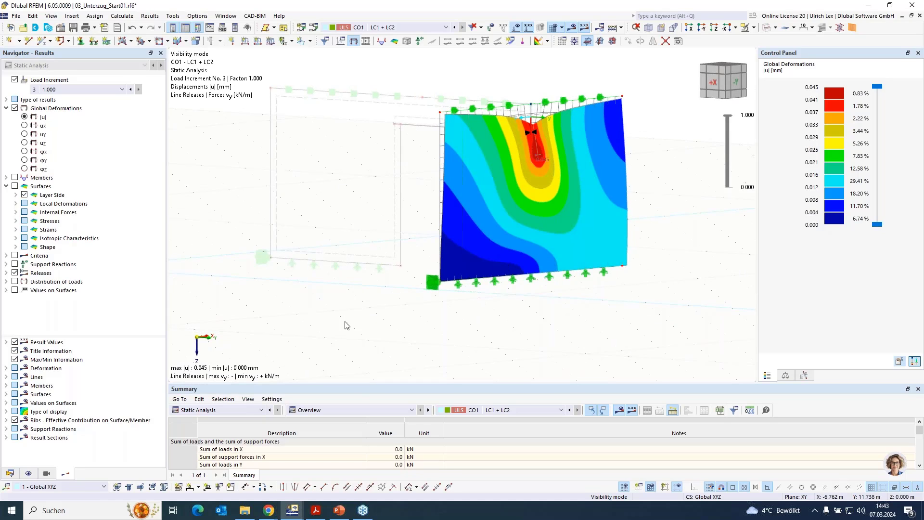
{"action": "left_click", "coordinate": [15, 256]}
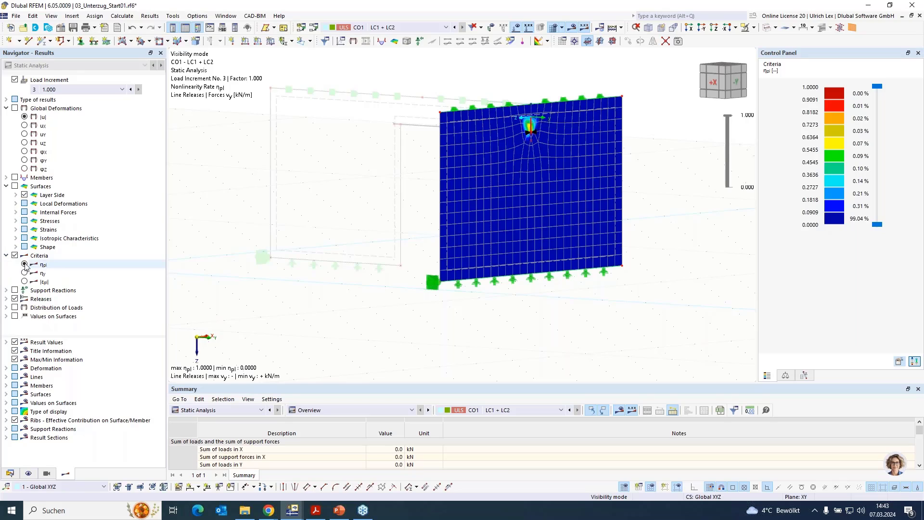
Step: Display the surface principal stresses as α trajectories on the isolated wall and examine the load spread below the beam's bearing
{"action": "left_click", "coordinate": [39, 266]}
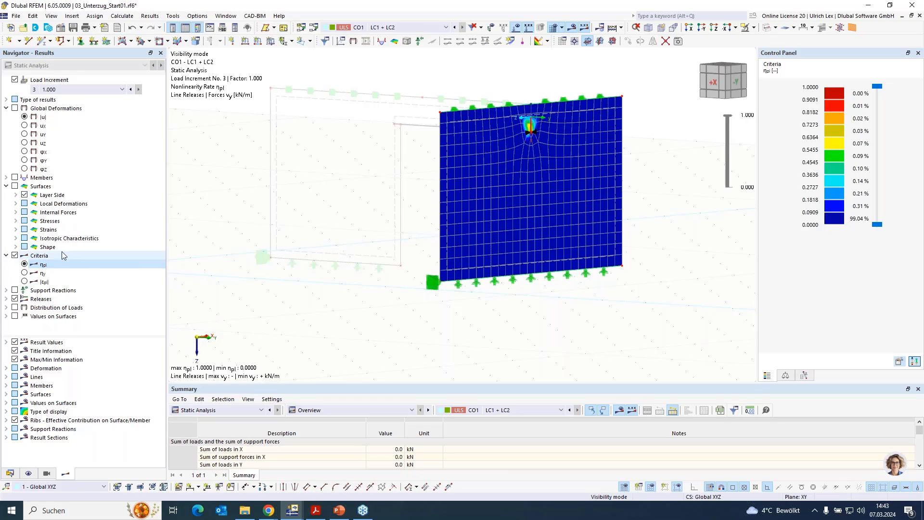
{"action": "left_click", "coordinate": [15, 186]}
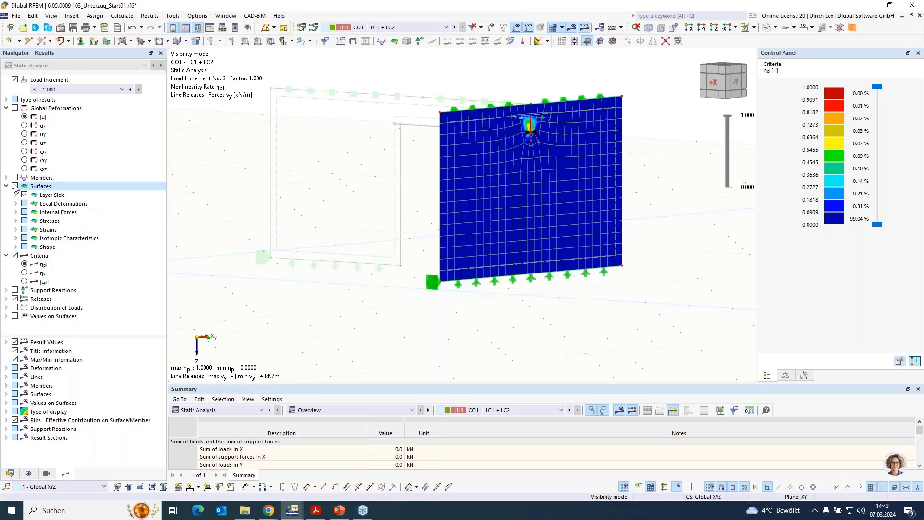
{"action": "left_click", "coordinate": [15, 212]}
{"action": "left_click", "coordinate": [16, 213]}
{"action": "left_click", "coordinate": [16, 221]}
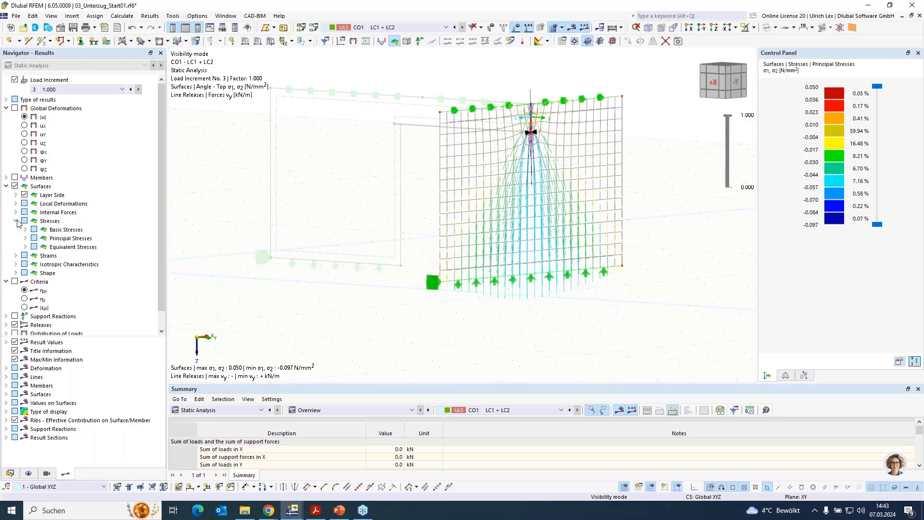
{"action": "left_click", "coordinate": [25, 229]}
{"action": "left_click", "coordinate": [25, 230]}
{"action": "left_click", "coordinate": [25, 238]}
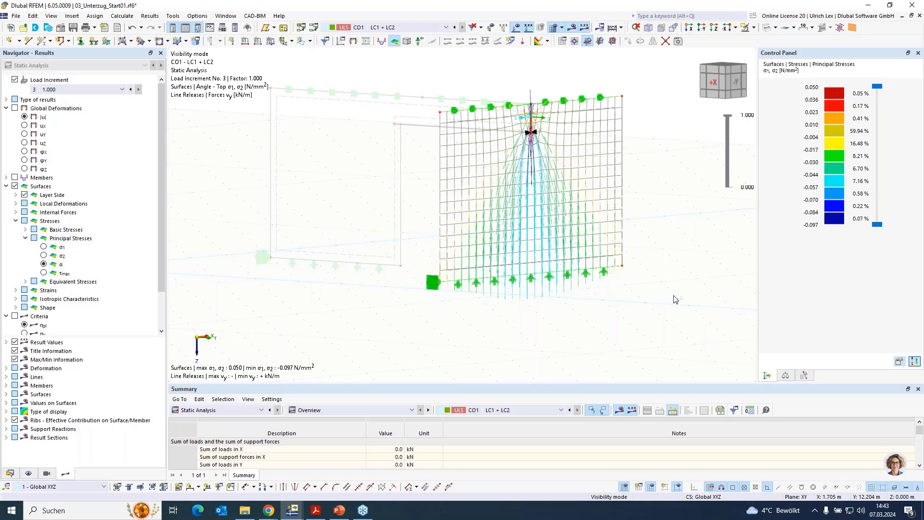
{"action": "middle_click_drag", "start_coordinate": [559, 292], "coordinate": [485, 295], "text": "ctrl"}
{"action": "middle_click_drag", "start_coordinate": [477, 294], "coordinate": [480, 295], "text": "ctrl"}
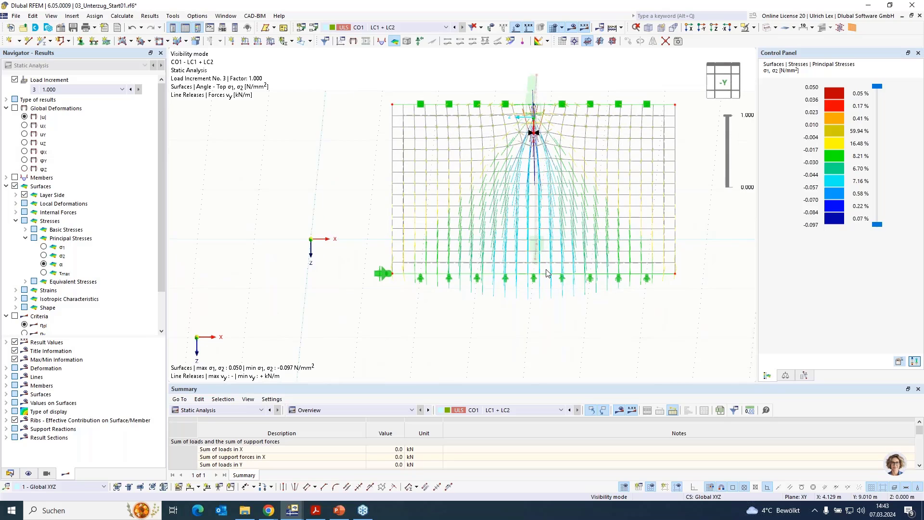
{"action": "scroll", "coordinate": [691, 137], "scroll_direction": "up", "scroll_amount": 3}
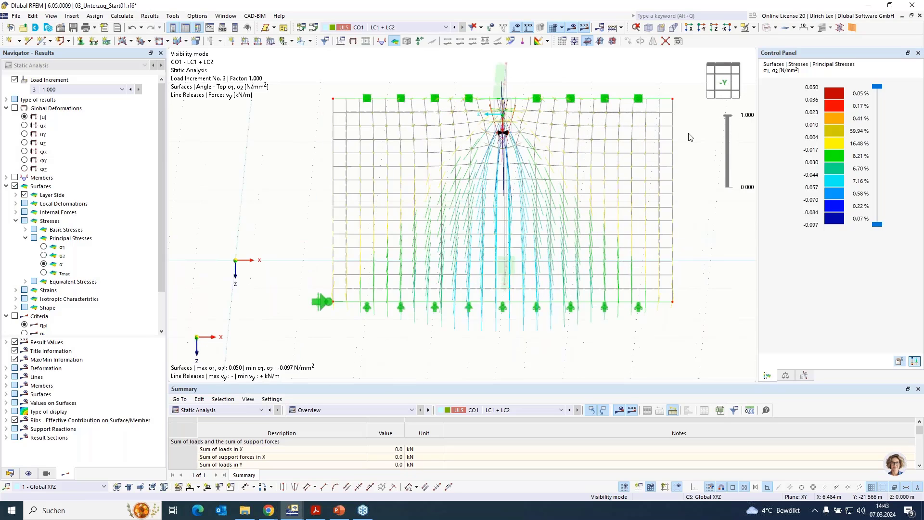
{"action": "scroll", "coordinate": [555, 89], "scroll_direction": "down", "scroll_amount": 2}
{"action": "scroll", "coordinate": [556, 89], "scroll_direction": "down", "scroll_amount": 1}
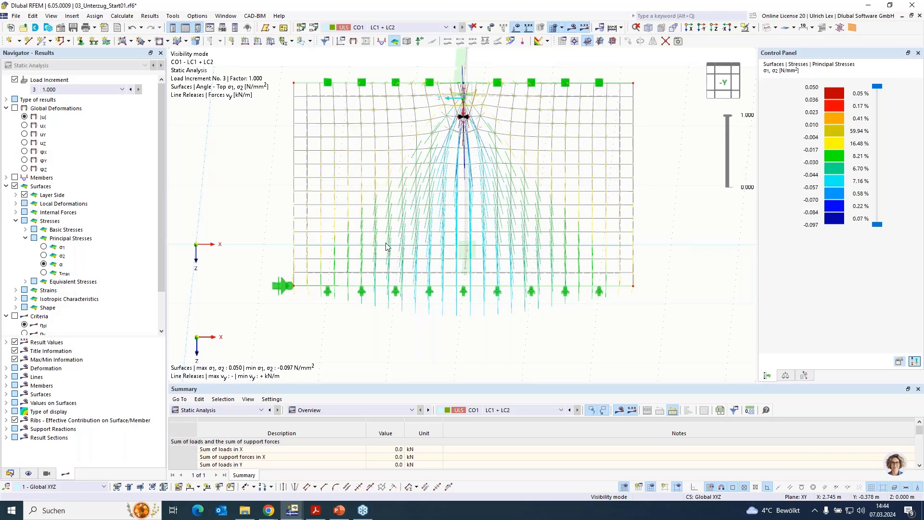
{"action": "scroll", "coordinate": [356, 271], "scroll_direction": "up", "scroll_amount": 2}
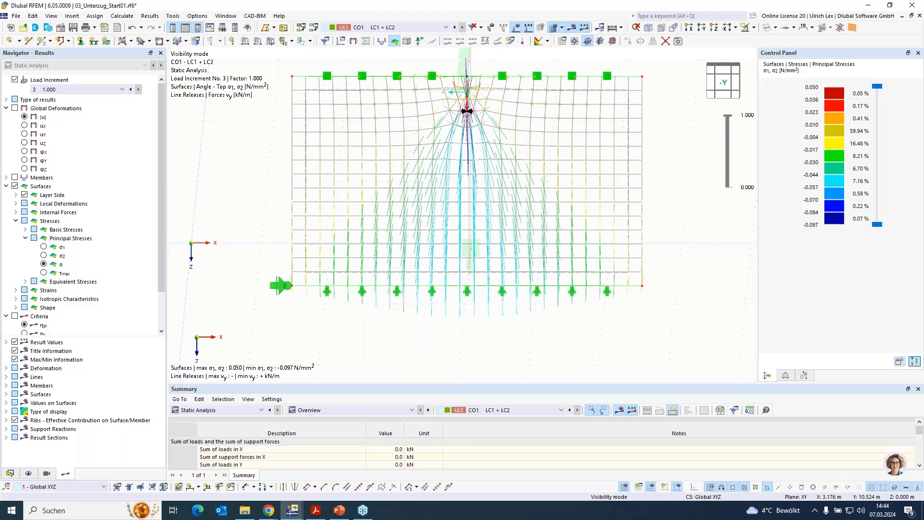
{"action": "middle_click_drag", "start_coordinate": [445, 326], "coordinate": [483, 325], "text": "ctrl"}
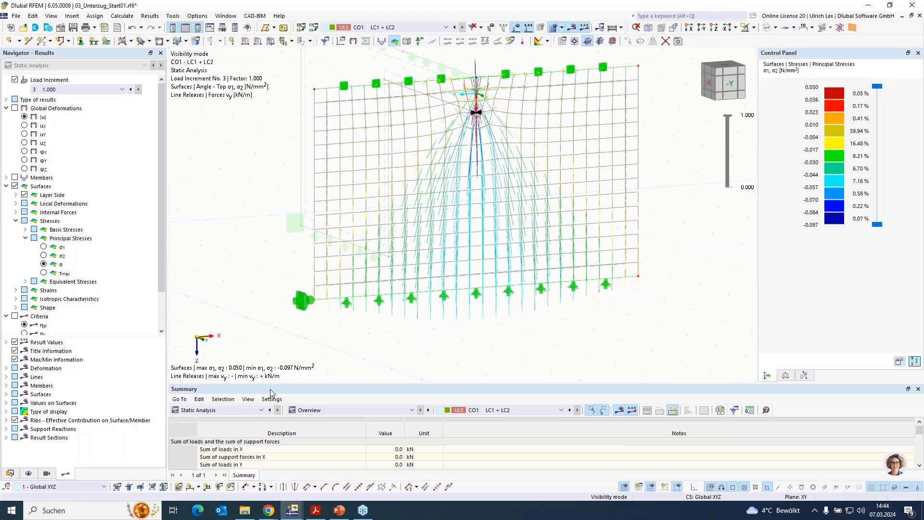
Step: Add the support reactions to the displayed results and examine their distribution along the isolated wall's base
{"action": "scroll", "coordinate": [51, 323], "scroll_direction": "down", "scroll_amount": 2}
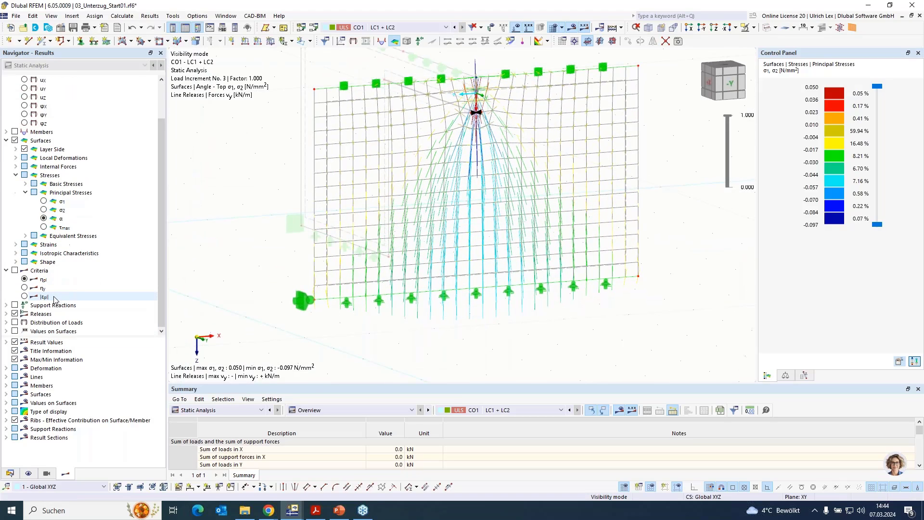
{"action": "left_click", "coordinate": [16, 305]}
{"action": "scroll", "coordinate": [381, 139], "scroll_direction": "down", "scroll_amount": 2}
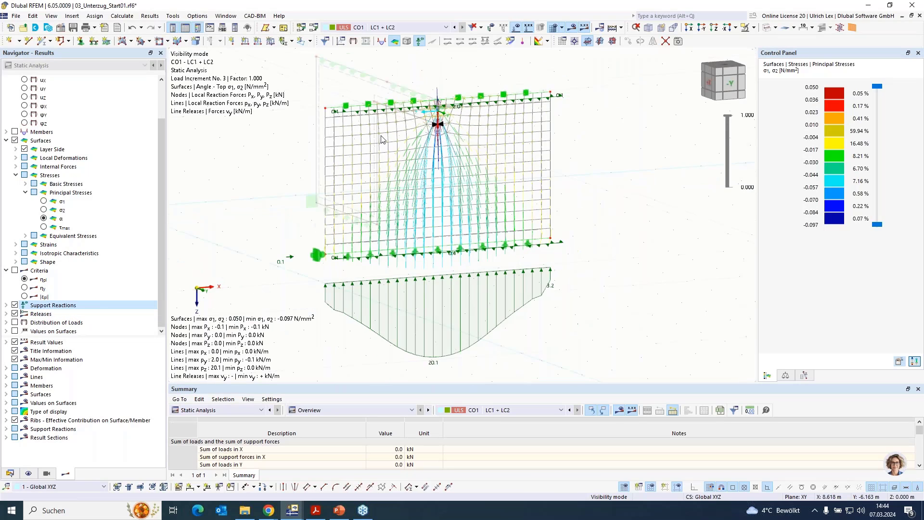
{"action": "middle_click_drag", "start_coordinate": [381, 139], "coordinate": [433, 247], "text": "ctrl"}
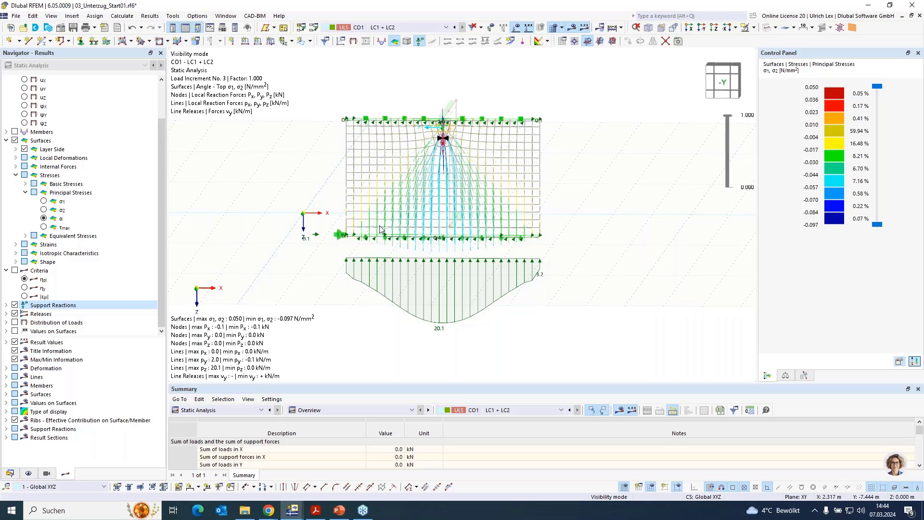
{"action": "scroll", "coordinate": [319, 287], "scroll_direction": "up", "scroll_amount": 1}
{"action": "middle_click_drag", "start_coordinate": [382, 310], "coordinate": [529, 322], "text": "ctrl"}
{"action": "middle_click_drag", "start_coordinate": [381, 201], "coordinate": [477, 222]}
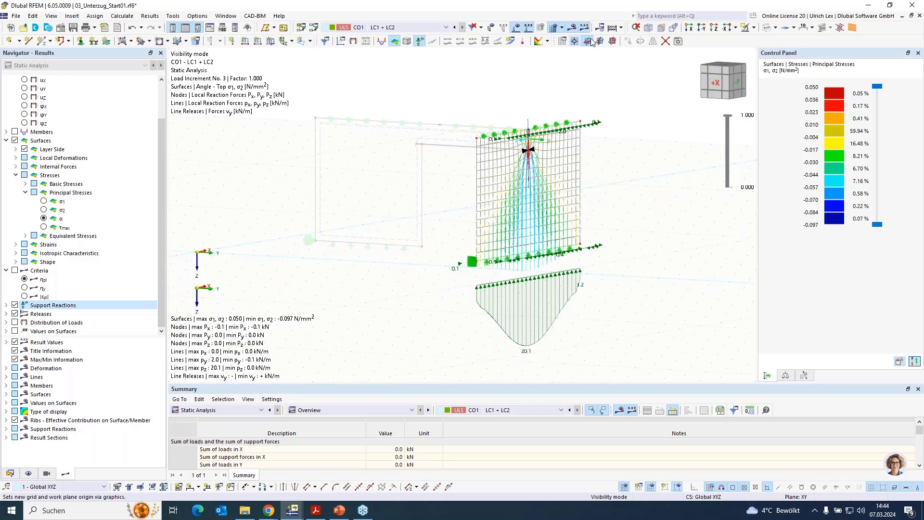
Step: Cancel the visibility mode to display all objects and render the model solid around the downstand beam's bearing
{"action": "left_click", "coordinate": [753, 28]}
{"action": "left_click", "coordinate": [775, 111]}
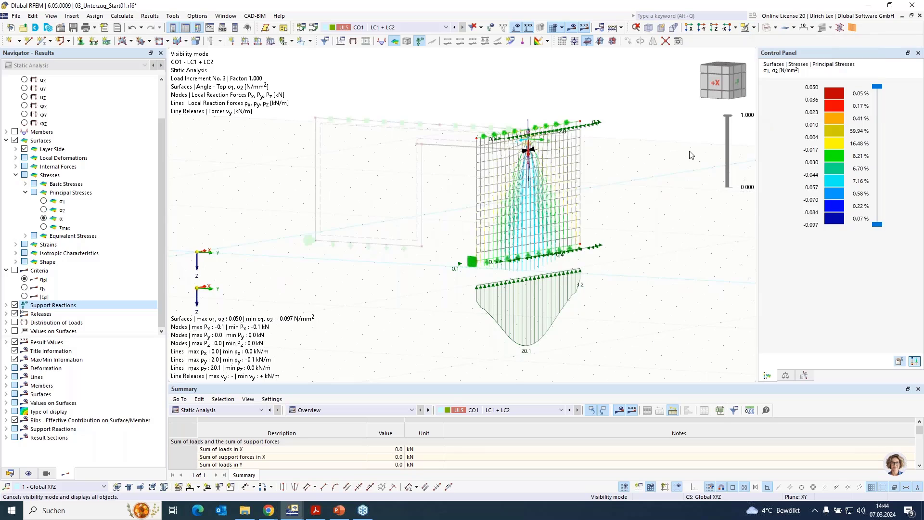
{"action": "middle_click_drag", "start_coordinate": [448, 333], "coordinate": [403, 140], "text": "ctrl"}
{"action": "scroll", "coordinate": [403, 139], "scroll_direction": "up", "scroll_amount": 3}
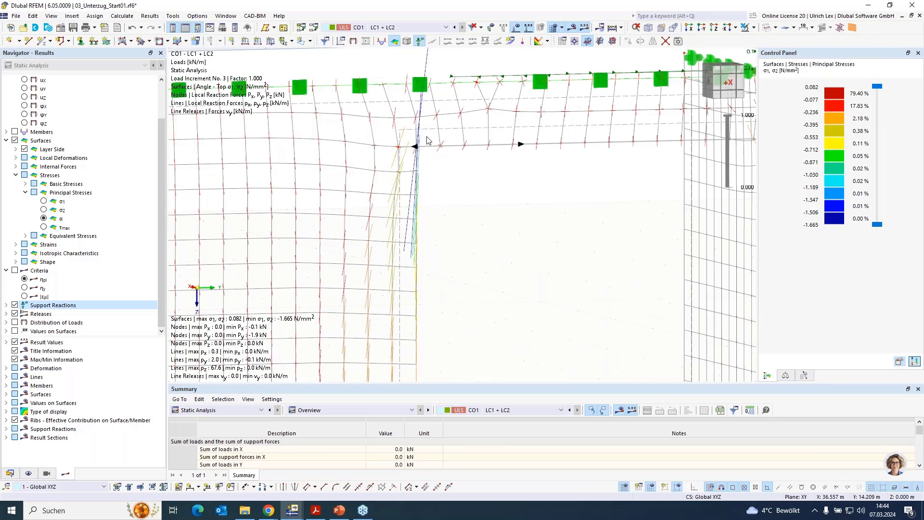
{"action": "scroll", "coordinate": [401, 131], "scroll_direction": "up", "scroll_amount": 2}
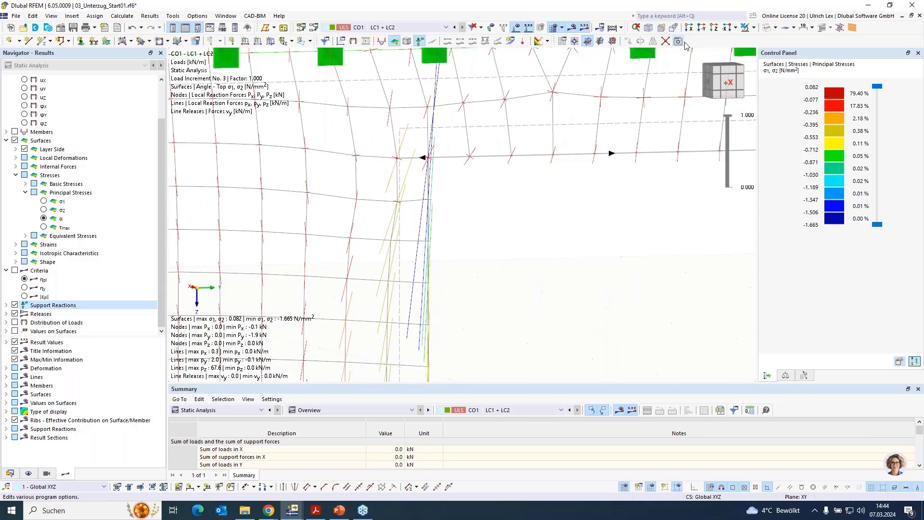
{"action": "left_click", "coordinate": [767, 28]}
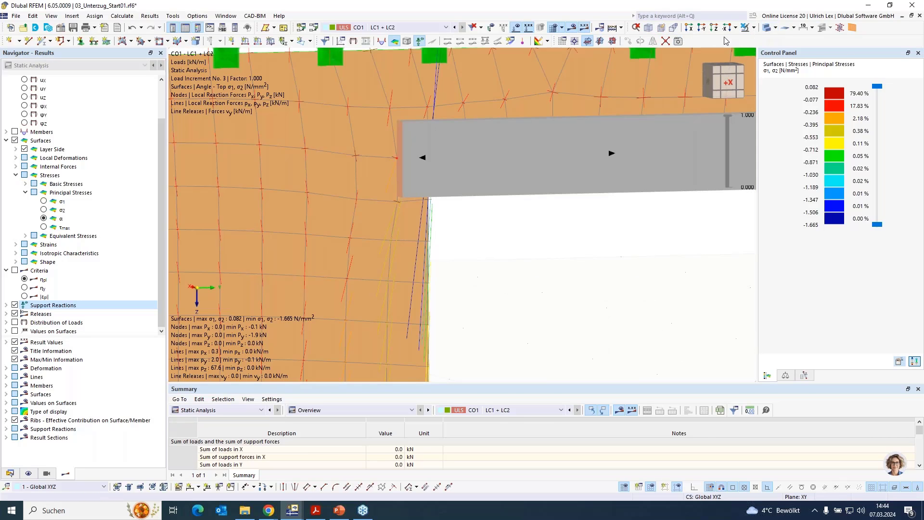
{"action": "scroll", "coordinate": [385, 114], "scroll_direction": "down", "scroll_amount": 3}
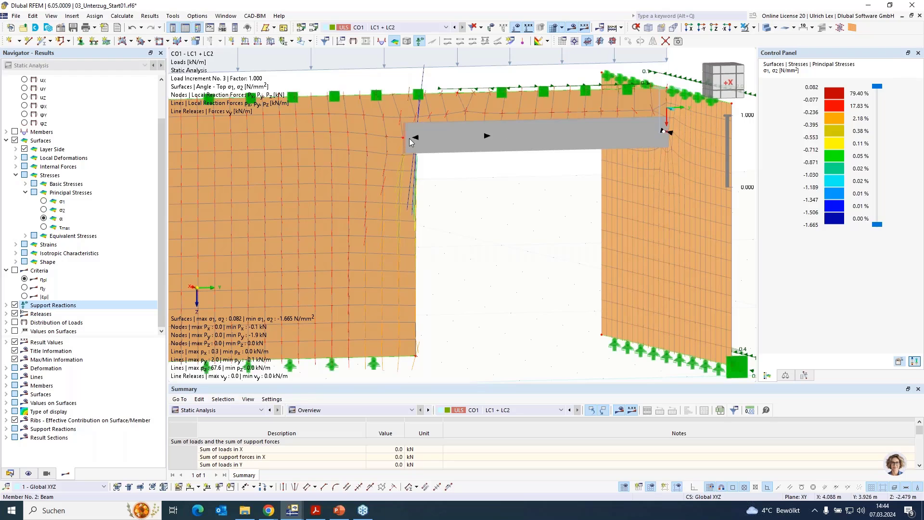
{"action": "scroll", "coordinate": [526, 289], "scroll_direction": "down", "scroll_amount": 3}
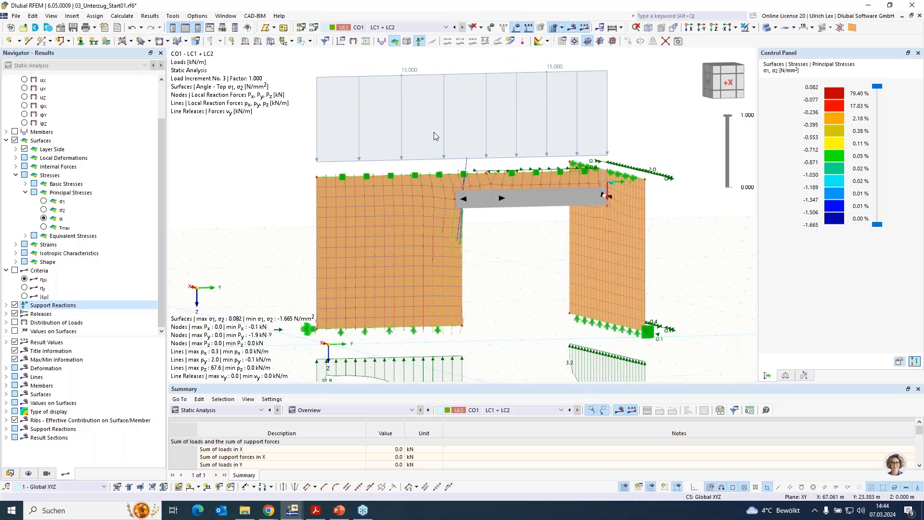
{"action": "scroll", "coordinate": [452, 315], "scroll_direction": "up", "scroll_amount": 4}
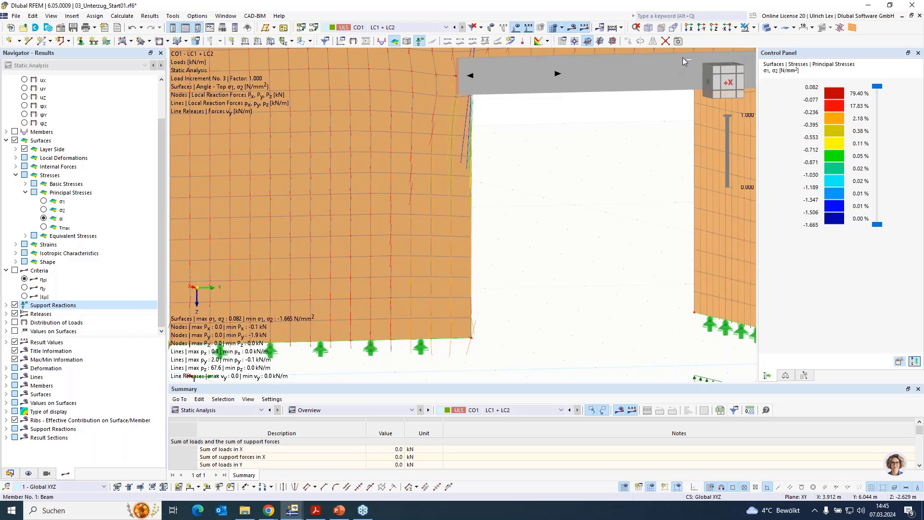
Step: Start a new member of type Beam on the 2.500 m vertical wall edge below the downstand beam
{"action": "middle_click_drag", "start_coordinate": [632, 152], "coordinate": [501, 185], "text": "ctrl"}
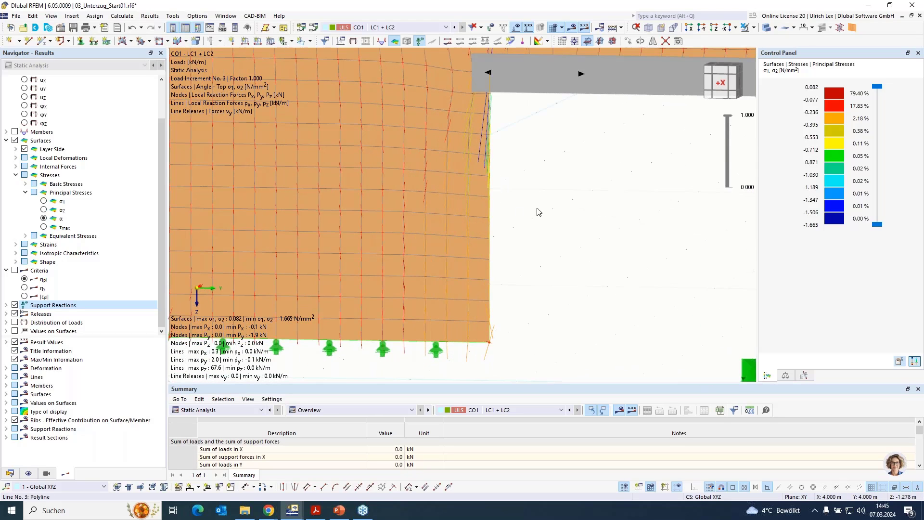
{"action": "double_click", "coordinate": [259, 190]}
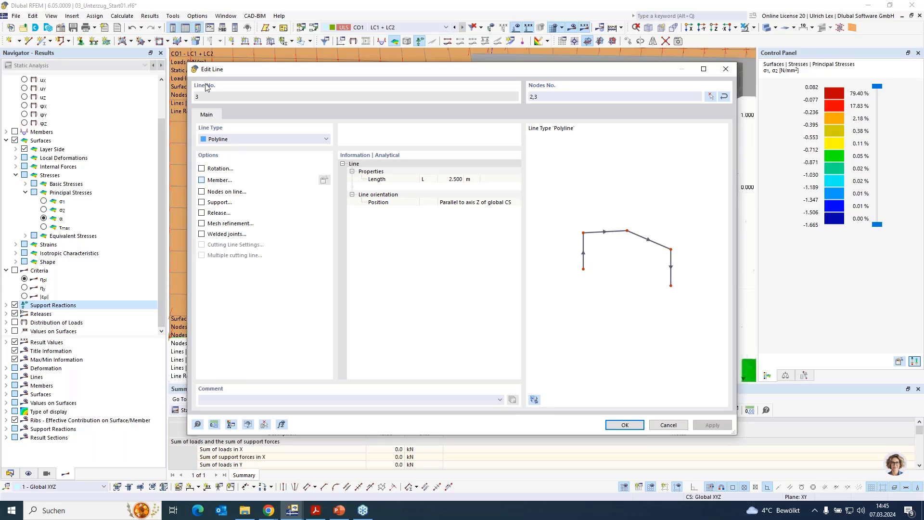
{"action": "left_click", "coordinate": [214, 180]}
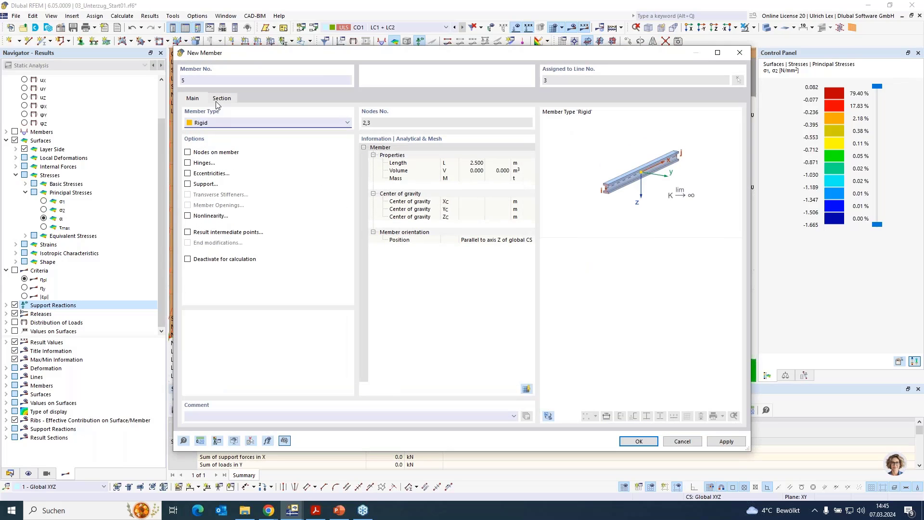
{"action": "left_click", "coordinate": [249, 126]}
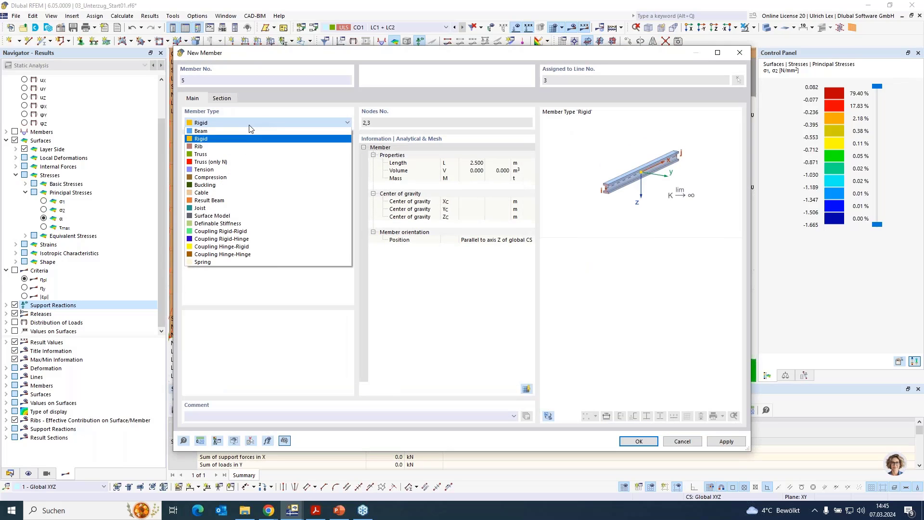
{"action": "left_click", "coordinate": [243, 131]}
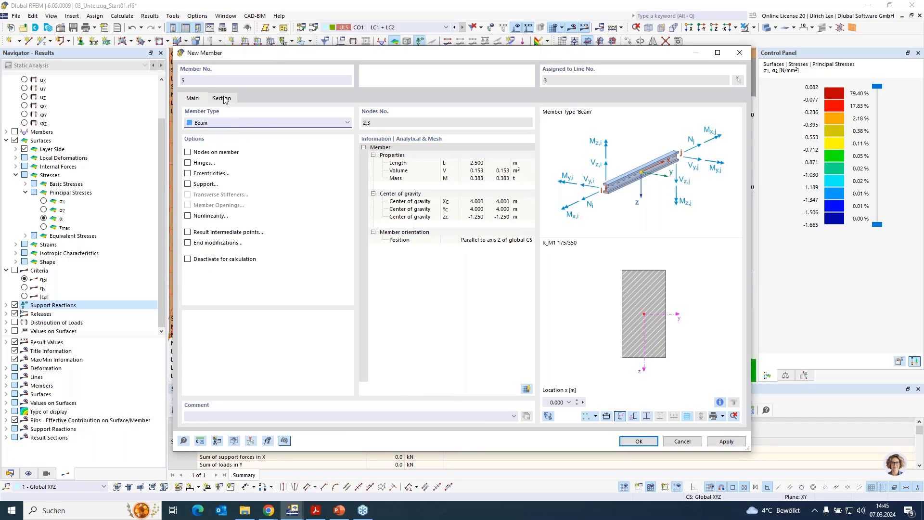
{"action": "left_click", "coordinate": [223, 98]}
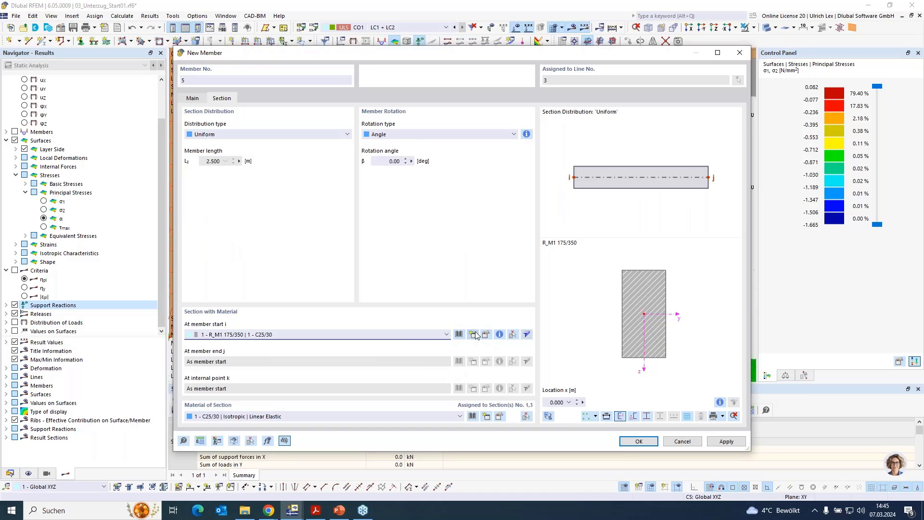
Step: Give the new edge member a new 170 by 170 mm massive rectangular C25/30 section and accept the deletion of results and mesh
{"action": "left_click", "coordinate": [474, 335]}
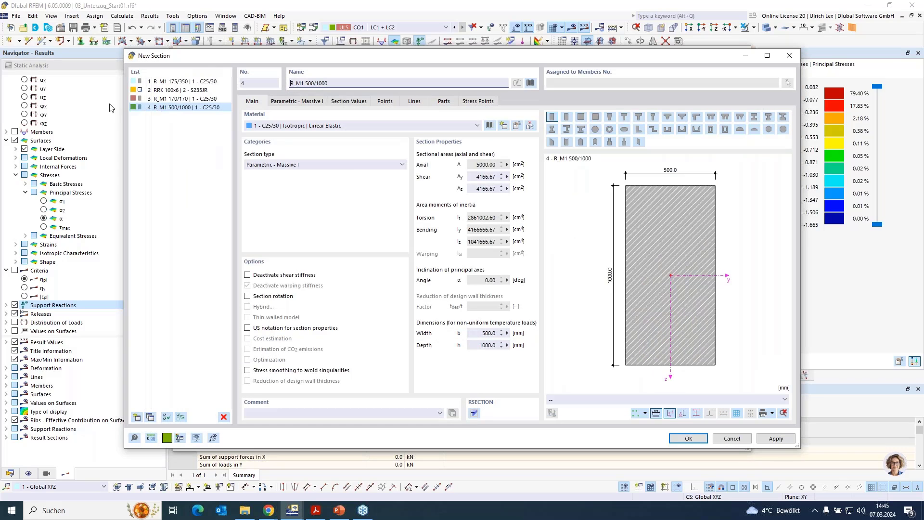
{"action": "left_click", "coordinate": [308, 102]}
{"action": "left_click", "coordinate": [307, 129]}
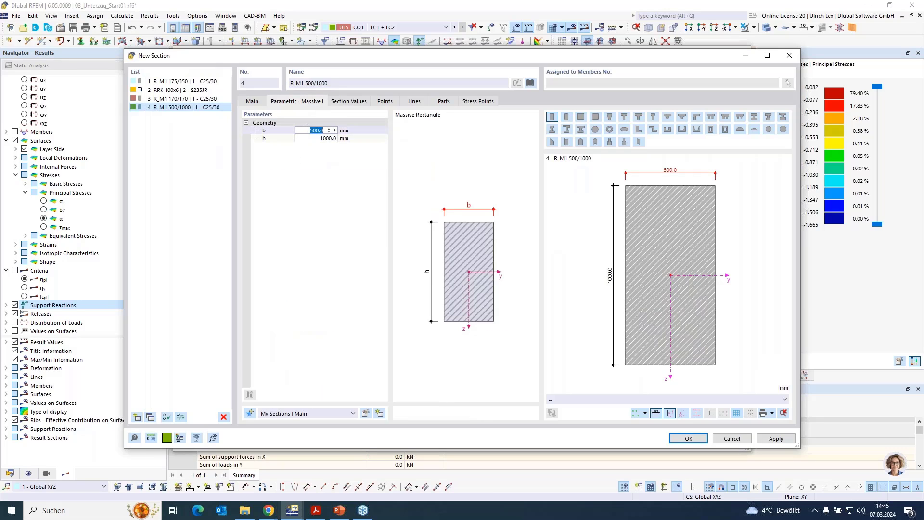
{"action": "left_click", "coordinate": [346, 139]}
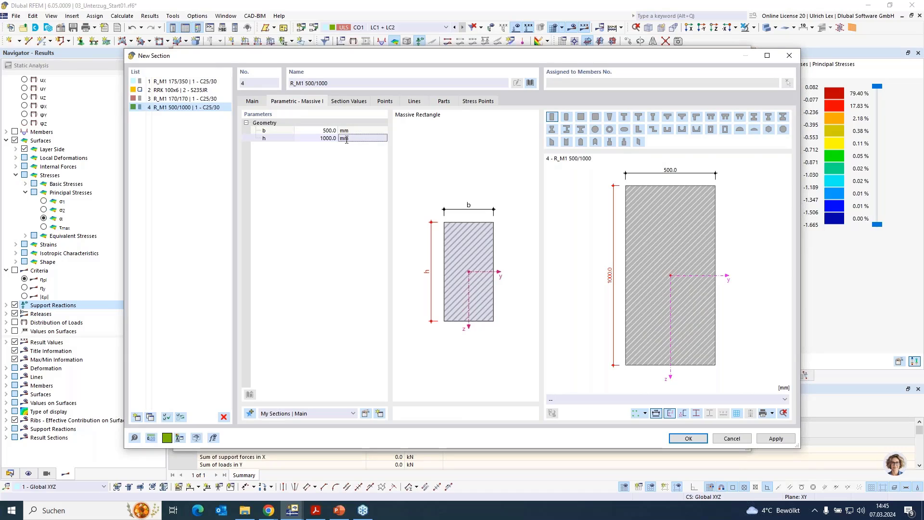
{"action": "left_click", "coordinate": [329, 131]}
{"action": "type", "text": "17"}
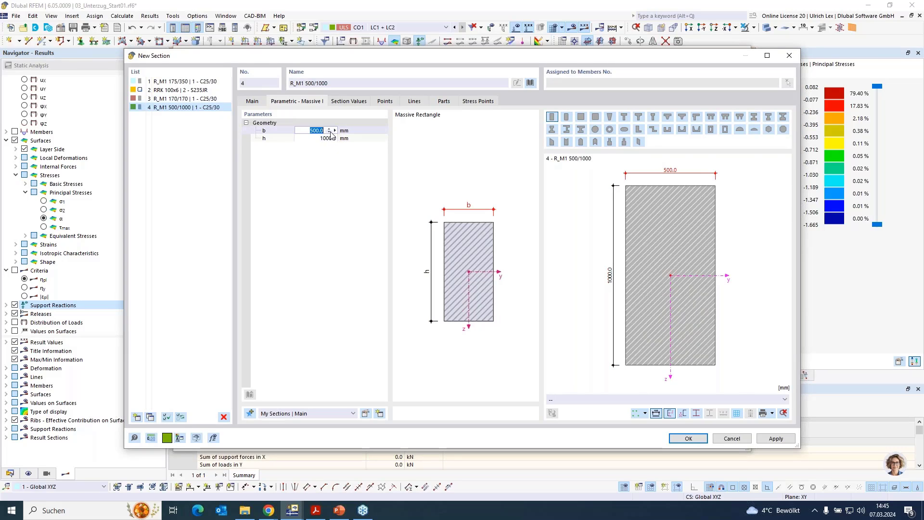
{"action": "type", "text": "0"}
{"action": "key", "text": "Tab"}
{"action": "type", "text": "170"}
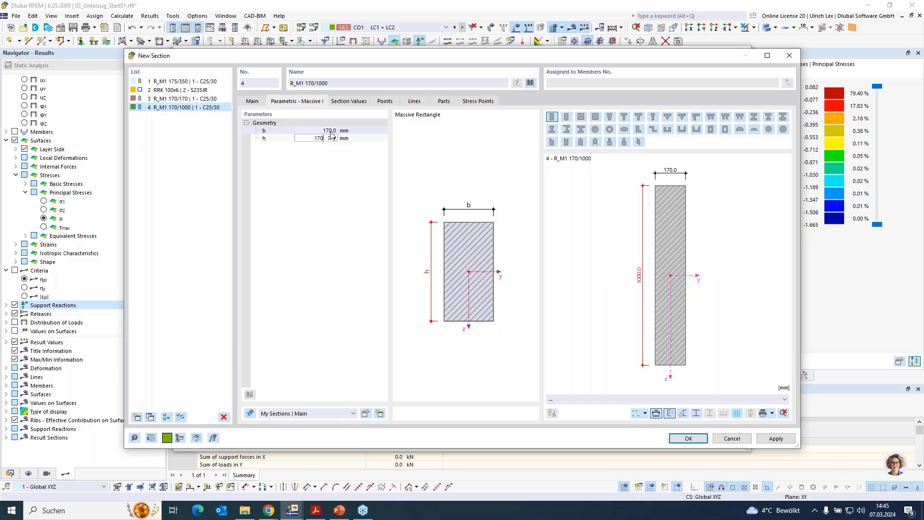
{"action": "key", "text": "Return"}
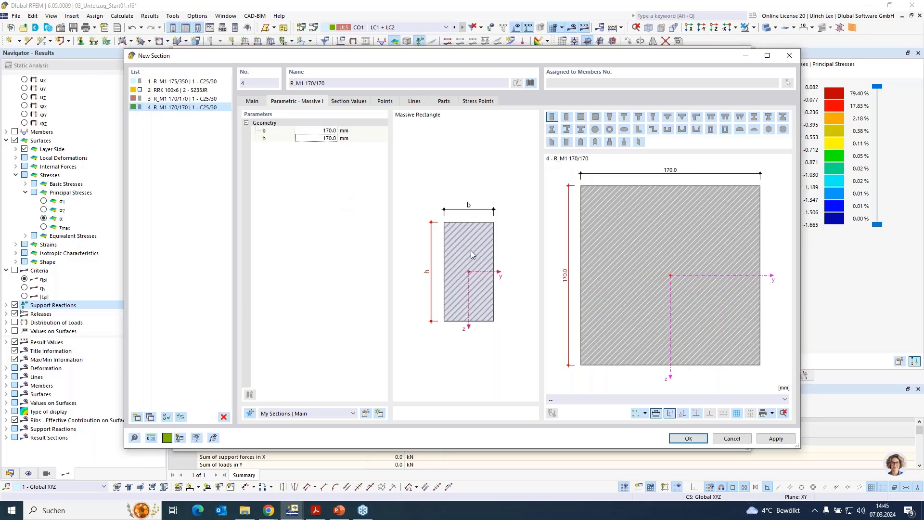
{"action": "left_click", "coordinate": [700, 439]}
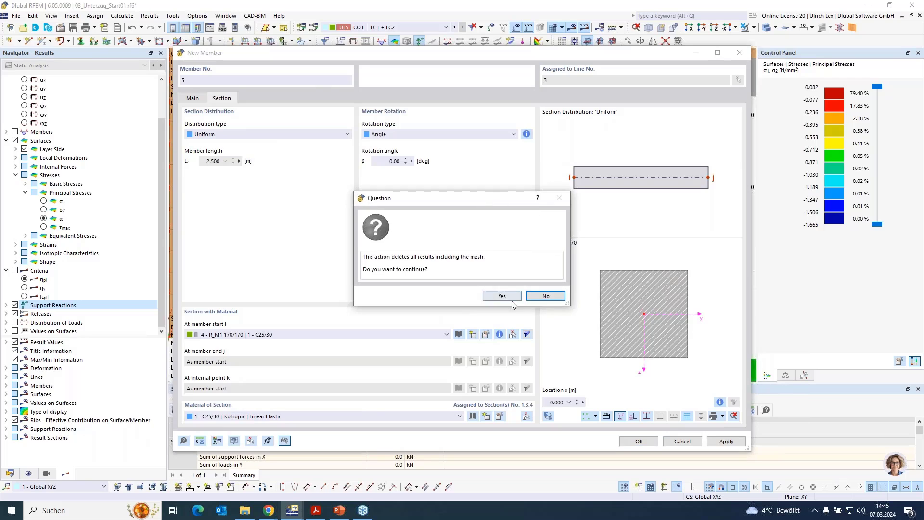
{"action": "left_click", "coordinate": [513, 302]}
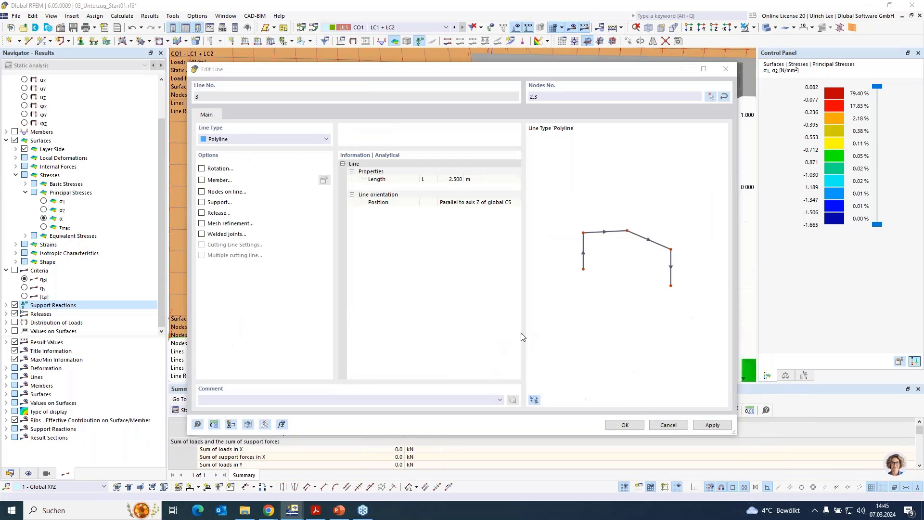
{"action": "left_click", "coordinate": [626, 425]}
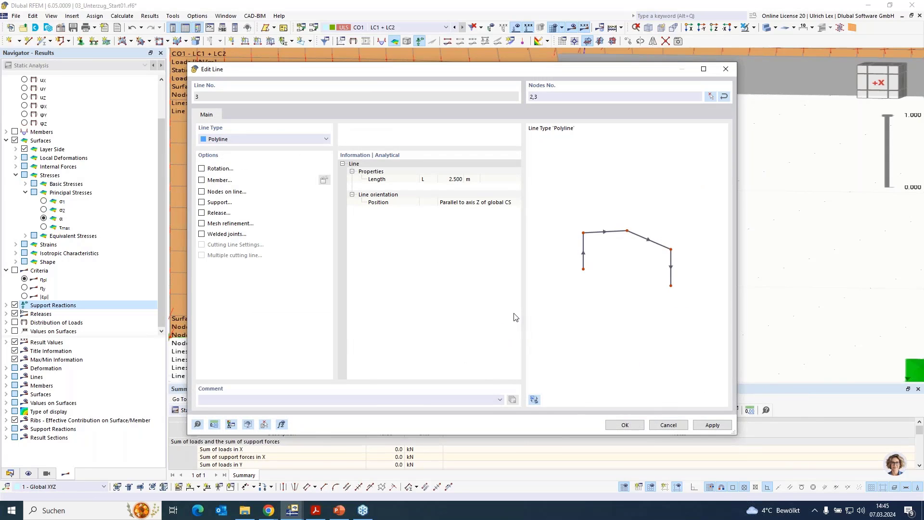
Step: Open the masonry wall surface adjoining the new column for editing and enable its hinges
{"action": "scroll", "coordinate": [484, 303], "scroll_direction": "down", "scroll_amount": 4}
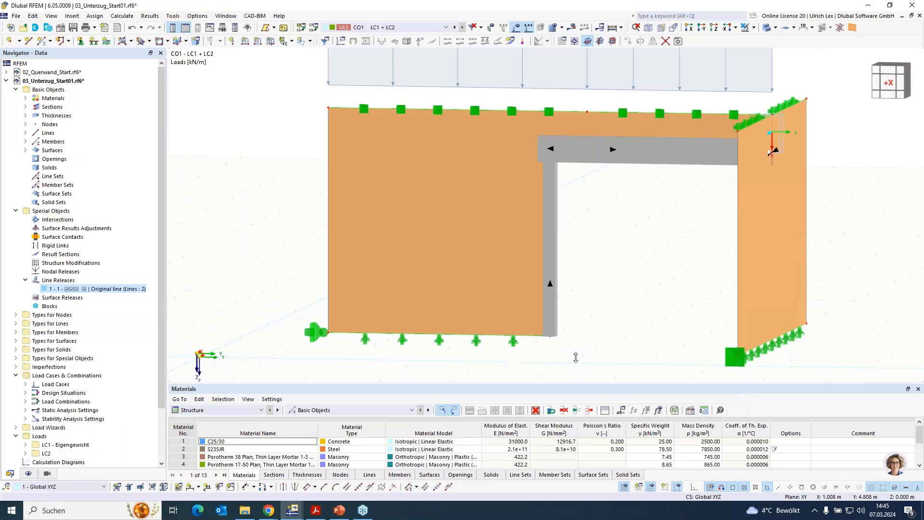
{"action": "middle_click_drag", "start_coordinate": [605, 357], "coordinate": [548, 299], "text": "ctrl"}
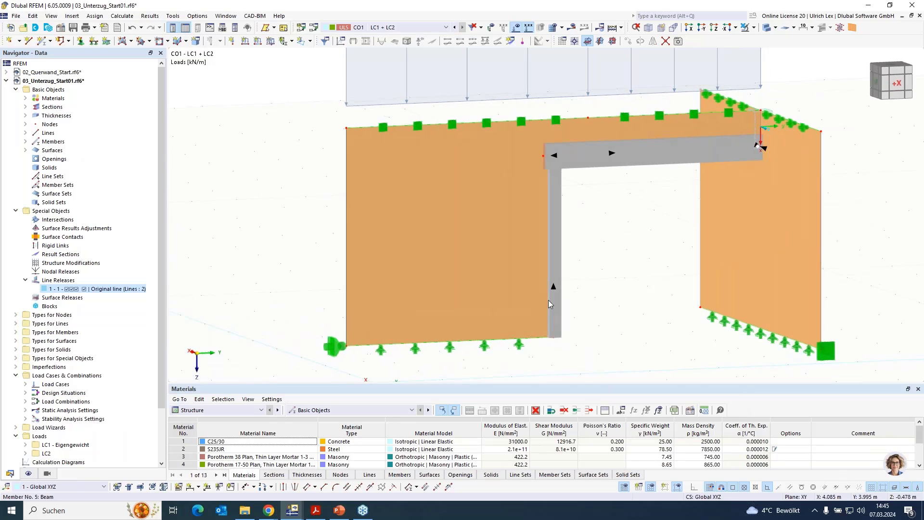
{"action": "left_click", "coordinate": [533, 303]}
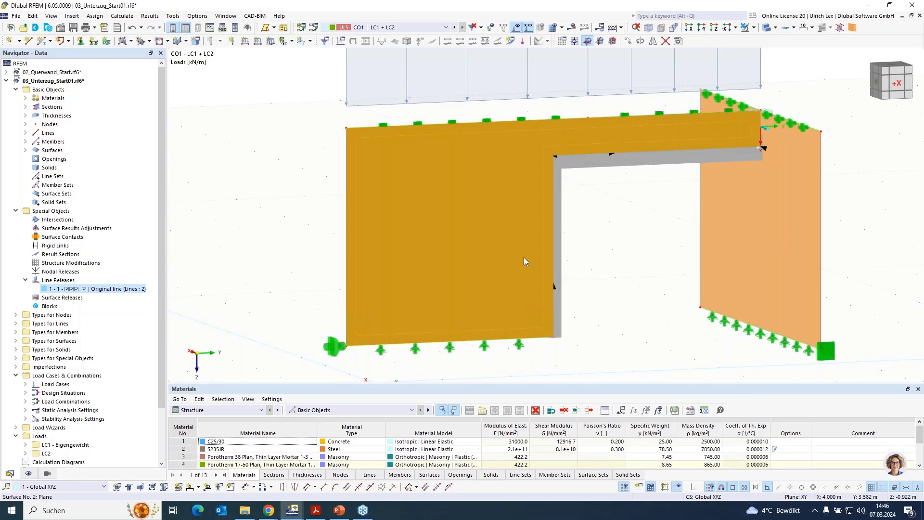
{"action": "key", "text": "Escape"}
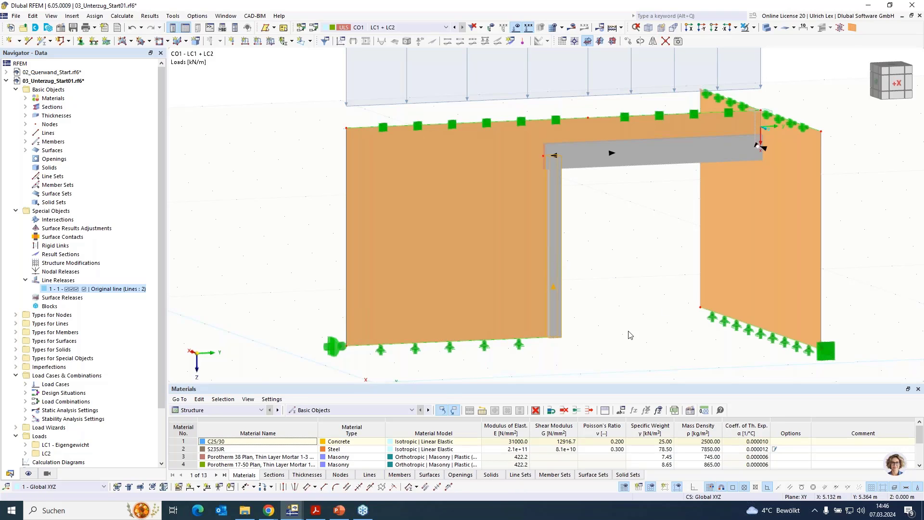
{"action": "left_click", "coordinate": [527, 310]}
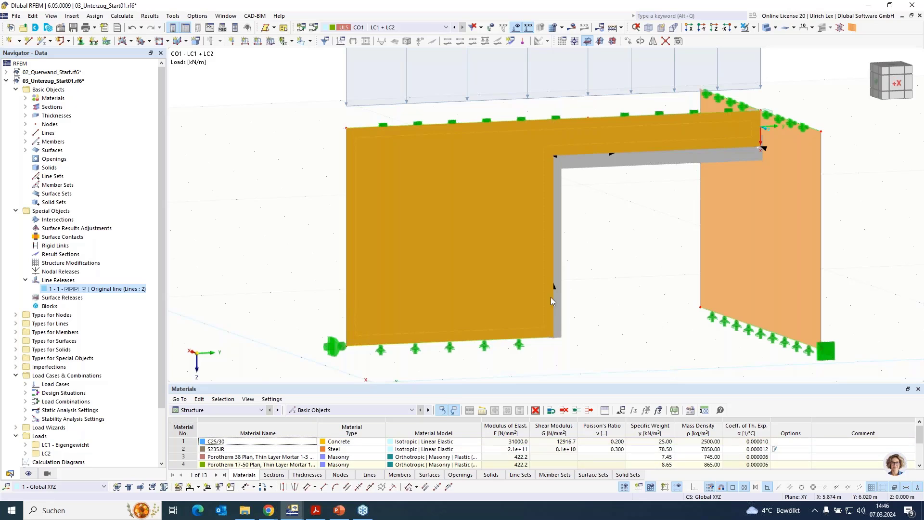
{"action": "double_click", "coordinate": [538, 317]}
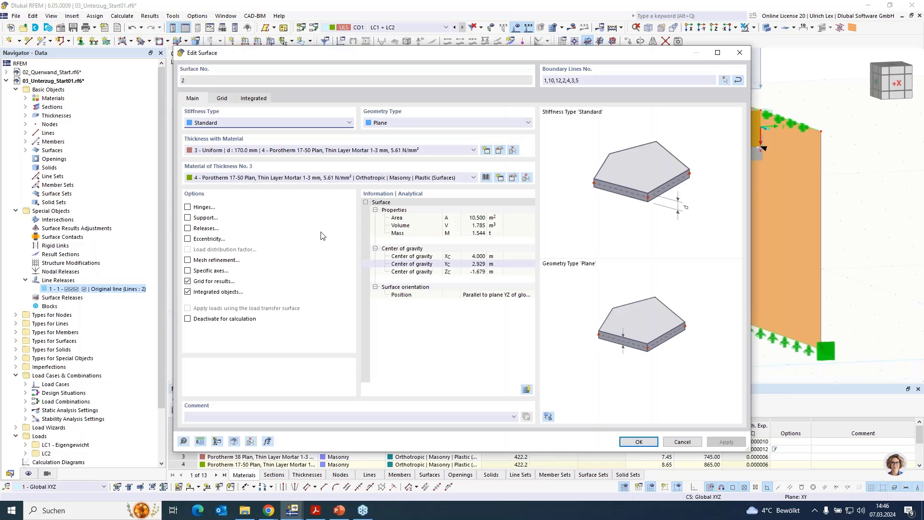
{"action": "left_click", "coordinate": [188, 208]}
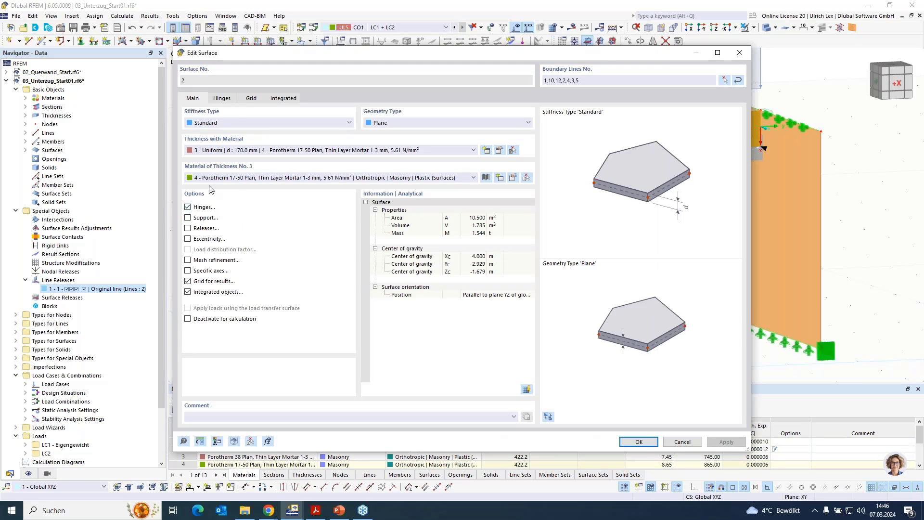
{"action": "left_click", "coordinate": [224, 99]}
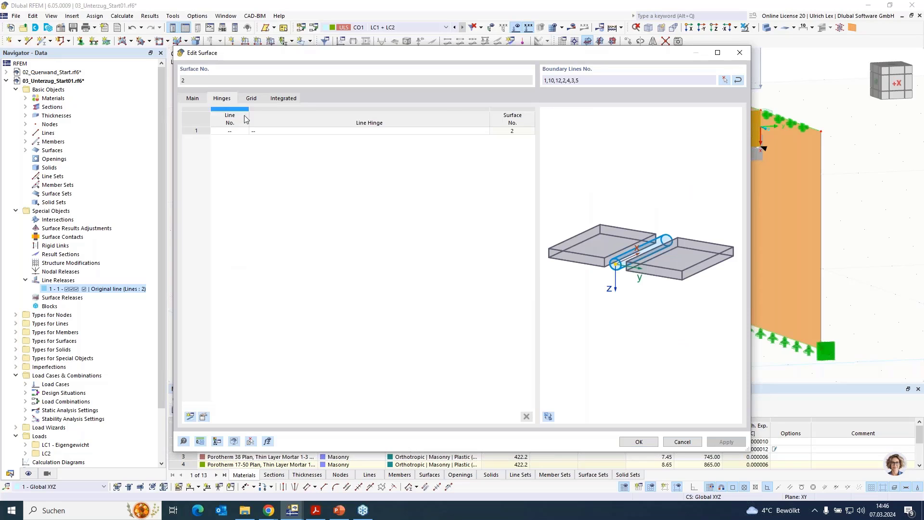
Step: Choose line hinge 4 for the wall surface and open its definition to check the released translations ux and uy
{"action": "left_click", "coordinate": [371, 136]}
{"action": "left_click", "coordinate": [375, 132]}
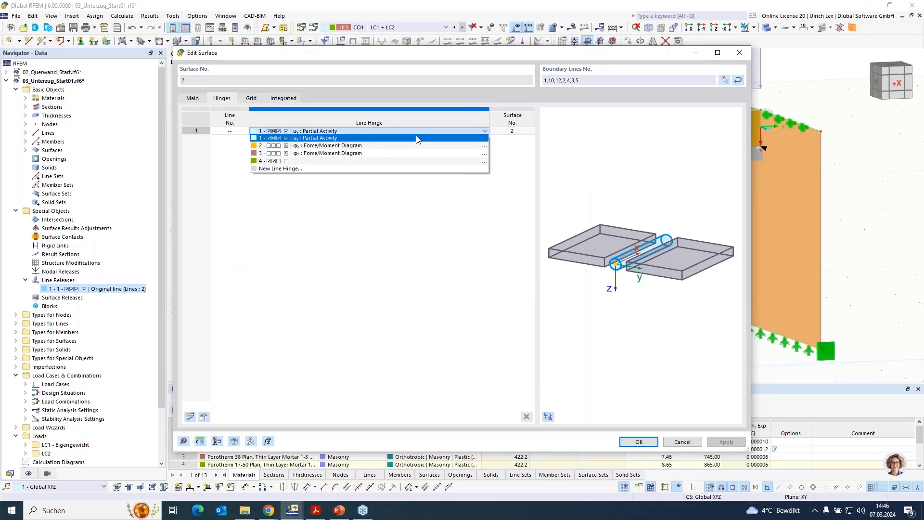
{"action": "left_click", "coordinate": [338, 162]}
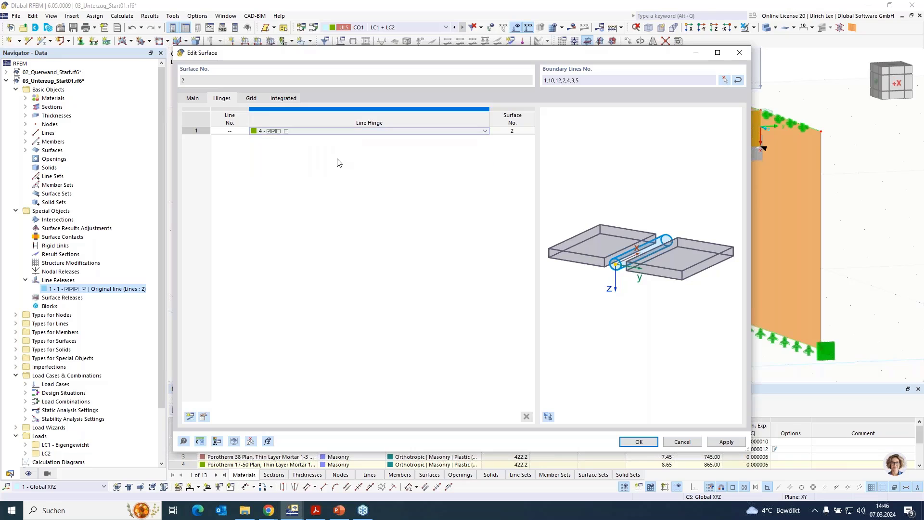
{"action": "left_click", "coordinate": [460, 131]}
{"action": "left_click", "coordinate": [484, 130]}
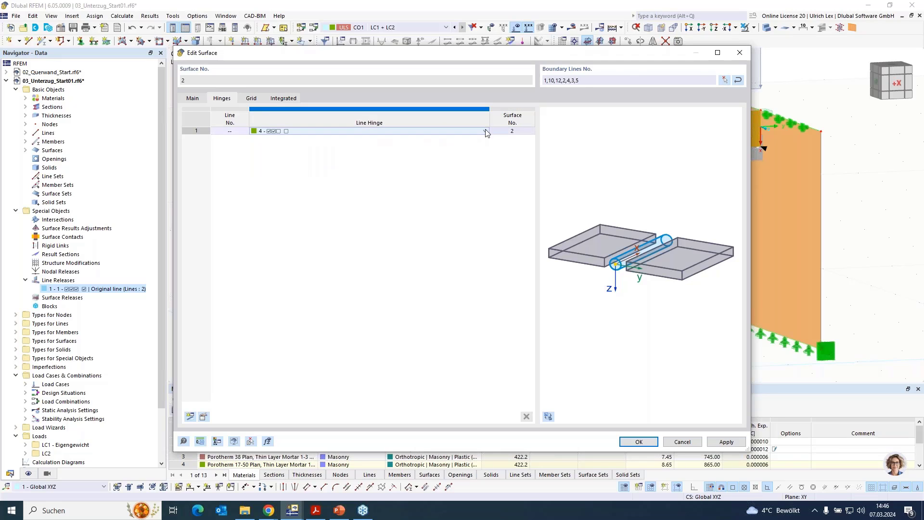
{"action": "left_click", "coordinate": [485, 131]}
{"action": "left_click", "coordinate": [486, 160]}
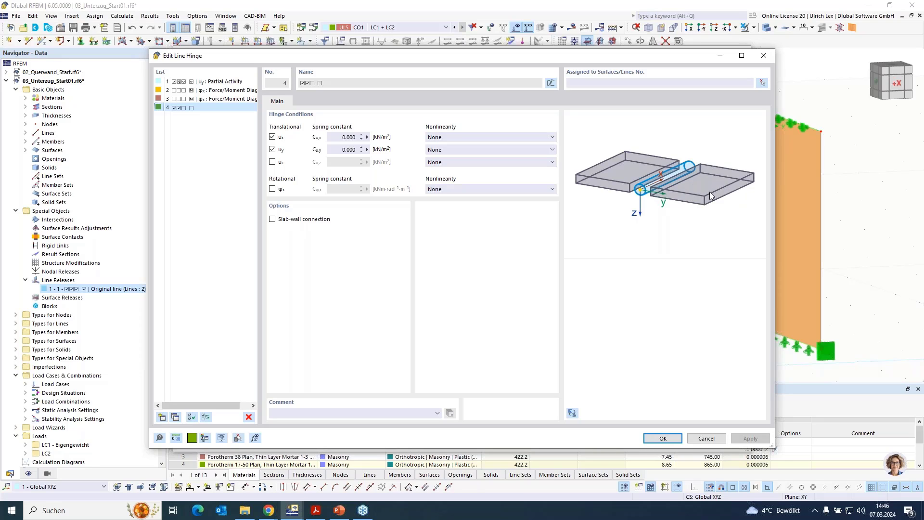
{"action": "left_click", "coordinate": [673, 440]}
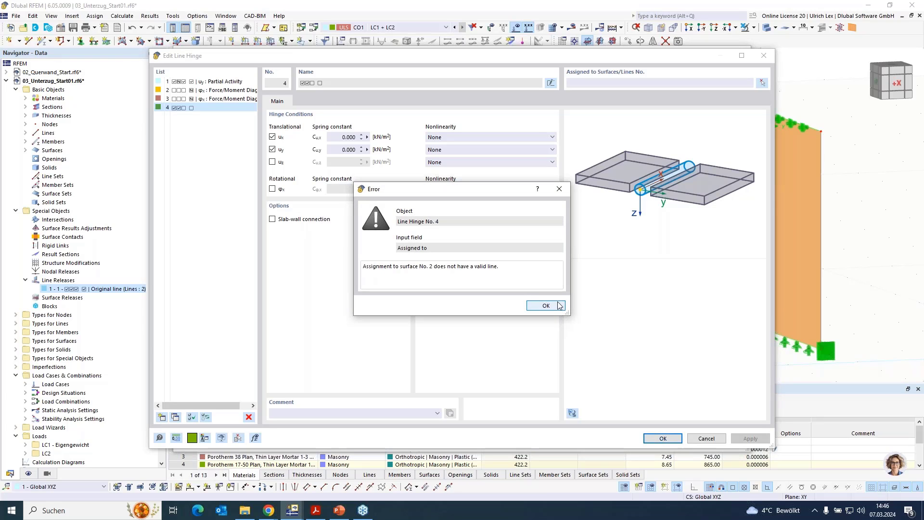
{"action": "left_click", "coordinate": [559, 306]}
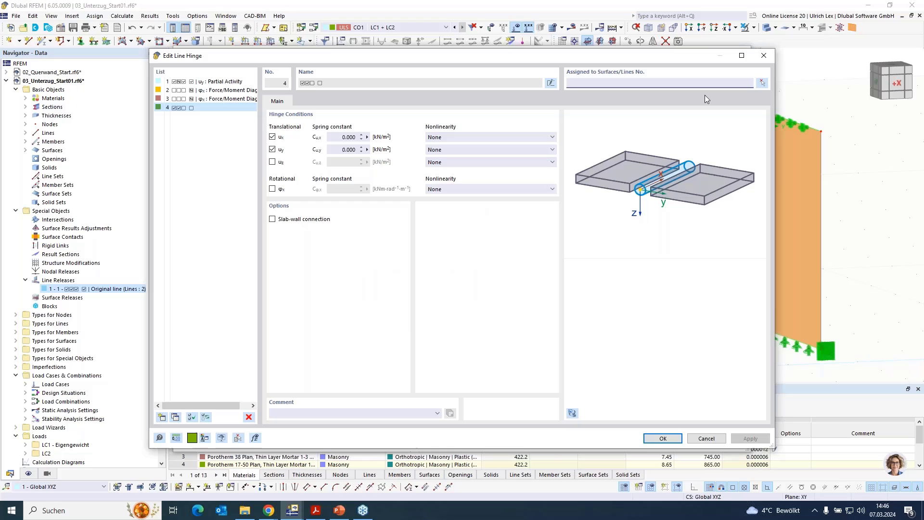
Step: Assign line hinge 4 to surface 2 along line 3, the wall's vertical edge at the column, and accept the surface edits
{"action": "left_click", "coordinate": [762, 83]}
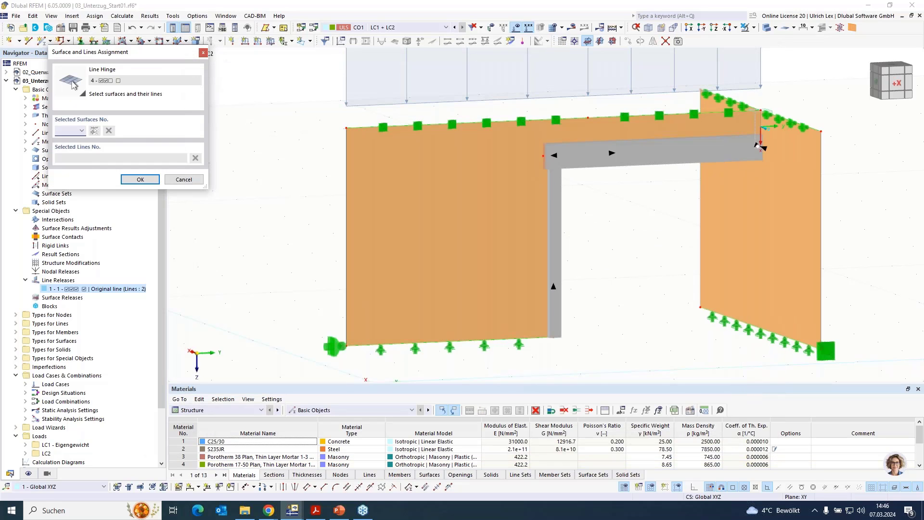
{"action": "left_click", "coordinate": [416, 190]}
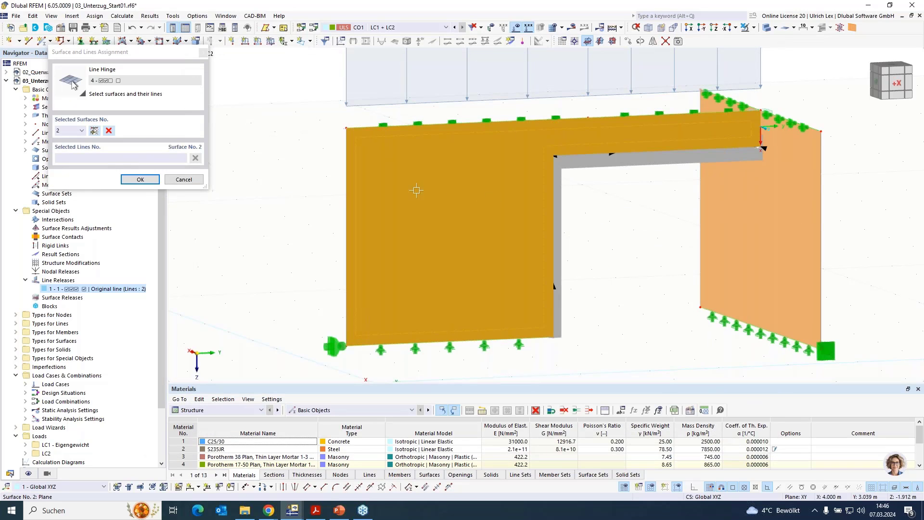
{"action": "left_click", "coordinate": [553, 235]}
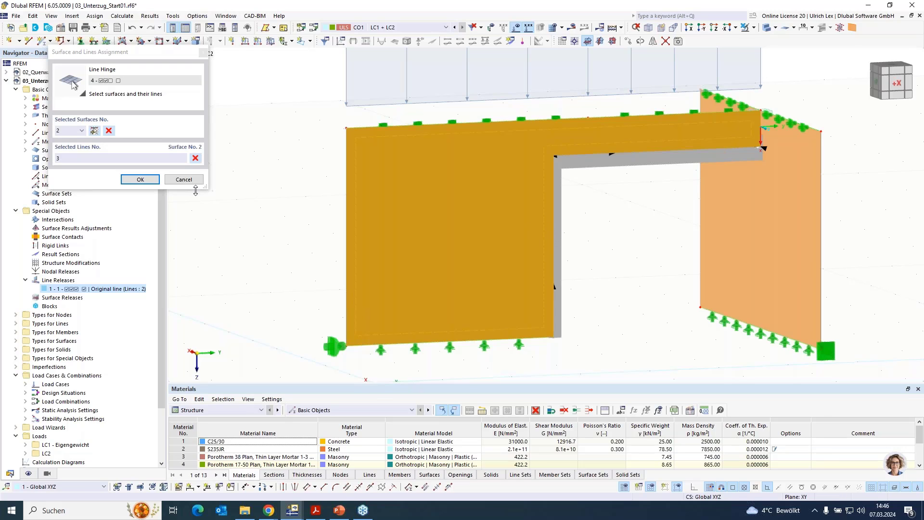
{"action": "left_click", "coordinate": [140, 179]}
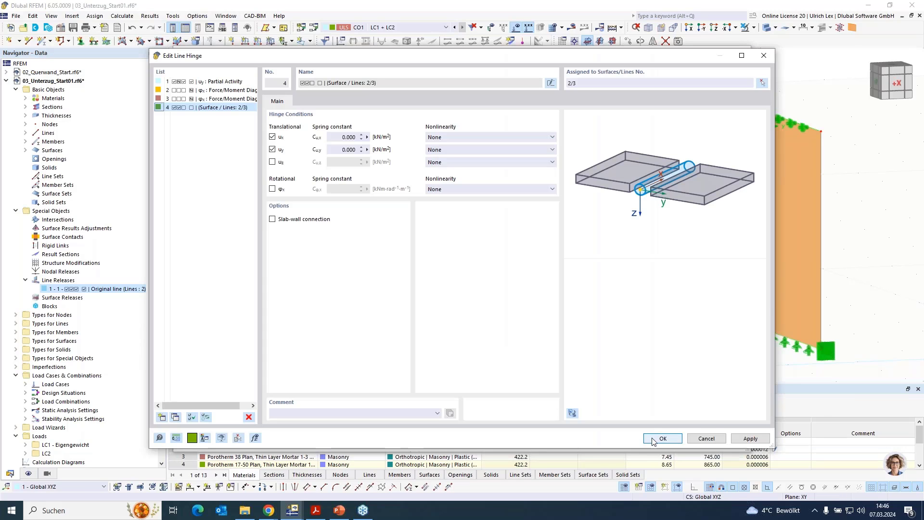
{"action": "left_click", "coordinate": [662, 438]}
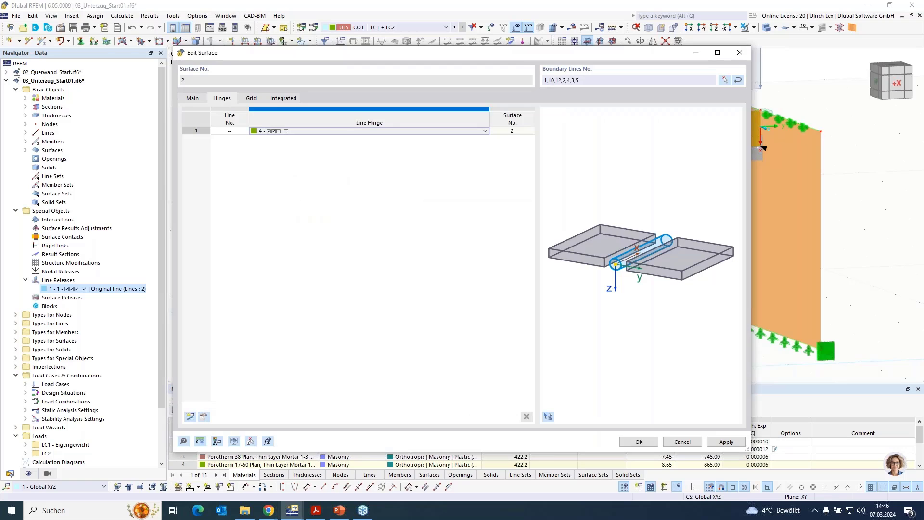
{"action": "left_click", "coordinate": [648, 442]}
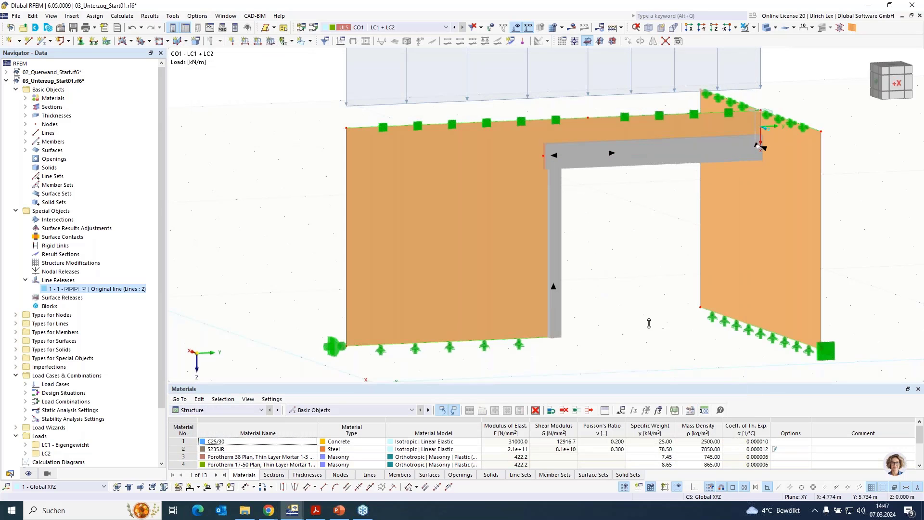
{"action": "scroll", "coordinate": [621, 315], "scroll_direction": "down", "scroll_amount": 1}
{"action": "mouse_move", "coordinate": [613, 313]}
{"action": "middle_mouse_down", "text": "ctrl"}
{"action": "mouse_move", "coordinate": [576, 322]}
{"action": "mouse_move", "coordinate": [606, 319]}
{"action": "middle_mouse_up", "text": "ctrl"}
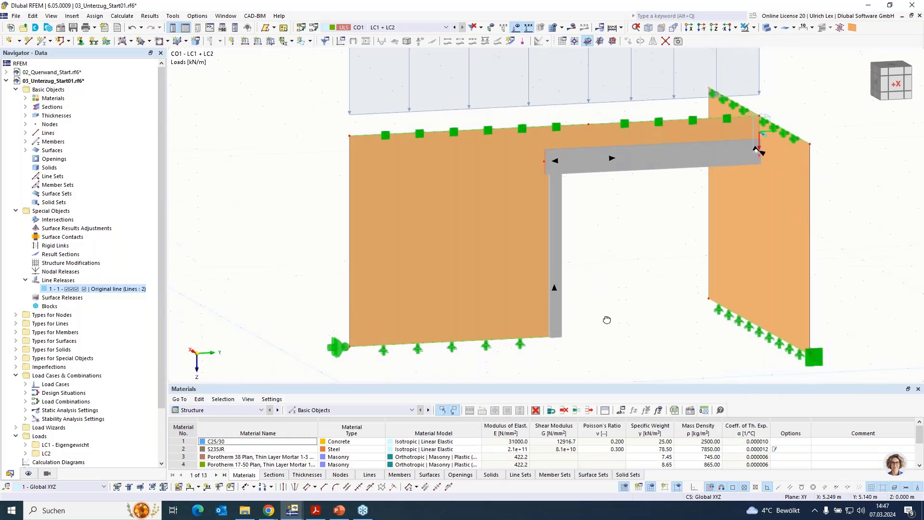
{"action": "scroll", "coordinate": [424, 324], "scroll_direction": "down", "scroll_amount": 1}
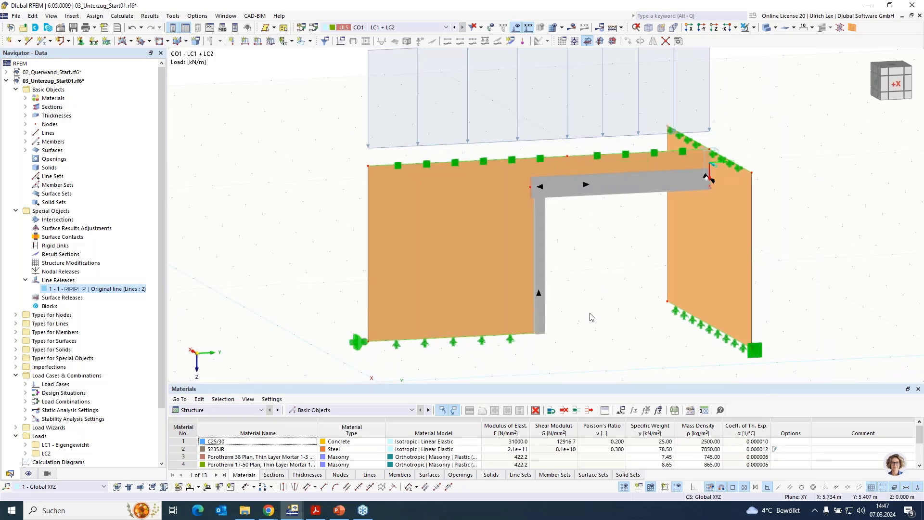
{"action": "scroll", "coordinate": [487, 303], "scroll_direction": "down", "scroll_amount": 1}
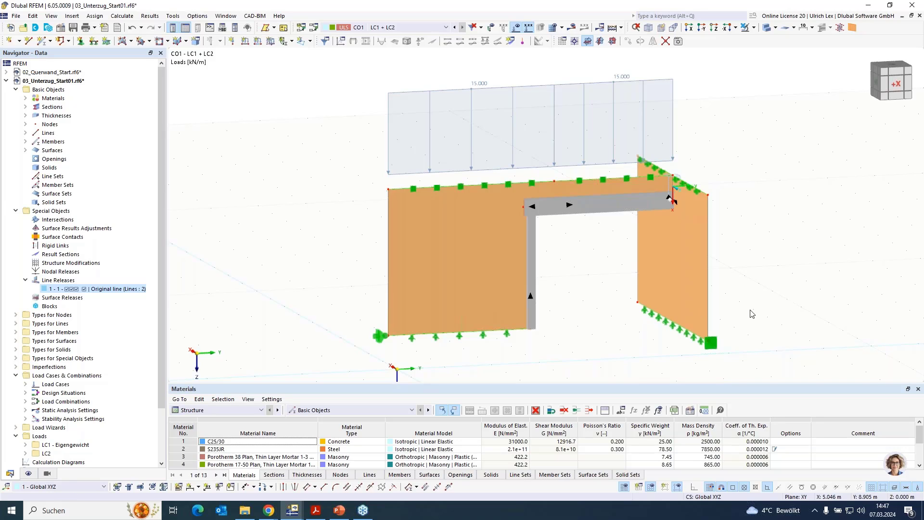
{"action": "mouse_move", "coordinate": [750, 310]}
{"action": "middle_mouse_down", "text": "ctrl"}
{"action": "mouse_move", "coordinate": [755, 303]}
{"action": "mouse_move", "coordinate": [756, 314]}
{"action": "middle_mouse_up", "text": "ctrl"}
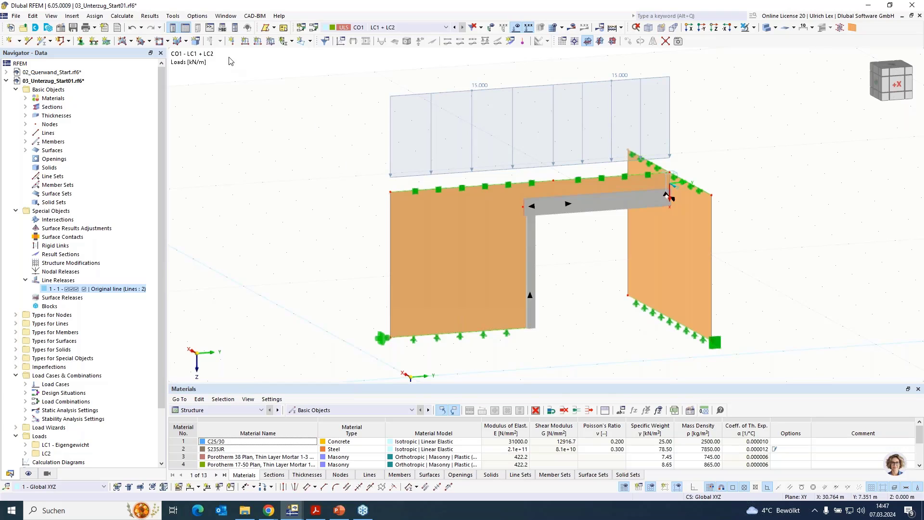
Step: Switch to the model 04_Ueberzug_Start.rf6 and calculate load case LC2 - Eigengewicht
{"action": "left_click", "coordinate": [226, 16]}
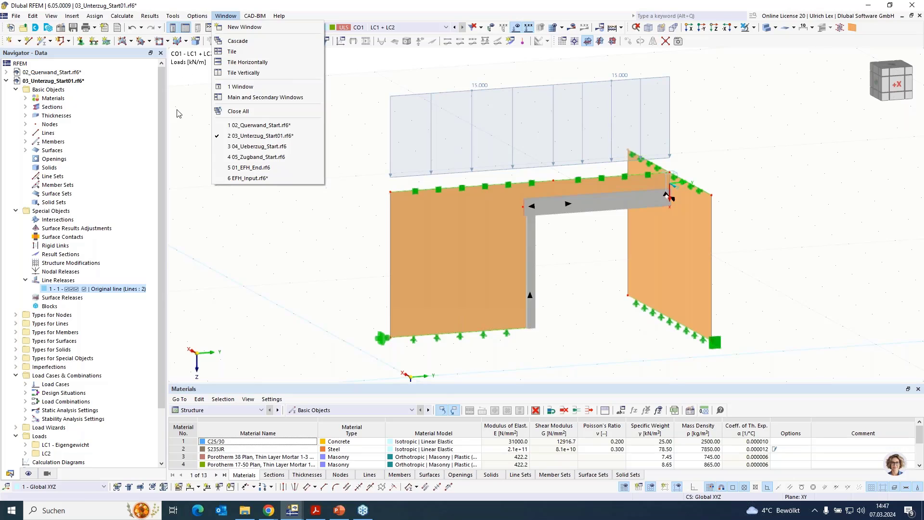
{"action": "left_click", "coordinate": [244, 149]}
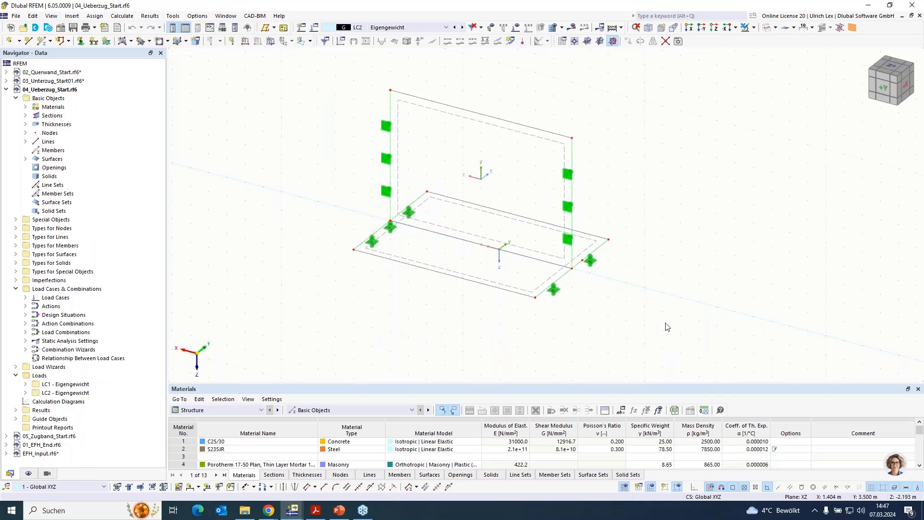
{"action": "middle_click_drag", "start_coordinate": [666, 326], "coordinate": [642, 300], "text": "ctrl"}
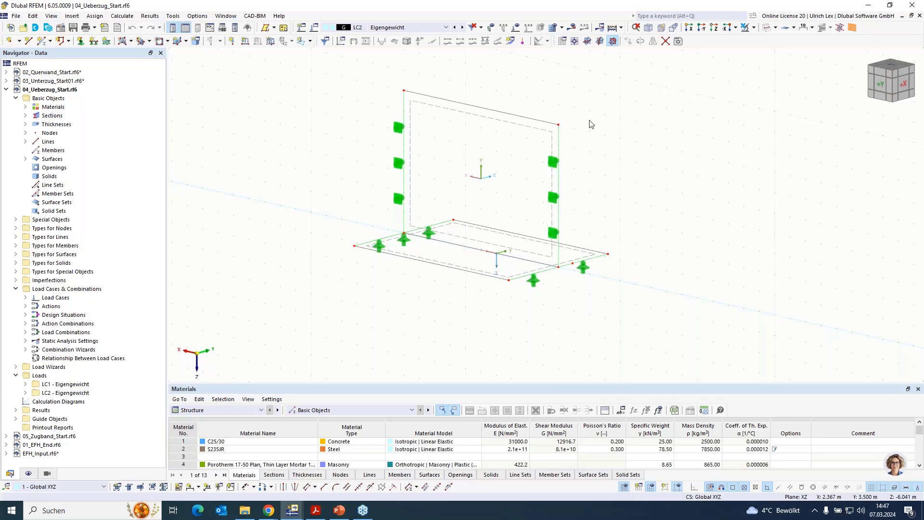
{"action": "left_click", "coordinate": [570, 28]}
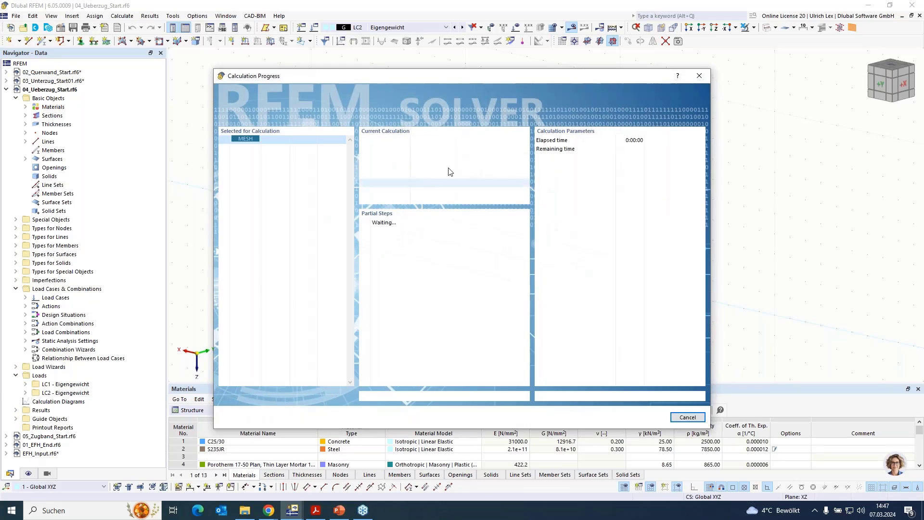
{"action": "left_click_drag", "start_coordinate": [555, 77], "coordinate": [606, 89]}
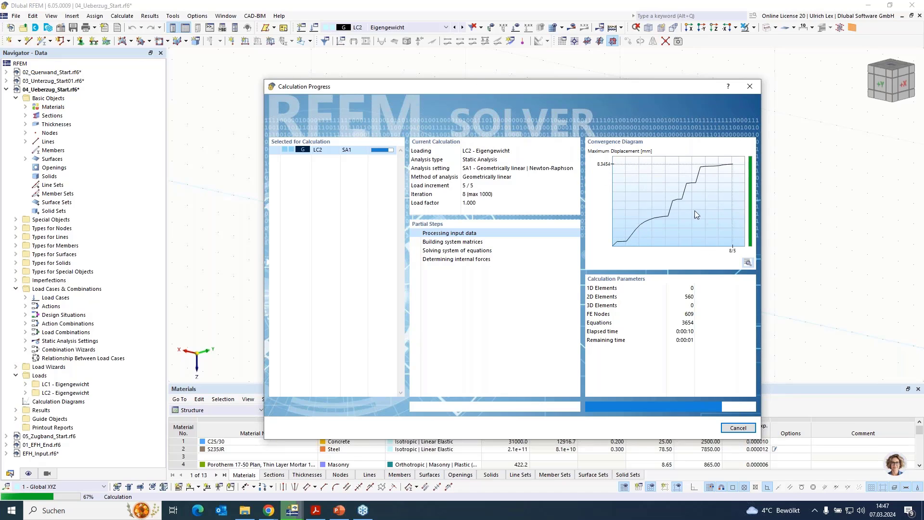
{"action": "left_click_drag", "start_coordinate": [618, 88], "coordinate": [591, 255]}
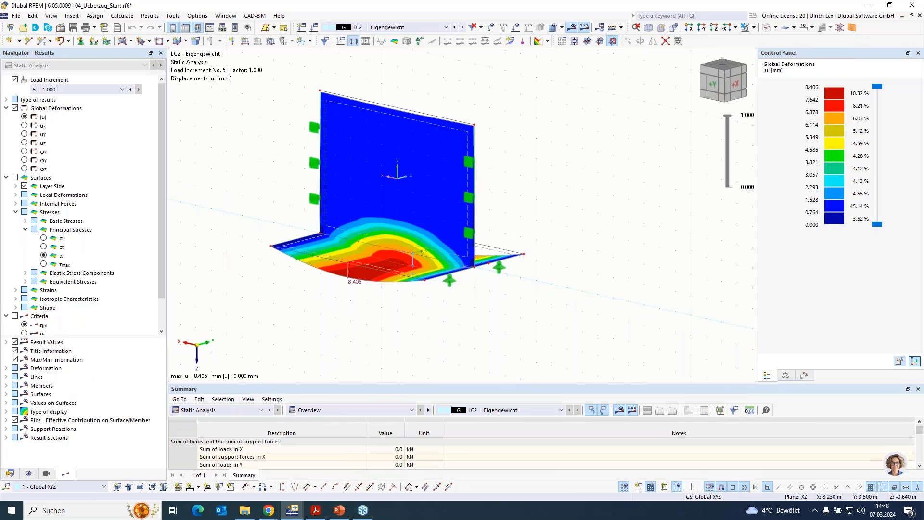
Step: Display the surfaces' principal stress directions α instead of global deformations, and isolate the upright wall in visibility mode to examine them
{"action": "middle_click_drag", "start_coordinate": [406, 340], "coordinate": [366, 332], "text": "ctrl"}
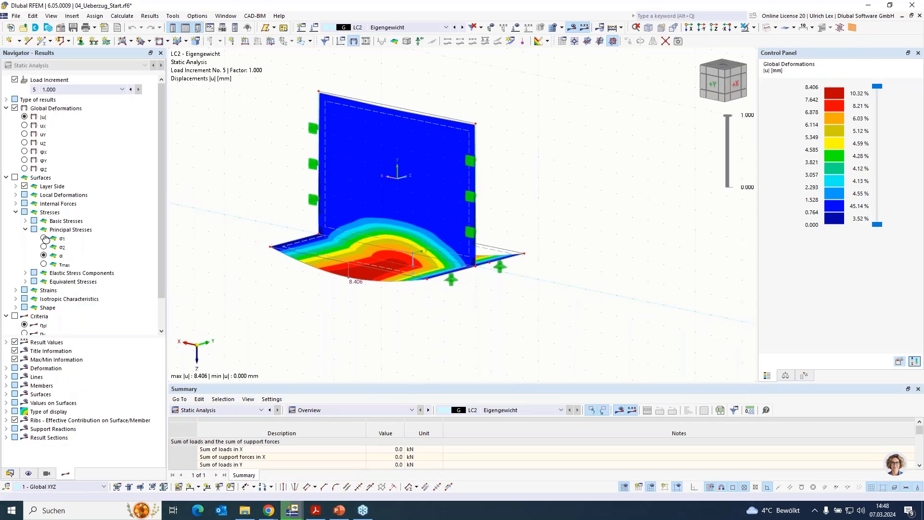
{"action": "left_click", "coordinate": [16, 177]}
{"action": "left_click", "coordinate": [17, 177]}
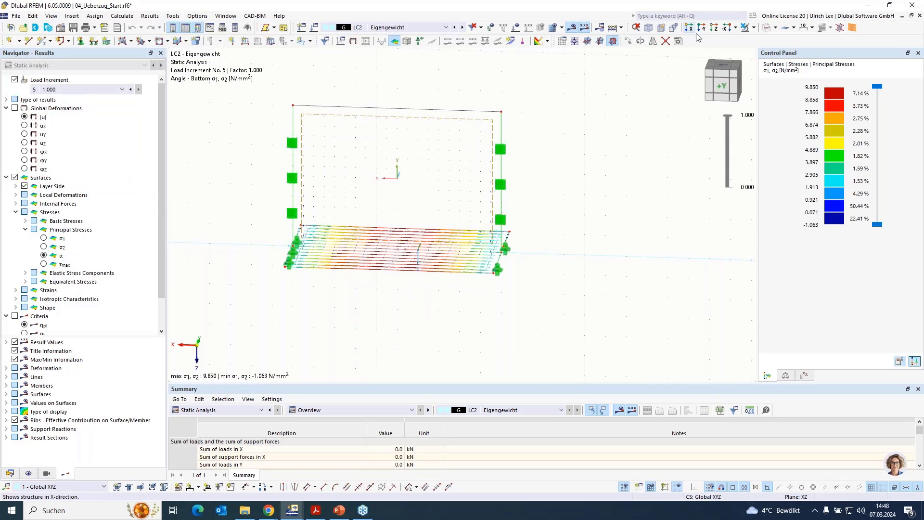
{"action": "left_click", "coordinate": [753, 28]}
{"action": "left_click", "coordinate": [760, 43]}
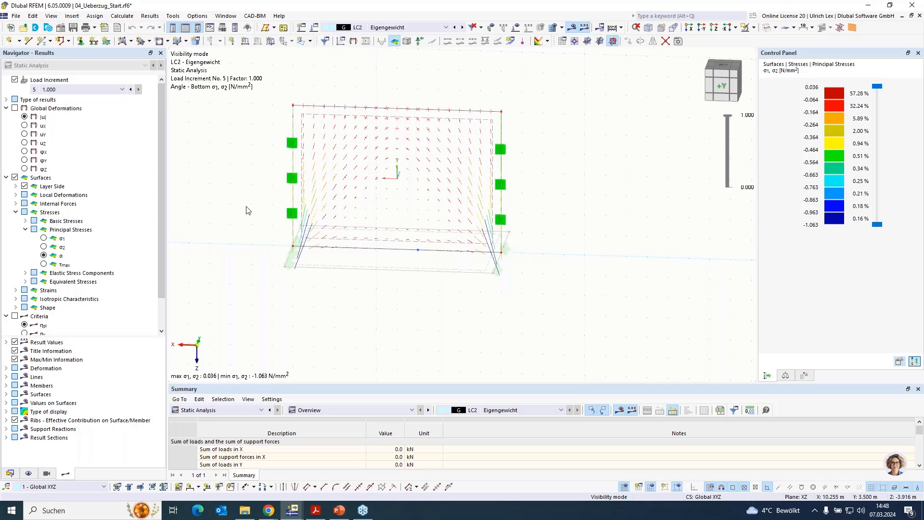
{"action": "scroll", "coordinate": [226, 142], "scroll_direction": "up", "scroll_amount": 1}
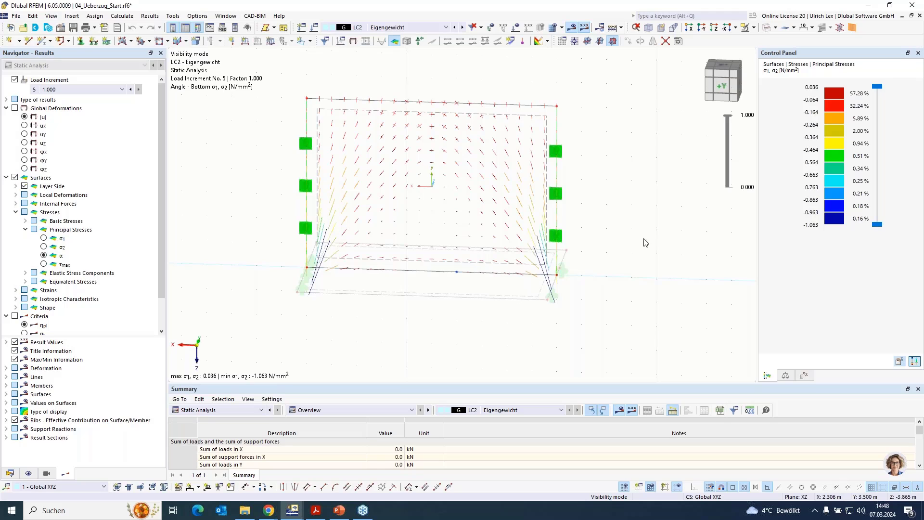
{"action": "middle_click_drag", "start_coordinate": [652, 245], "coordinate": [631, 246], "text": "ctrl"}
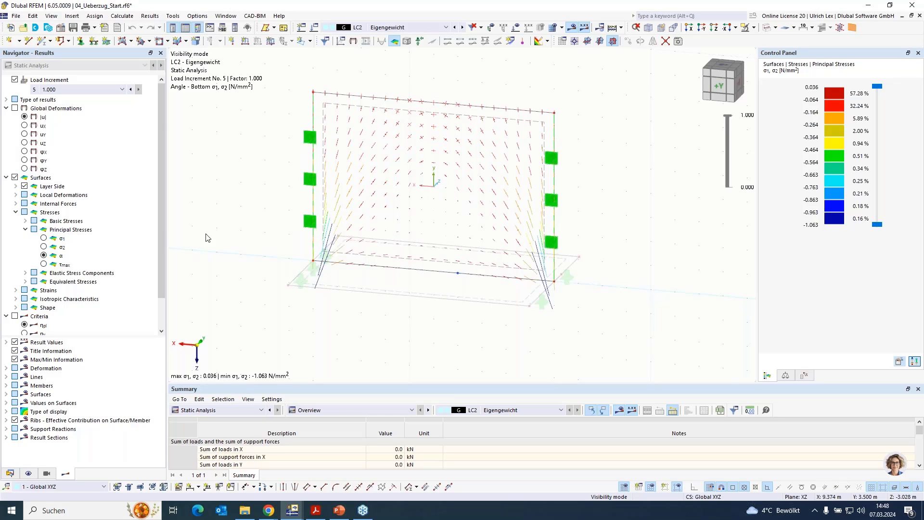
Step: Show the global deformations instead of the surface stresses and cut a rectangular opening into the wall near its lower corner, accepting deletion of the results
{"action": "left_click", "coordinate": [13, 108]}
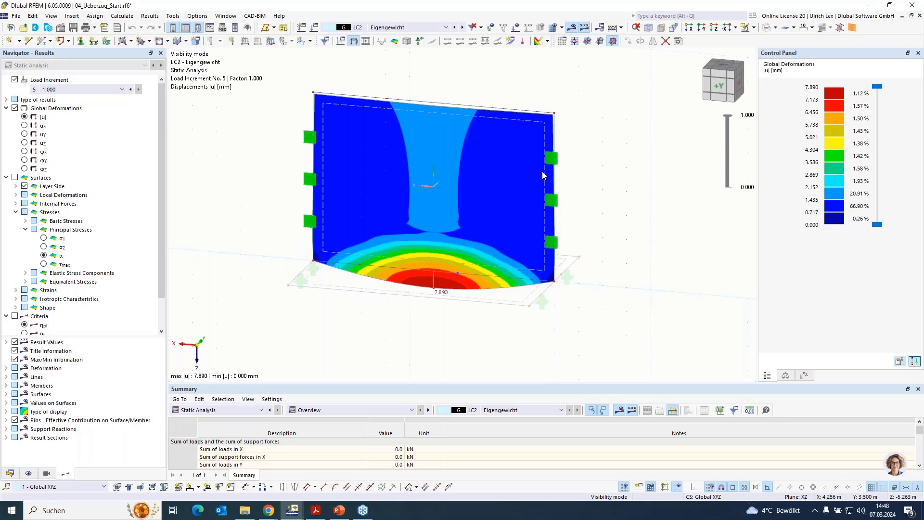
{"action": "left_click", "coordinate": [160, 41]}
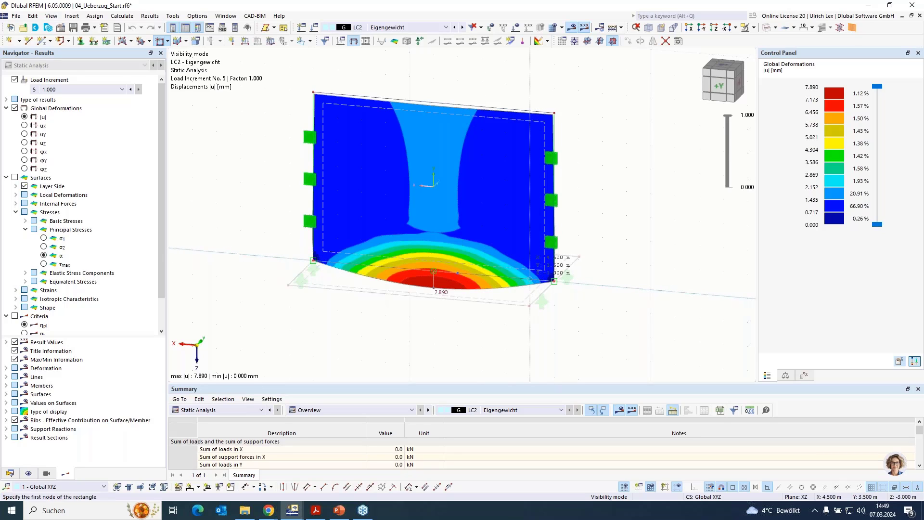
{"action": "left_click", "coordinate": [481, 232]}
{"action": "left_click", "coordinate": [531, 260]}
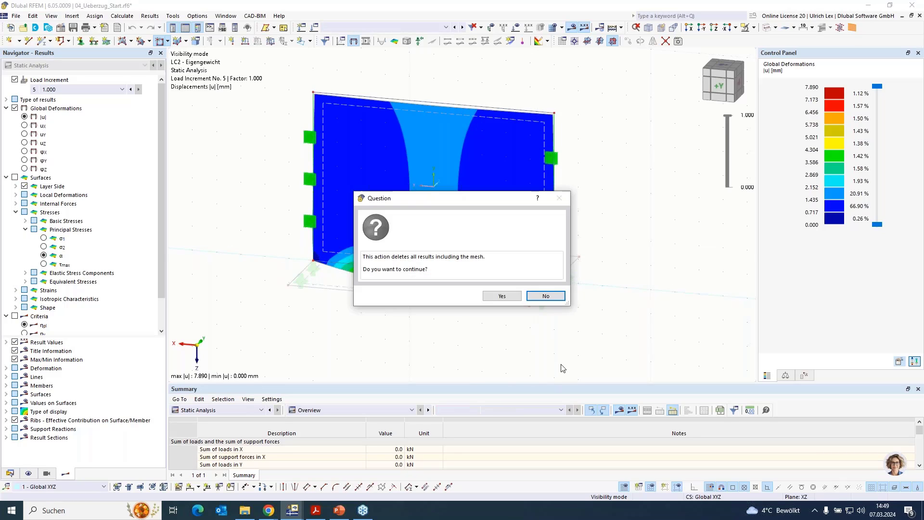
{"action": "left_click", "coordinate": [501, 296]}
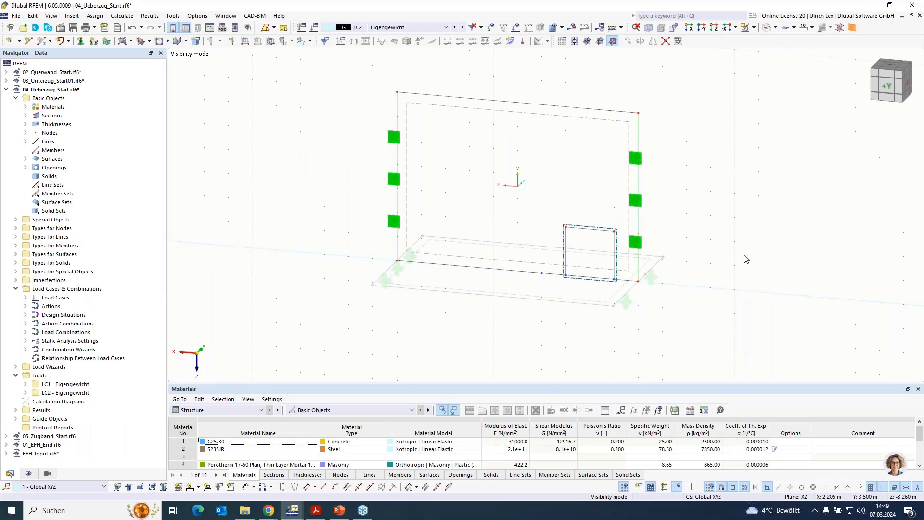
Step: Recalculate LC2 - Eigengewicht and display the principal stress directions α to examine the load path around the new opening
{"action": "scroll", "coordinate": [750, 235], "scroll_direction": "up", "scroll_amount": 1}
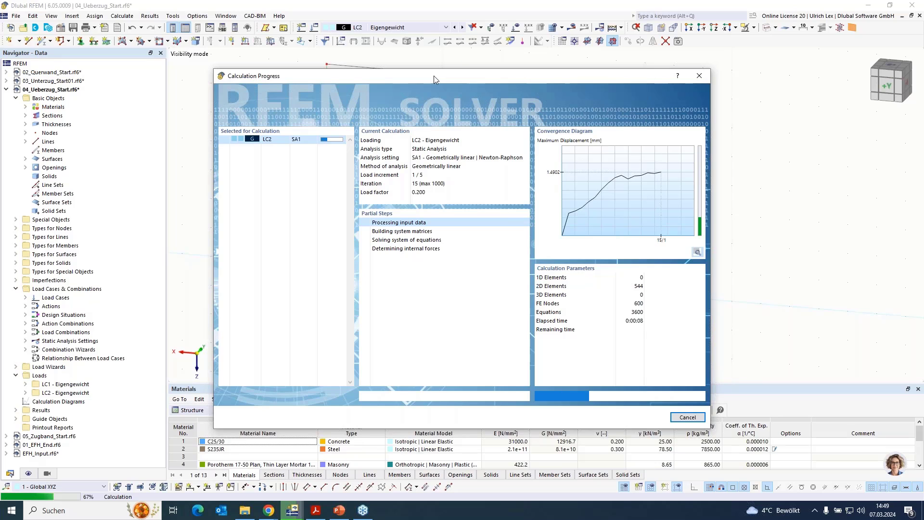
{"action": "left_click_drag", "start_coordinate": [465, 83], "coordinate": [587, 163]}
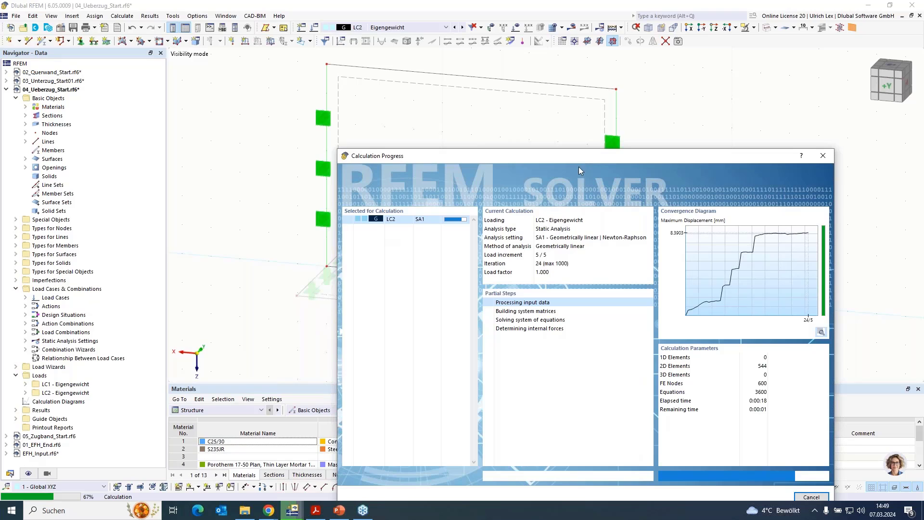
{"action": "left_click_drag", "start_coordinate": [613, 155], "coordinate": [631, 128]}
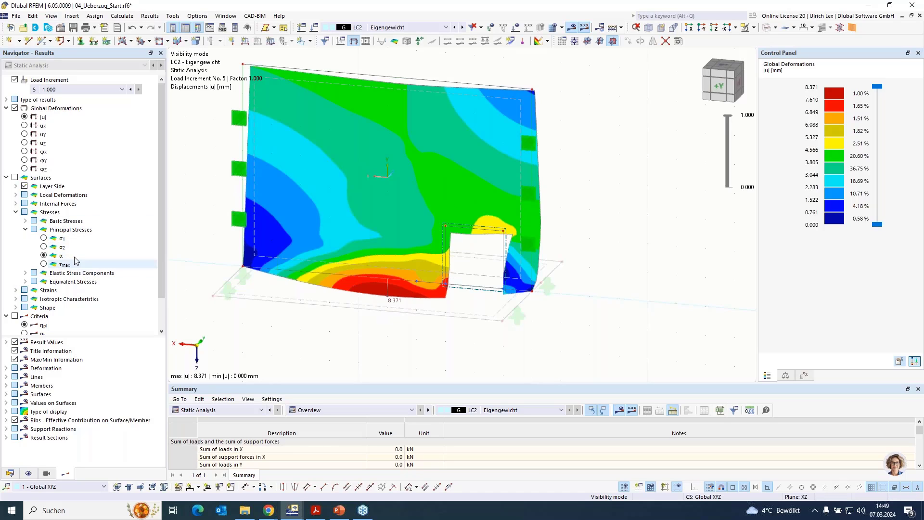
{"action": "left_click", "coordinate": [15, 178]}
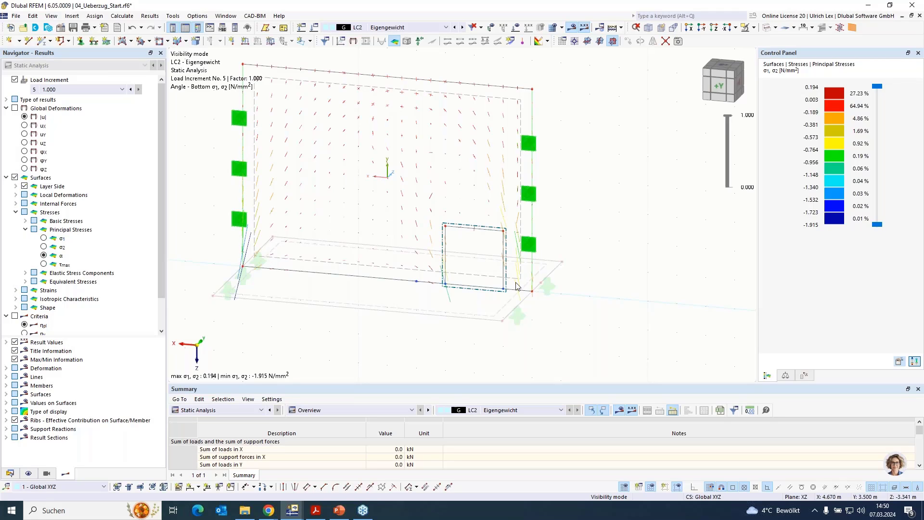
{"action": "mouse_move", "coordinate": [621, 324]}
{"action": "middle_mouse_down", "text": "ctrl"}
{"action": "mouse_move", "coordinate": [654, 326]}
{"action": "mouse_move", "coordinate": [632, 326]}
{"action": "middle_mouse_up", "text": "ctrl"}
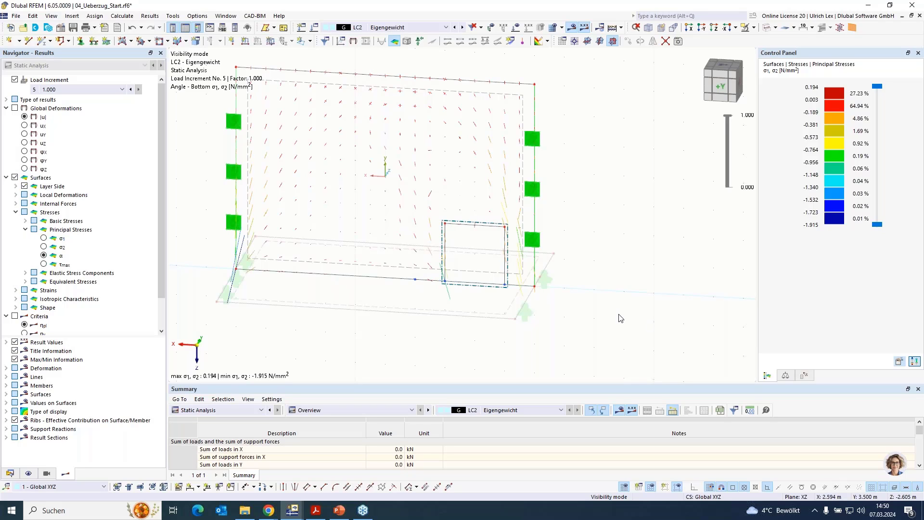
{"action": "scroll", "coordinate": [670, 341], "scroll_direction": "down", "scroll_amount": 2}
{"action": "scroll", "coordinate": [243, 239], "scroll_direction": "up", "scroll_amount": 1}
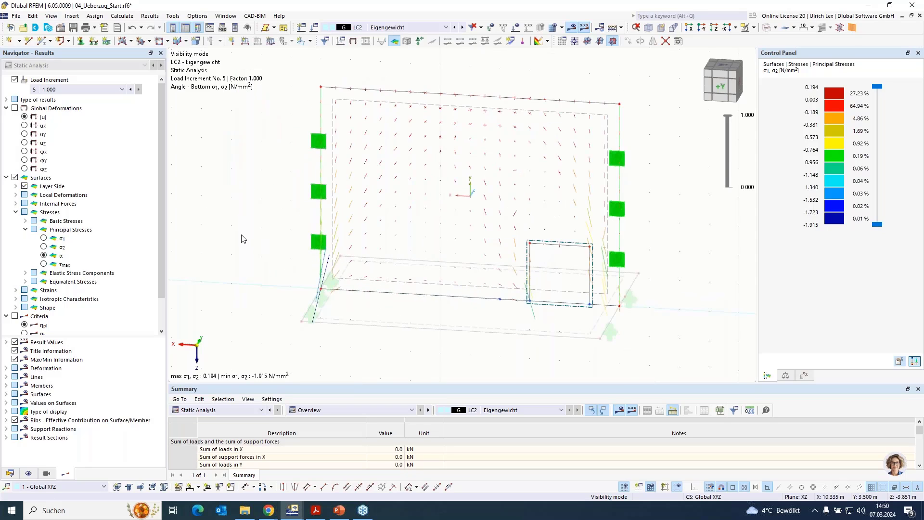
Step: Switch to the model 05_Zugband_Start.rf6 and view the masonry wall with its beam along the upper edge
{"action": "left_click", "coordinate": [226, 16]}
{"action": "mouse_move", "coordinate": [197, 16]}
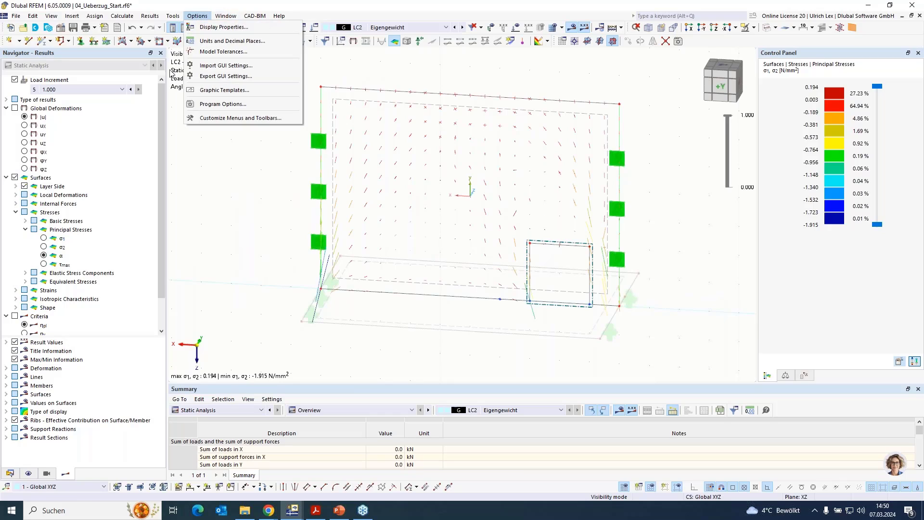
{"action": "mouse_move", "coordinate": [225, 16]}
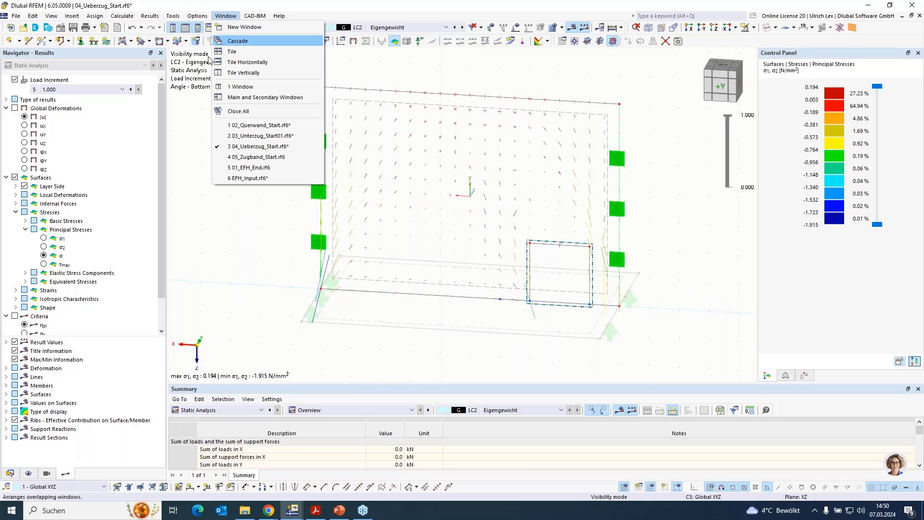
{"action": "left_click", "coordinate": [299, 158]}
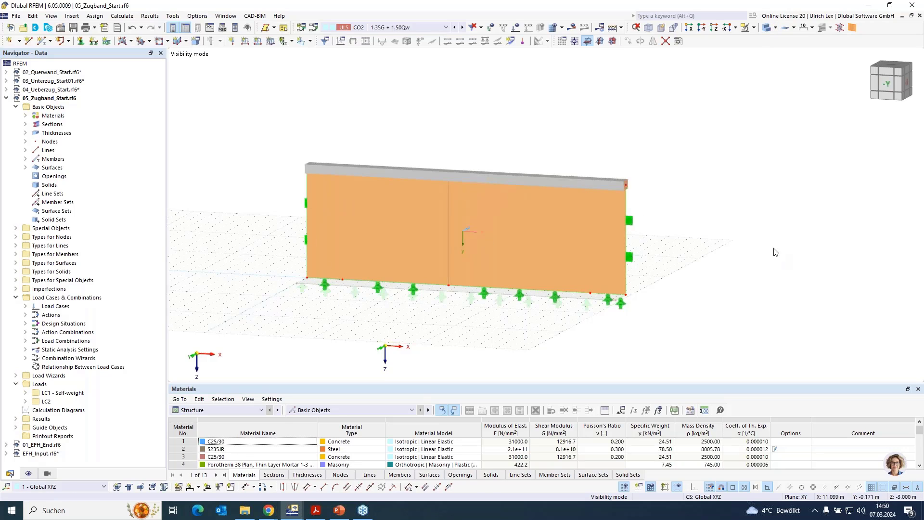
{"action": "mouse_move", "coordinate": [679, 254]}
{"action": "middle_mouse_down"}
{"action": "mouse_move", "coordinate": [655, 258]}
{"action": "mouse_move", "coordinate": [675, 248]}
{"action": "middle_mouse_up"}
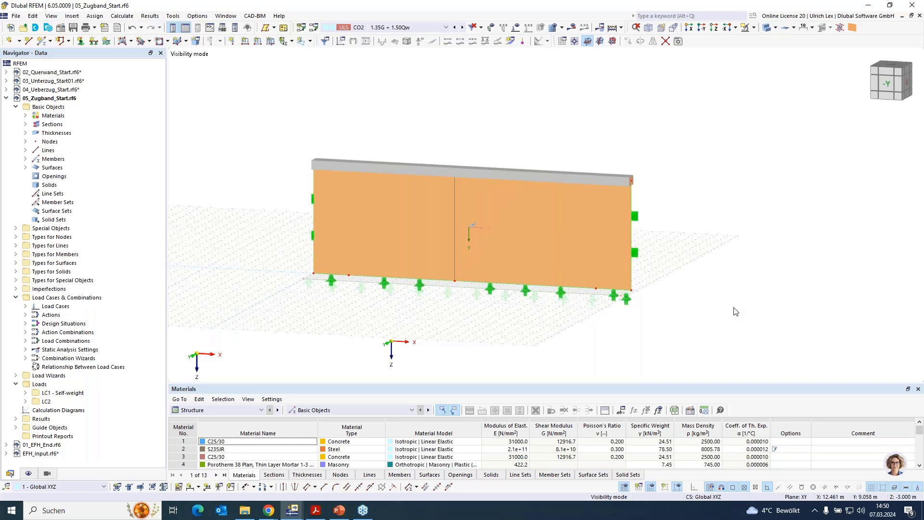
{"action": "middle_click_drag", "start_coordinate": [749, 241], "coordinate": [571, 270], "text": "ctrl"}
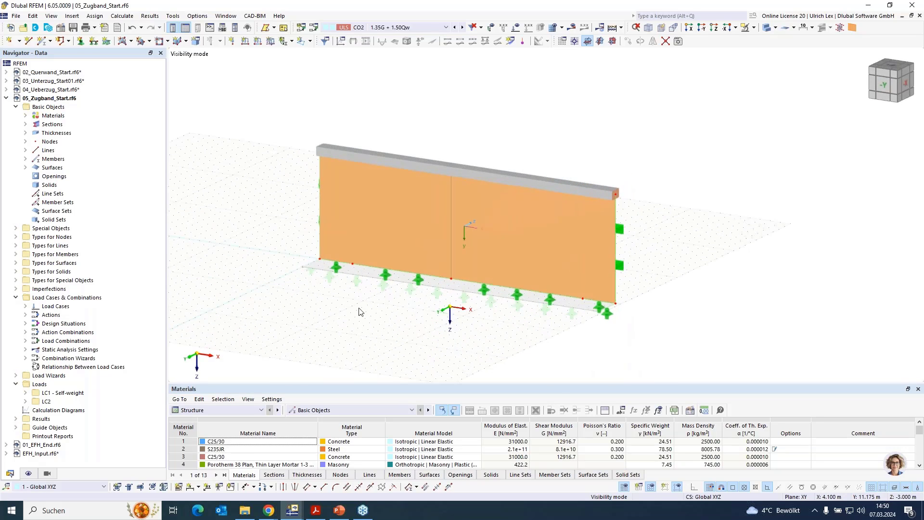
Step: Create a vertical member of type Tension in the wall, from the base node at X 1.000, Y 7.000, Z -3.000 m up to the beam
{"action": "left_click", "coordinate": [40, 43]}
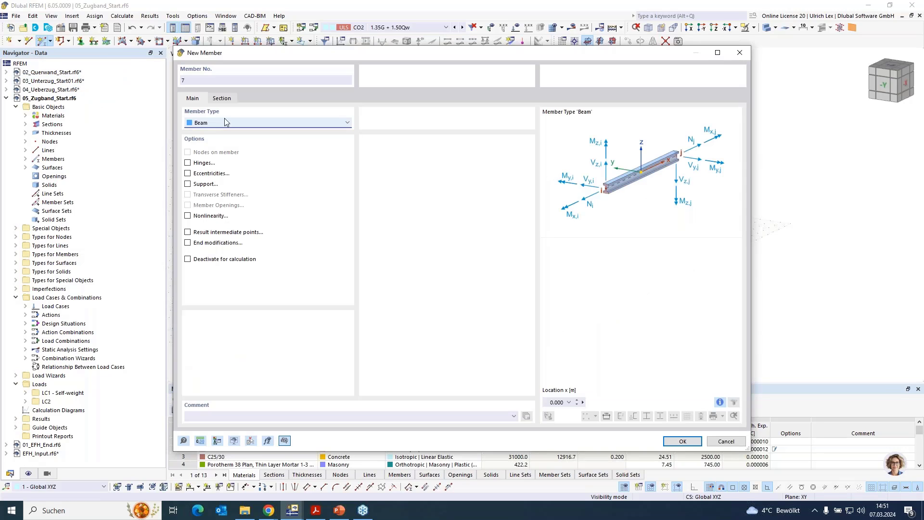
{"action": "left_click", "coordinate": [225, 122]}
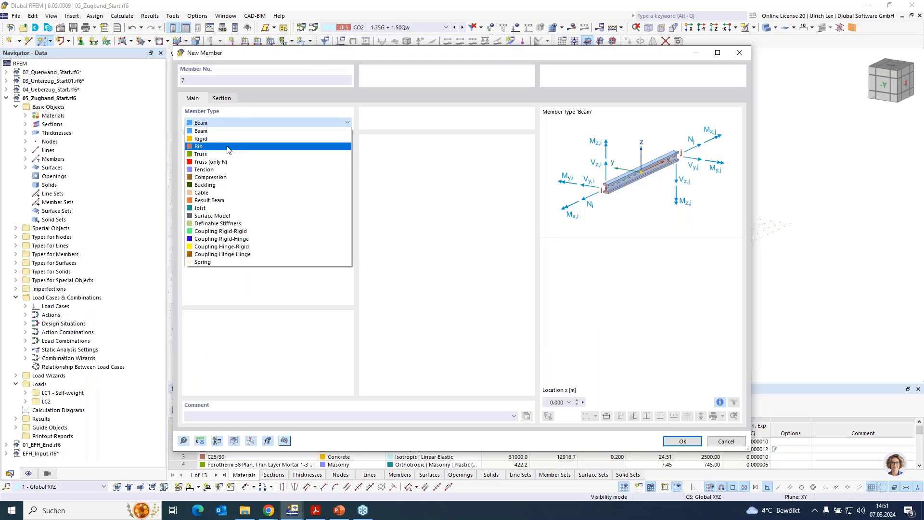
{"action": "left_click", "coordinate": [246, 173]}
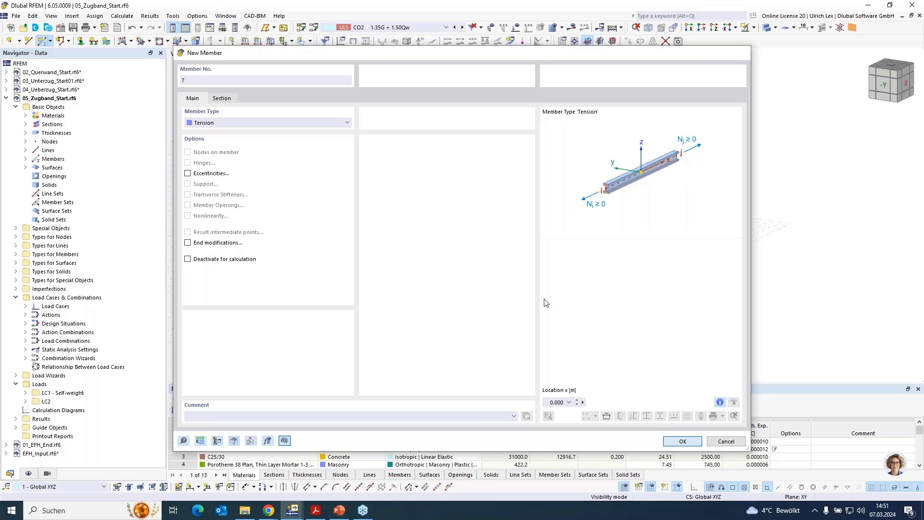
{"action": "key", "text": "Return"}
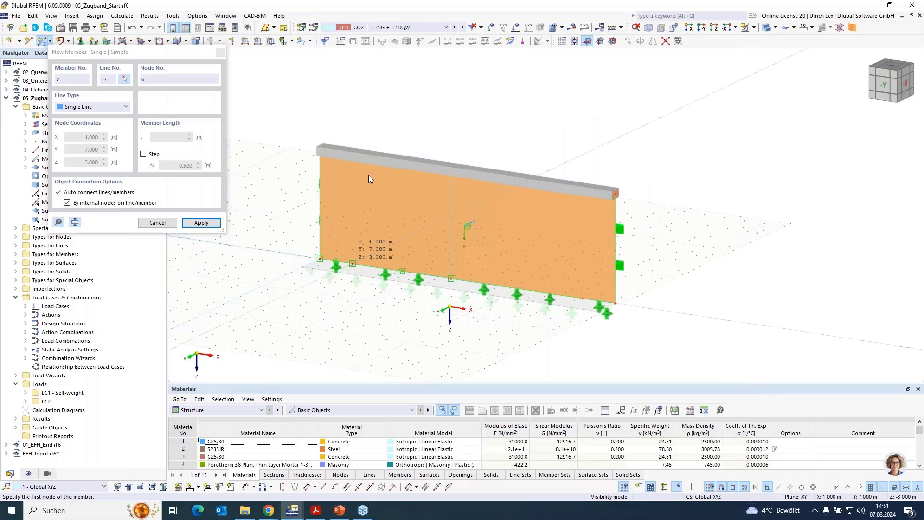
{"action": "left_click", "coordinate": [368, 178]}
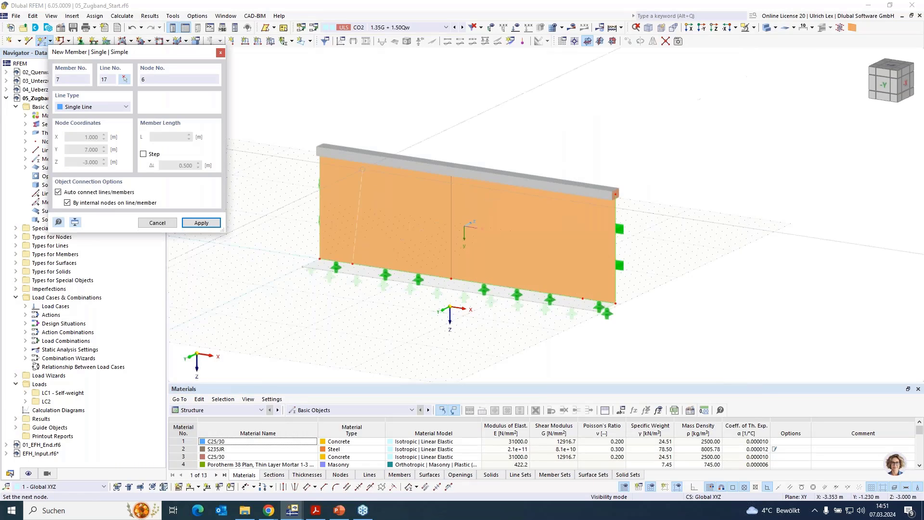
{"action": "left_click", "coordinate": [364, 108]}
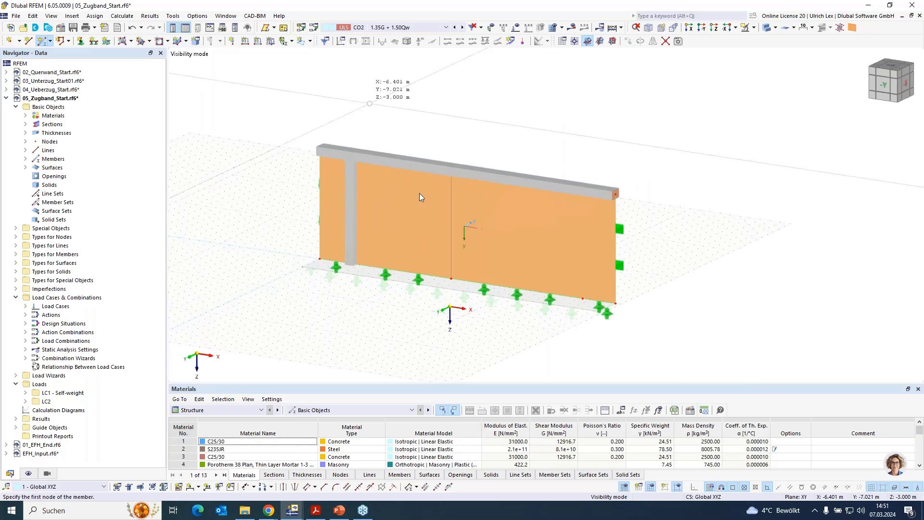
{"action": "key", "text": "ctrl+s"}
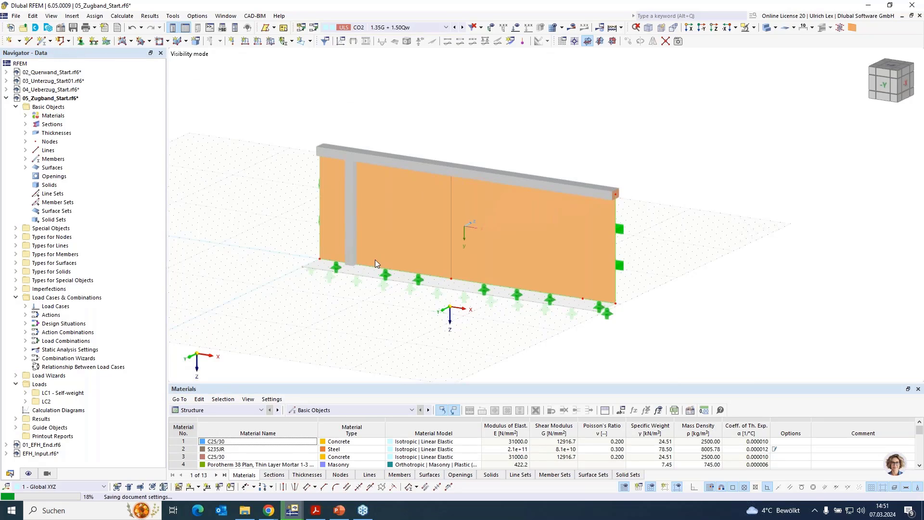
Step: Add a second vertical tension member from the base node at X 8.000, Y 7.000, Z -3.000 m to the beam at Z -6.000 m
{"action": "left_click", "coordinate": [603, 292]}
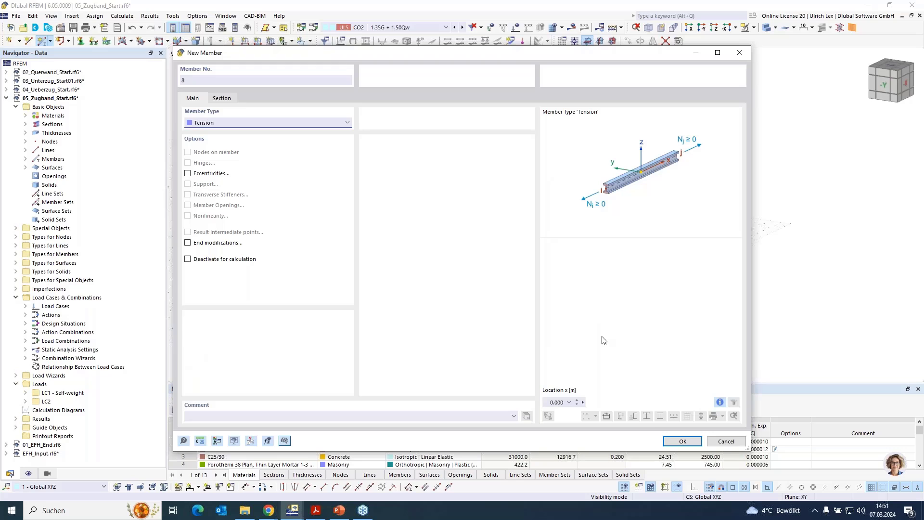
{"action": "left_click", "coordinate": [673, 445]}
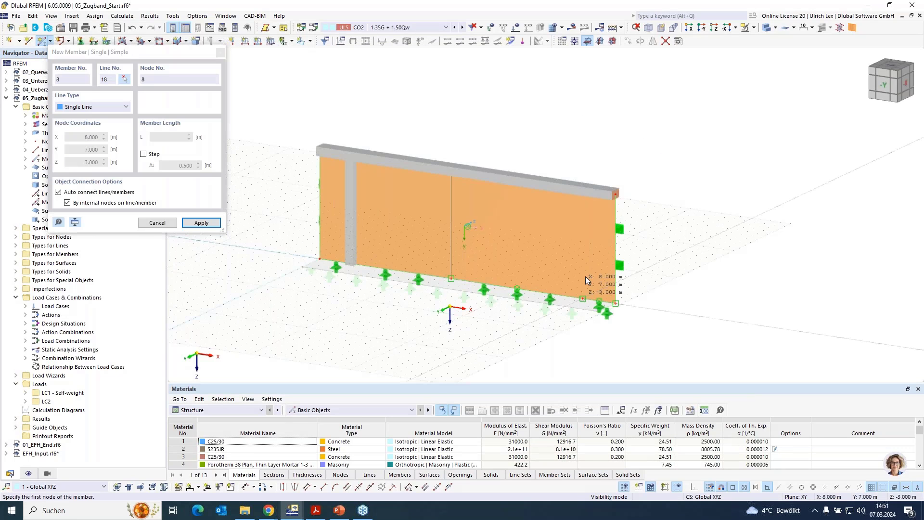
{"action": "left_click", "coordinate": [587, 203]}
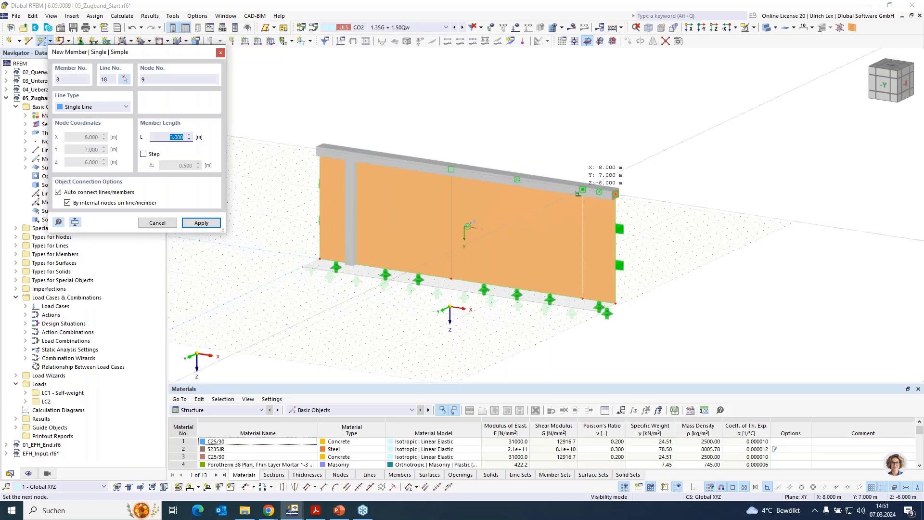
{"action": "right_click", "coordinate": [711, 178]}
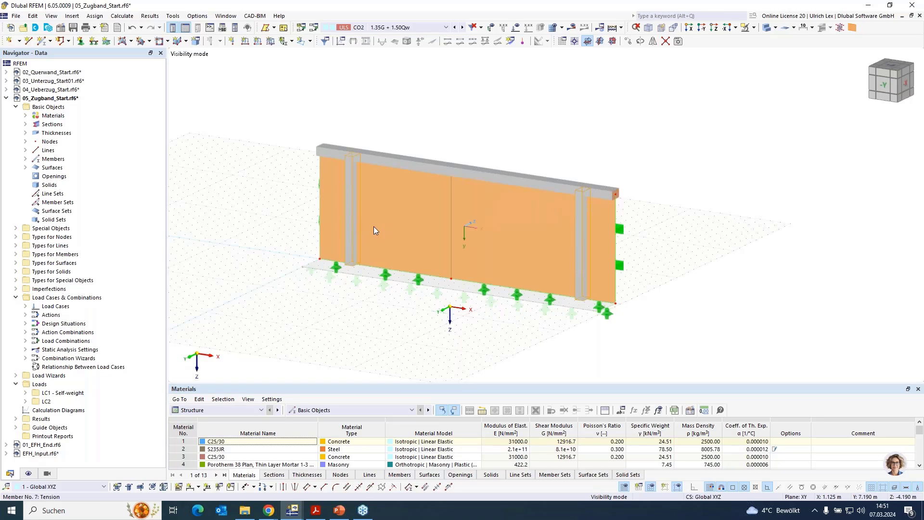
Step: Assign the existing section R 12 in B500S(A) to both tension members, removing the proposed new section R_M1 500/1000
{"action": "double_click", "coordinate": [417, 252]}
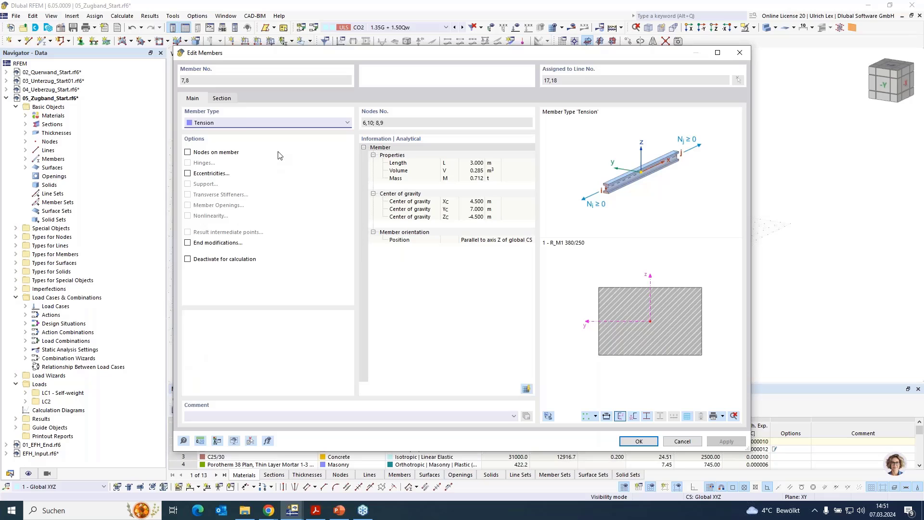
{"action": "left_click", "coordinate": [221, 97]}
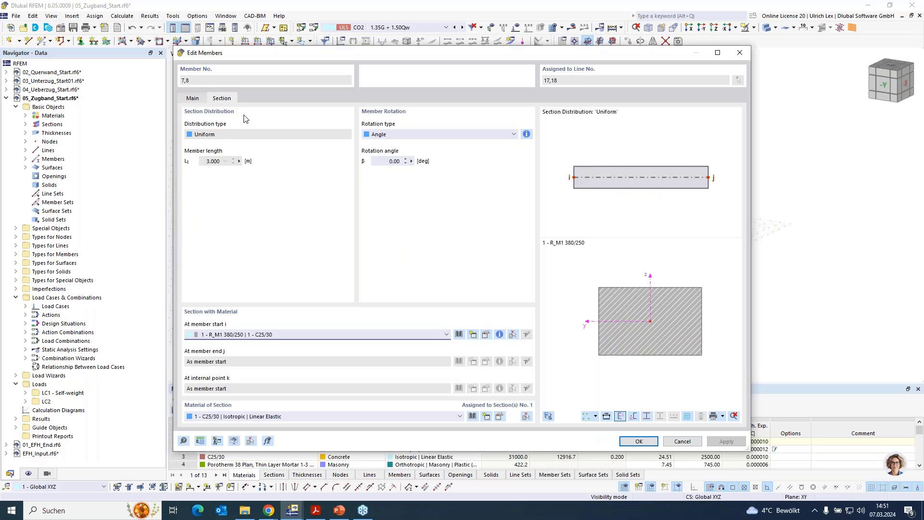
{"action": "left_click", "coordinate": [473, 335]}
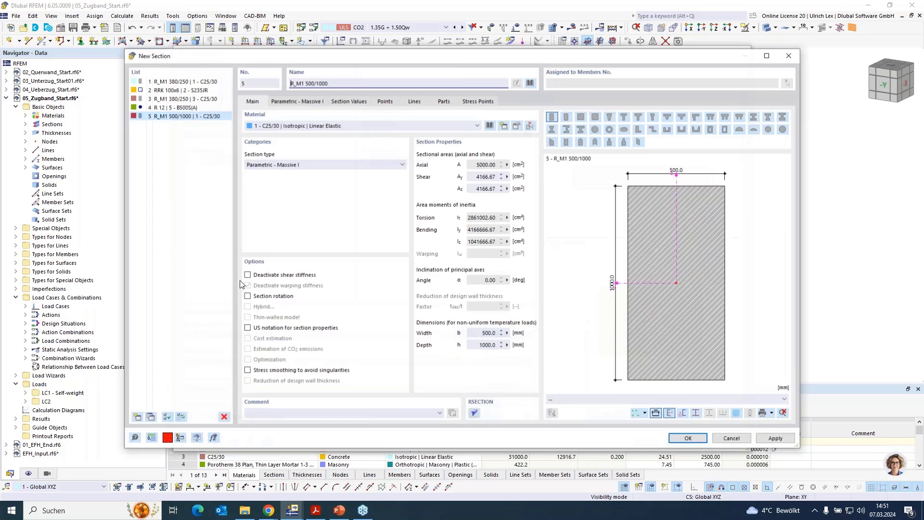
{"action": "left_click", "coordinate": [223, 416]}
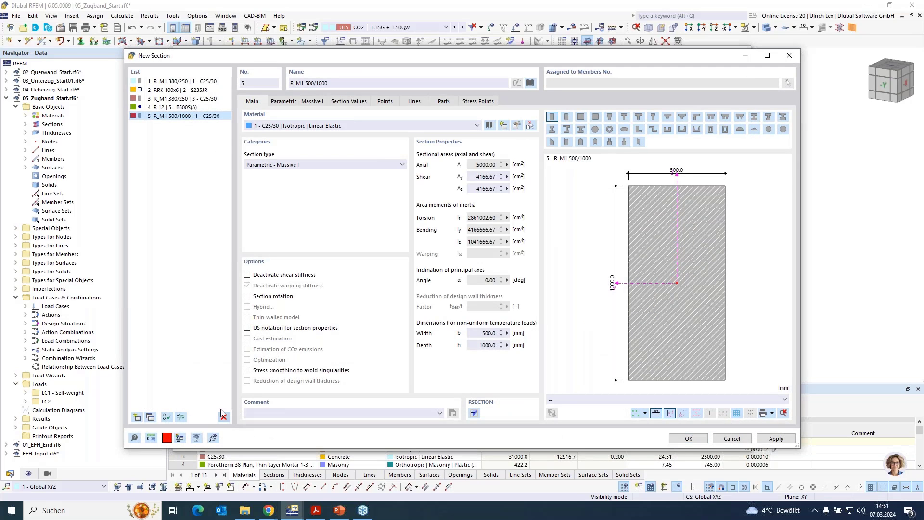
{"action": "left_click", "coordinate": [463, 290]}
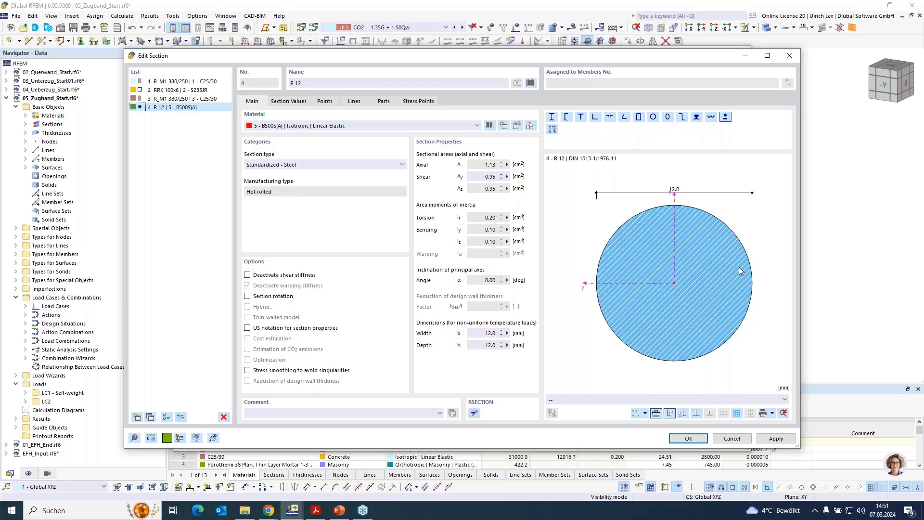
{"action": "left_click", "coordinate": [702, 441]}
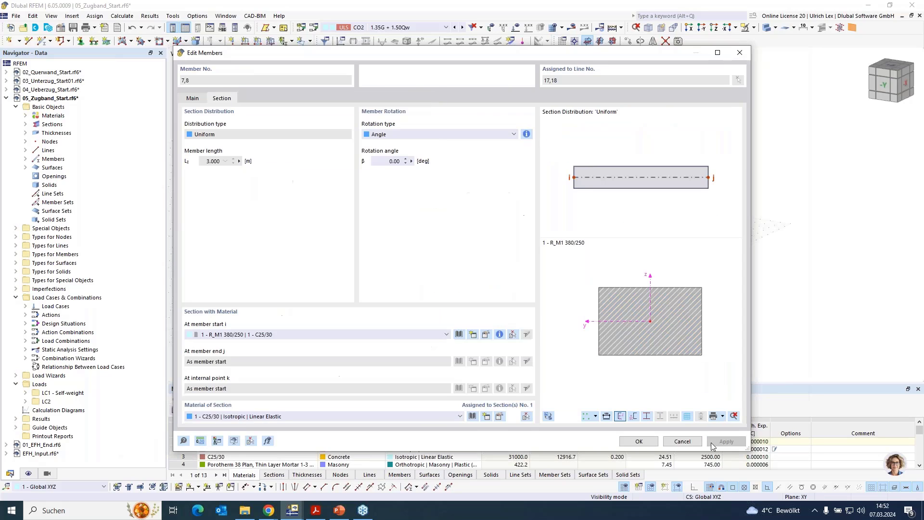
{"action": "left_click", "coordinate": [652, 444]}
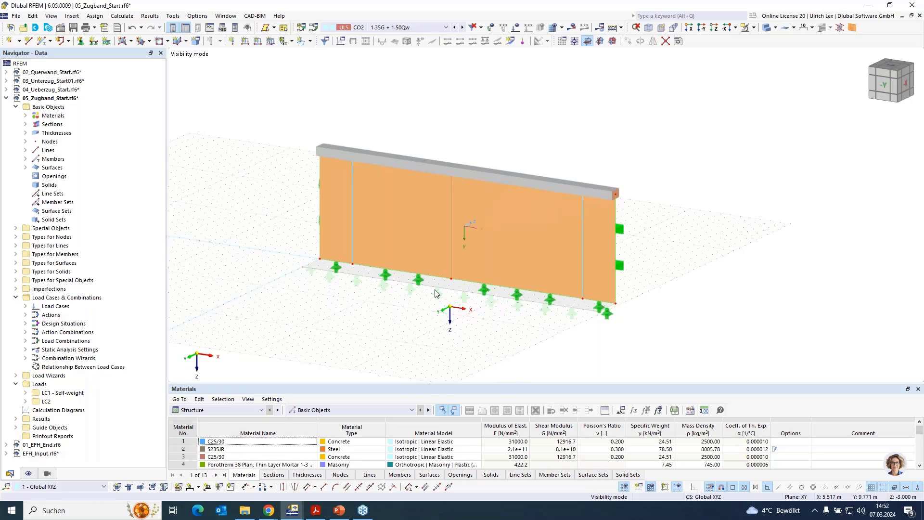
Step: Generate the finite element mesh of the wall model with its tension members
{"action": "left_click", "coordinate": [554, 30]}
{"action": "left_click", "coordinate": [512, 299]}
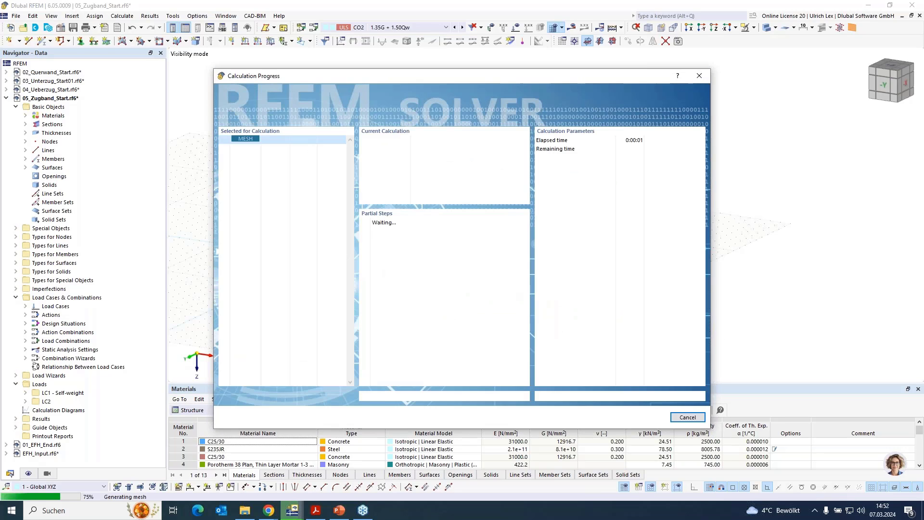
{"action": "left_click_drag", "start_coordinate": [605, 79], "coordinate": [776, 116]}
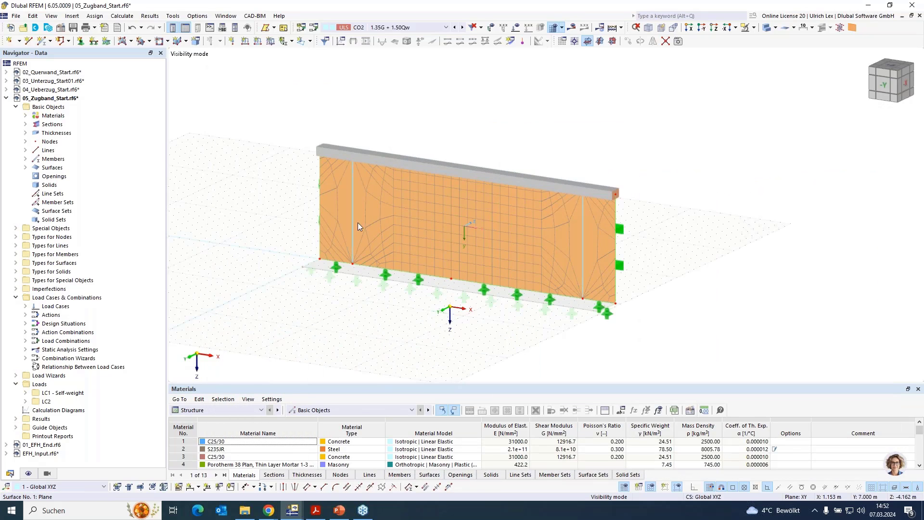
Step: Turn off automatic object detection for the wall surface and remove lines 17 and 18 of the tension members from its integrated lines
{"action": "scroll", "coordinate": [359, 207], "scroll_direction": "up", "scroll_amount": 5}
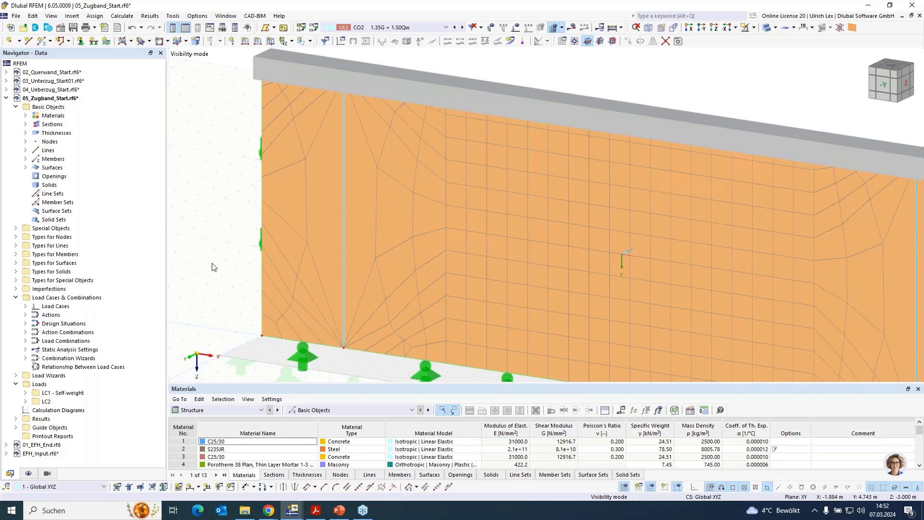
{"action": "scroll", "coordinate": [199, 159], "scroll_direction": "down", "scroll_amount": 2}
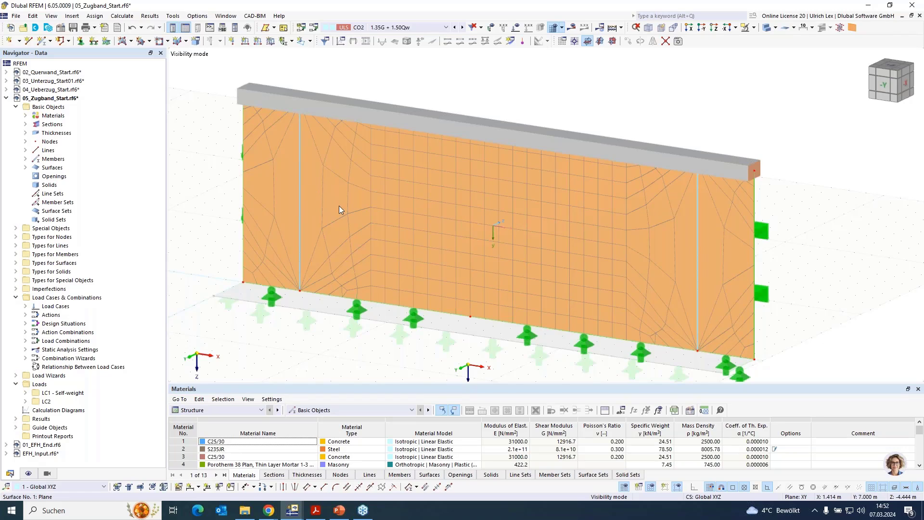
{"action": "double_click", "coordinate": [331, 152]}
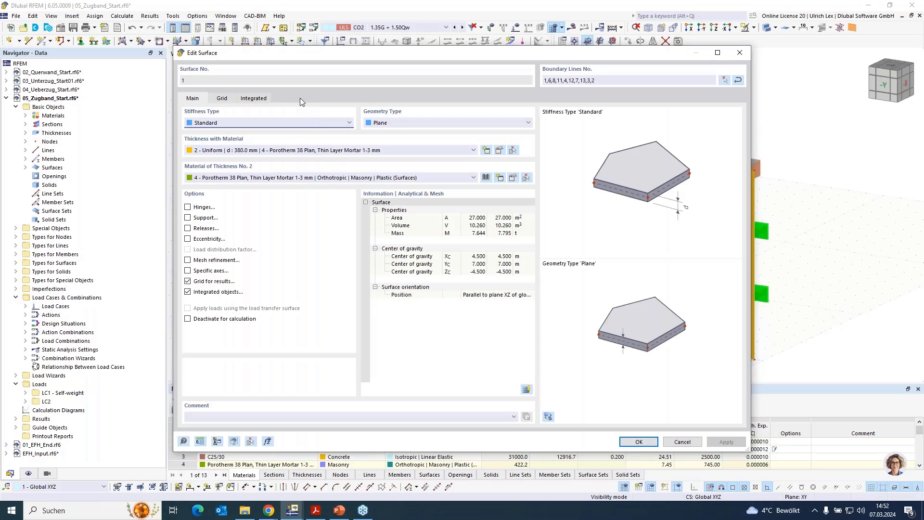
{"action": "left_click", "coordinate": [262, 103]}
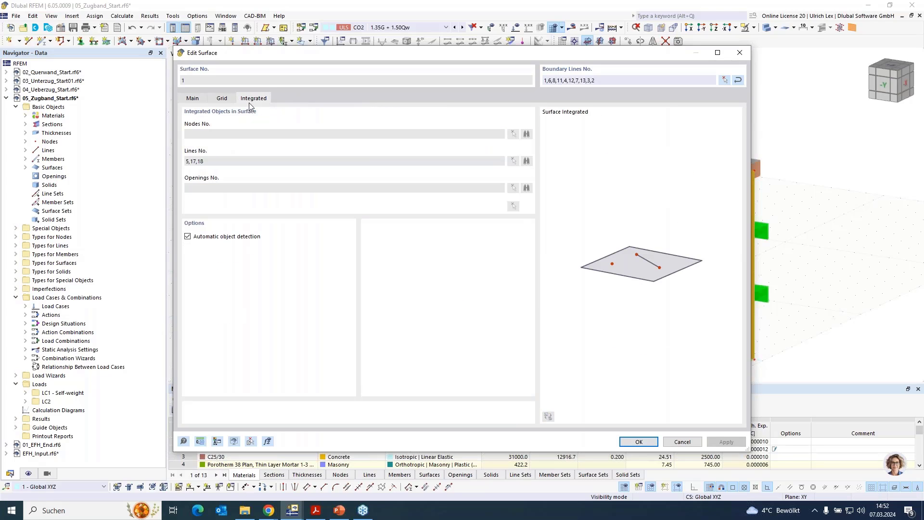
{"action": "left_click", "coordinate": [188, 237]}
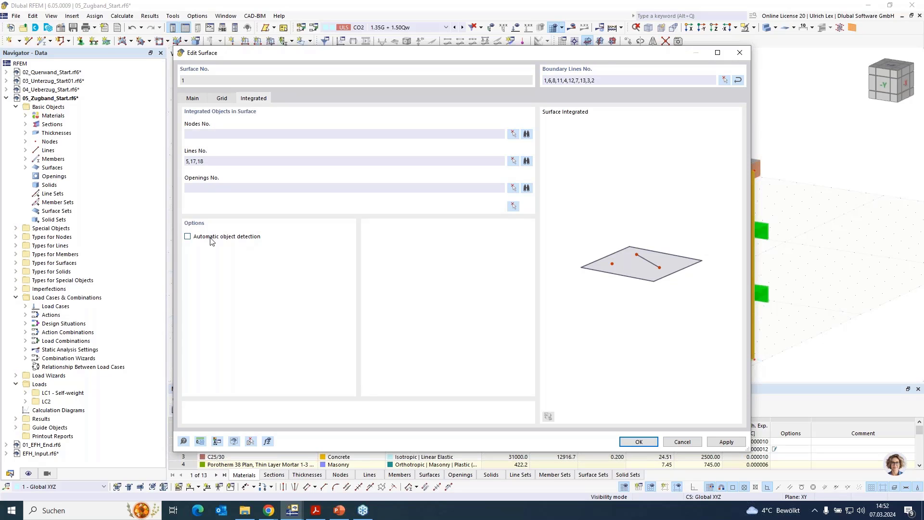
{"action": "left_click", "coordinate": [513, 161]}
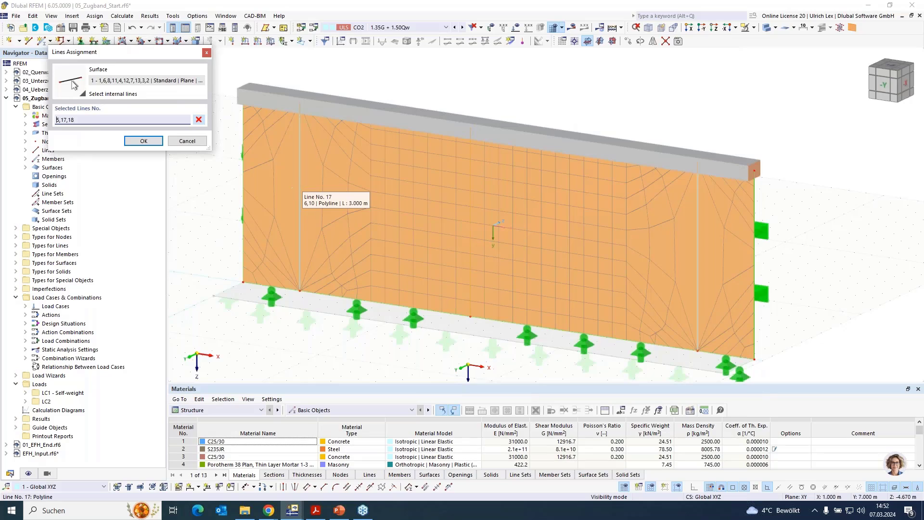
{"action": "left_click", "coordinate": [300, 187]}
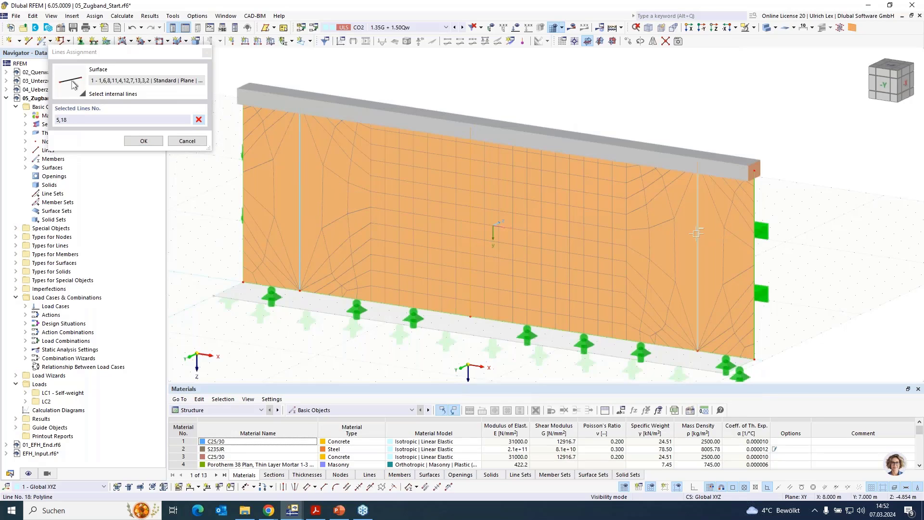
{"action": "left_click", "coordinate": [626, 243]}
{"action": "left_click", "coordinate": [143, 143]}
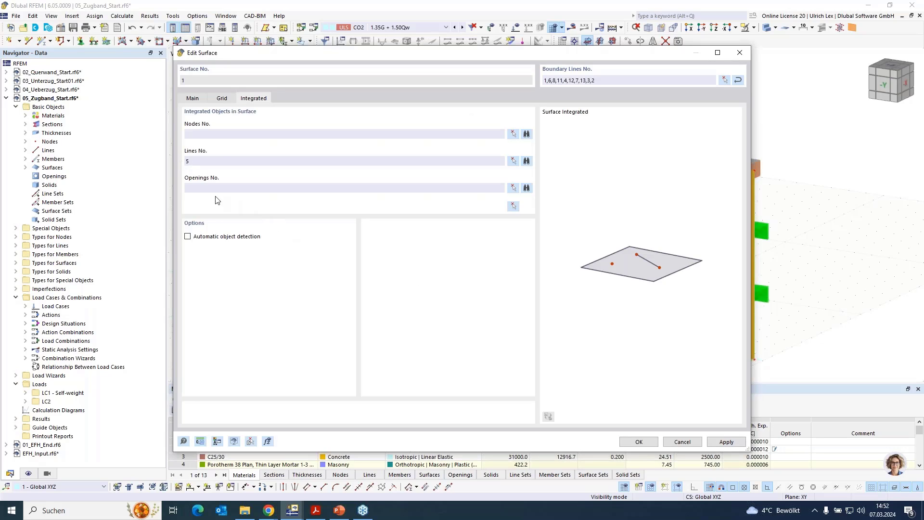
{"action": "left_click", "coordinate": [639, 441]}
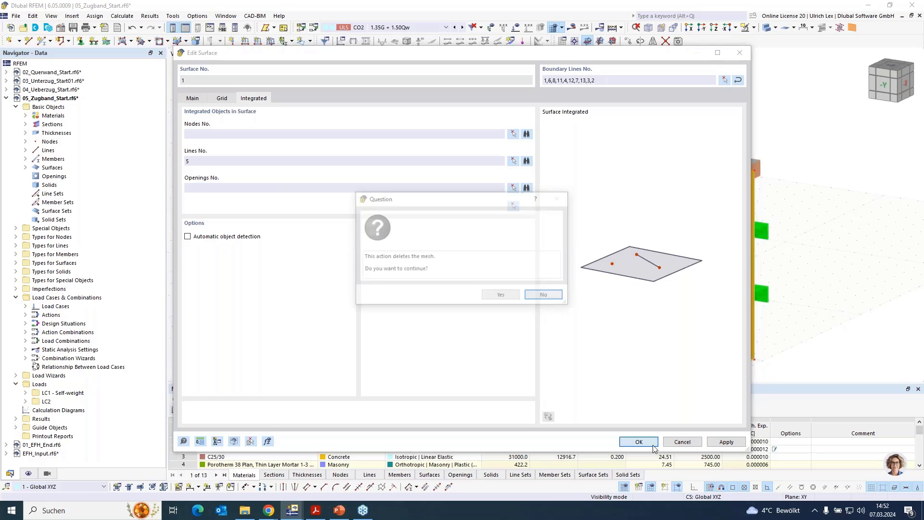
{"action": "left_click", "coordinate": [503, 296]}
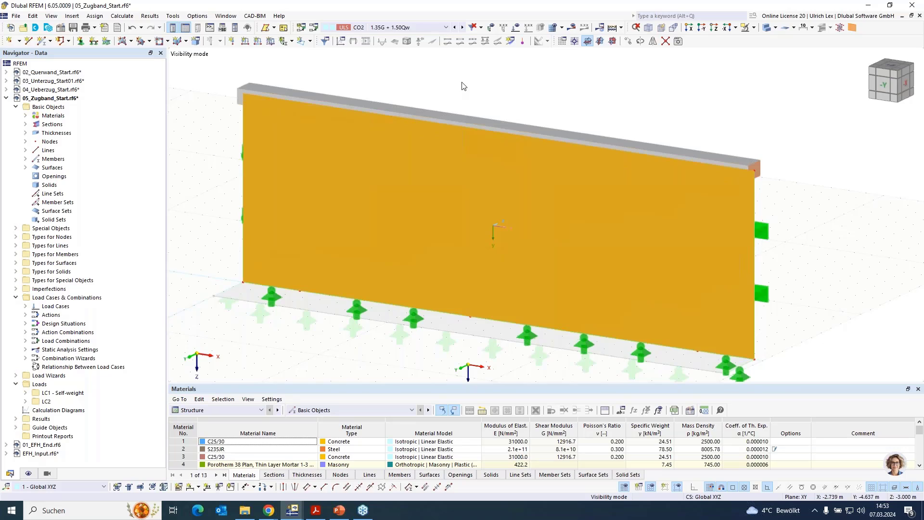
Step: Regenerate and display the finite element mesh of the wall model
{"action": "left_click", "coordinate": [553, 29]}
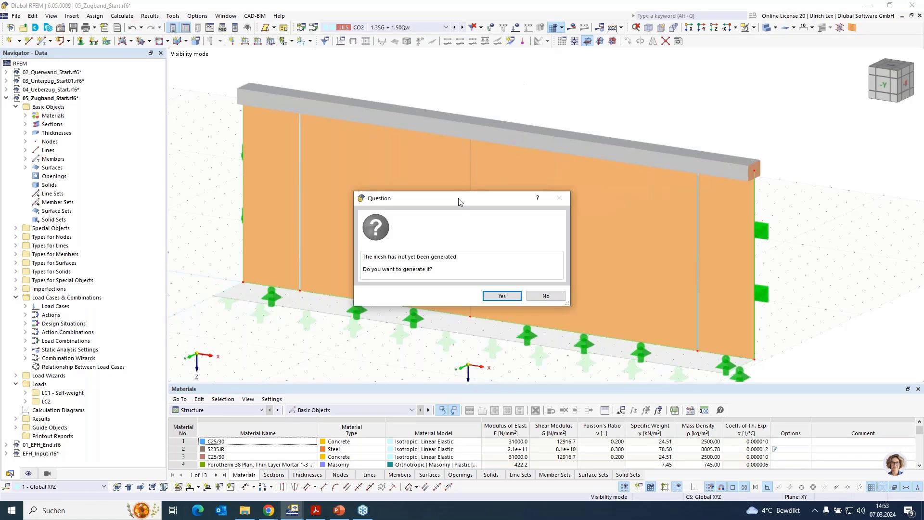
{"action": "left_click", "coordinate": [501, 296]}
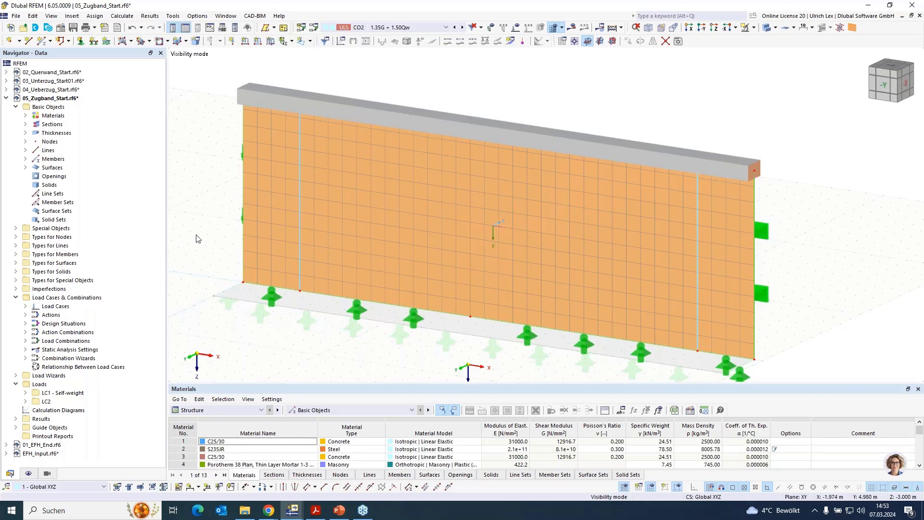
{"action": "scroll", "coordinate": [264, 320], "scroll_direction": "down", "scroll_amount": 1}
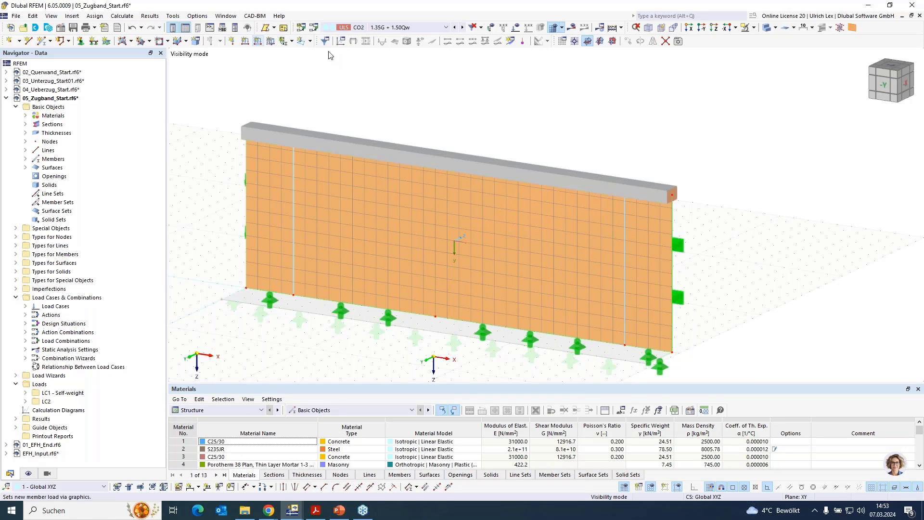
Step: Display the loads and calculate load combination CO2 (1.35G + 1.50Qw) to view the wall's stresses and line support reactions
{"action": "left_click", "coordinate": [513, 31]}
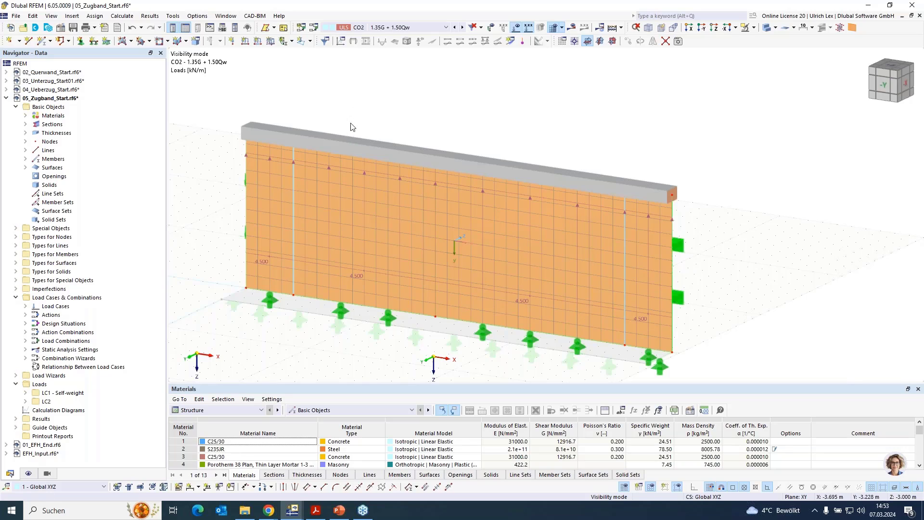
{"action": "left_click", "coordinate": [572, 29]}
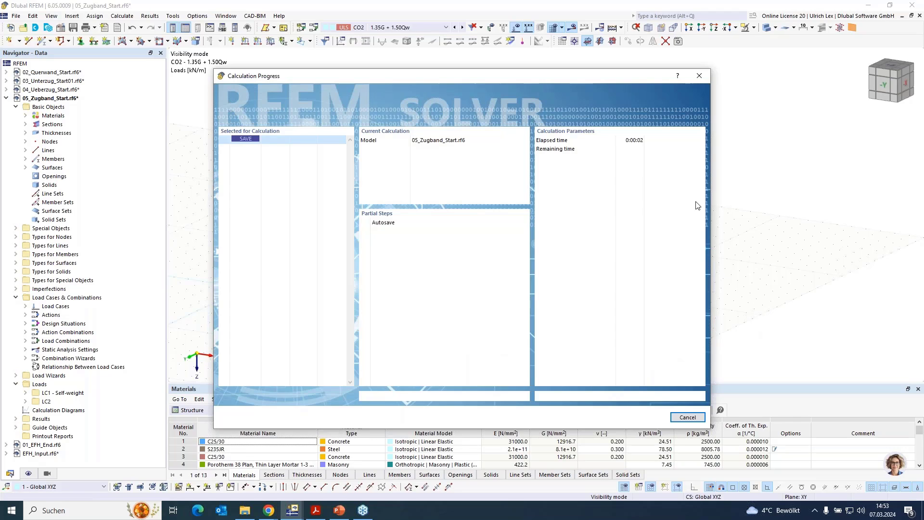
{"action": "left_click_drag", "start_coordinate": [573, 76], "coordinate": [773, 62]}
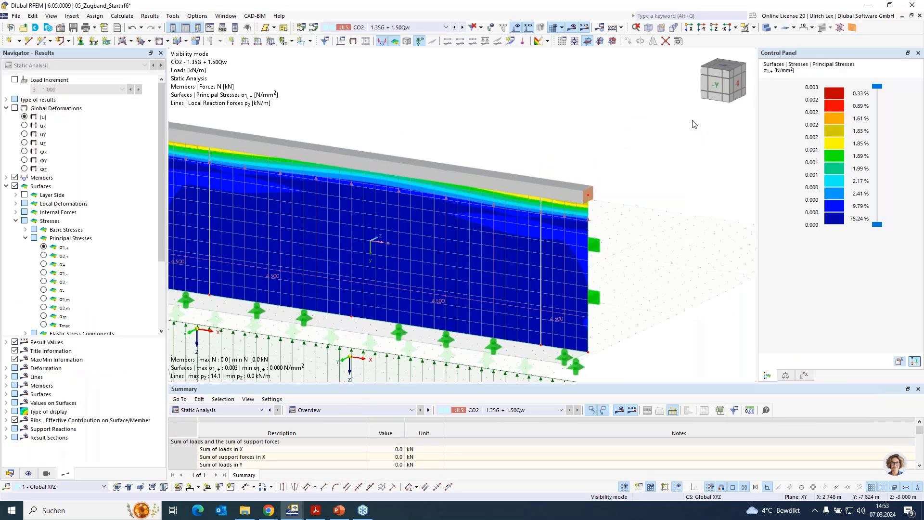
{"action": "scroll", "coordinate": [635, 130], "scroll_direction": "down", "scroll_amount": 3}
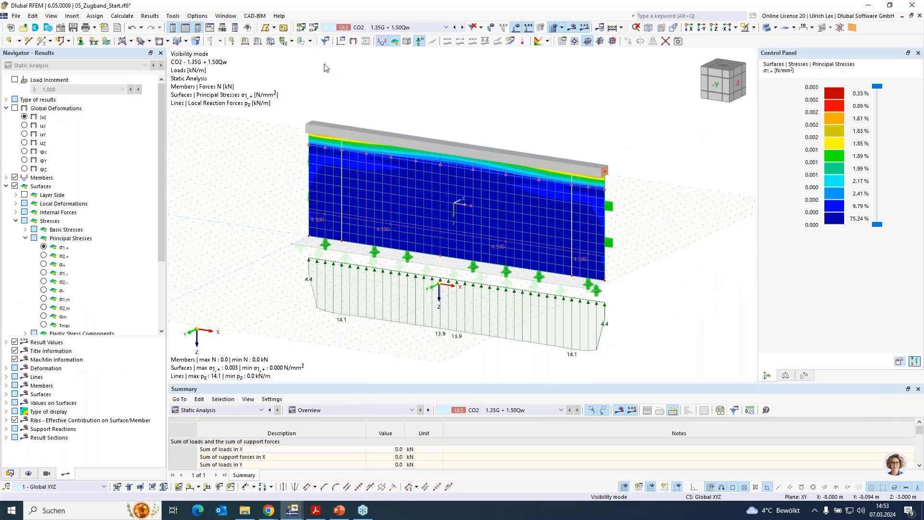
{"action": "left_click", "coordinate": [422, 28]}
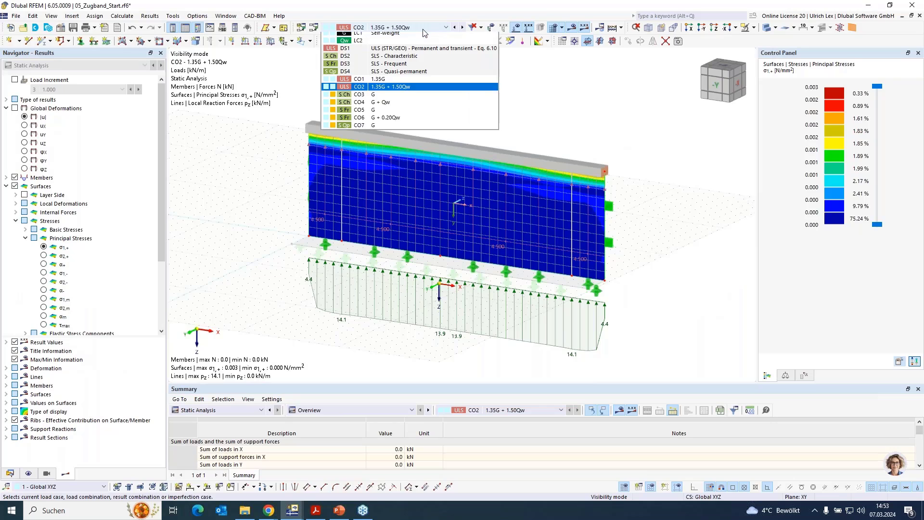
{"action": "left_click", "coordinate": [389, 87]}
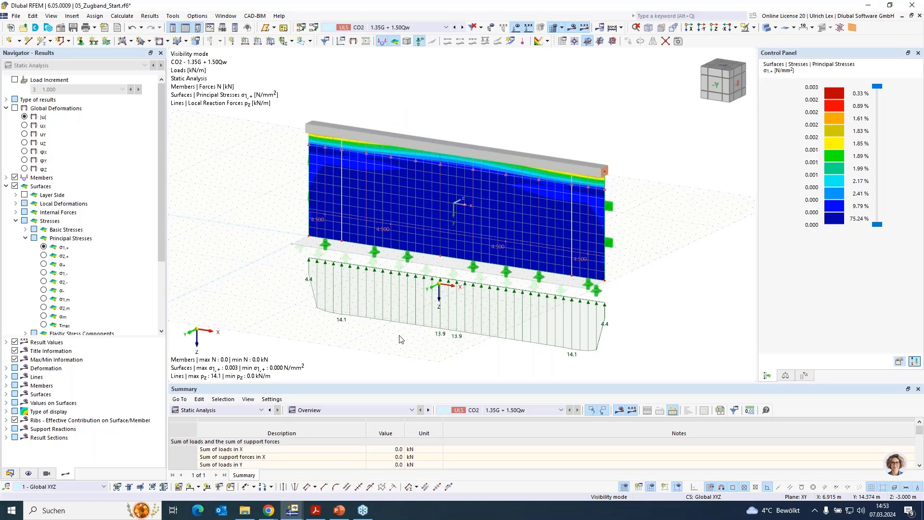
{"action": "mouse_move", "coordinate": [409, 334]}
{"action": "middle_mouse_down", "text": "ctrl"}
{"action": "mouse_move", "coordinate": [430, 322]}
{"action": "mouse_move", "coordinate": [420, 328]}
{"action": "middle_mouse_up", "text": "ctrl"}
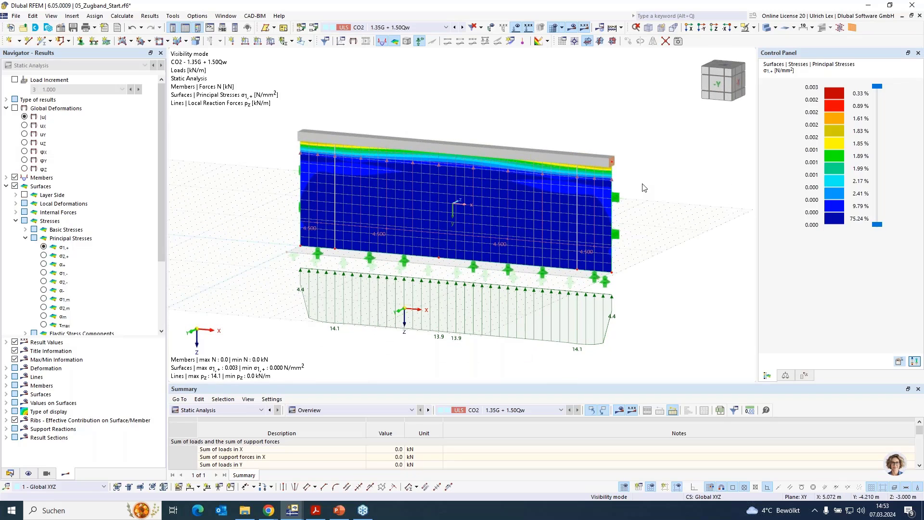
{"action": "scroll", "coordinate": [644, 187], "scroll_direction": "up", "scroll_amount": 1}
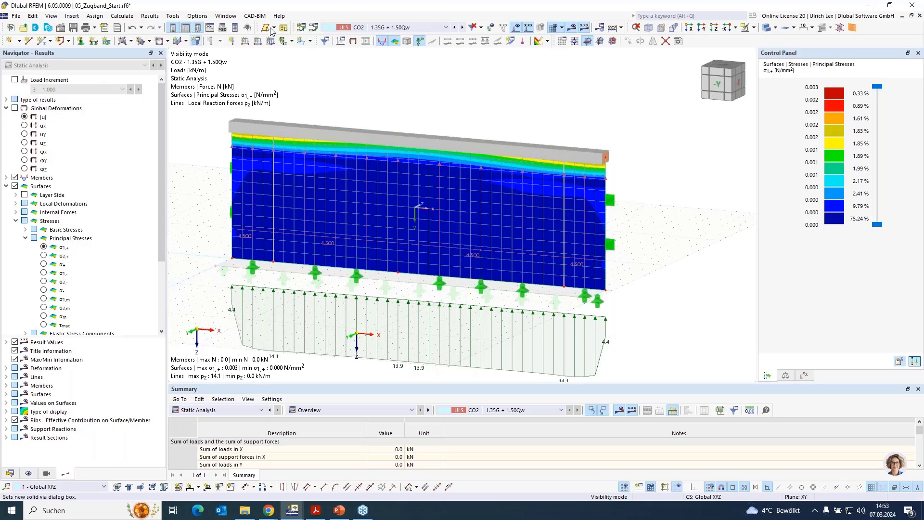
Step: Switch to load case LC2 and display the wall model as a wireframe
{"action": "left_click", "coordinate": [404, 28]}
{"action": "left_click", "coordinate": [399, 47]}
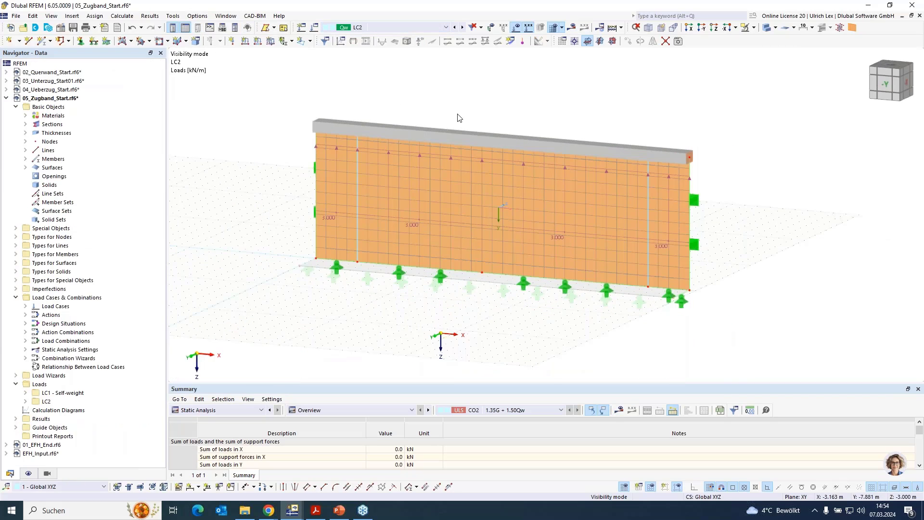
{"action": "scroll", "coordinate": [377, 136], "scroll_direction": "up", "scroll_amount": 3}
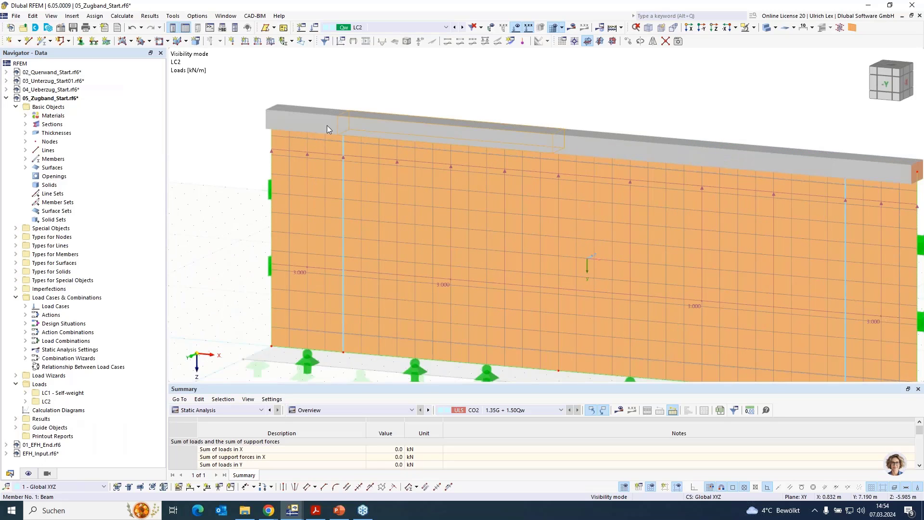
{"action": "left_click", "coordinate": [714, 27]}
{"action": "left_click", "coordinate": [768, 27]}
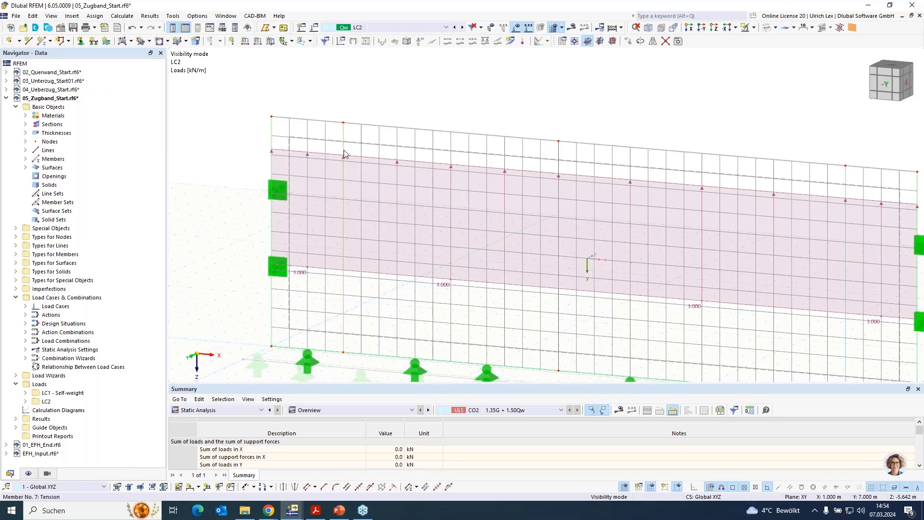
Step: Check the member type and section of the tension member at X 1.000 m
{"action": "double_click", "coordinate": [431, 148]}
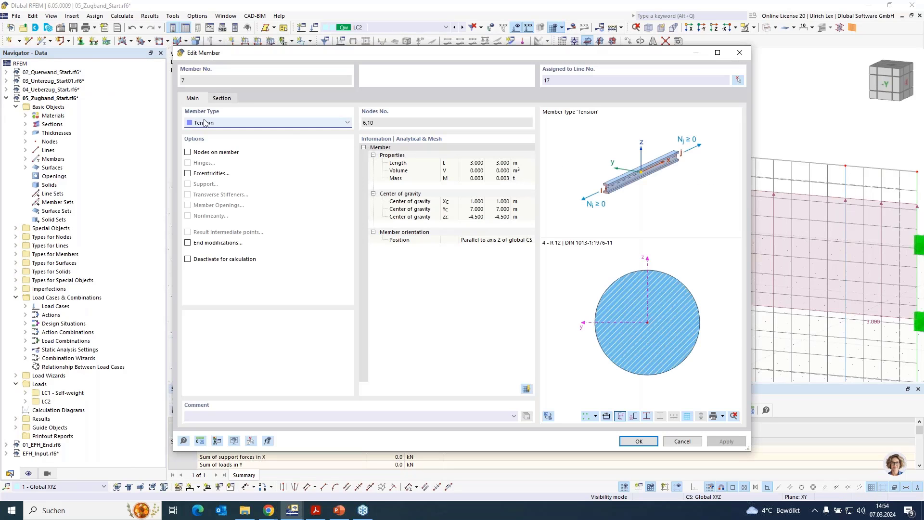
{"action": "left_click", "coordinate": [221, 99]}
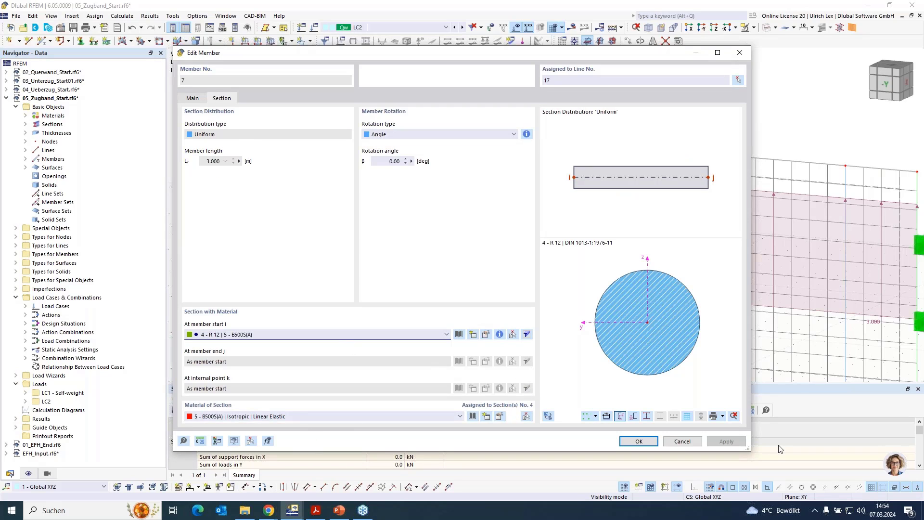
{"action": "left_click", "coordinate": [636, 441]}
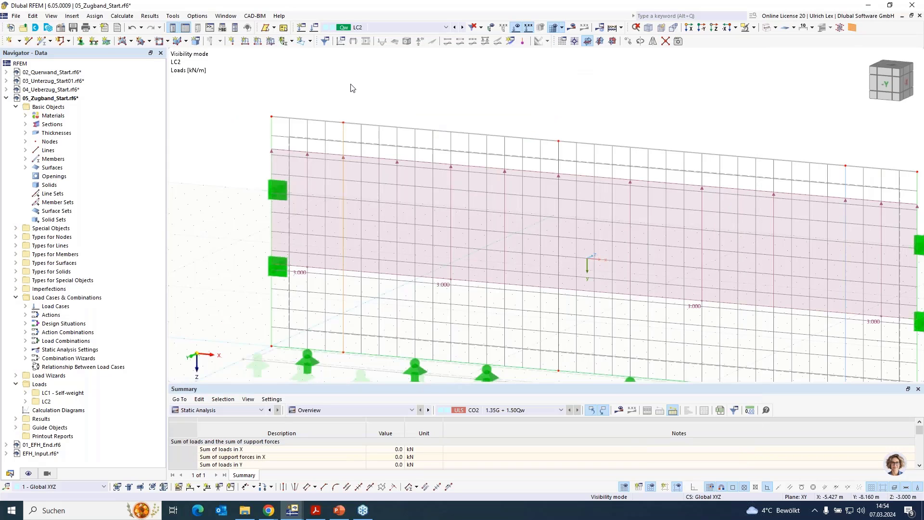
Step: Calculate load case LC2 and examine the member forces, wall stresses and line support reactions
{"action": "left_click", "coordinate": [380, 27]}
{"action": "left_click", "coordinate": [380, 26]}
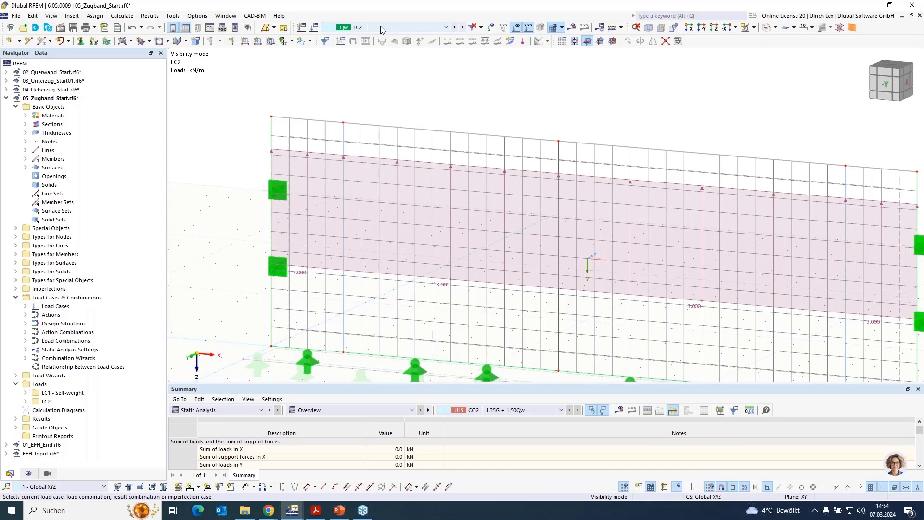
{"action": "left_click", "coordinate": [577, 29]}
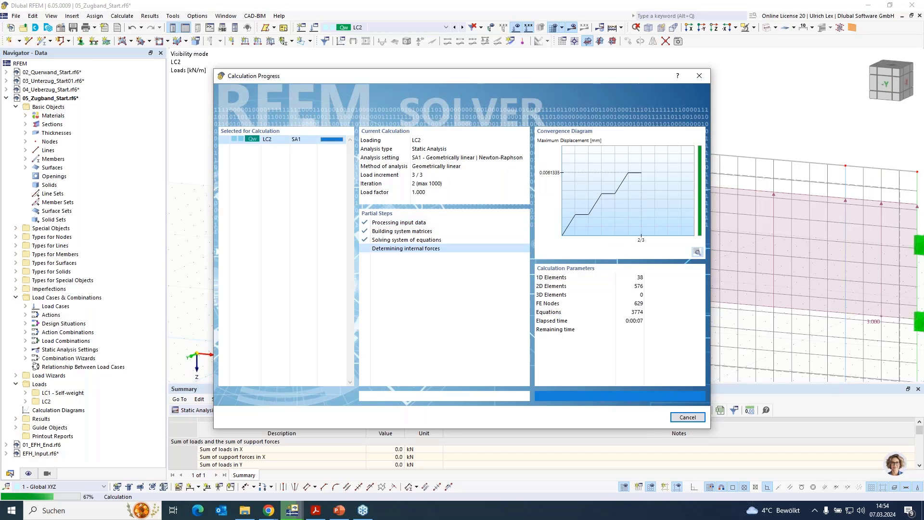
{"action": "scroll", "coordinate": [313, 291], "scroll_direction": "down", "scroll_amount": 3}
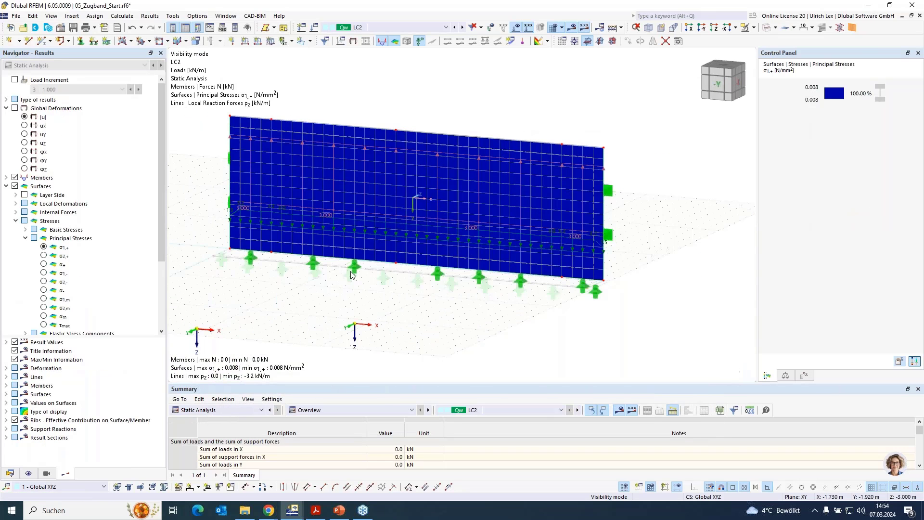
{"action": "scroll", "coordinate": [324, 294], "scroll_direction": "down", "scroll_amount": 1}
{"action": "scroll", "coordinate": [323, 294], "scroll_direction": "up", "scroll_amount": 1}
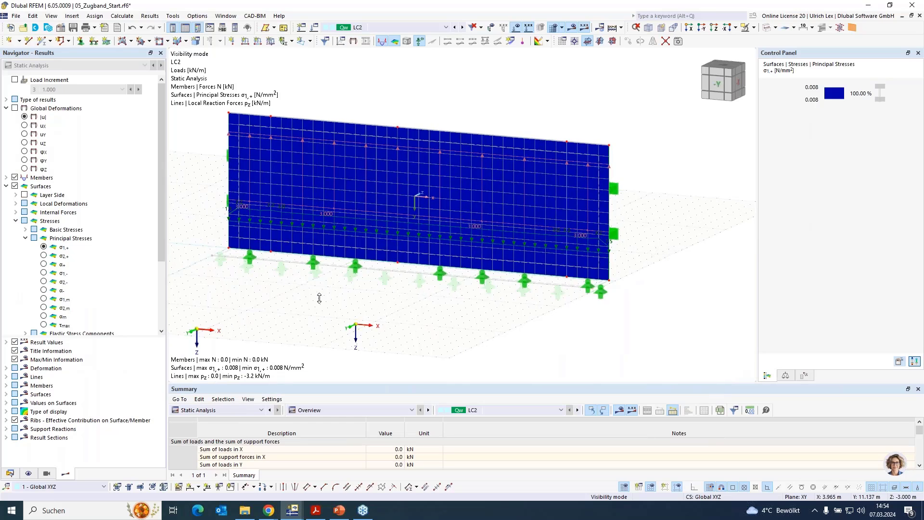
{"action": "scroll", "coordinate": [578, 250], "scroll_direction": "down", "scroll_amount": 1}
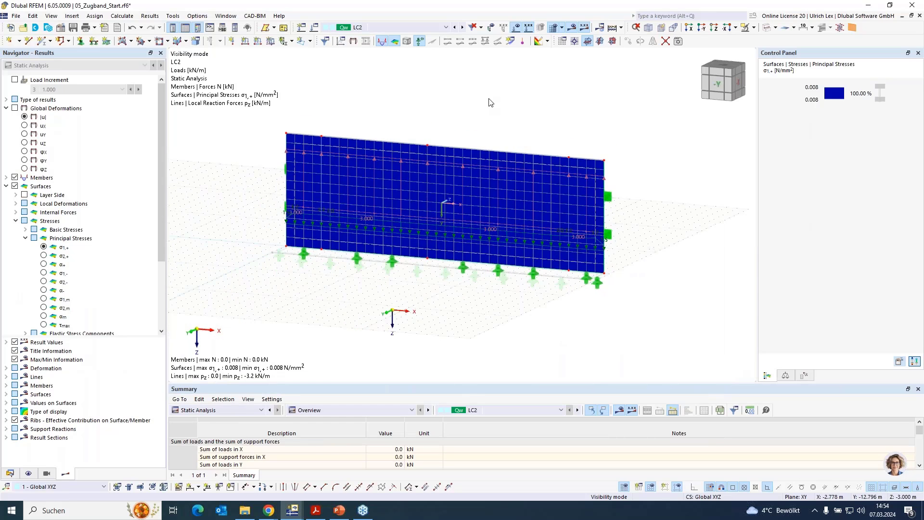
{"action": "scroll", "coordinate": [496, 104], "scroll_direction": "up", "scroll_amount": 2}
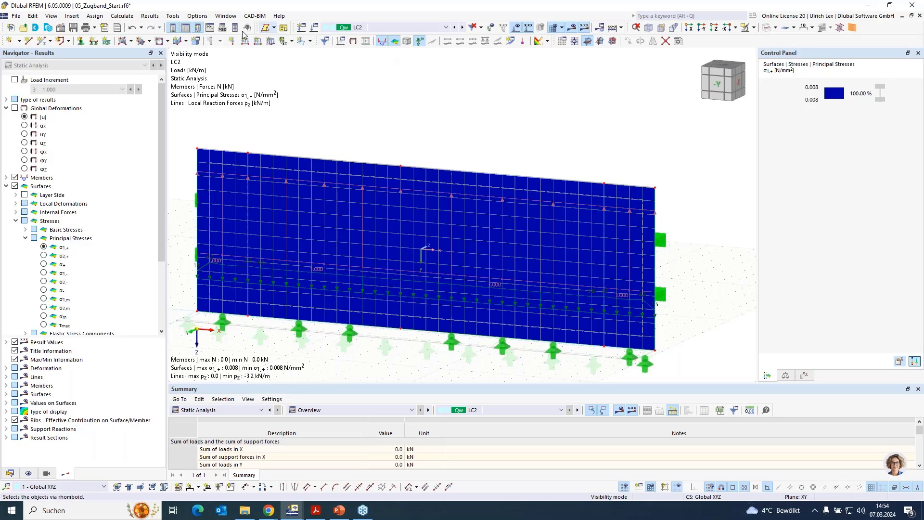
Step: Switch to the other RFEM window with the complete building model 01_EFH_End
{"action": "mouse_move", "coordinate": [292, 509]}
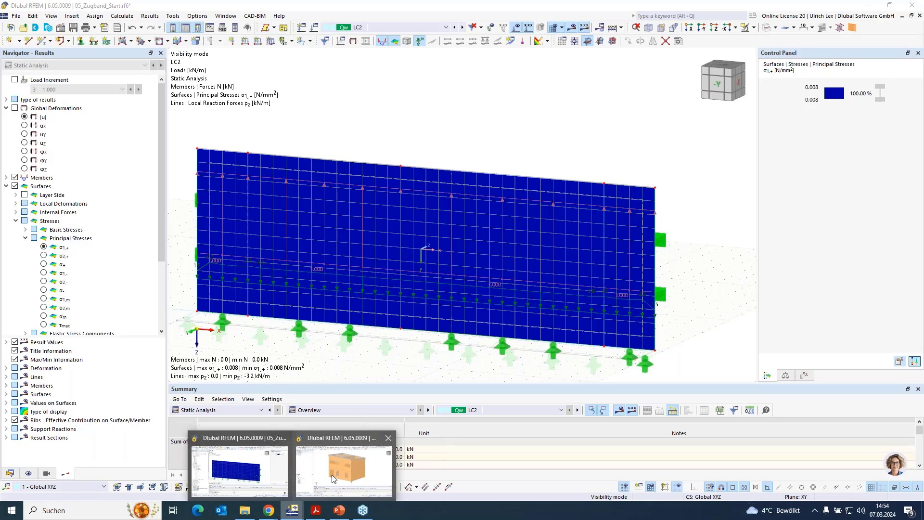
{"action": "left_click", "coordinate": [332, 477]}
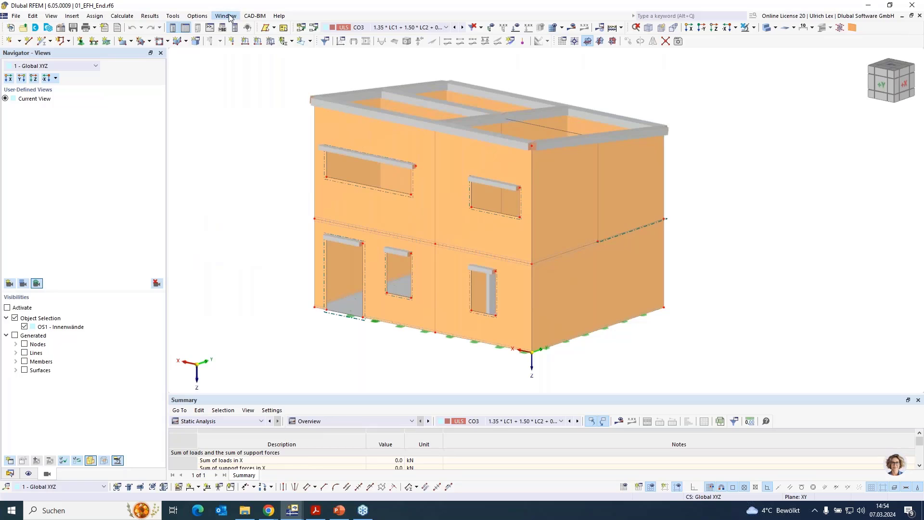
Step: Switch to the model 05_Zugband_End and examine the CO2 deformations and line support reactions of the wall
{"action": "left_click", "coordinate": [226, 15]}
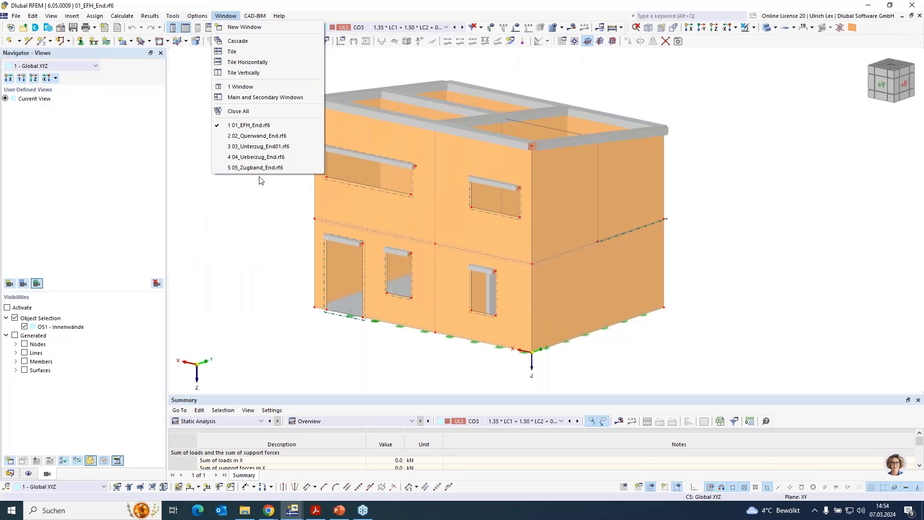
{"action": "left_click", "coordinate": [287, 168]}
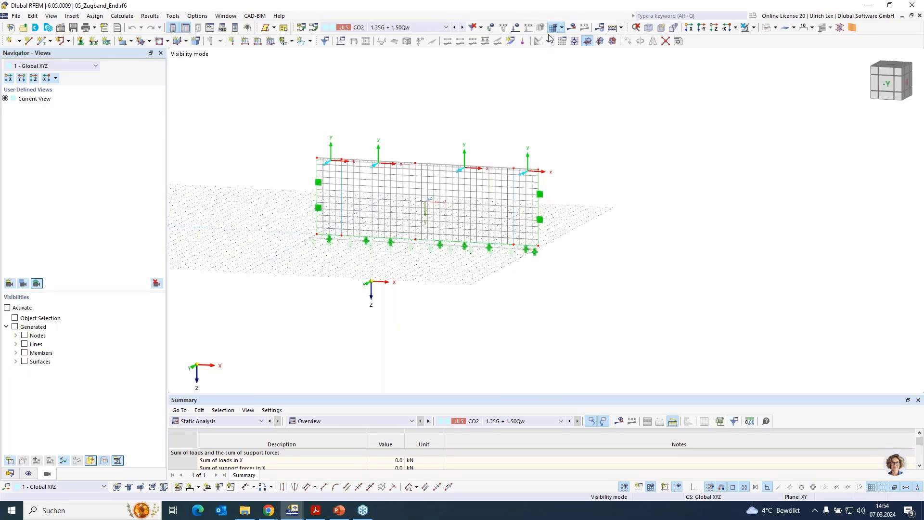
{"action": "left_click", "coordinate": [572, 28]}
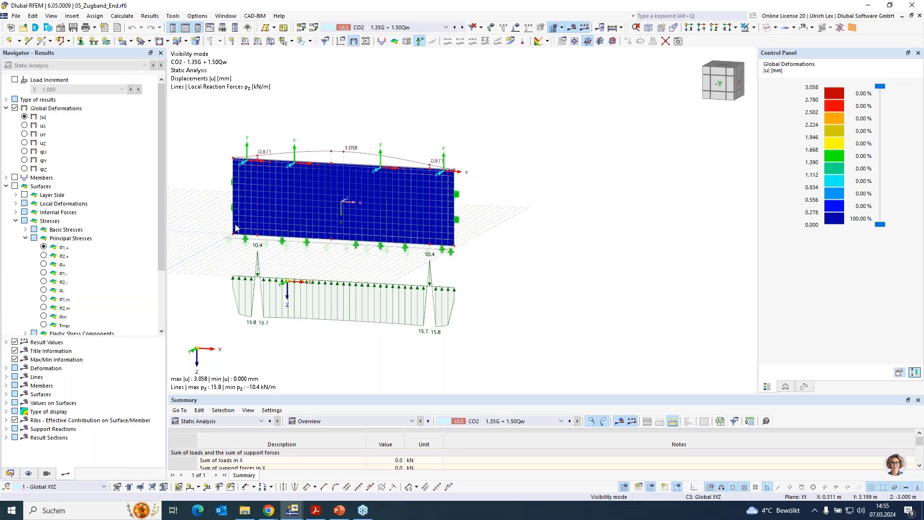
{"action": "scroll", "coordinate": [186, 161], "scroll_direction": "up", "scroll_amount": 4}
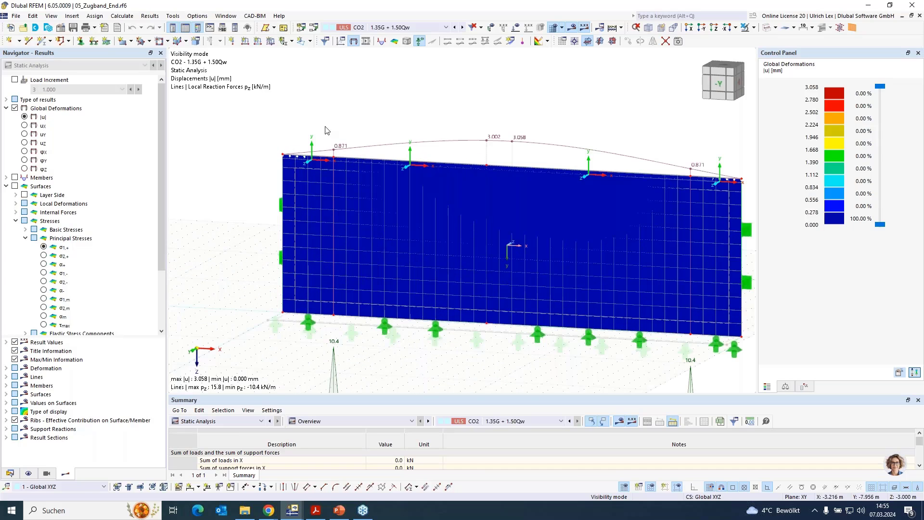
{"action": "scroll", "coordinate": [288, 117], "scroll_direction": "down", "scroll_amount": 3}
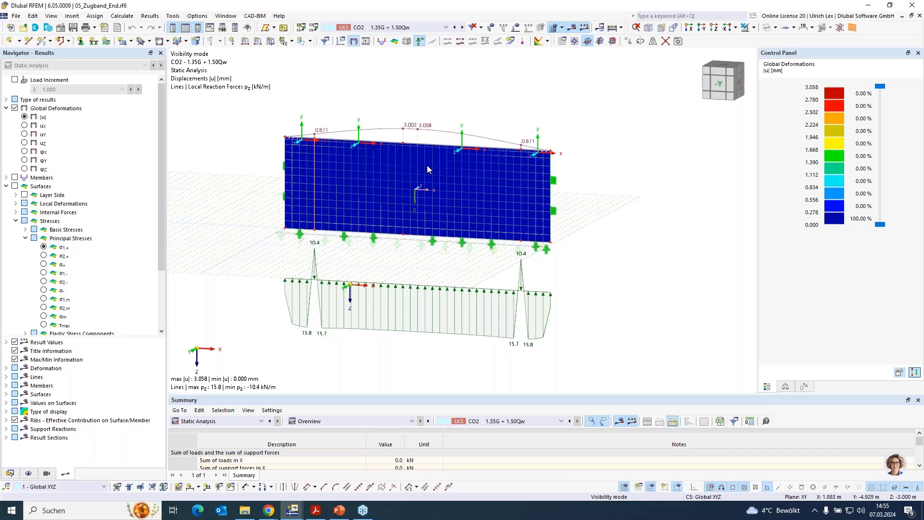
{"action": "scroll", "coordinate": [473, 93], "scroll_direction": "up", "scroll_amount": 2}
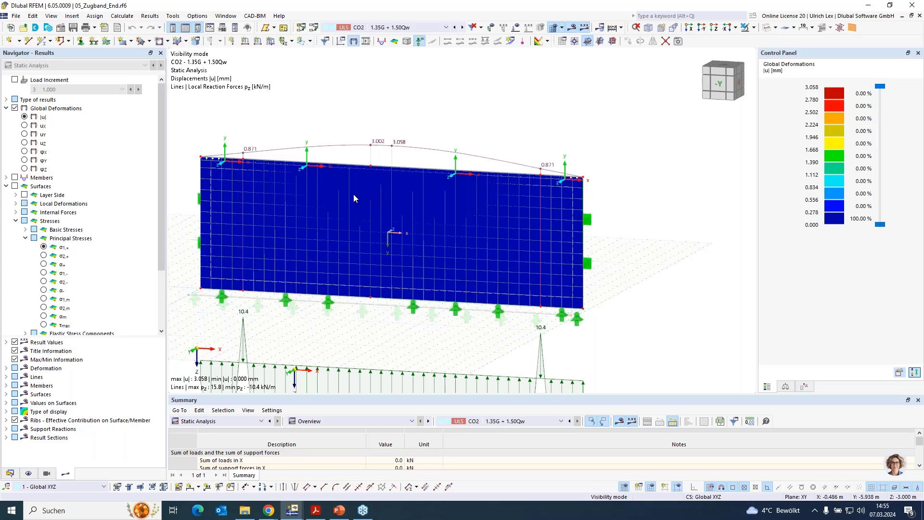
Step: Hide the results and check the uy nonlinearity of the line hinge along the wall's top edge without changing it
{"action": "left_click", "coordinate": [573, 29]}
{"action": "scroll", "coordinate": [457, 164], "scroll_direction": "up", "scroll_amount": 5}
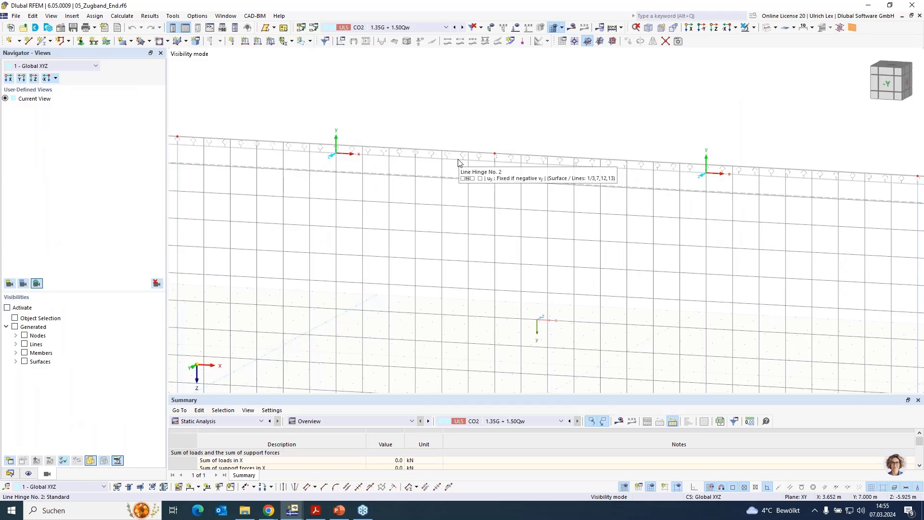
{"action": "left_click", "coordinate": [458, 163]}
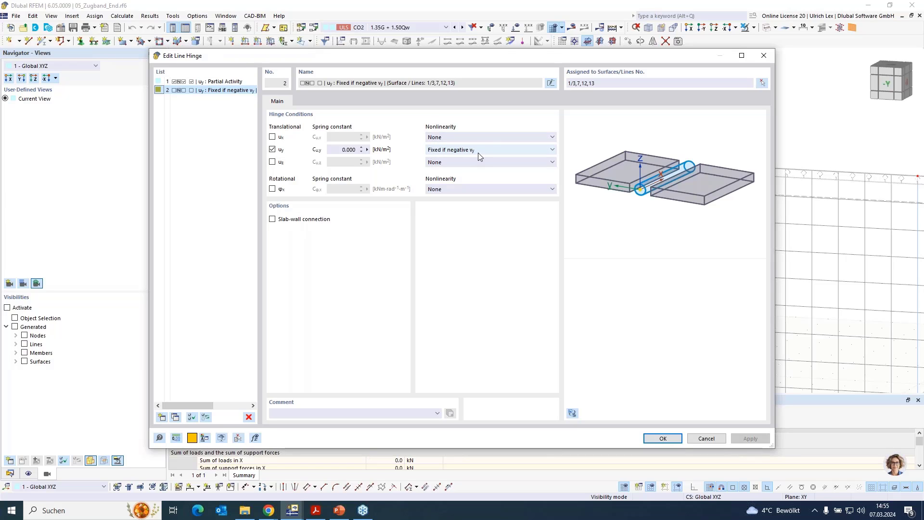
{"action": "left_click", "coordinate": [706, 438]}
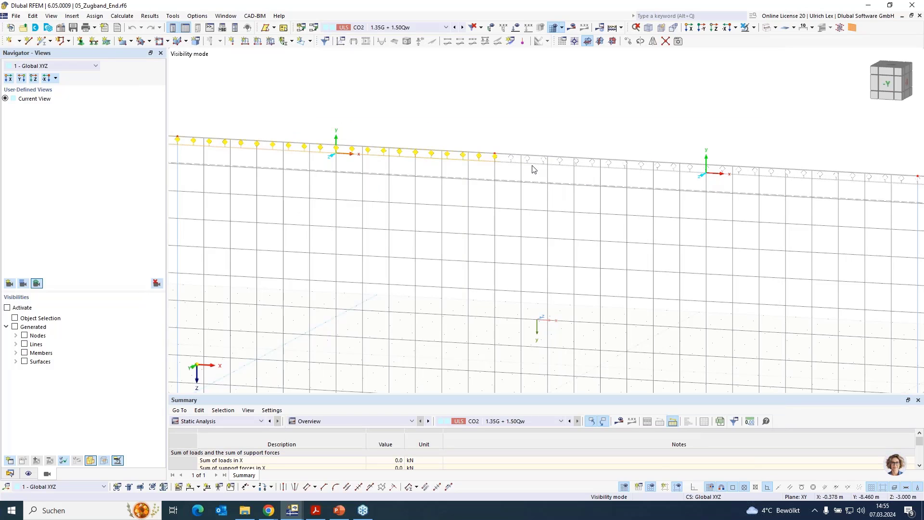
Step: Show the CO2 results again with the members rendered as solids and examine the reactions at the tension ties
{"action": "scroll", "coordinate": [435, 164], "scroll_direction": "down", "scroll_amount": 3}
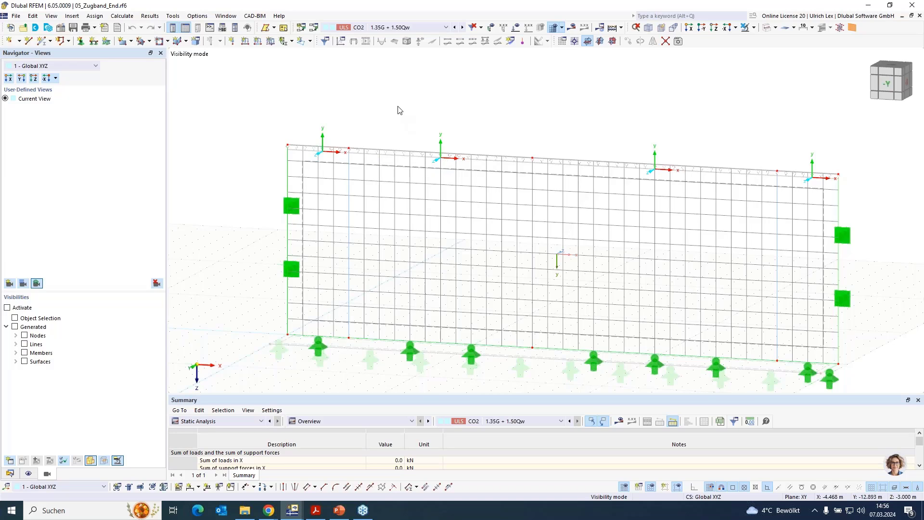
{"action": "left_click", "coordinate": [574, 28]}
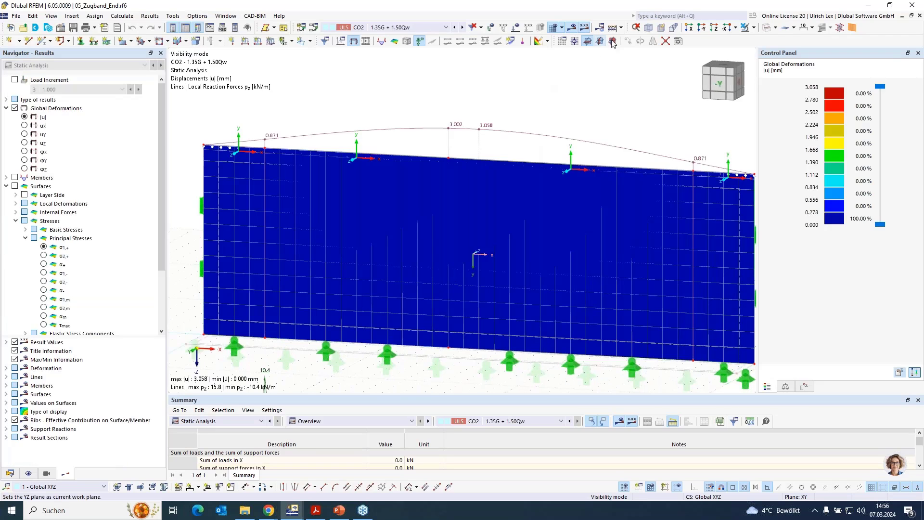
{"action": "left_click", "coordinate": [766, 28]}
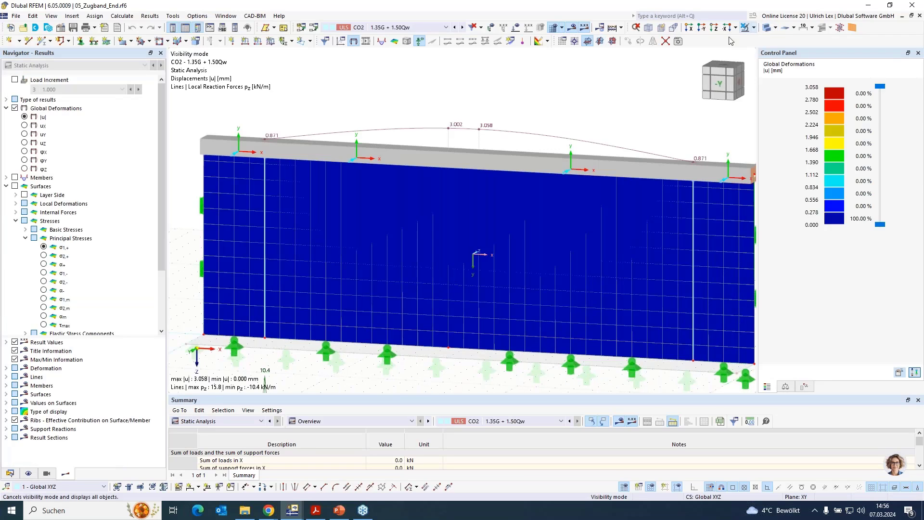
{"action": "scroll", "coordinate": [466, 104], "scroll_direction": "down", "scroll_amount": 2}
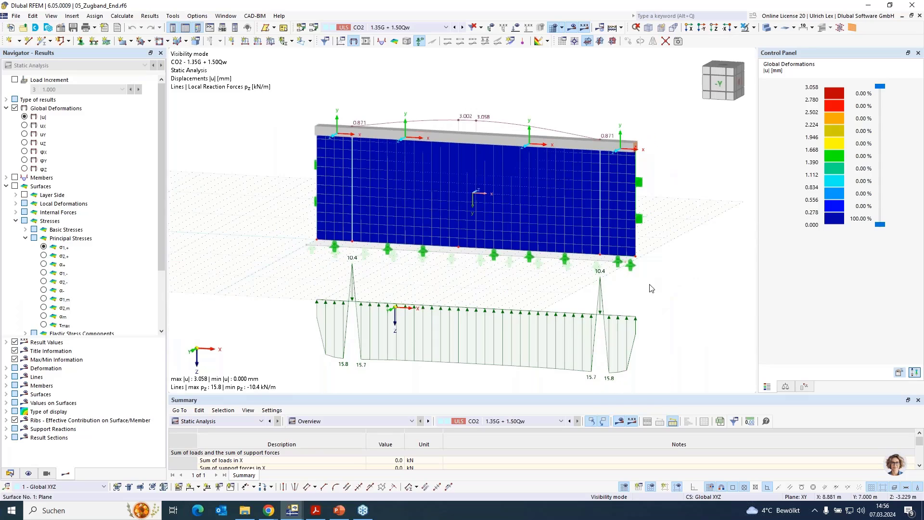
{"action": "scroll", "coordinate": [680, 299], "scroll_direction": "down", "scroll_amount": 2}
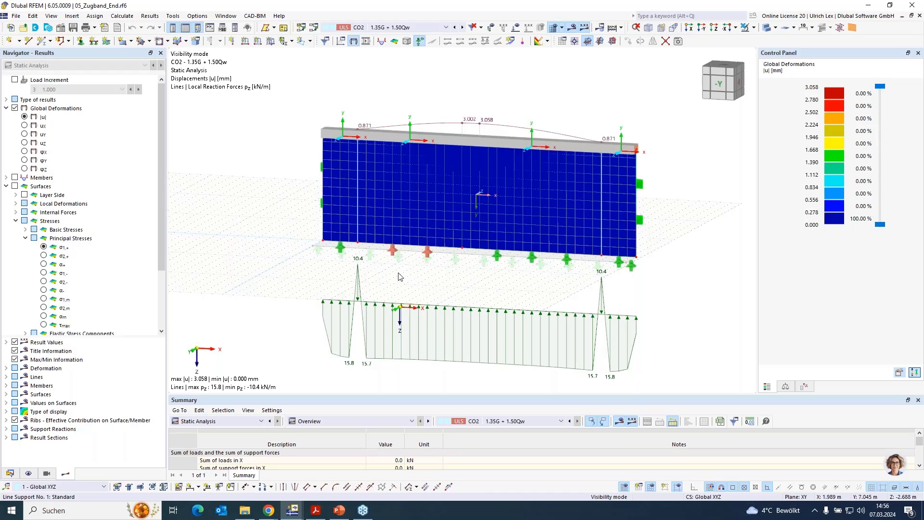
{"action": "scroll", "coordinate": [266, 268], "scroll_direction": "down", "scroll_amount": 1}
{"action": "scroll", "coordinate": [423, 229], "scroll_direction": "up", "scroll_amount": 1}
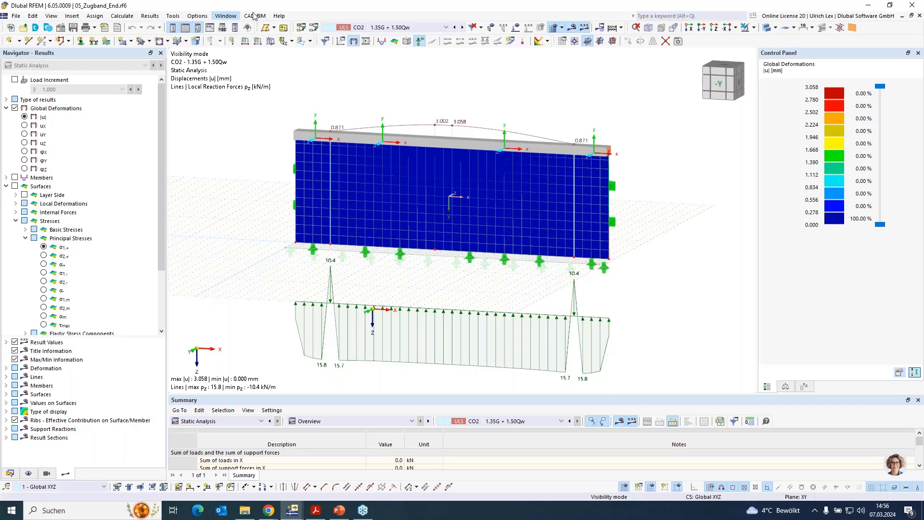
Step: Switch back to the complete building model 01_EFH_End and display the CO3 results from a rotated view
{"action": "left_click", "coordinate": [226, 15]}
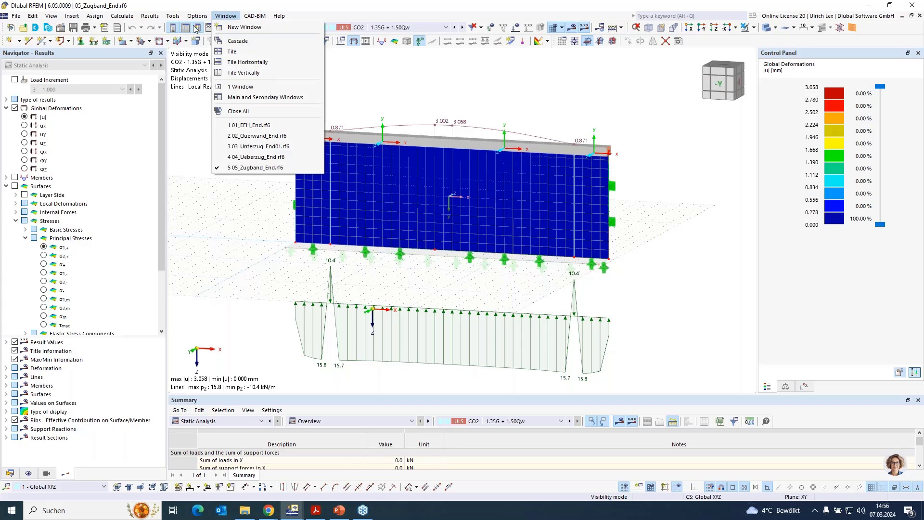
{"action": "left_click", "coordinate": [291, 126]}
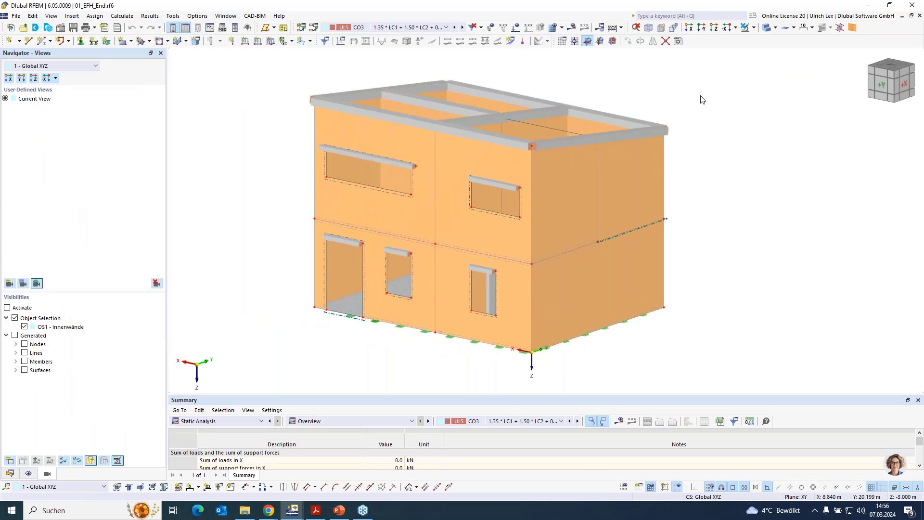
{"action": "middle_click_drag", "start_coordinate": [685, 270], "coordinate": [713, 270], "text": "ctrl"}
{"action": "right_click_drag", "start_coordinate": [713, 270], "coordinate": [712, 260]}
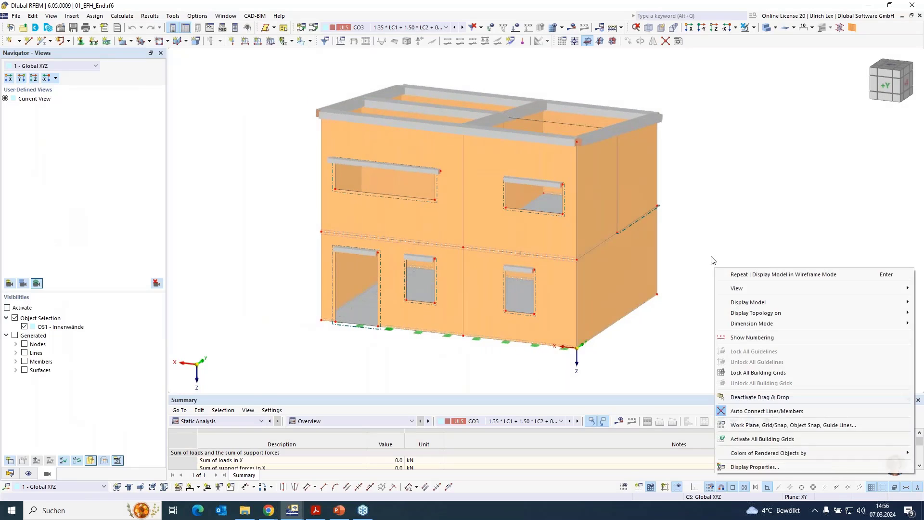
{"action": "left_click", "coordinate": [713, 91]}
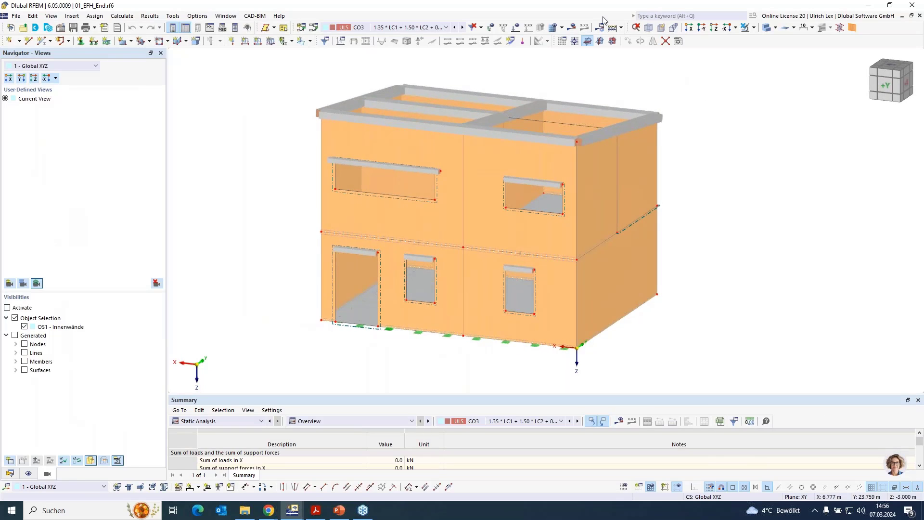
{"action": "left_click", "coordinate": [571, 27]}
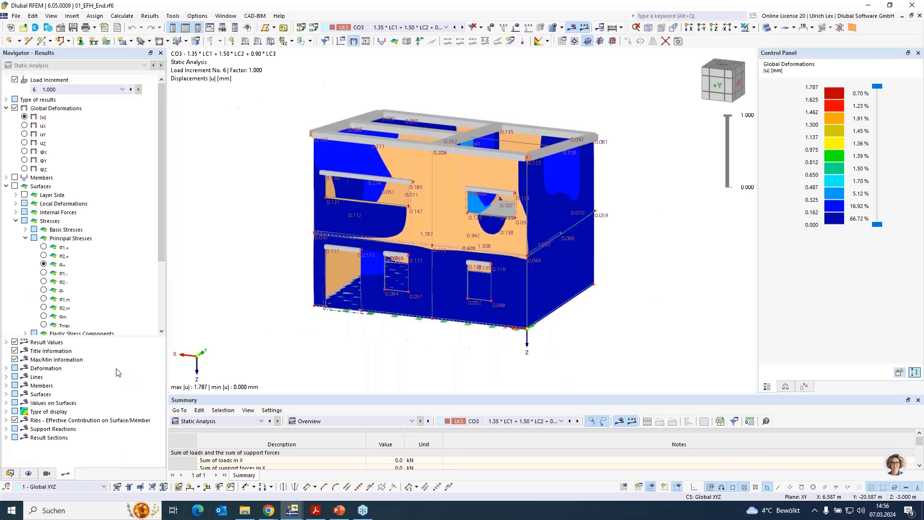
Step: Display the principal stresses σ2,+ on the building's surfaces
{"action": "scroll", "coordinate": [73, 281], "scroll_direction": "down", "scroll_amount": 4}
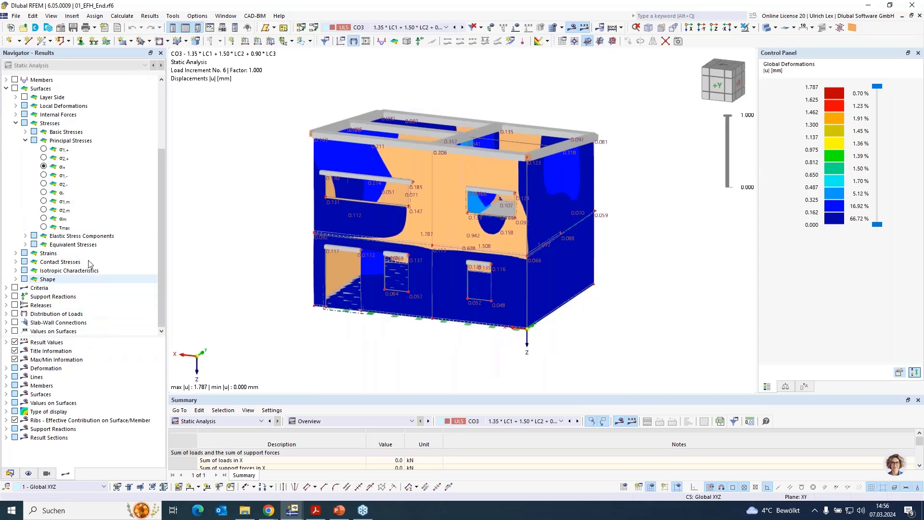
{"action": "scroll", "coordinate": [91, 231], "scroll_direction": "up", "scroll_amount": 1}
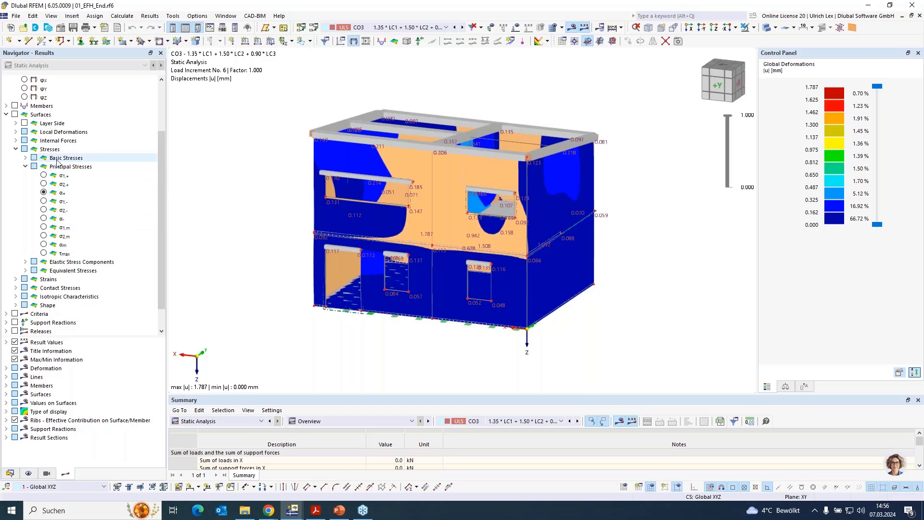
{"action": "left_click", "coordinate": [46, 175]}
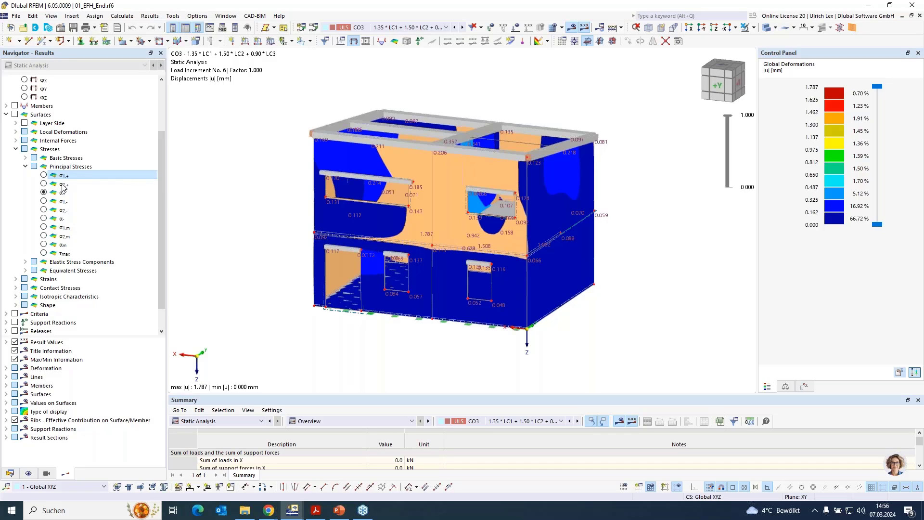
{"action": "left_click", "coordinate": [63, 185]}
{"action": "scroll", "coordinate": [83, 206], "scroll_direction": "down", "scroll_amount": 1}
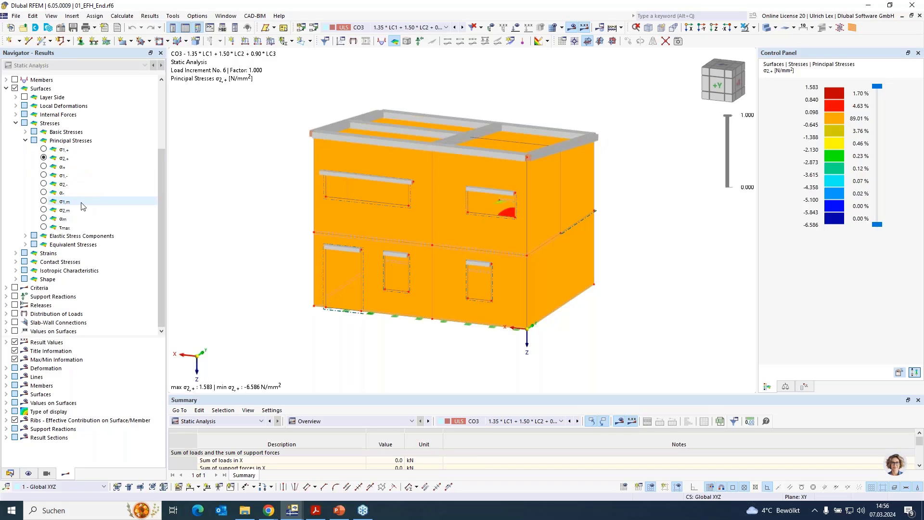
Step: Look through the available surface strain results, including the principal total strains
{"action": "left_click", "coordinate": [16, 253]}
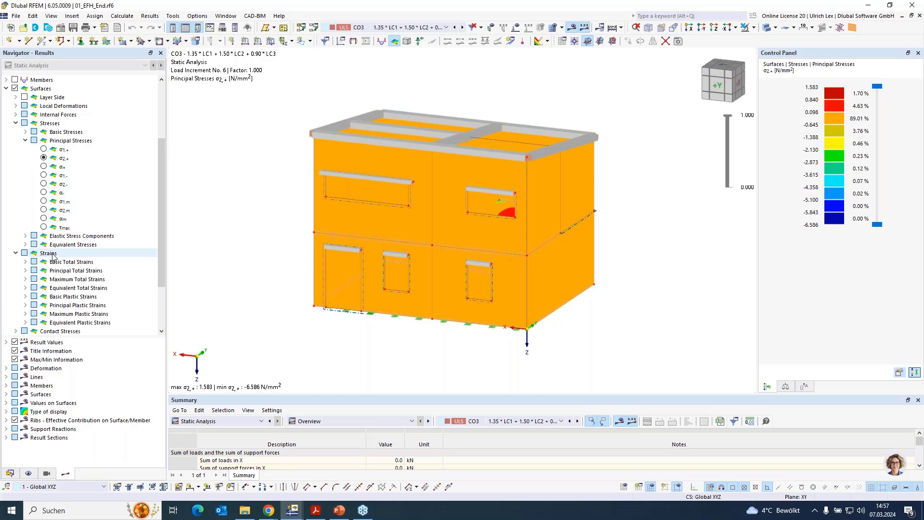
{"action": "left_click", "coordinate": [26, 271]}
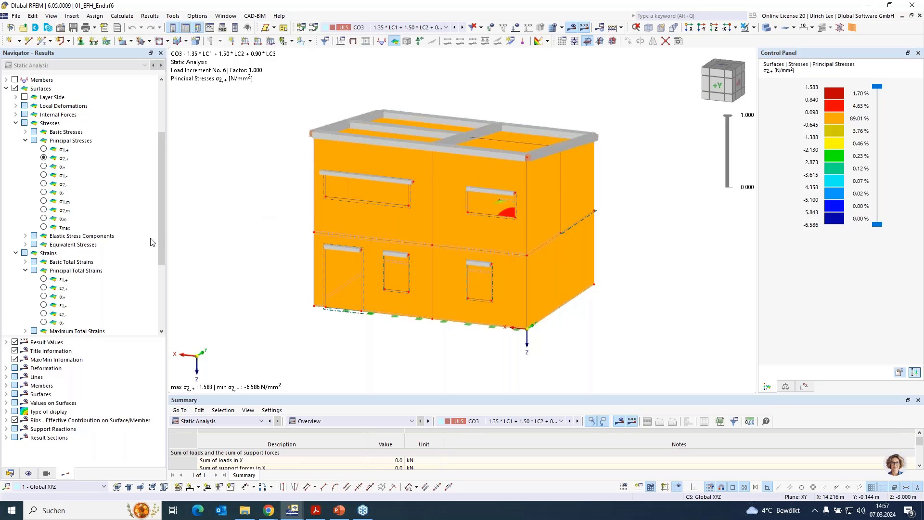
{"action": "scroll", "coordinate": [75, 248], "scroll_direction": "down", "scroll_amount": 1}
{"action": "scroll", "coordinate": [73, 250], "scroll_direction": "down", "scroll_amount": 4}
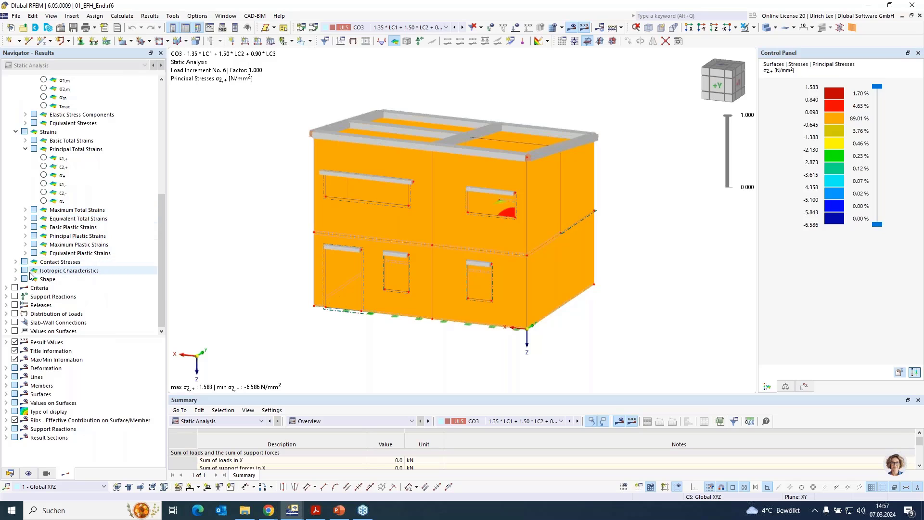
Step: Display the nonlinearity rate ηpl criterion and examine its distribution on the building's walls from several angles
{"action": "left_click", "coordinate": [14, 287]}
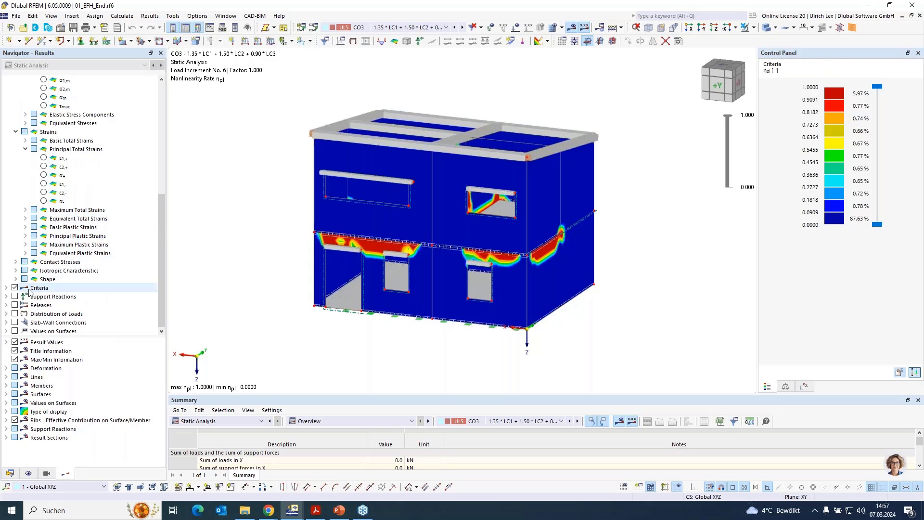
{"action": "left_click", "coordinate": [6, 288]}
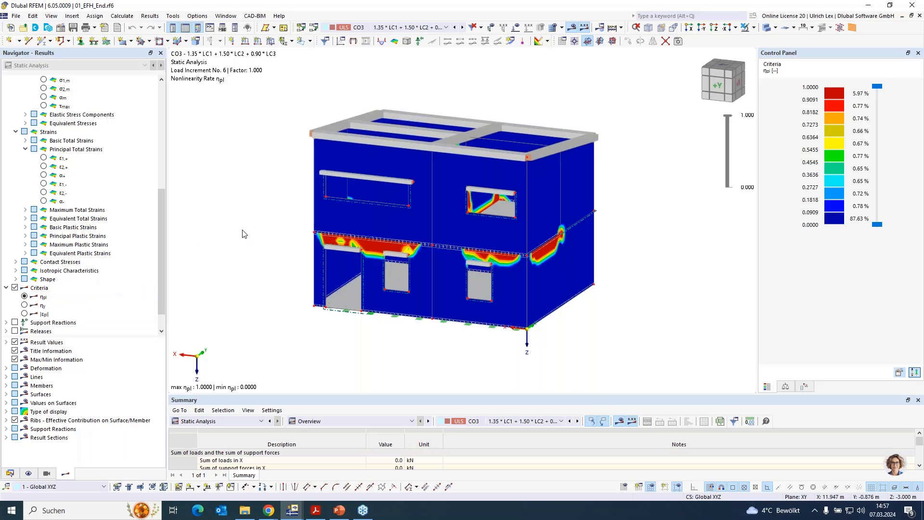
{"action": "middle_click_drag", "start_coordinate": [669, 272], "coordinate": [637, 308], "text": "ctrl"}
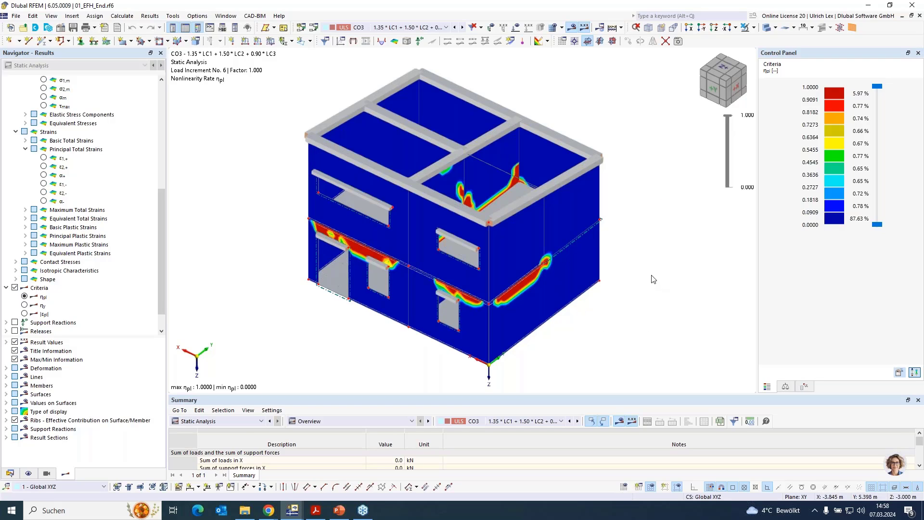
{"action": "middle_click_drag", "start_coordinate": [625, 338], "coordinate": [659, 268], "text": "ctrl"}
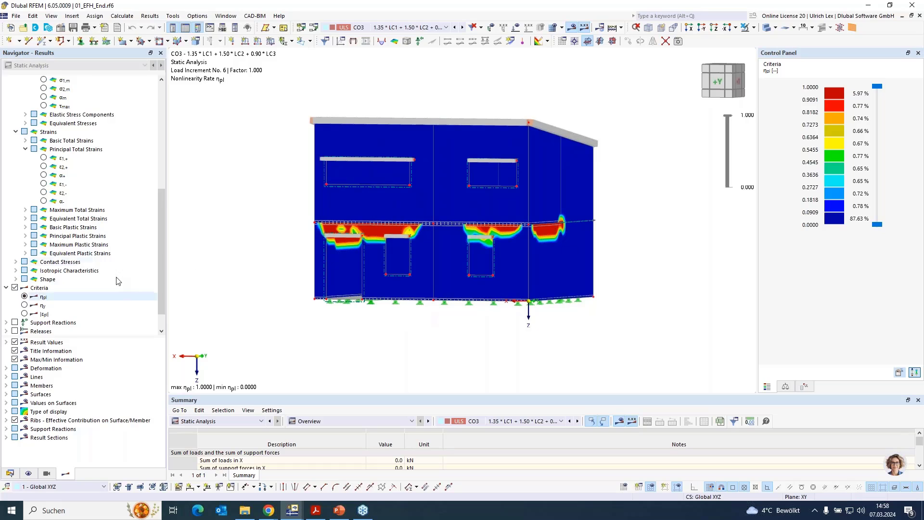
Step: Open printout report 1 of the building model, saving the FE mesh, results and printout reports in the automatic backup
{"action": "scroll", "coordinate": [115, 270], "scroll_direction": "down", "scroll_amount": 1}
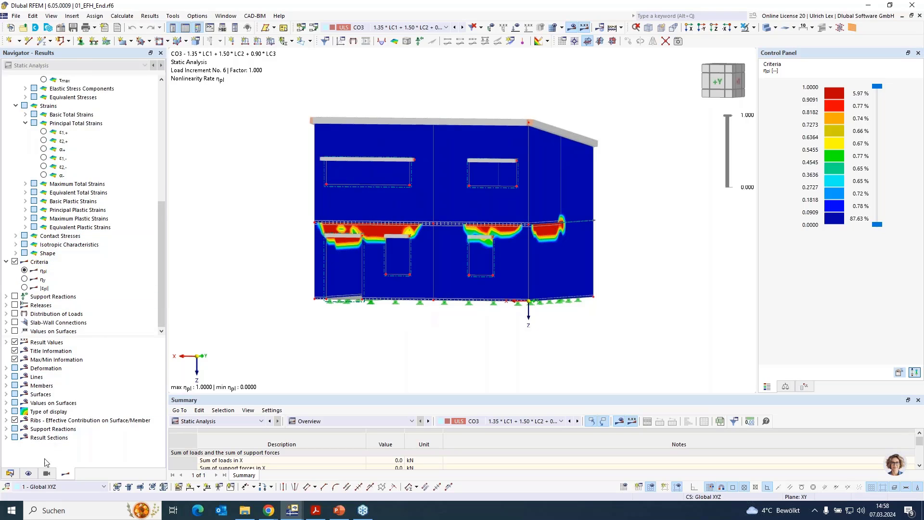
{"action": "left_click", "coordinate": [12, 474]}
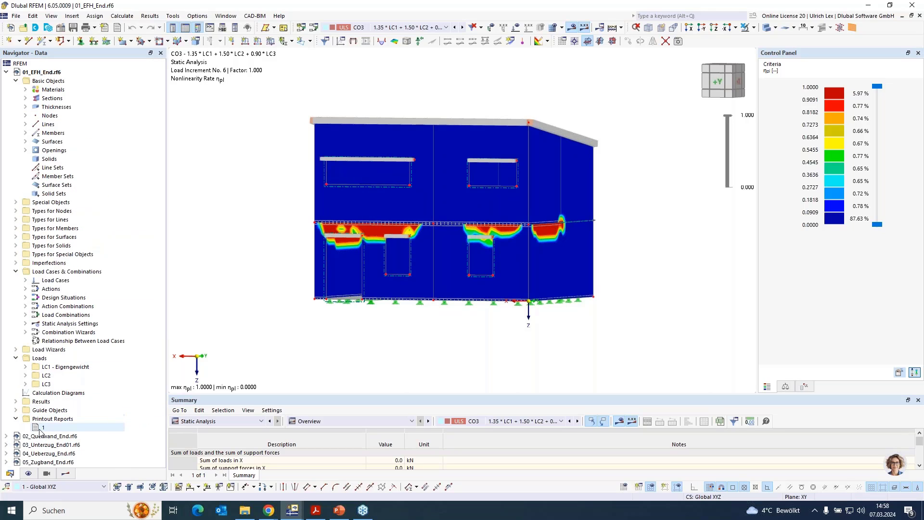
{"action": "left_click", "coordinate": [37, 429]}
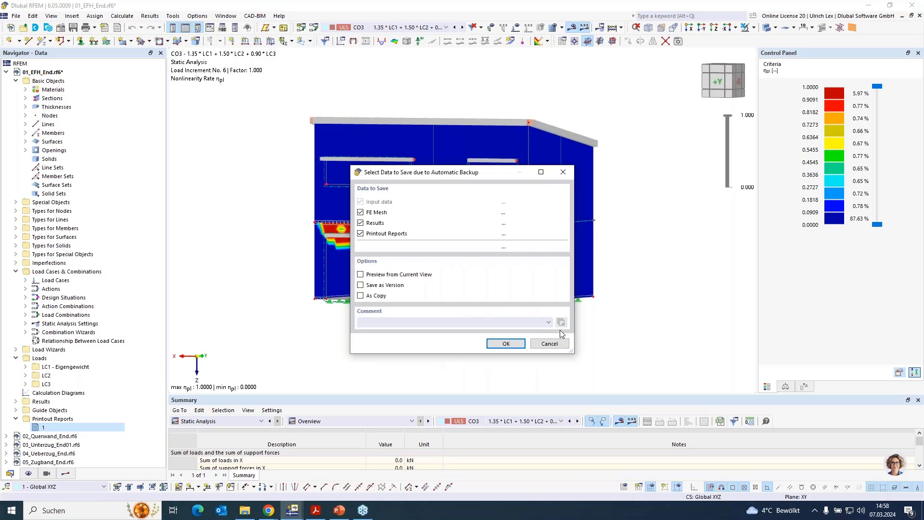
{"action": "left_click", "coordinate": [507, 343]}
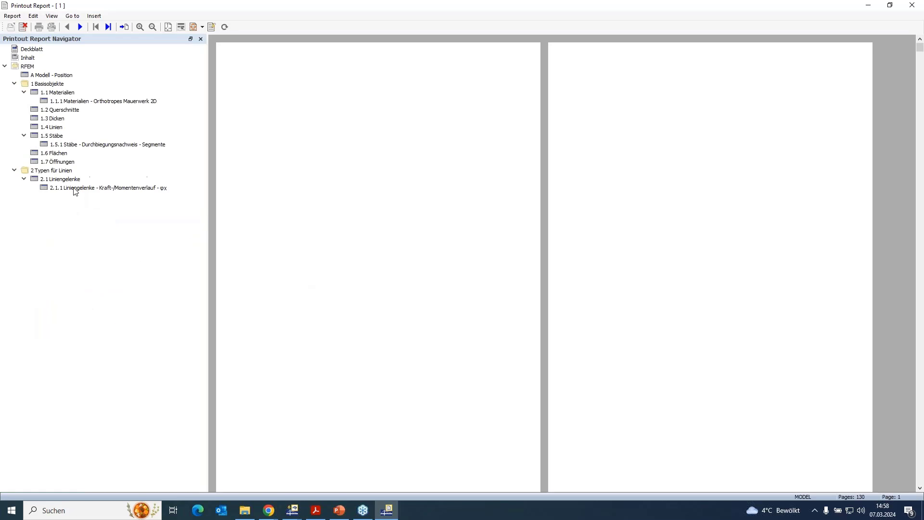
Step: Look over the report's first chapters and set the printout report's language to English
{"action": "scroll", "coordinate": [477, 226], "scroll_direction": "down", "scroll_amount": 6}
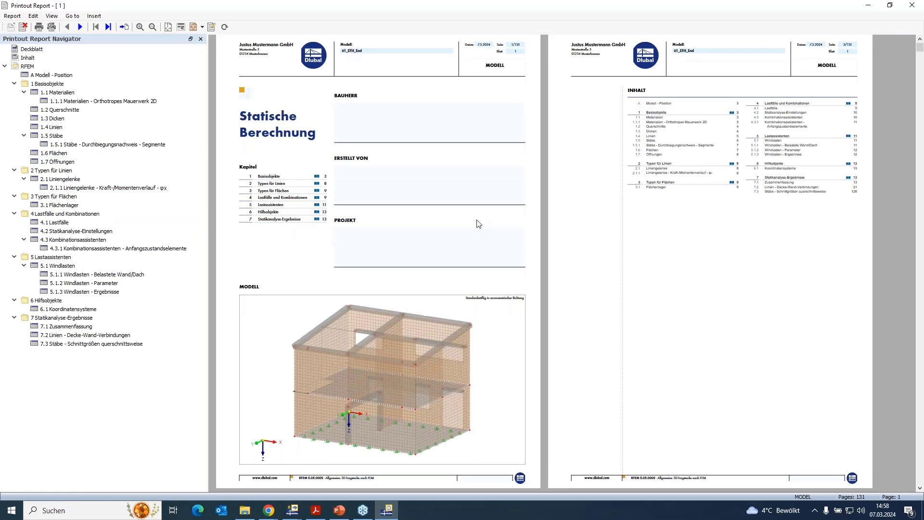
{"action": "scroll", "coordinate": [476, 243], "scroll_direction": "down", "scroll_amount": 4}
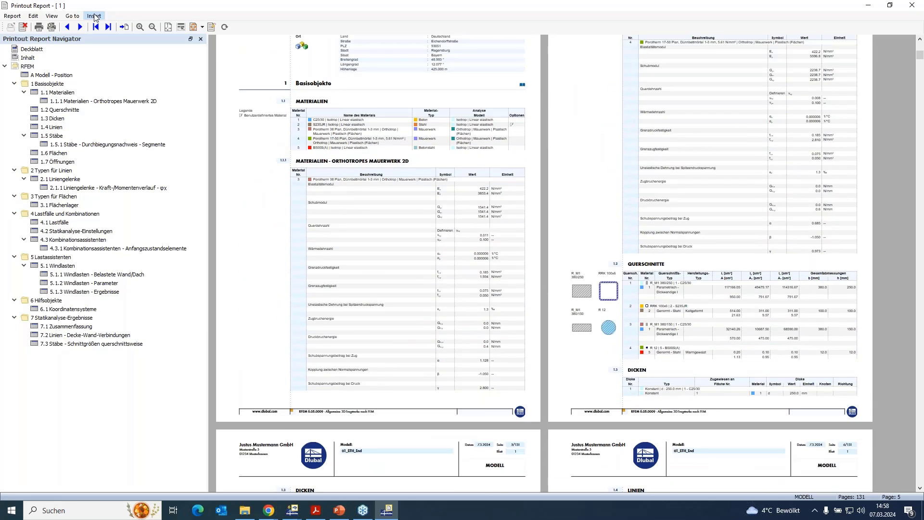
{"action": "left_click", "coordinate": [51, 18]}
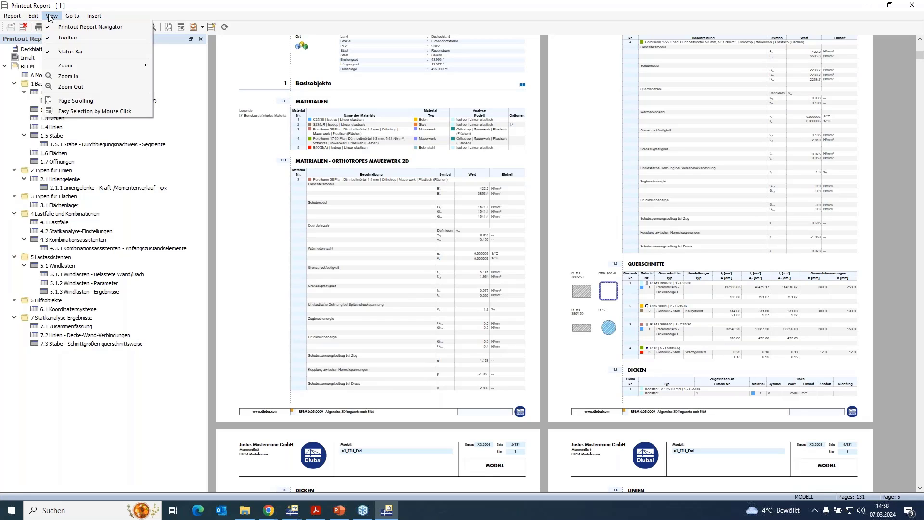
{"action": "mouse_move", "coordinate": [19, 18]}
{"action": "mouse_move", "coordinate": [68, 19]}
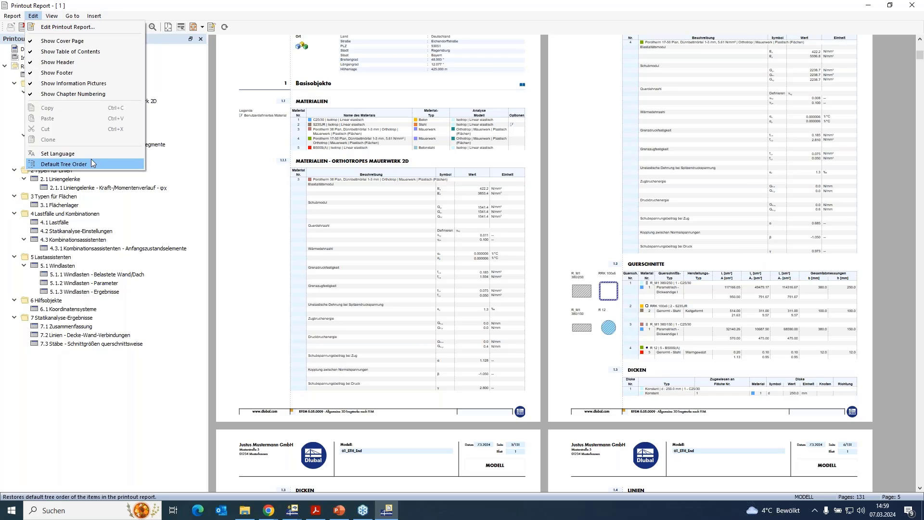
{"action": "left_click", "coordinate": [57, 154]}
{"action": "left_click", "coordinate": [416, 182]}
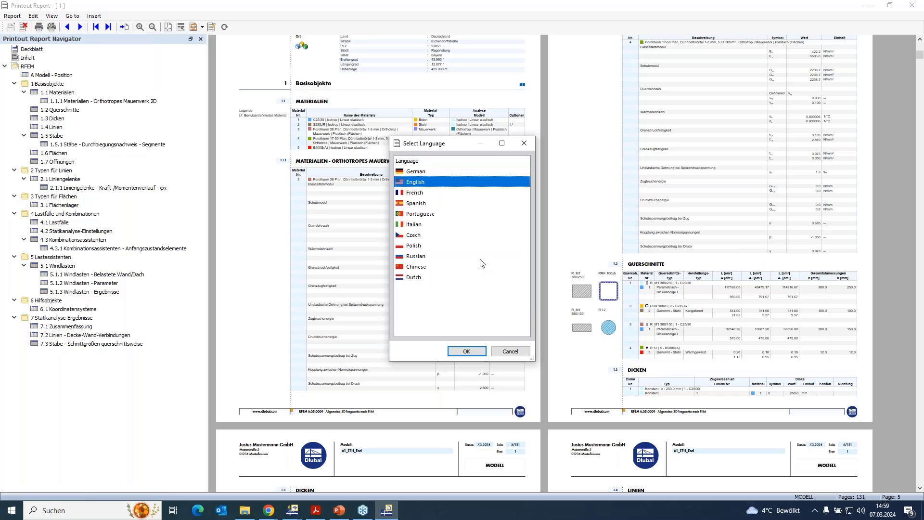
{"action": "left_click", "coordinate": [466, 350]}
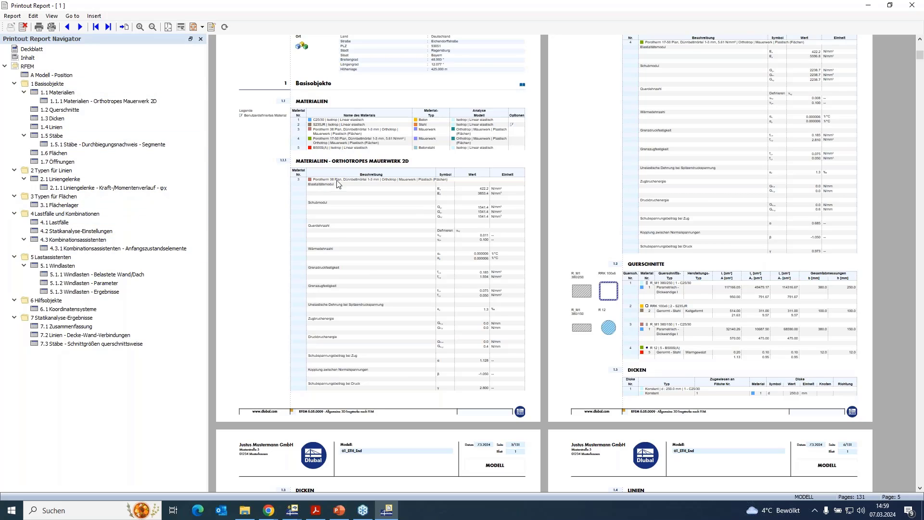
Step: Examine the material tables for orthotropic masonry 2D in chapter 1.1.1 of the report
{"action": "scroll", "coordinate": [344, 171], "scroll_direction": "down", "scroll_amount": 2}
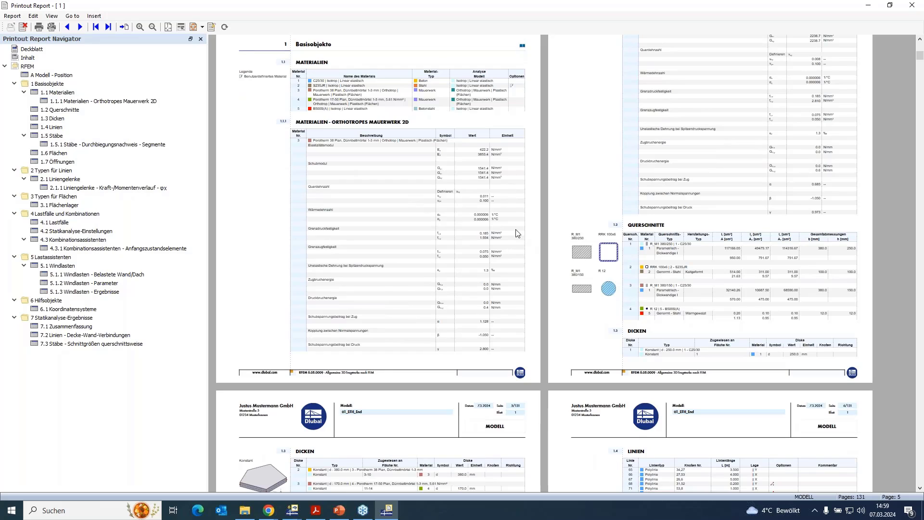
{"action": "left_click", "coordinate": [348, 256]}
{"action": "scroll", "coordinate": [388, 250], "scroll_direction": "up", "scroll_amount": 1, "text": "ctrl"}
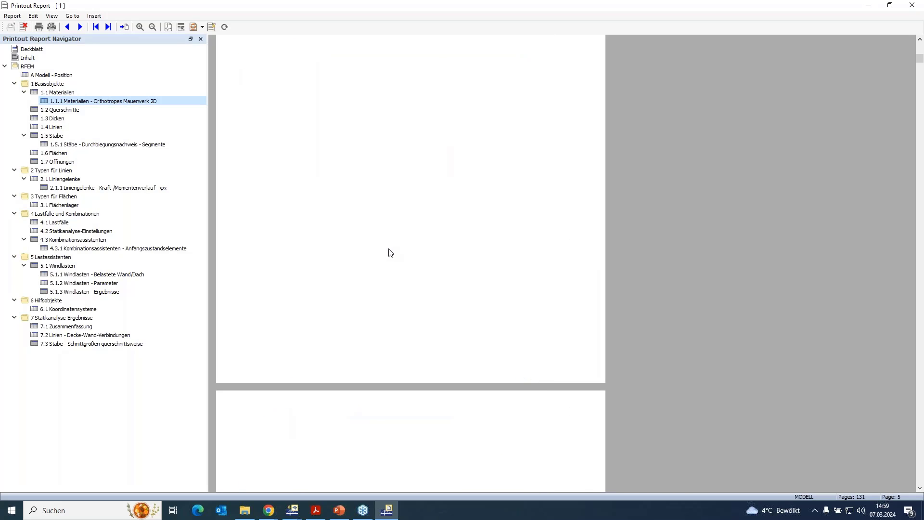
{"action": "scroll", "coordinate": [400, 262], "scroll_direction": "down", "scroll_amount": 5}
{"action": "scroll", "coordinate": [410, 266], "scroll_direction": "up", "scroll_amount": 10}
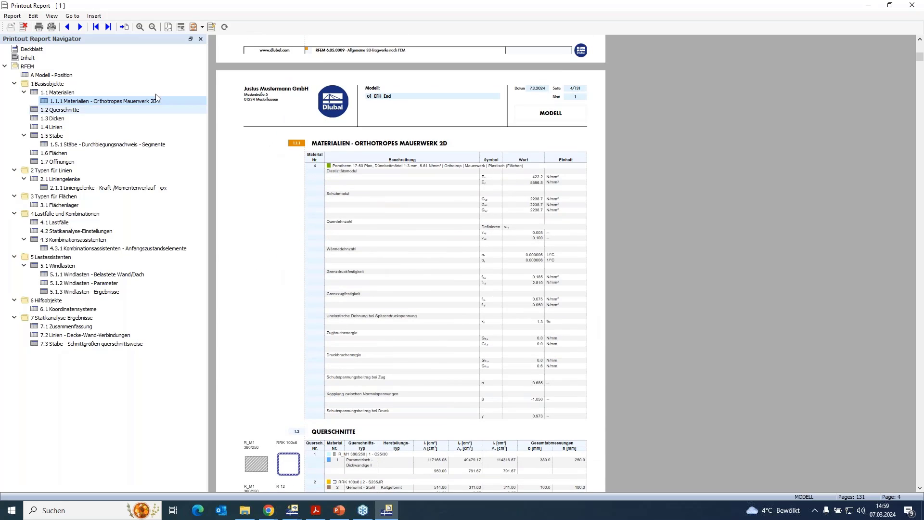
Step: Reapply English as the report language and close the printout report, declining the automatic backup
{"action": "left_click", "coordinate": [33, 16]}
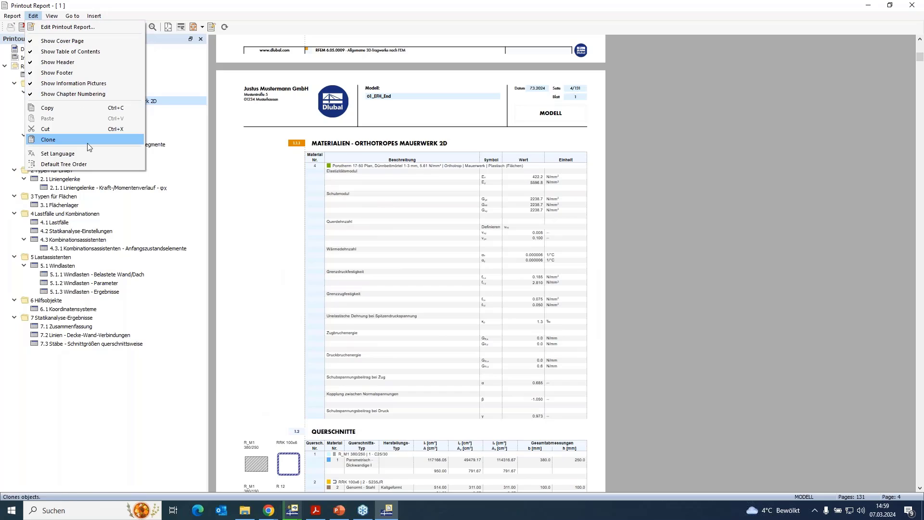
{"action": "left_click", "coordinate": [79, 154]}
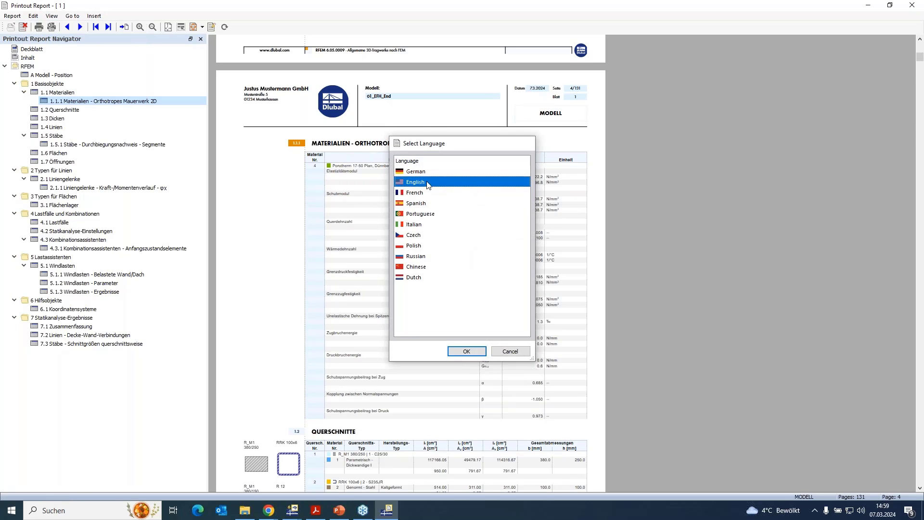
{"action": "key", "text": "Return"}
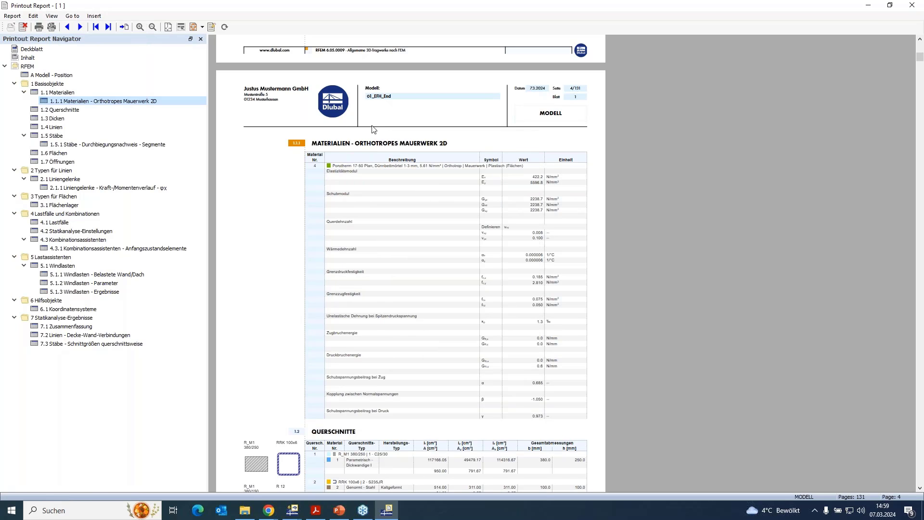
{"action": "left_click", "coordinate": [45, 111]}
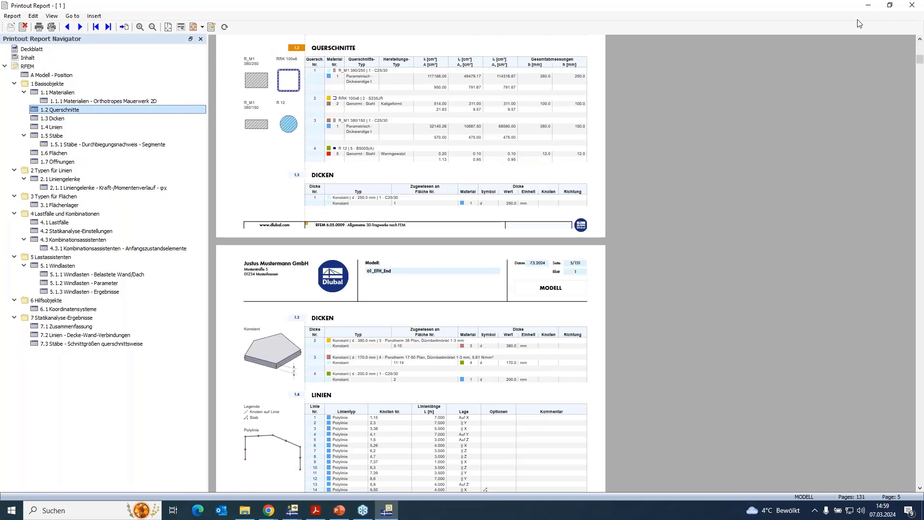
{"action": "left_click", "coordinate": [911, 5]}
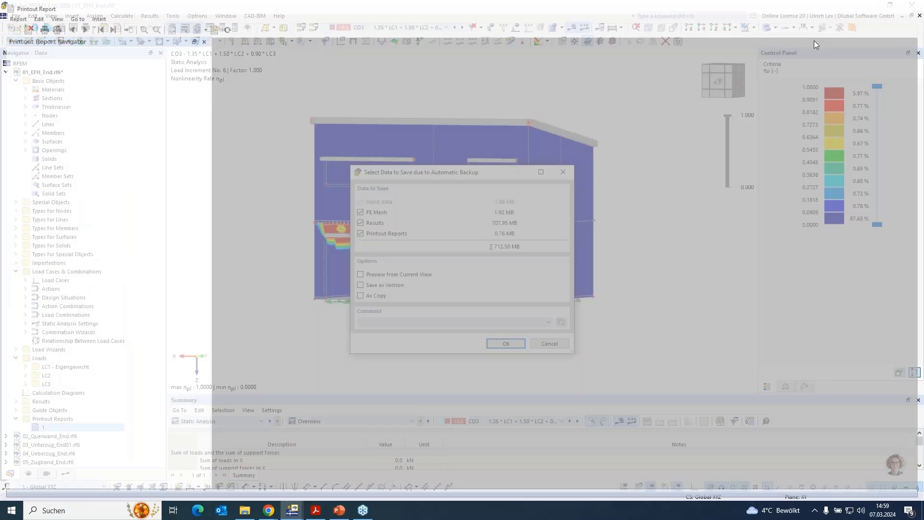
{"action": "left_click", "coordinate": [556, 344]}
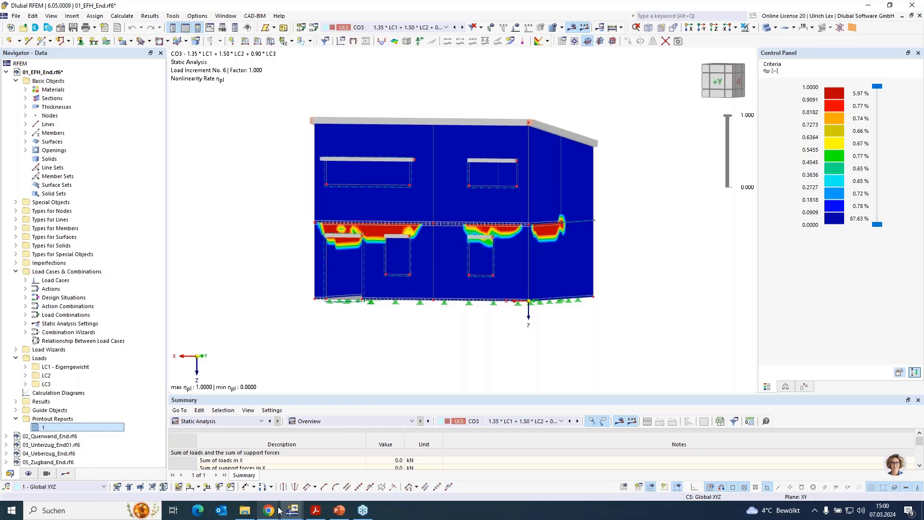
Step: Switch to the English printout report and examine its Basic Objects chapter, especially the orthotropic masonry 2D material properties
{"action": "mouse_move", "coordinate": [289, 511]}
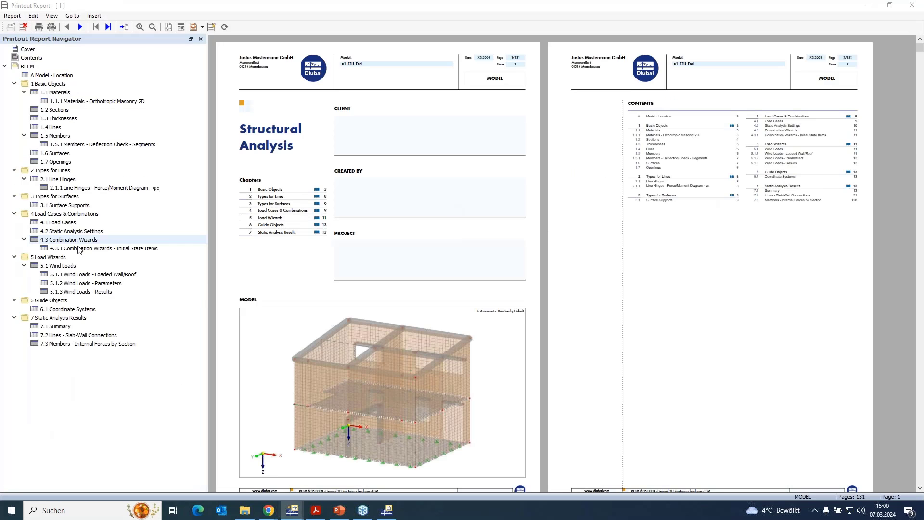
{"action": "scroll", "coordinate": [420, 225], "scroll_direction": "down", "scroll_amount": 4}
{"action": "scroll", "coordinate": [420, 225], "scroll_direction": "down", "scroll_amount": 7}
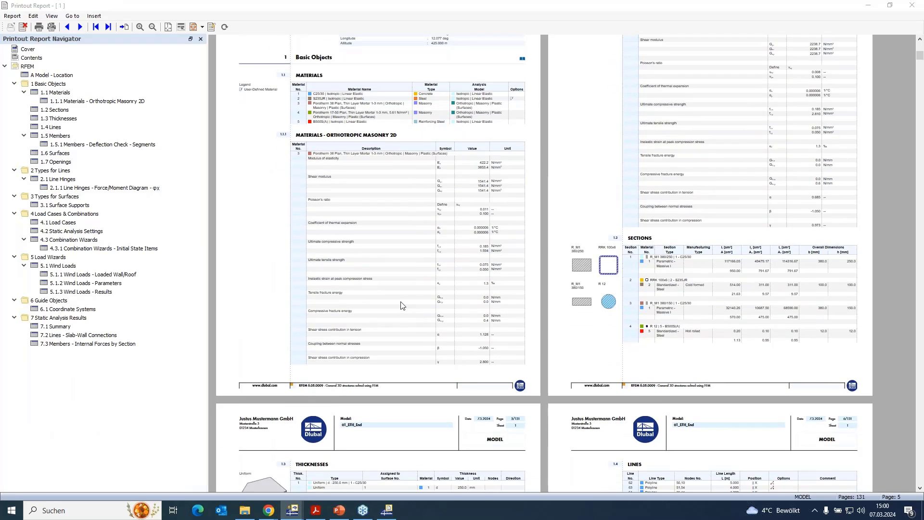
{"action": "scroll", "coordinate": [402, 305], "scroll_direction": "up", "scroll_amount": 1, "text": "ctrl"}
{"action": "scroll", "coordinate": [436, 236], "scroll_direction": "up", "scroll_amount": 2}
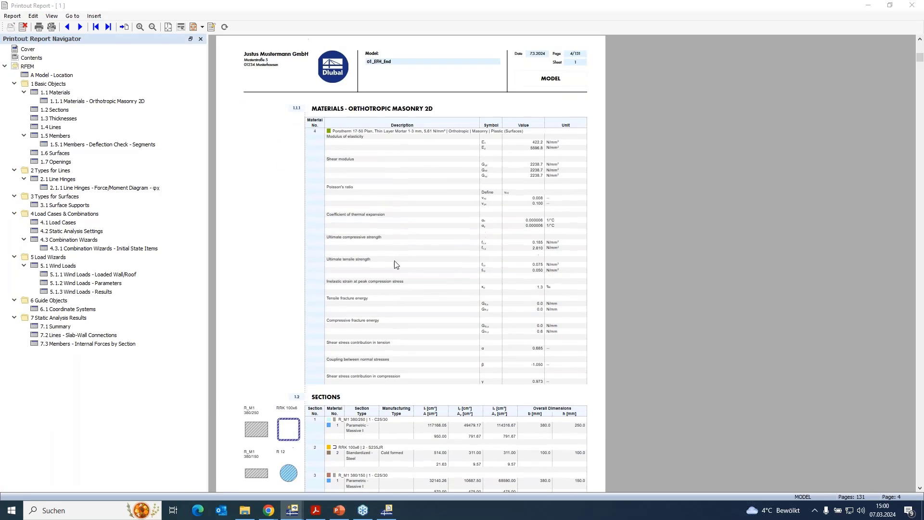
{"action": "scroll", "coordinate": [396, 261], "scroll_direction": "up", "scroll_amount": 1, "text": "ctrl"}
{"action": "scroll", "coordinate": [533, 284], "scroll_direction": "up", "scroll_amount": 1, "text": "ctrl"}
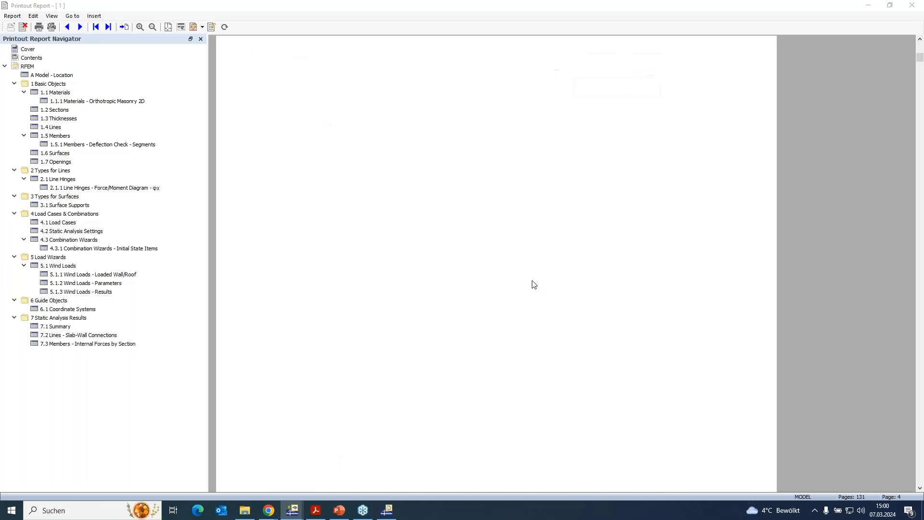
{"action": "scroll", "coordinate": [535, 285], "scroll_direction": "down", "scroll_amount": 2}
{"action": "scroll", "coordinate": [535, 285], "scroll_direction": "down", "scroll_amount": 1}
{"action": "scroll", "coordinate": [640, 269], "scroll_direction": "up", "scroll_amount": 1}
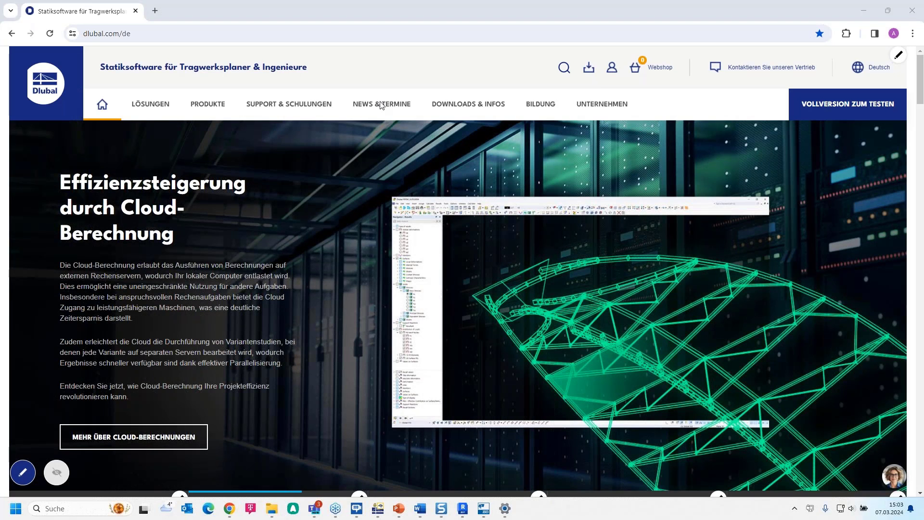
Step: On the Dlubal website in the browser, change the language to English and open the webinars overview
{"action": "mouse_move", "coordinate": [380, 105]}
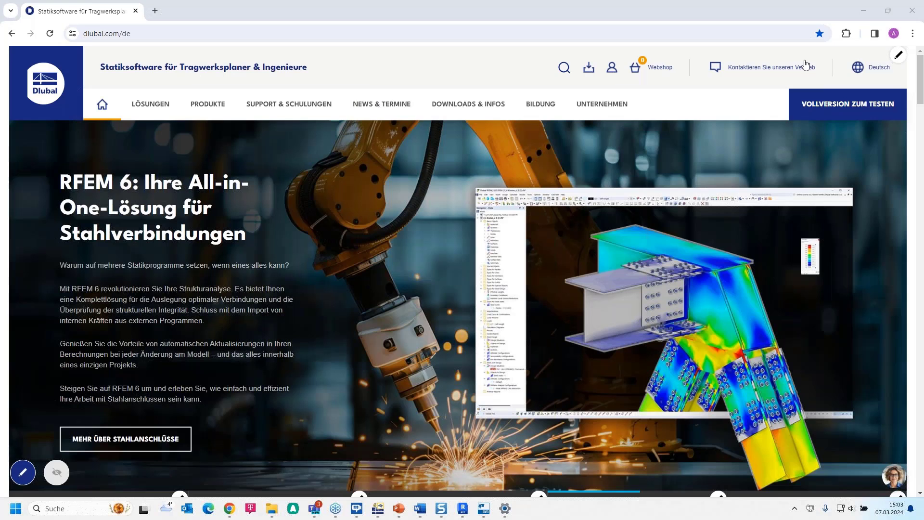
{"action": "mouse_move", "coordinate": [878, 71]}
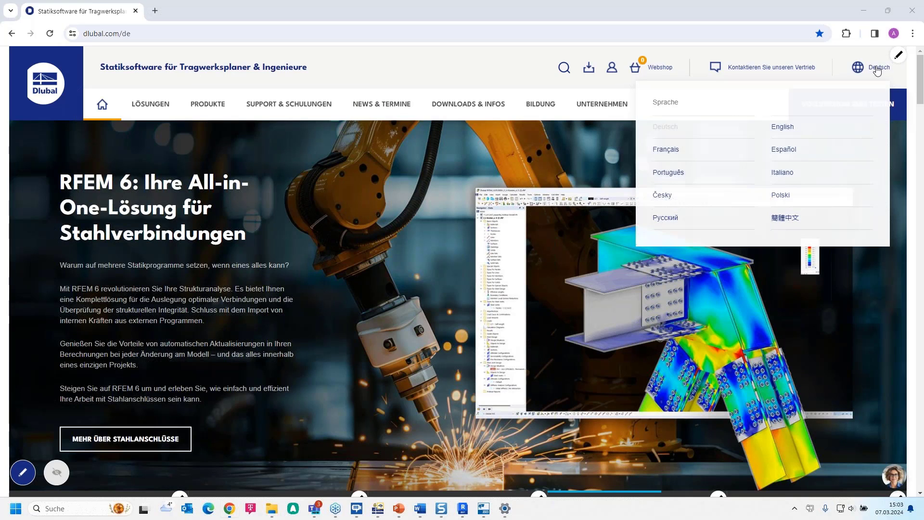
{"action": "left_click", "coordinate": [782, 127]}
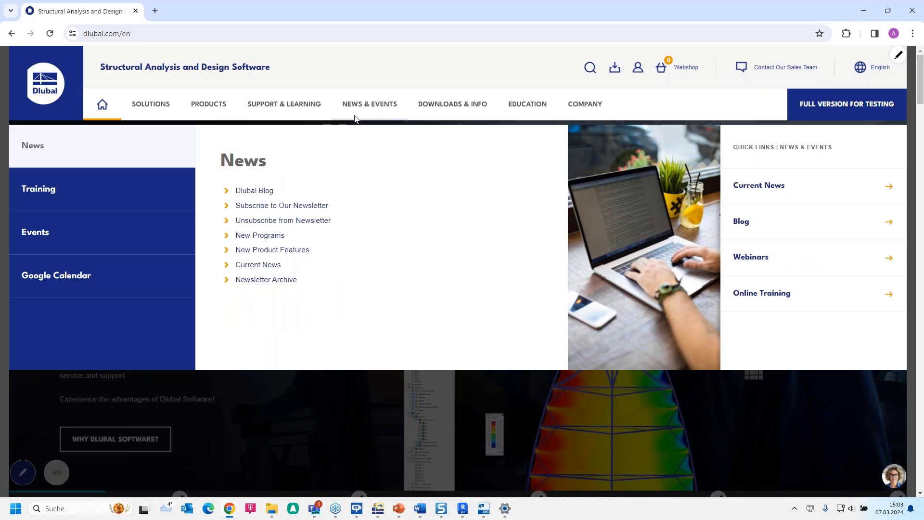
{"action": "mouse_move", "coordinate": [72, 241]}
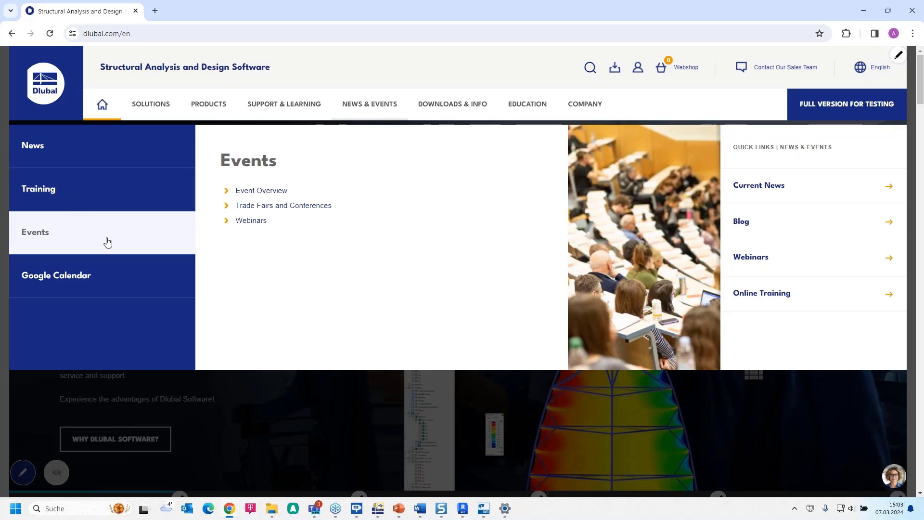
{"action": "left_click", "coordinate": [252, 221]}
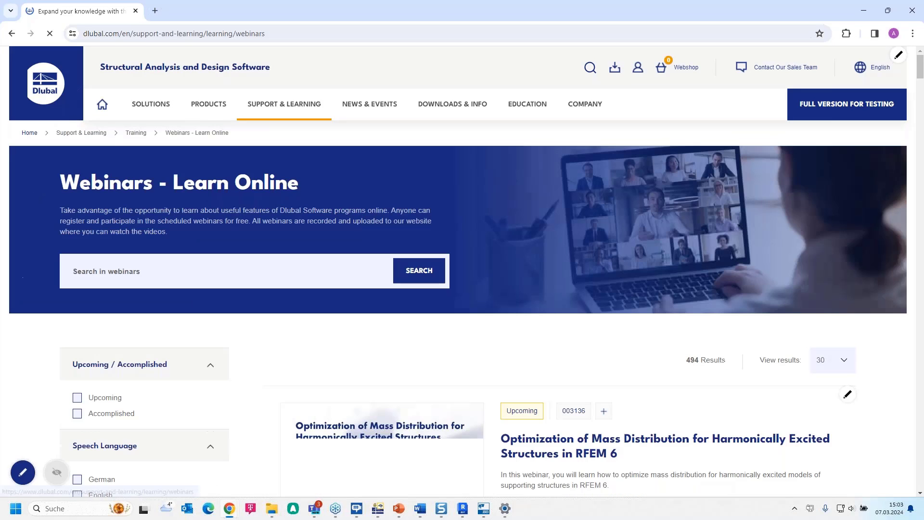
Step: Find the accomplished webinar "Design of Masonry Structures in RFEM 6 Using FE Analysis" and open its page
{"action": "scroll", "coordinate": [512, 326], "scroll_direction": "down", "scroll_amount": 4}
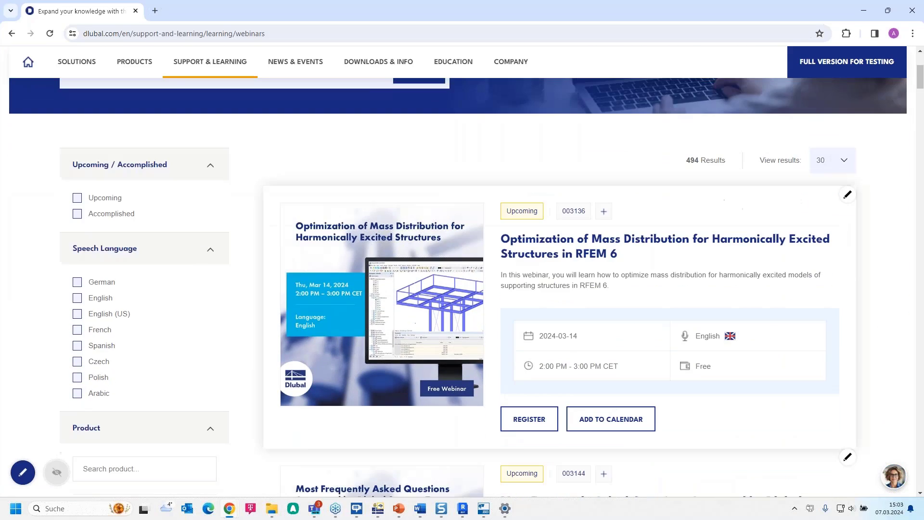
{"action": "scroll", "coordinate": [576, 251], "scroll_direction": "down", "scroll_amount": 9}
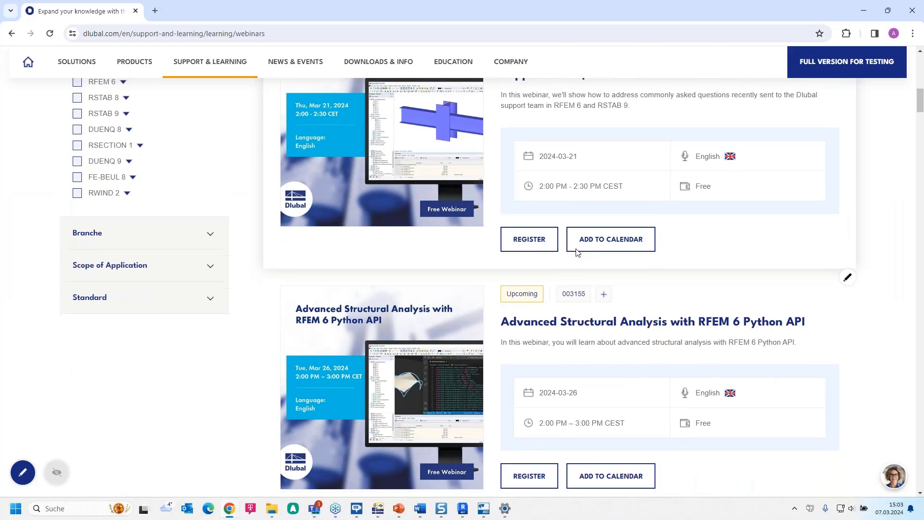
{"action": "scroll", "coordinate": [576, 251], "scroll_direction": "down", "scroll_amount": 15}
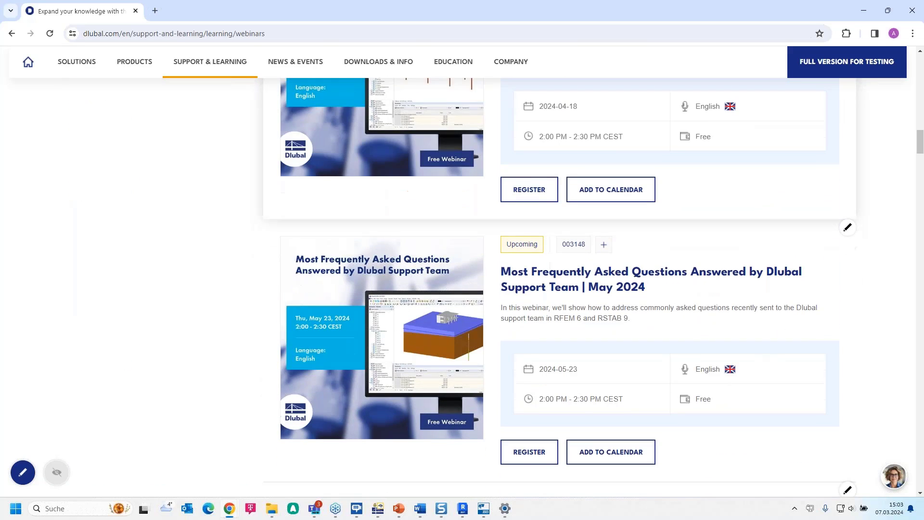
{"action": "scroll", "coordinate": [616, 170], "scroll_direction": "down", "scroll_amount": 12}
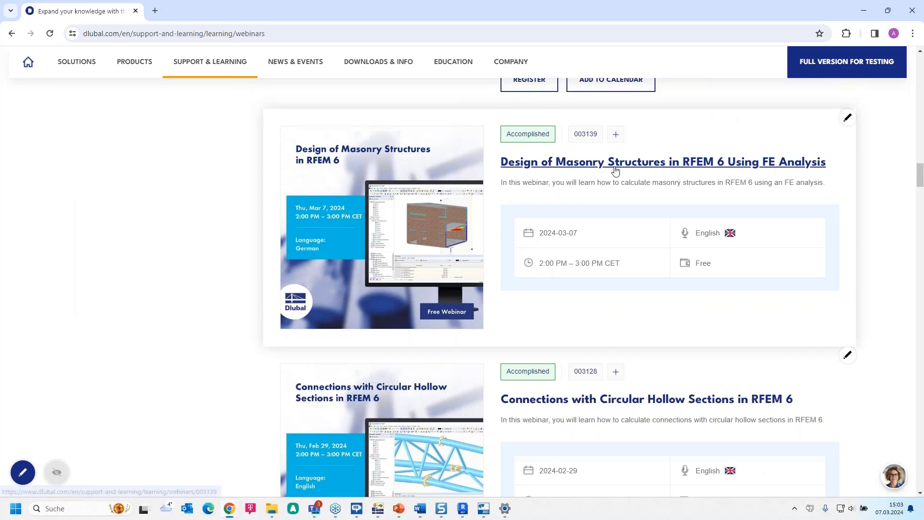
{"action": "left_click", "coordinate": [616, 162]}
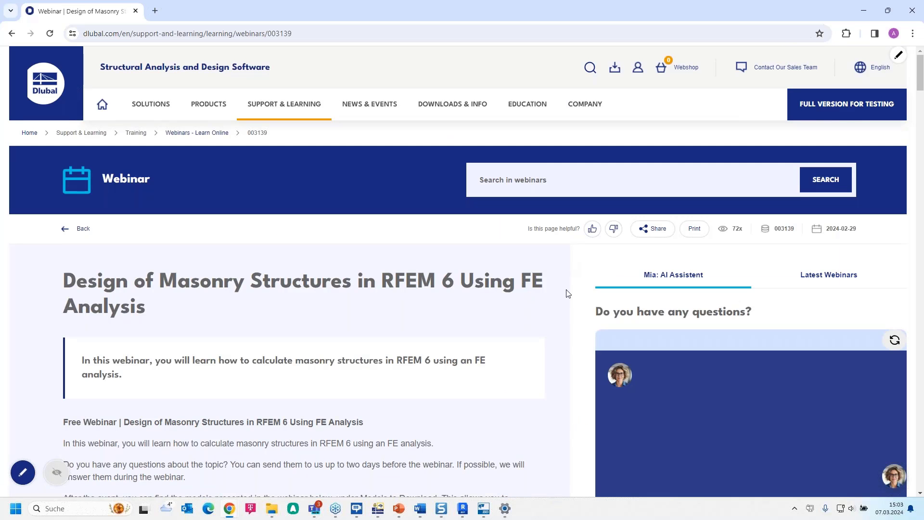
Step: Look through the webinar page's schedule, event details and videos towards the Models to Download section
{"action": "scroll", "coordinate": [561, 295], "scroll_direction": "down", "scroll_amount": 6}
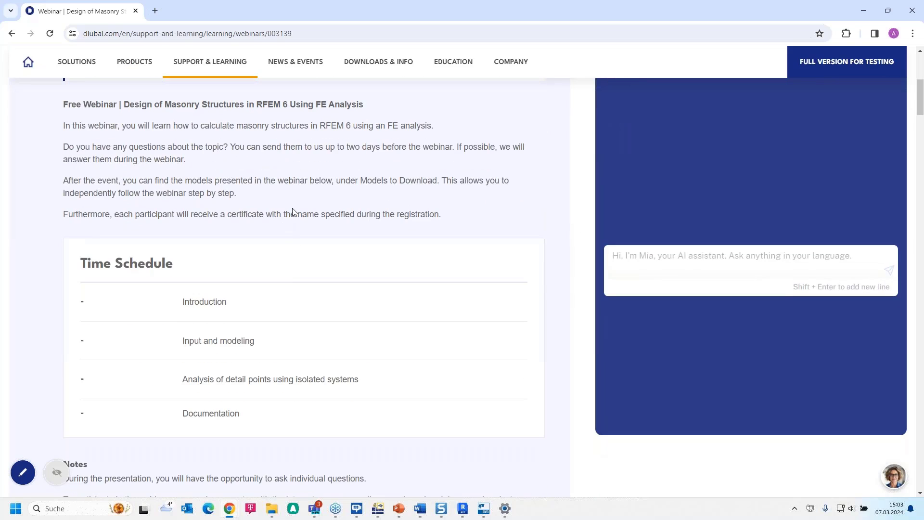
{"action": "scroll", "coordinate": [292, 213], "scroll_direction": "down", "scroll_amount": 7}
{"action": "scroll", "coordinate": [294, 213], "scroll_direction": "down", "scroll_amount": 15}
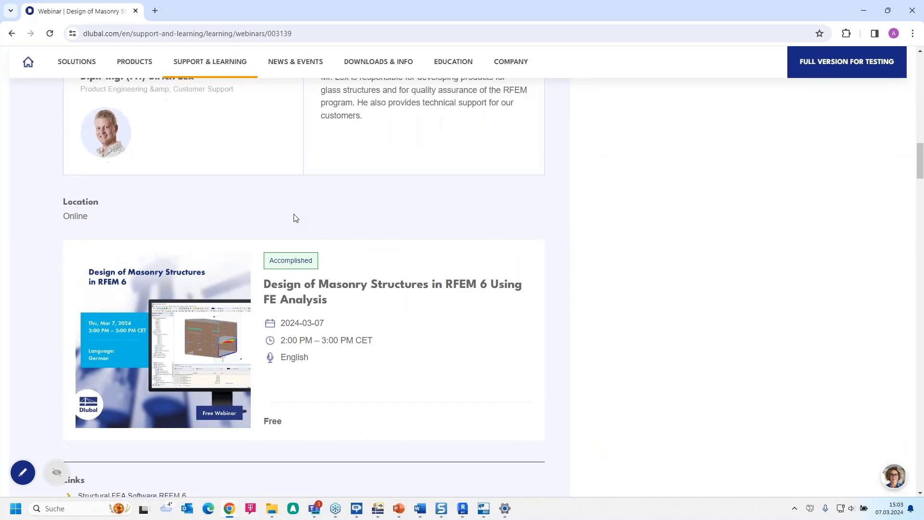
{"action": "scroll", "coordinate": [296, 220], "scroll_direction": "down", "scroll_amount": 14}
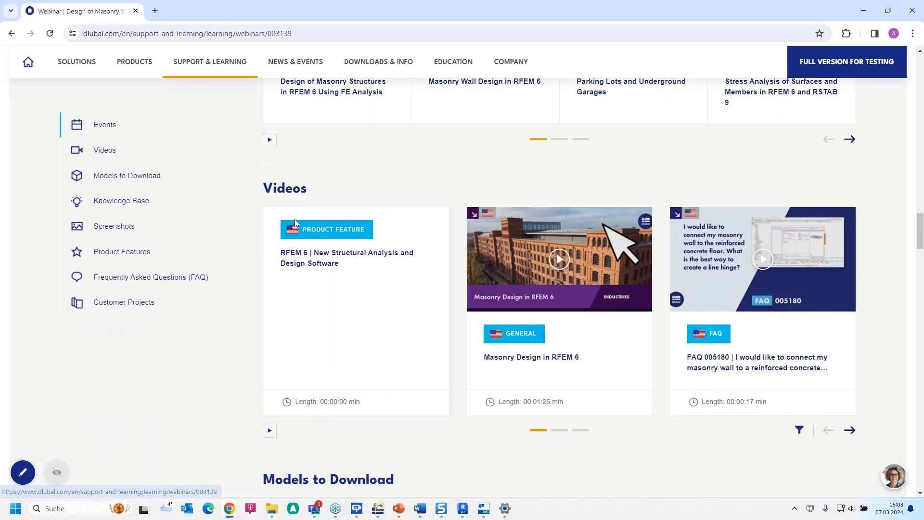